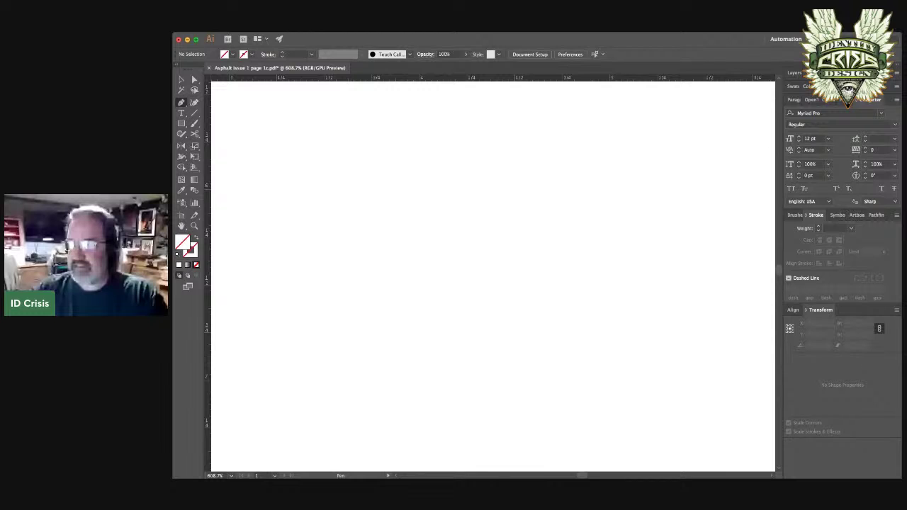
key("super+minus")
key("super+minus")
key("super+minus")
key("super+minus")
key("super+minus")
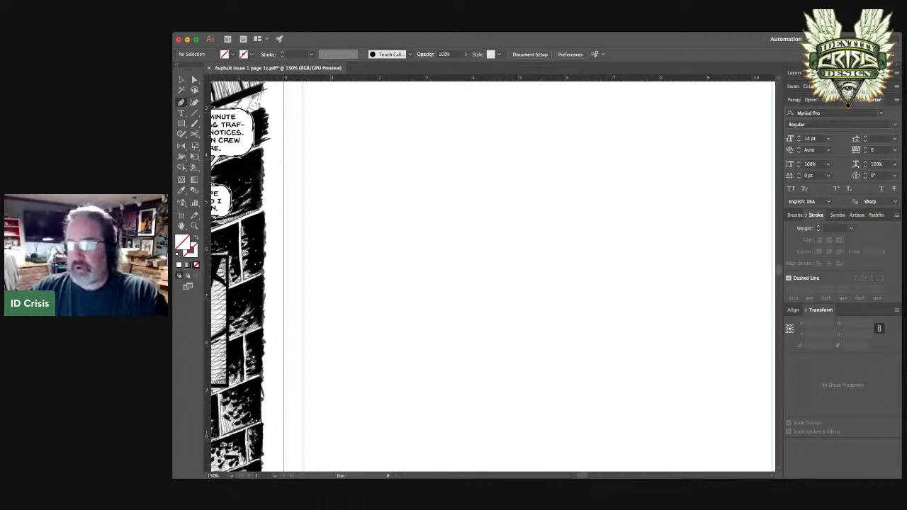
key("super+minus")
key("super+minus")
key("super+minus")
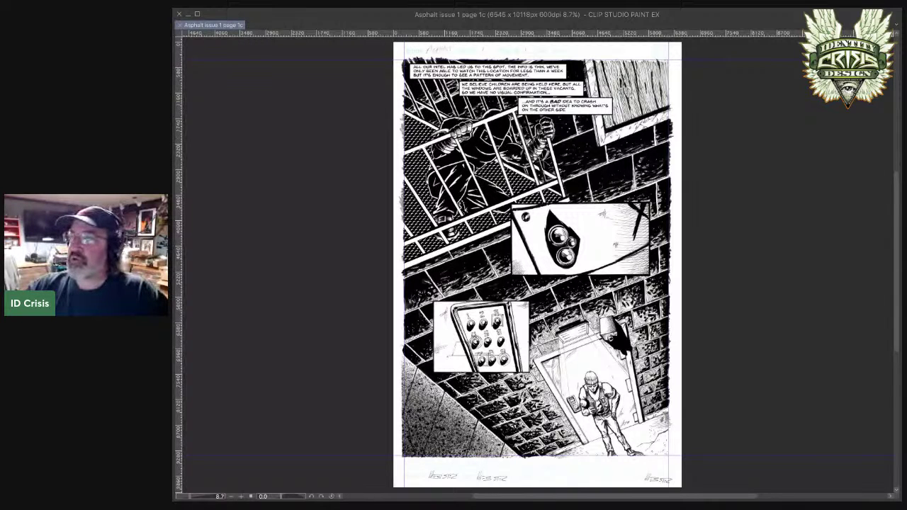
mouse_move(487, 72)
left_mouse_down()
mouse_move(479, 190)
mouse_move(496, 149)
mouse_move(476, 65)
mouse_move(487, 71)
left_mouse_up()
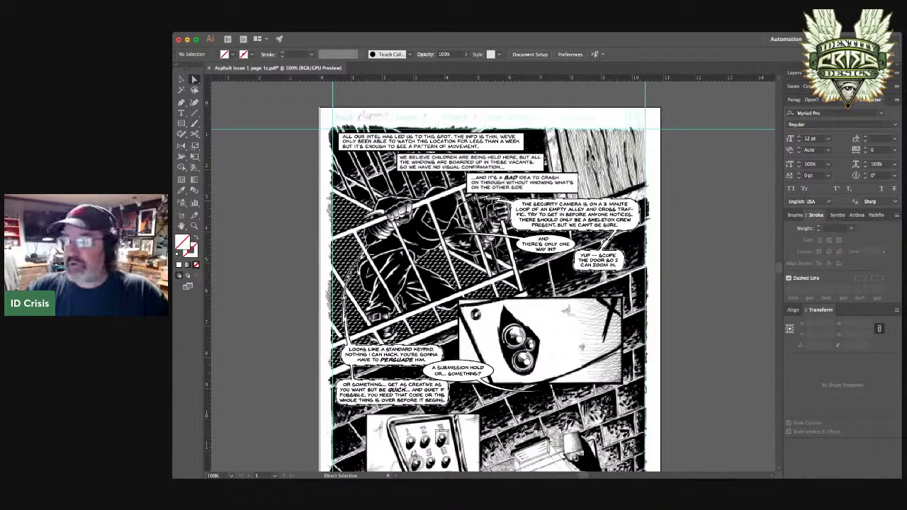
Try moving the page's first caption image below the second caption, and put it back in its original place.
key("z")
left_click(474, 158)
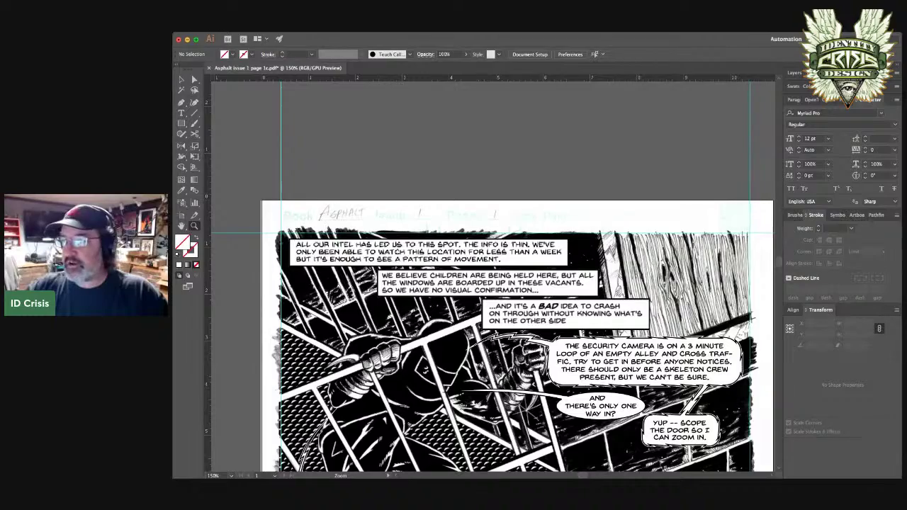
left_click_drag(497, 341, 470, 232)
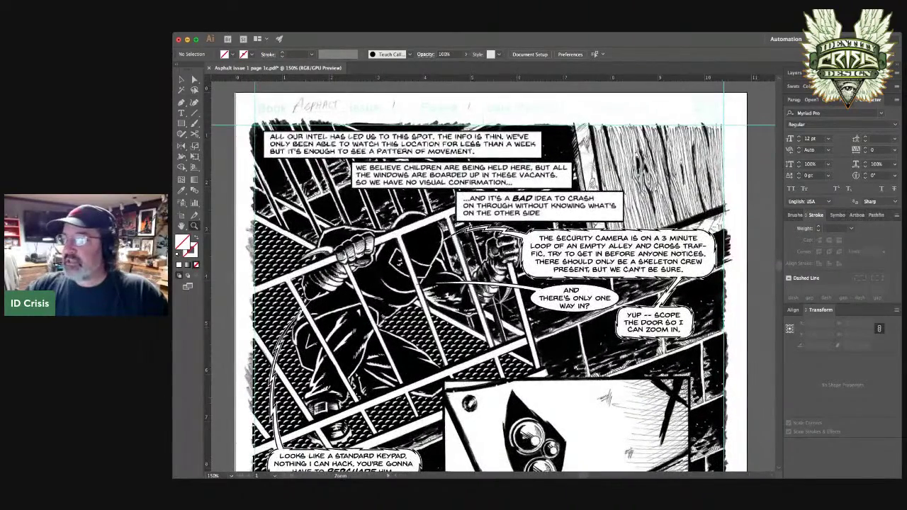
key("a")
left_click(402, 144)
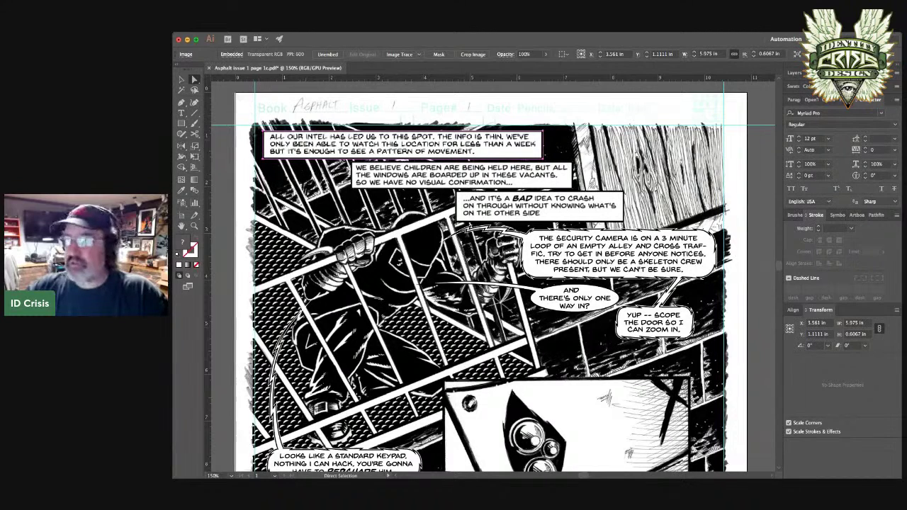
left_click_drag(402, 144, 418, 203)
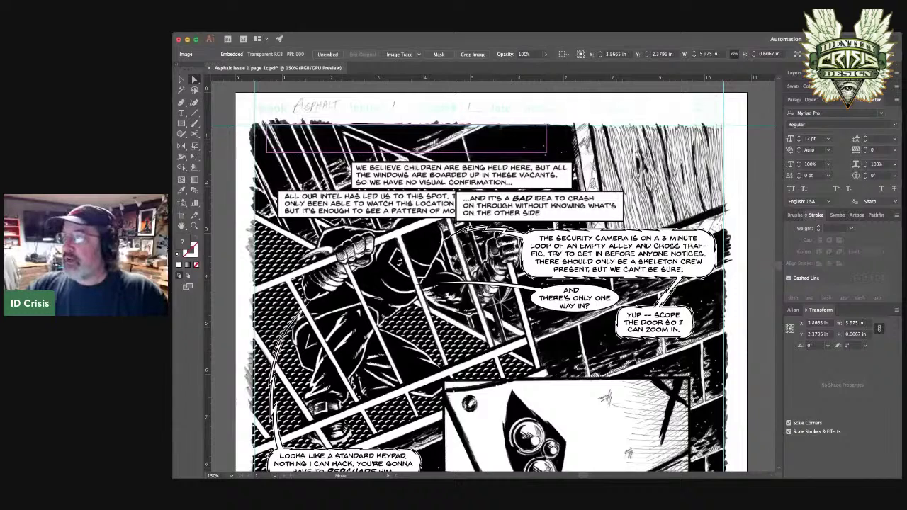
left_click_drag(405, 136, 403, 144)
left_click(462, 175)
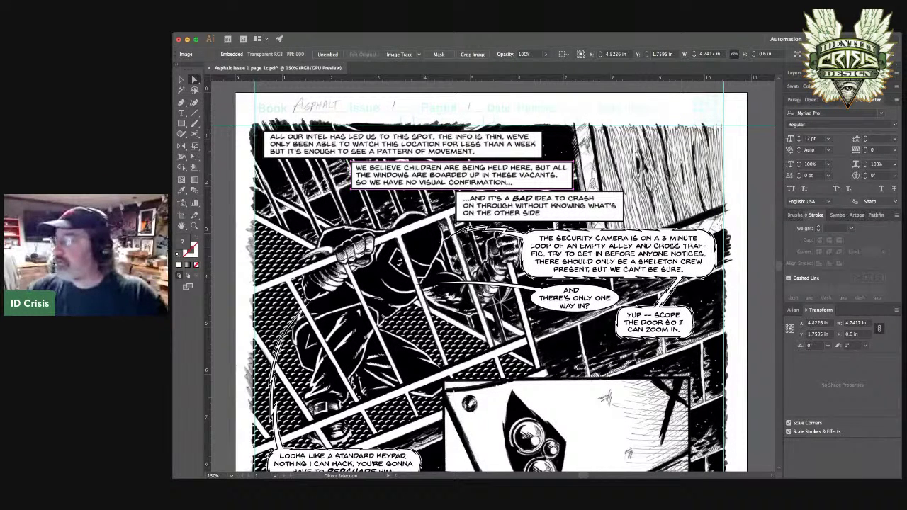
Show the jagged tail of the security camera balloon in outline view and undo its last two edits.
left_click(458, 234)
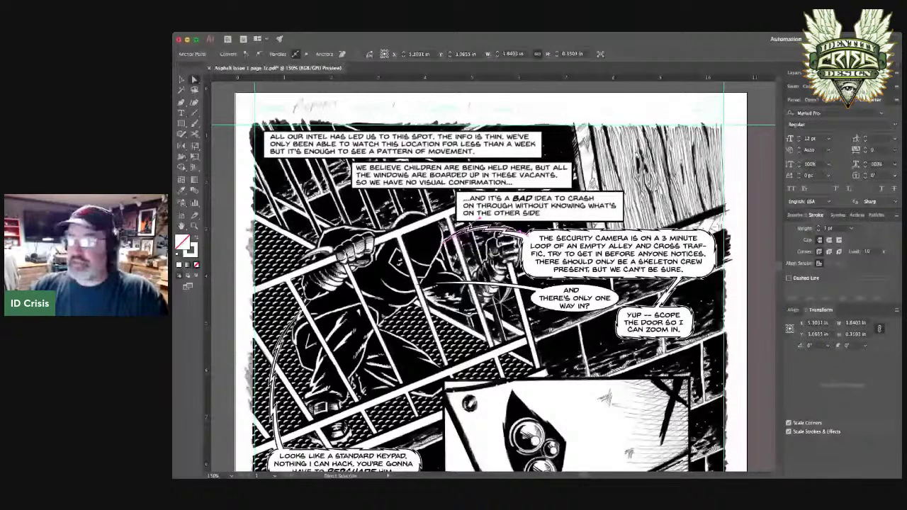
key("super+equal")
key("super+equal")
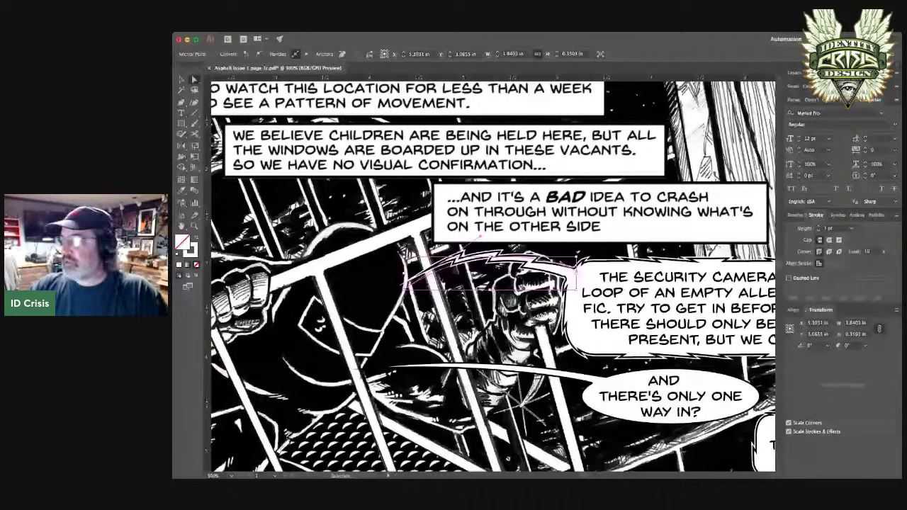
key("super+y")
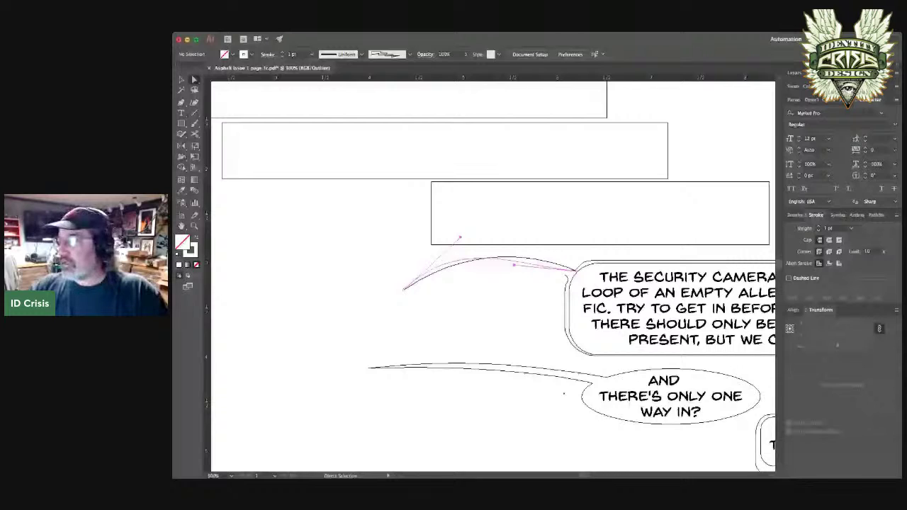
key("super+z")
key("super+z")
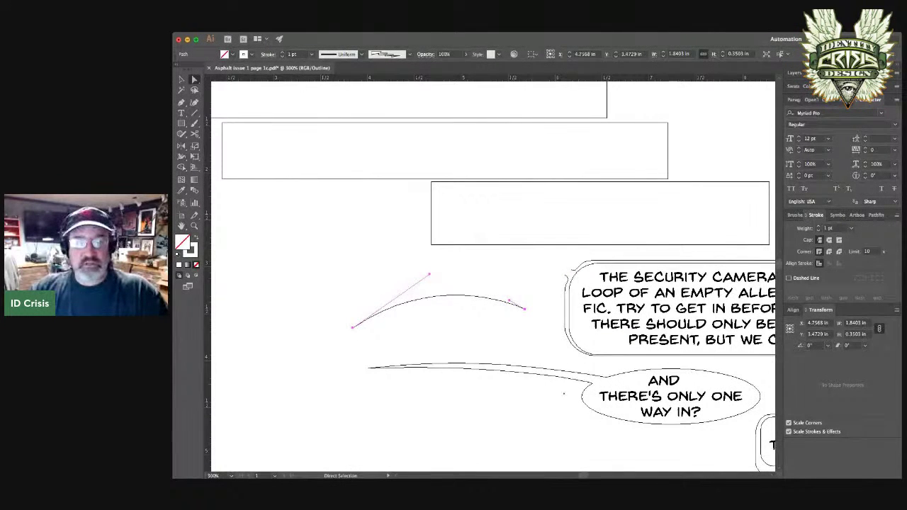
key("super+shift+a")
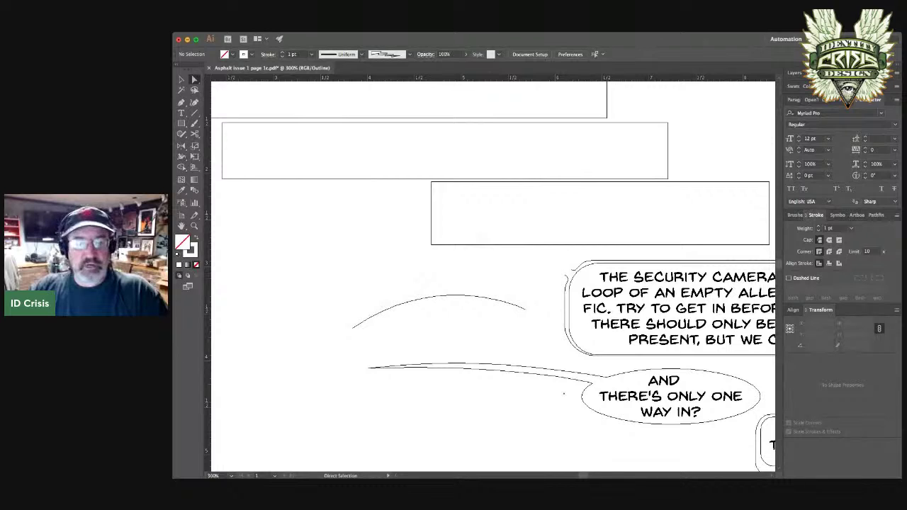
Move the curved tail path so its end meets the upper-left corner of the security camera balloon, and deselect it.
left_click(525, 309, "alt")
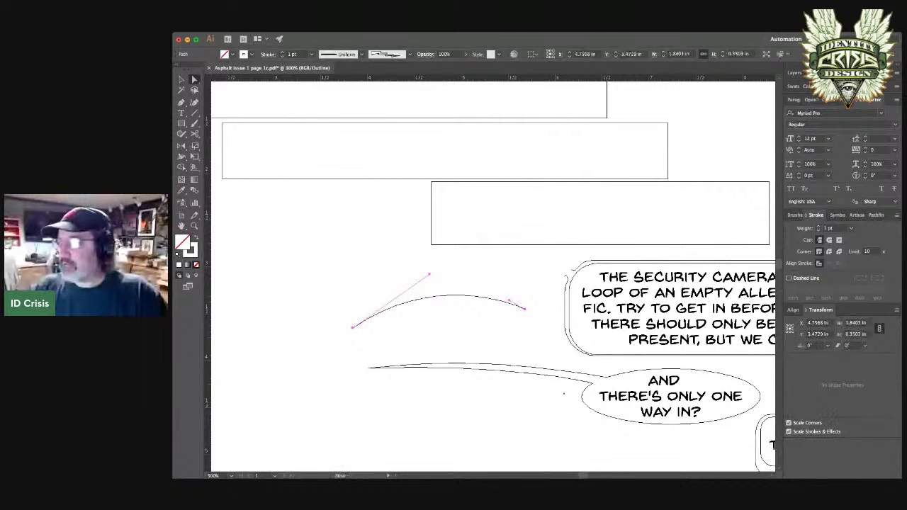
left_click_drag(525, 310, 573, 266)
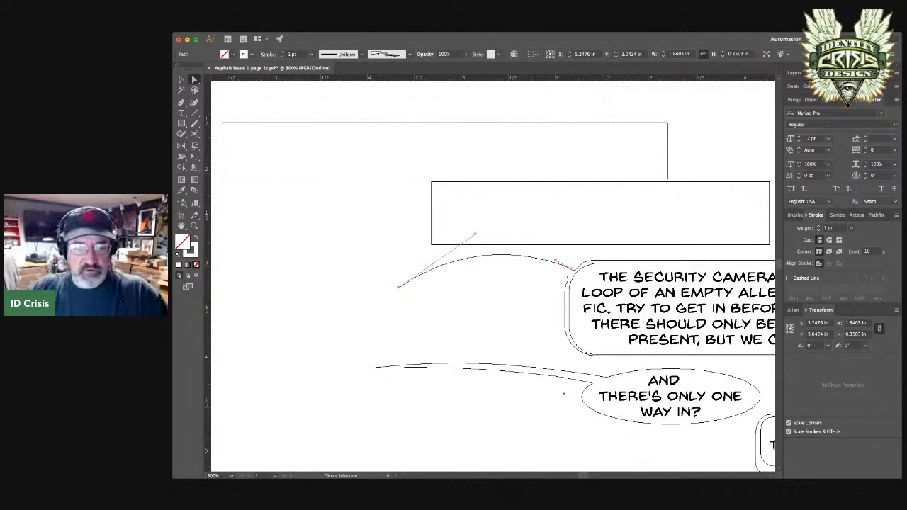
key("super+shift+a")
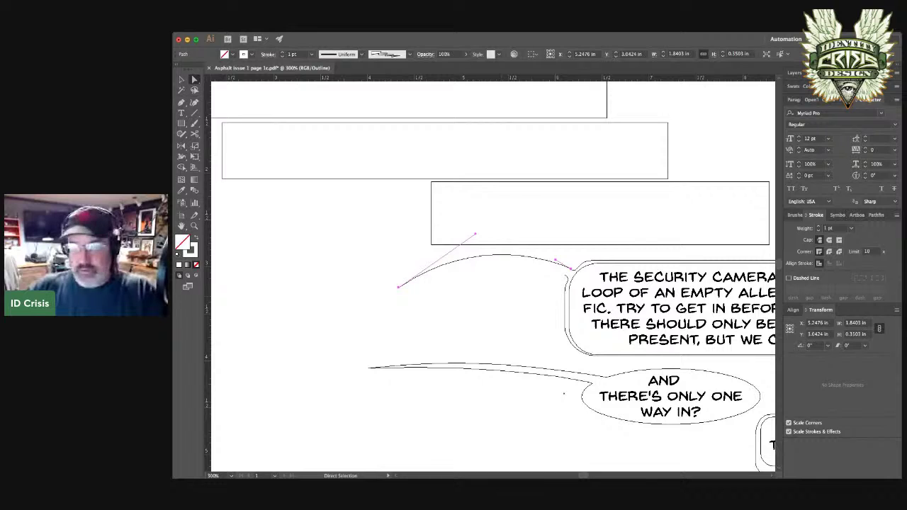
key("super+shift+a")
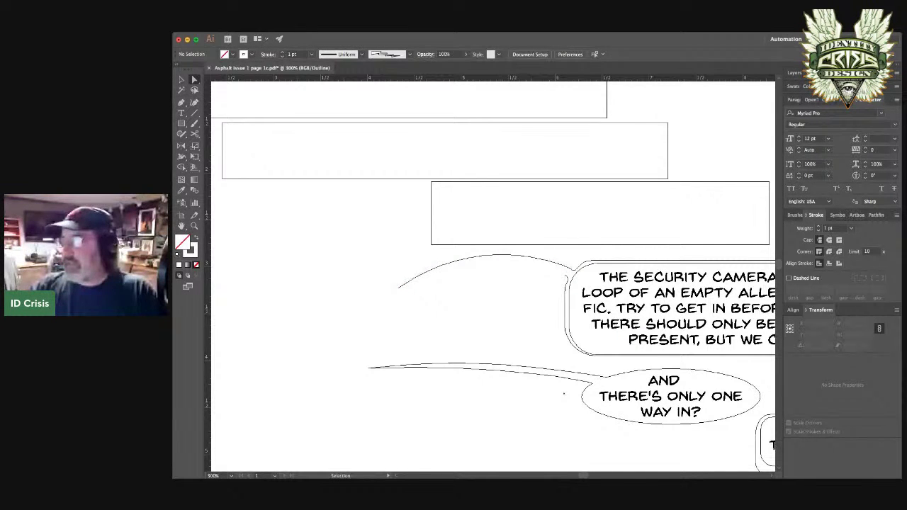
Return to the preview display and nudge the jagged tail path into alignment with the security camera balloon.
key("super+y")
key("Right")
key("Down")
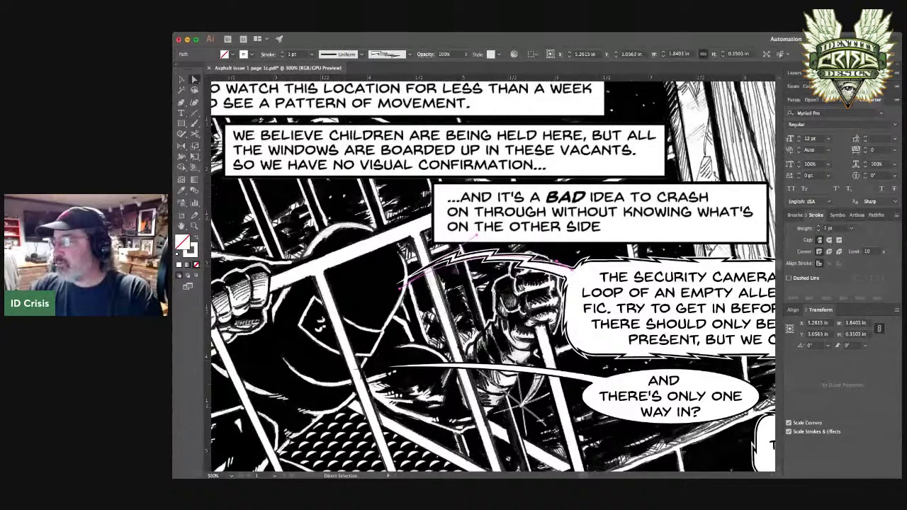
left_click_drag(489, 255, 490, 254)
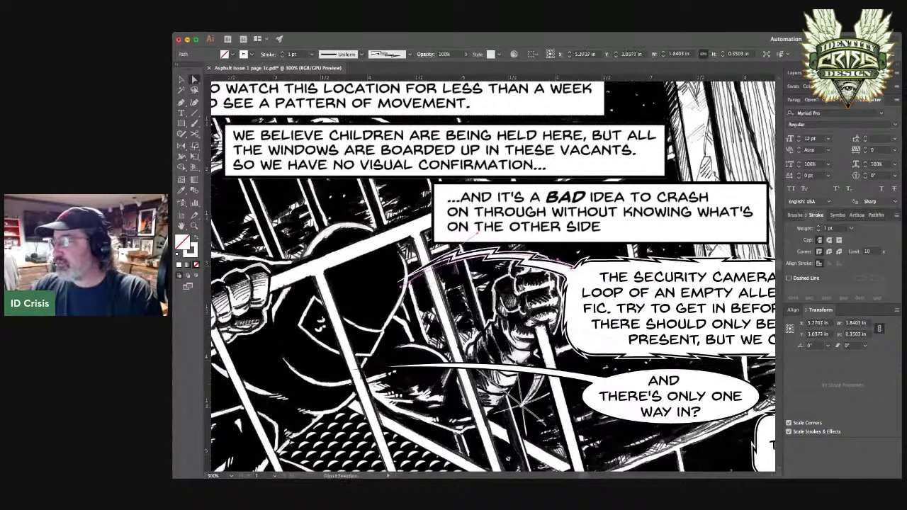
left_click_drag(401, 284, 399, 284)
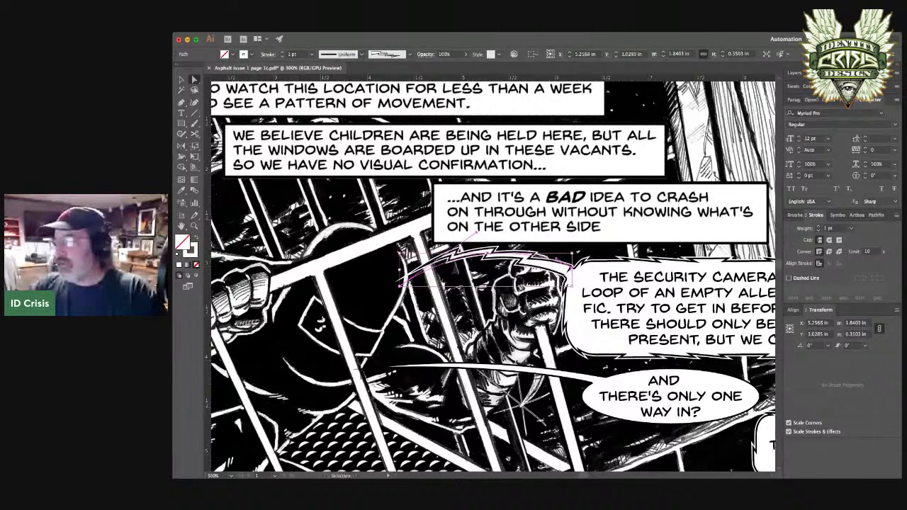
Refine the join between tail and security camera balloon by shifting the balloon's corner anchor point slightly down.
key("super+equal")
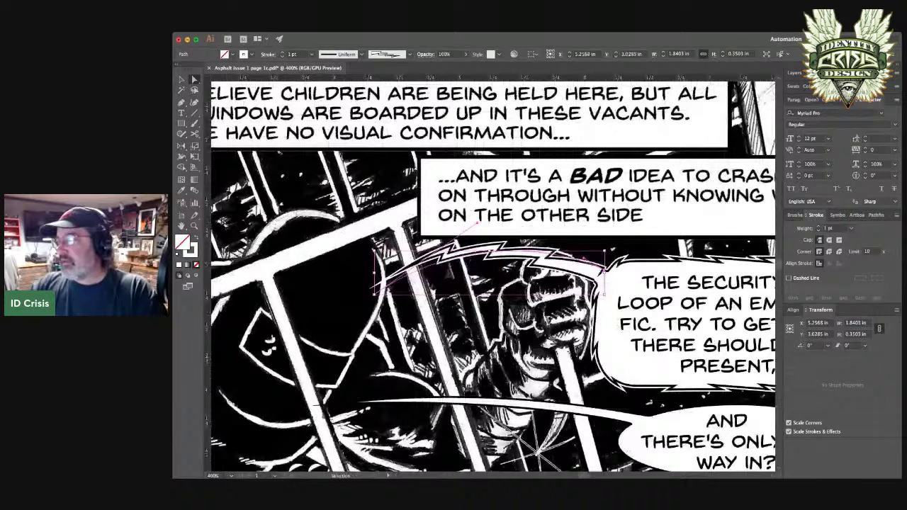
key("super+equal")
key("super+equal")
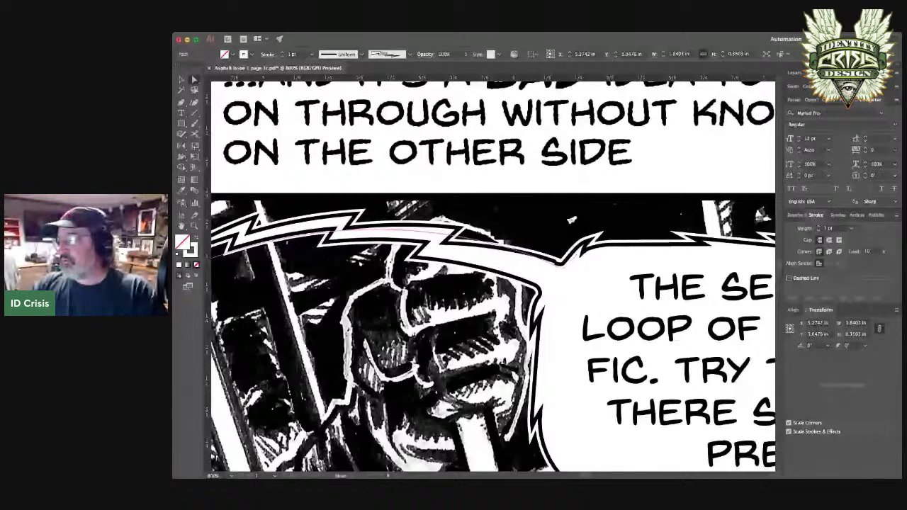
left_click(497, 218)
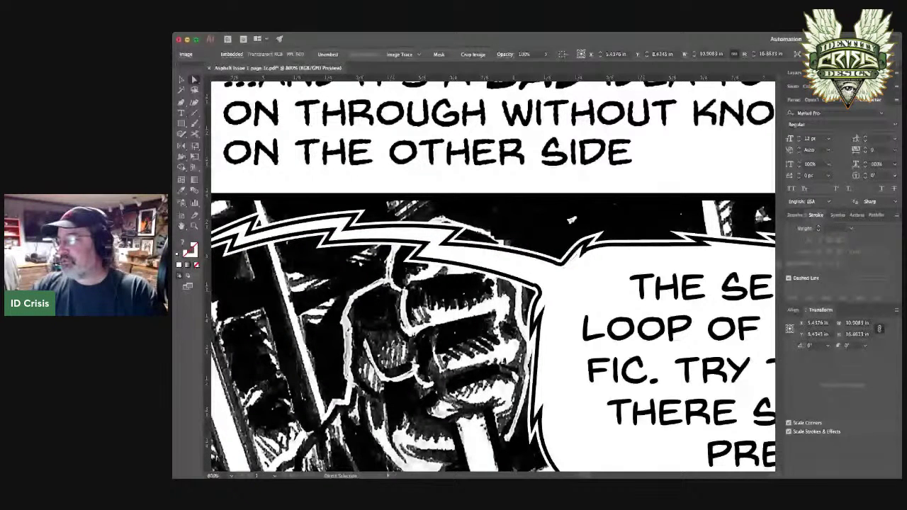
left_click(538, 287)
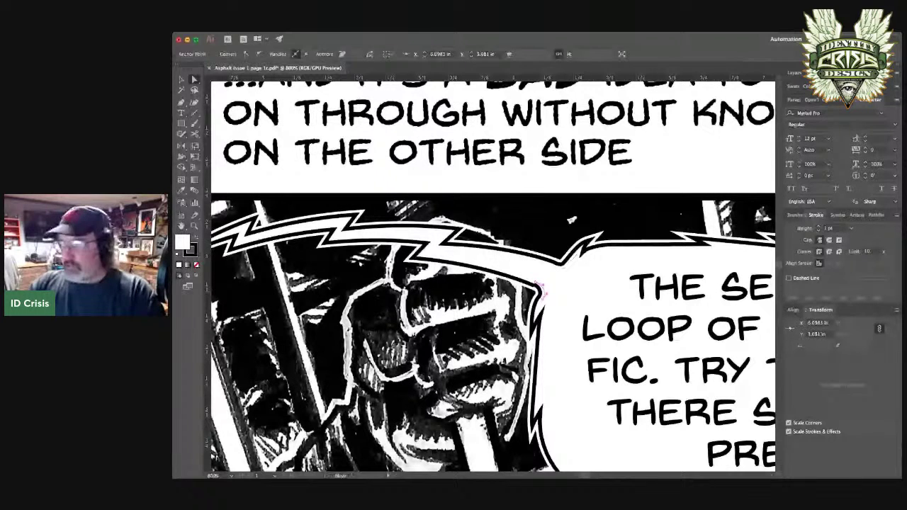
left_click_drag(541, 287, 541, 290)
left_click(511, 230)
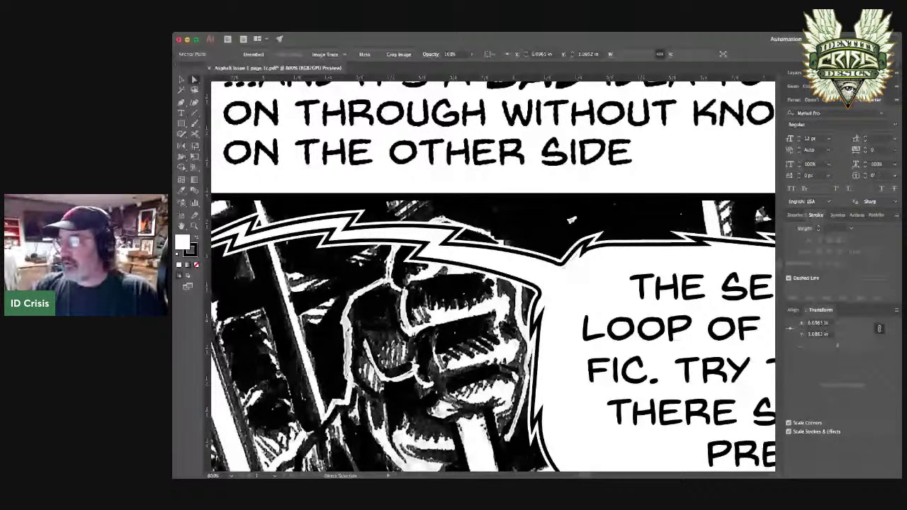
Examine the balloons and tails across the upper half of the comic page with nothing selected.
key("super+minus")
key("super+minus")
key("super+minus")
key("super+minus")
key("super+minus")
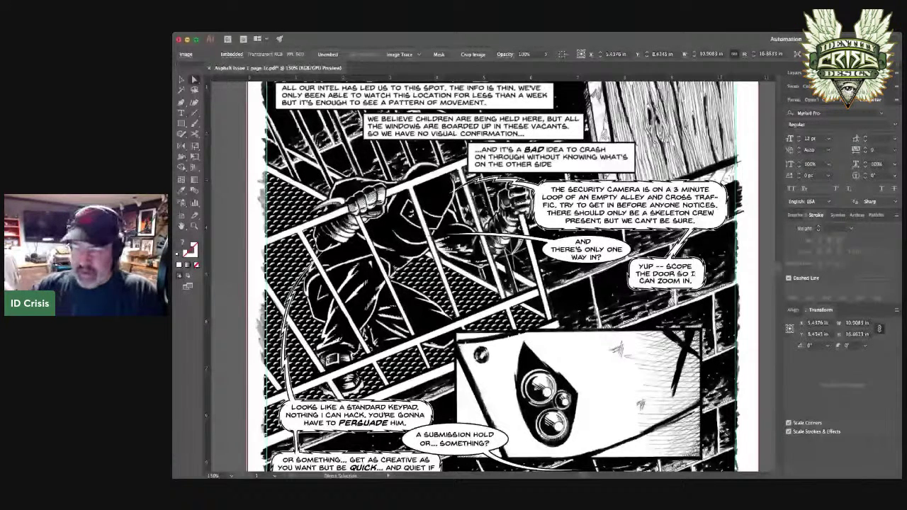
scroll(502, 274, "down", 2)
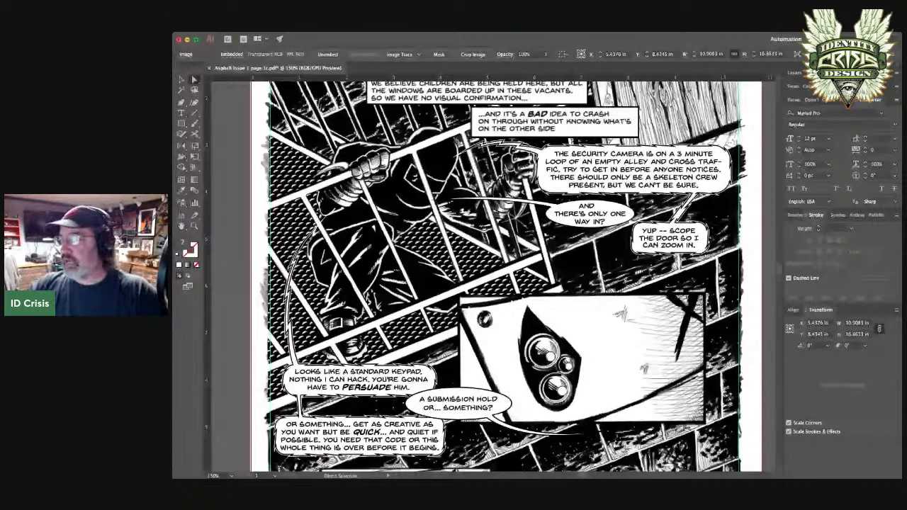
key("shift+super+a")
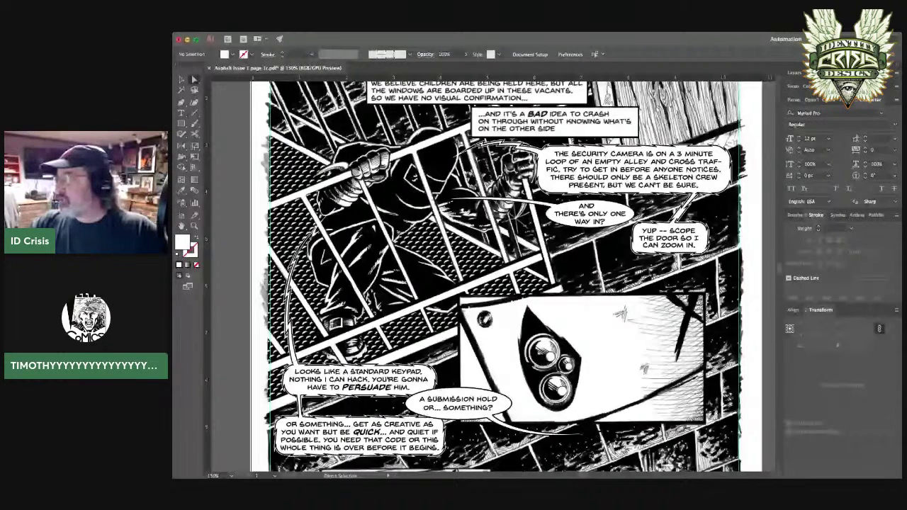
scroll(497, 276, "up", 1)
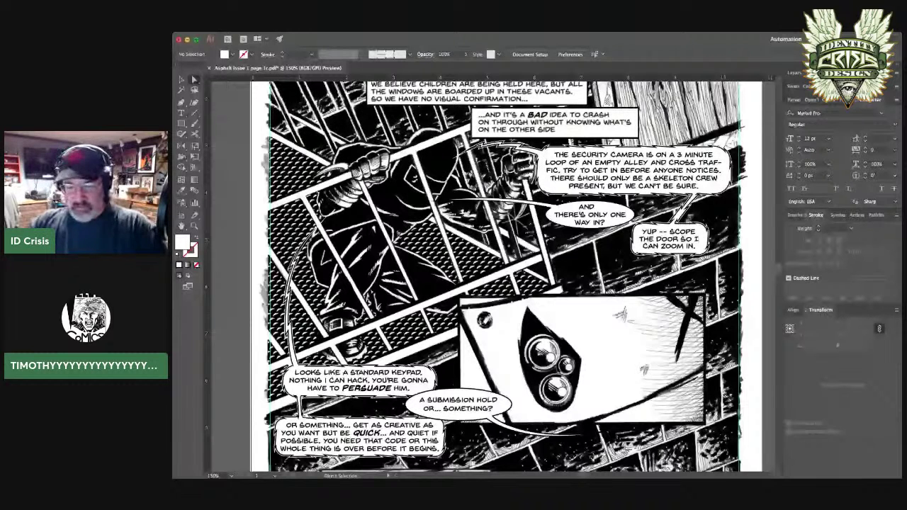
Display the available brushes and move all page artwork left to free blank artboard space for drawing with the Pen tool.
left_click(795, 215)
left_click_drag(567, 284, 385, 273)
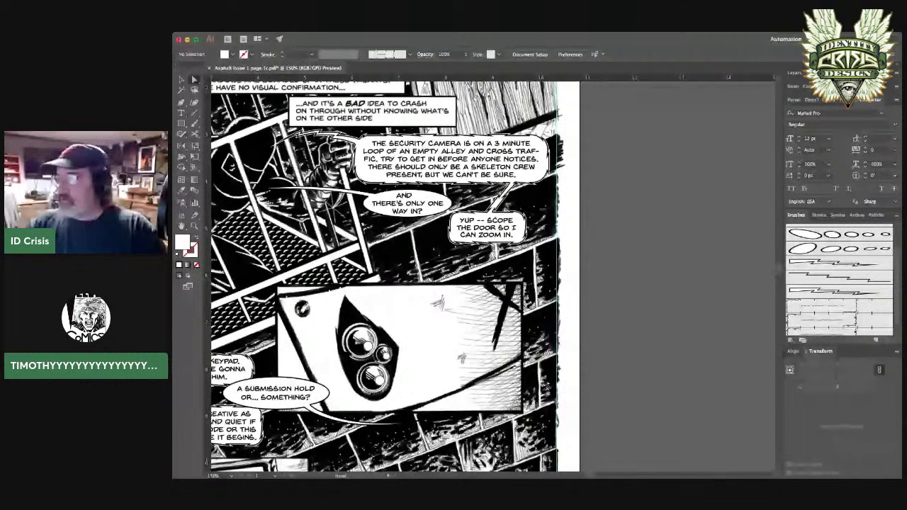
key("ctrl+a")
key("ctrl+1")
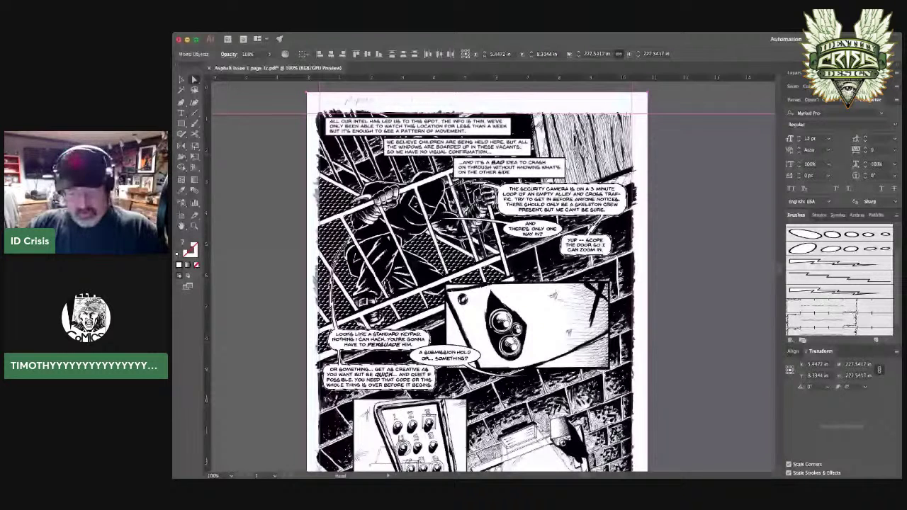
key("ctrl+minus")
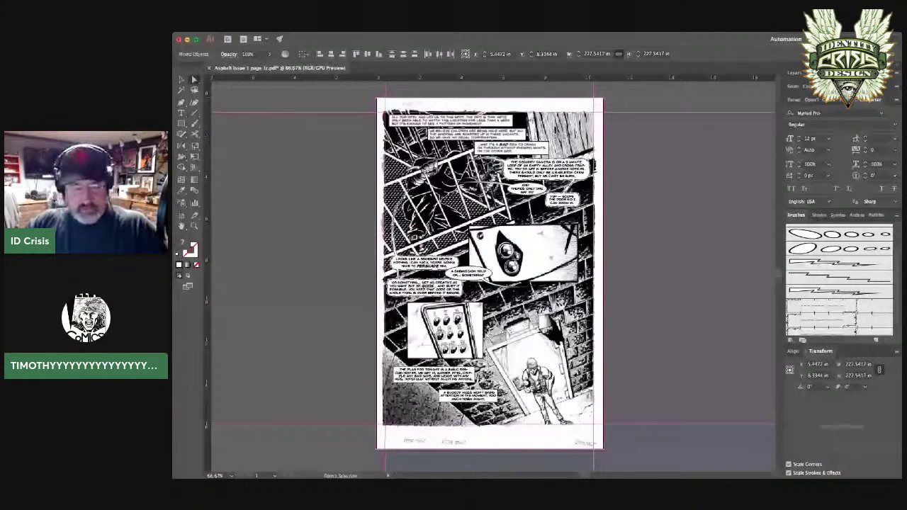
key("v")
key("ctrl+a")
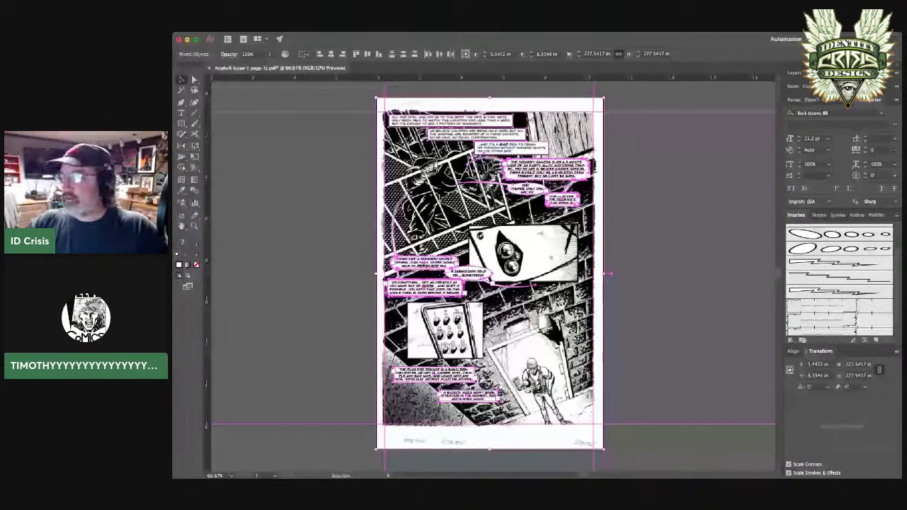
left_click_drag(496, 340, 332, 340)
left_click(681, 283)
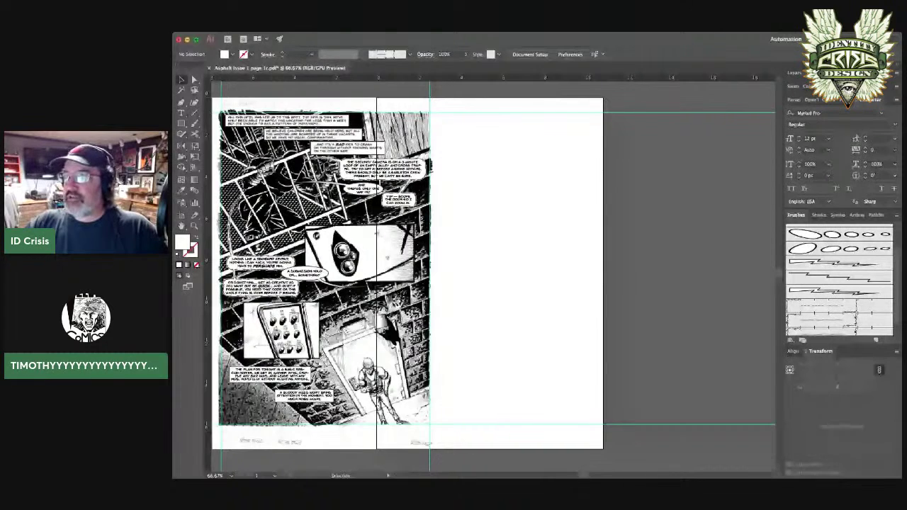
key("p")
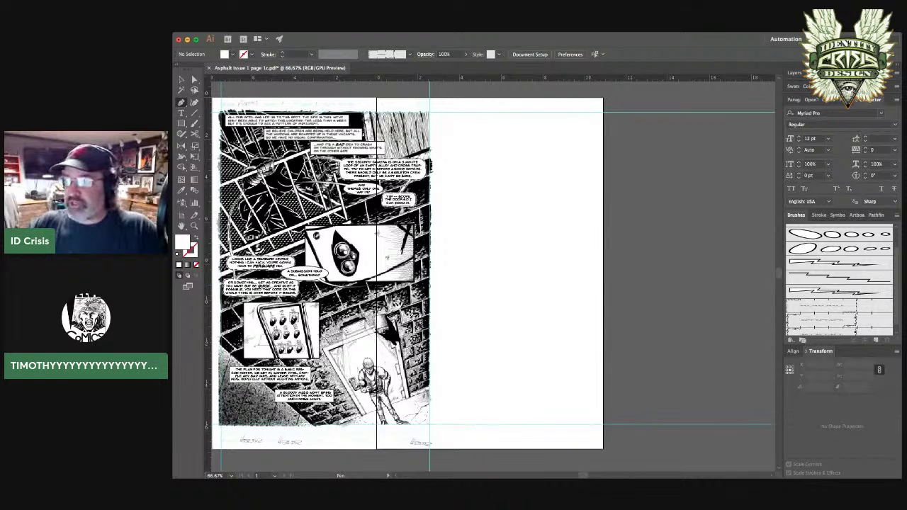
Draw an ellipse about 4.04 by 1.77 in on the blank artboard with the default white fill and black stroke.
key("m")
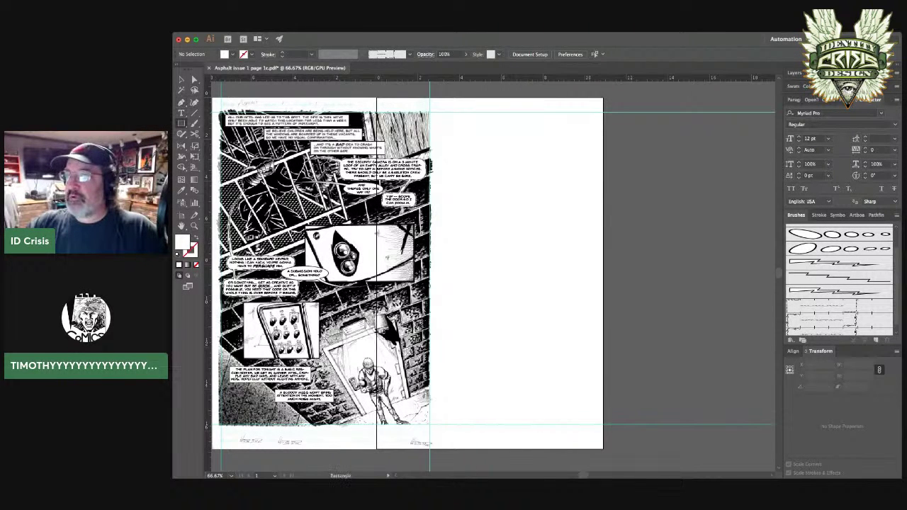
key("l")
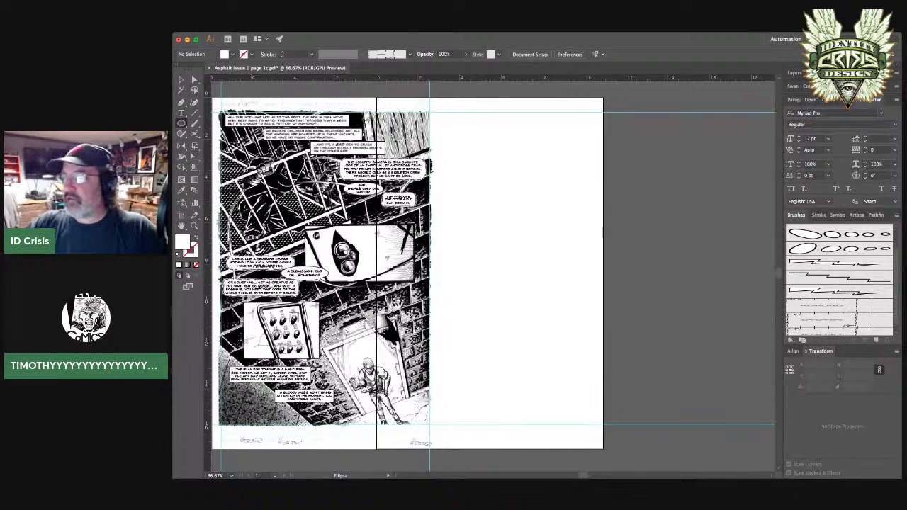
left_click_drag(474, 203, 560, 241)
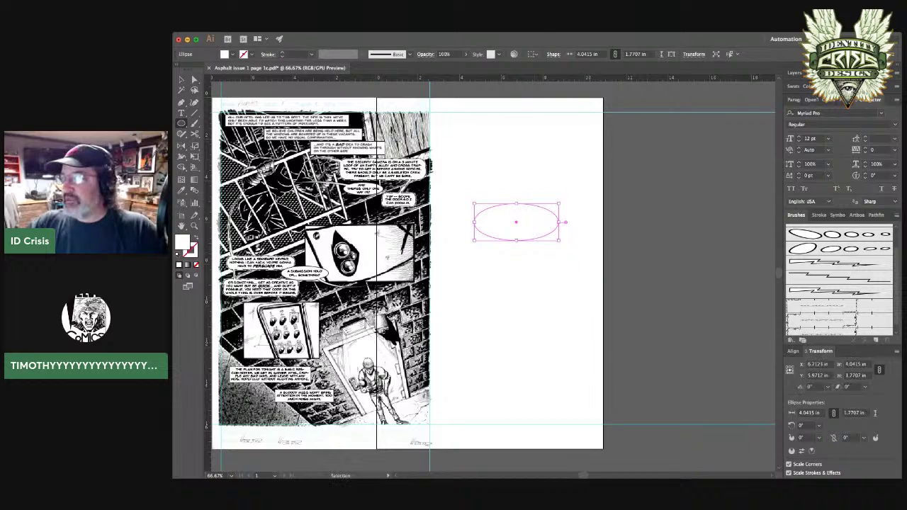
key("d")
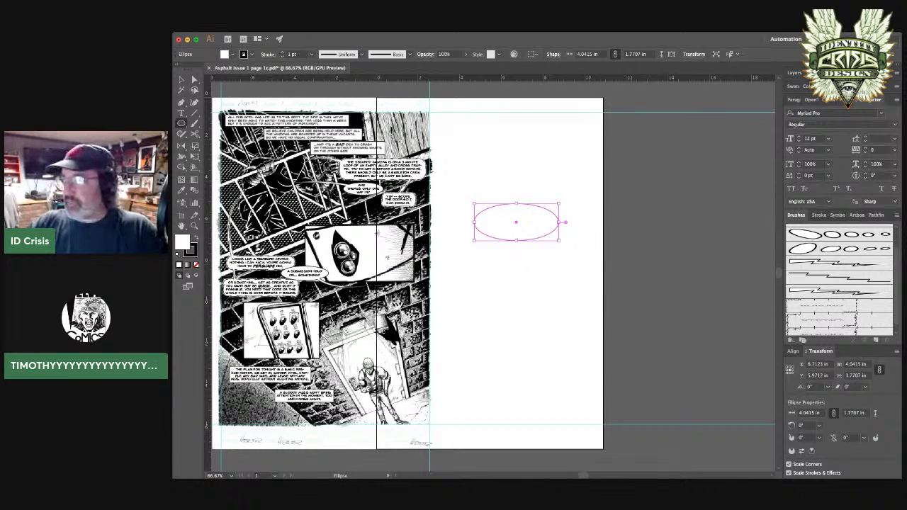
key("super+shift+a")
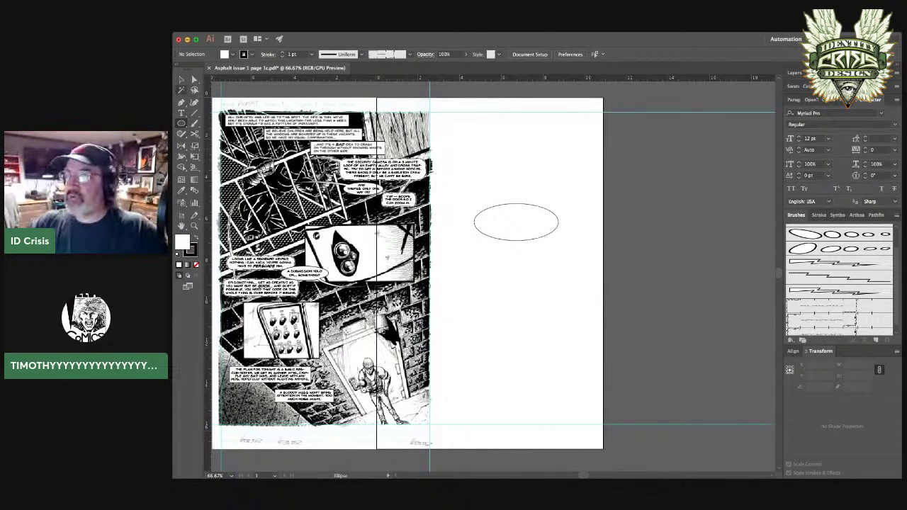
Add three anchor points on the ellipse's upper-left edge and pull the middle one outward into a pointed balloon tail.
key("p")
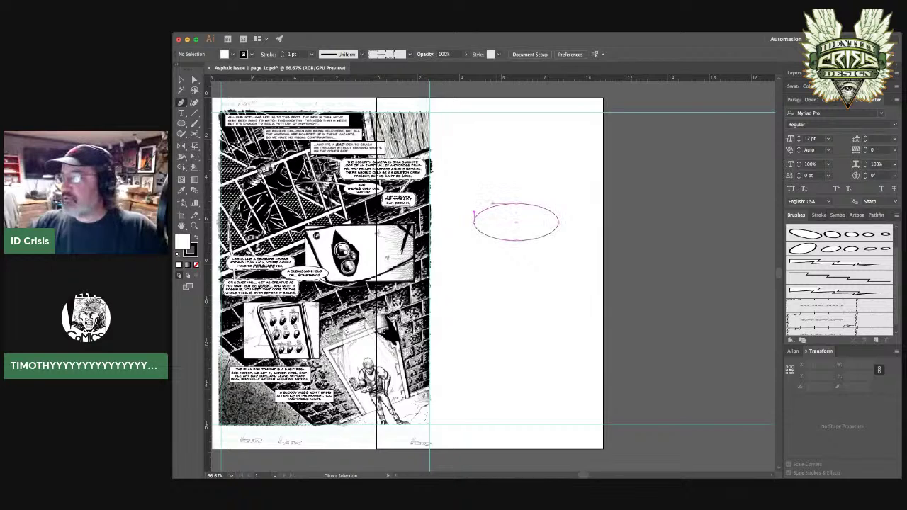
left_click(487, 208, "super")
left_click(488, 209)
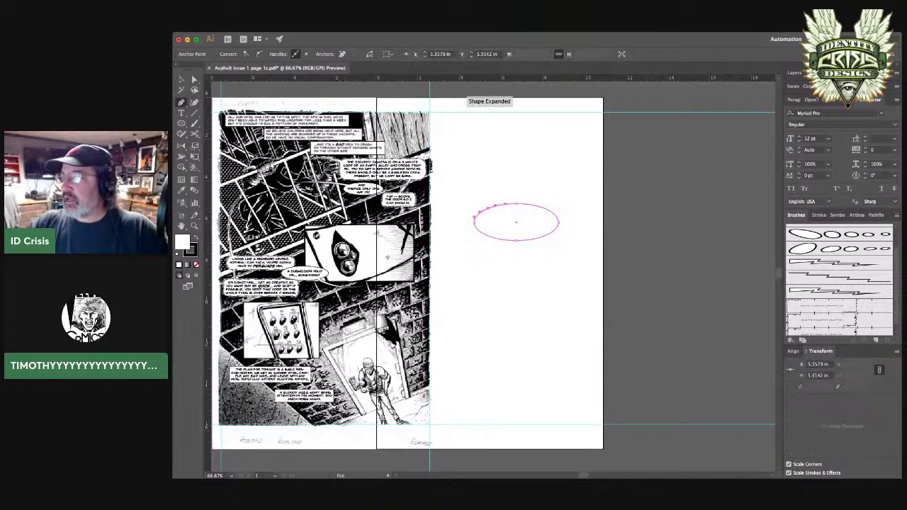
left_click(485, 210)
left_click(482, 212)
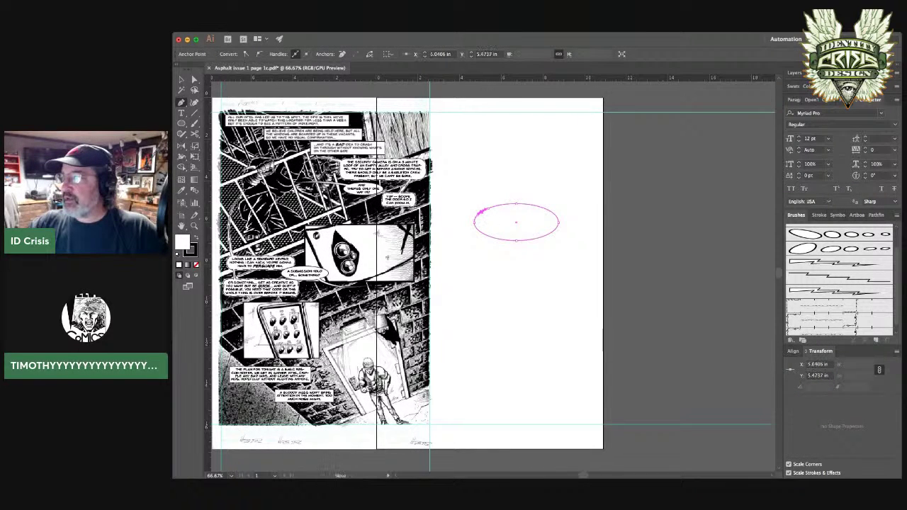
left_click_drag(482, 212, 451, 200)
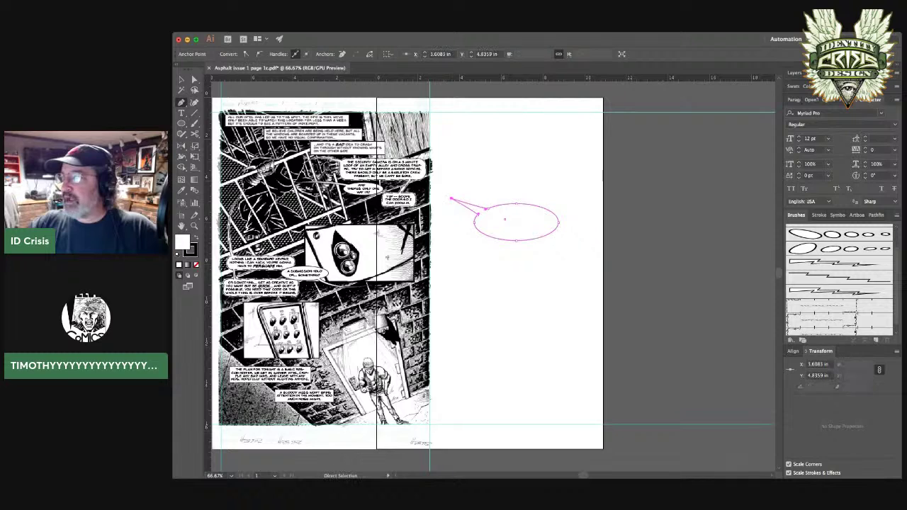
left_click_drag(486, 209, 488, 208)
key("super+shift+a")
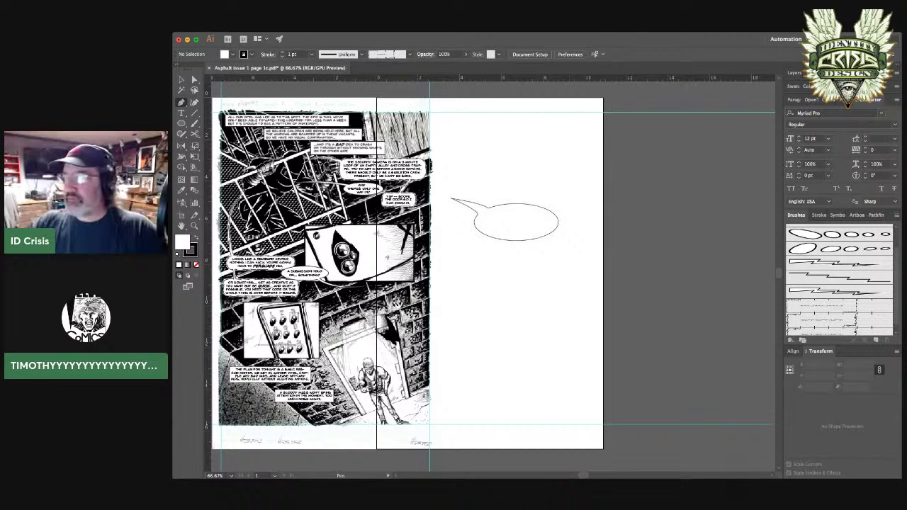
Undo the tail and its added anchor points to restore the plain ellipse.
key("super")
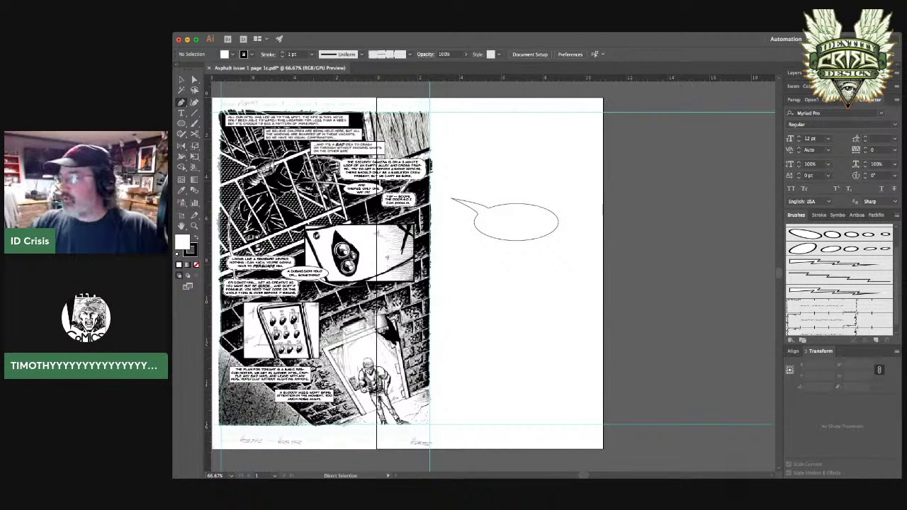
key("super+z")
key("super+z")
key("super+z")
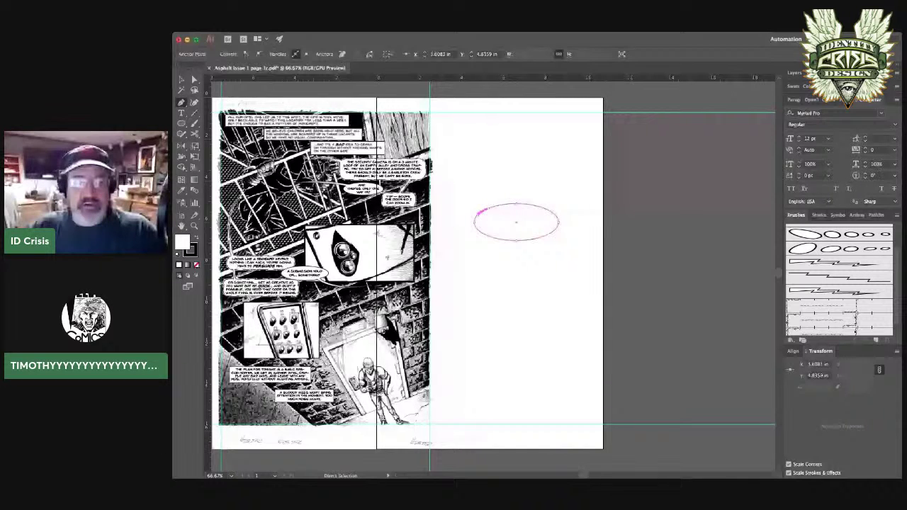
key("super+z")
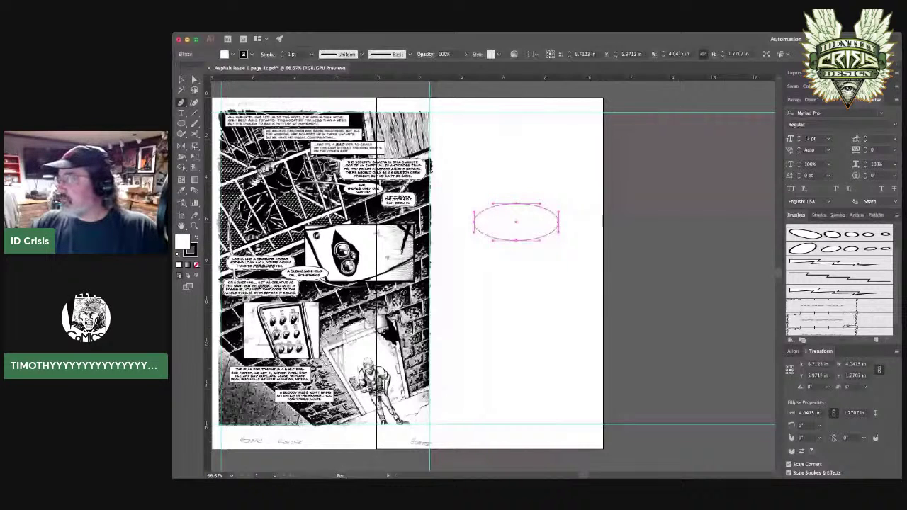
Try the thought-balloon line brush on the ellipse's outline, and delete the ellipse.
left_click(839, 328)
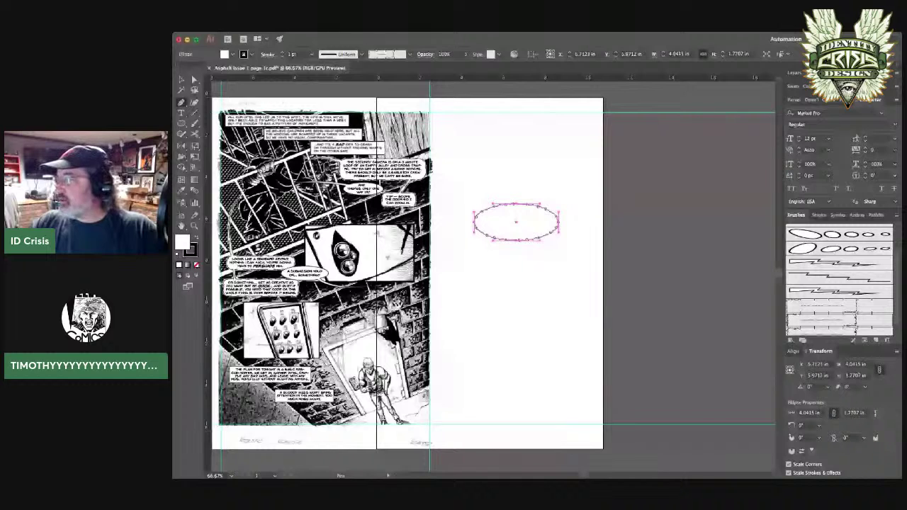
key("a")
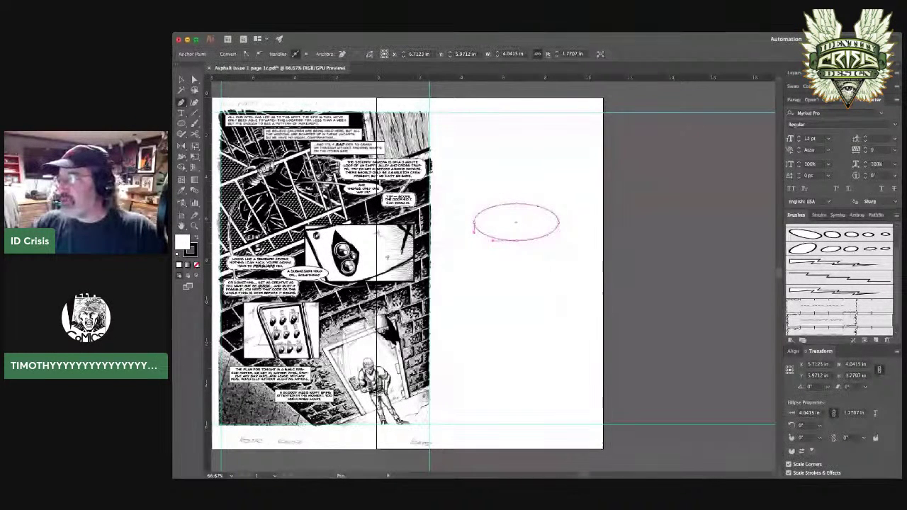
key("super+shift+a")
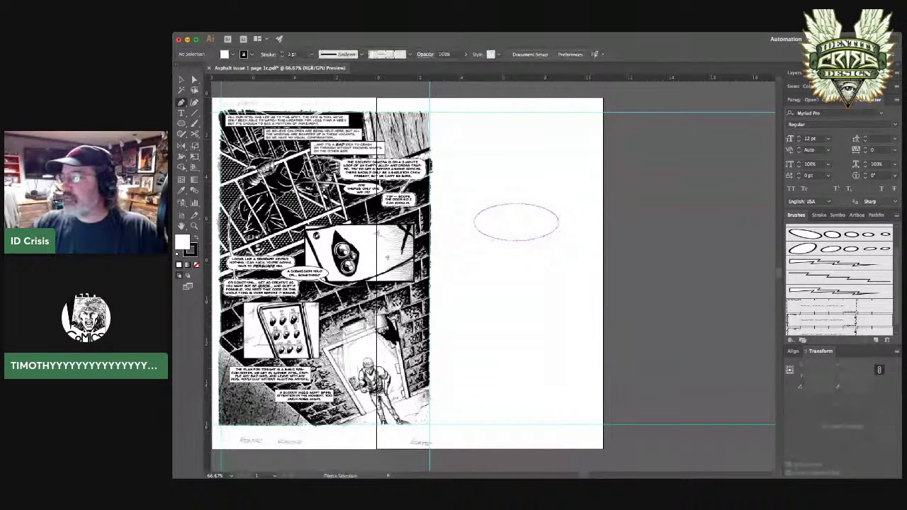
left_click(487, 236, "super")
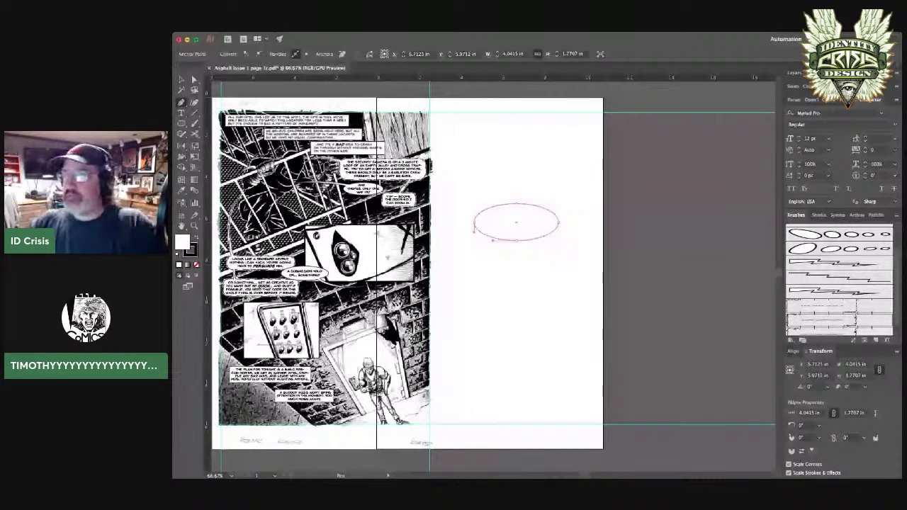
key("BackSpace")
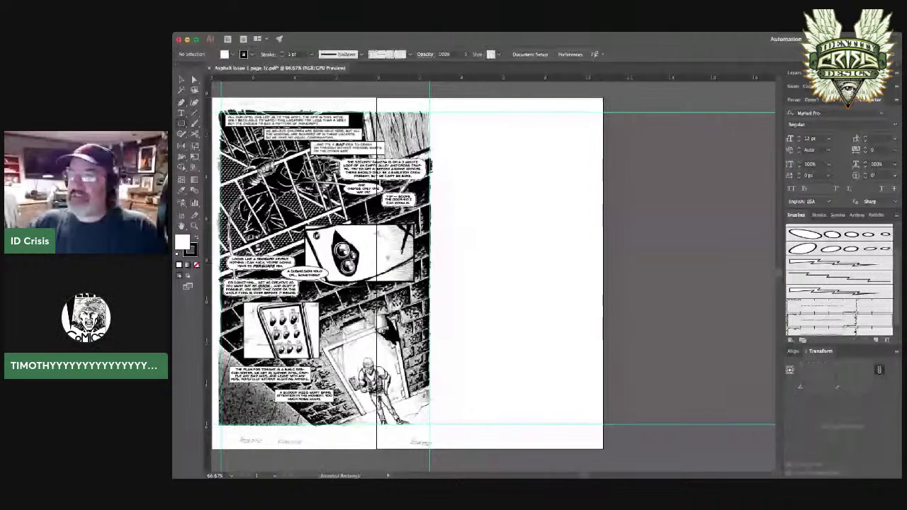
Draw a rounded rectangle, discard it, and redraw it about 4.17 by 2.77 in with corner radii of about 0.66 in.
left_click_drag(465, 218, 566, 266)
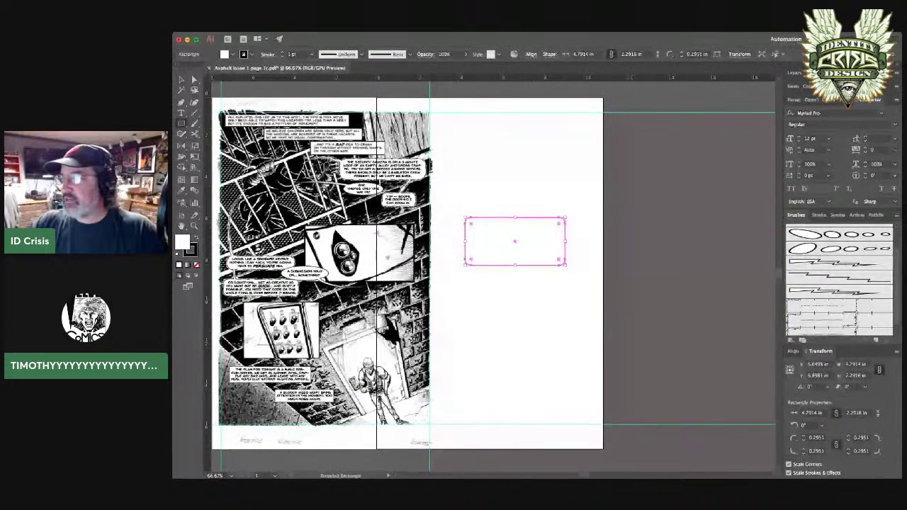
key("Delete")
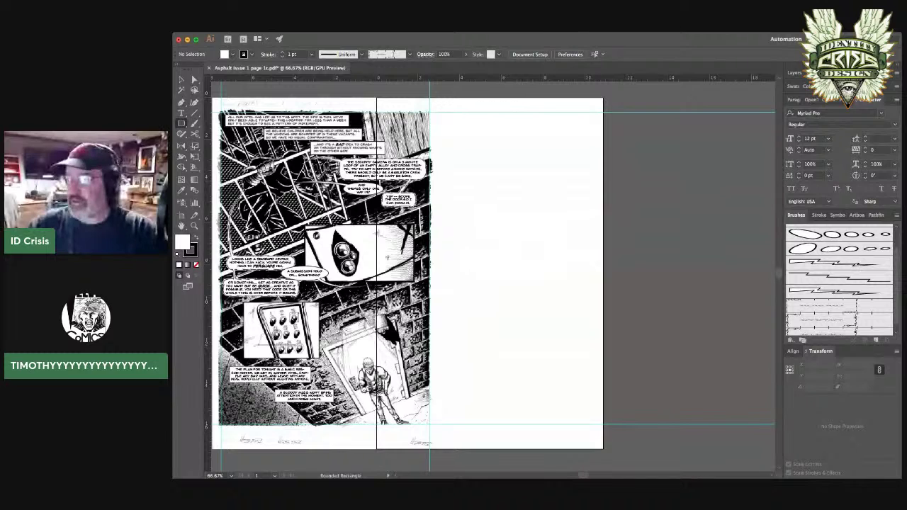
left_click_drag(458, 202, 538, 264)
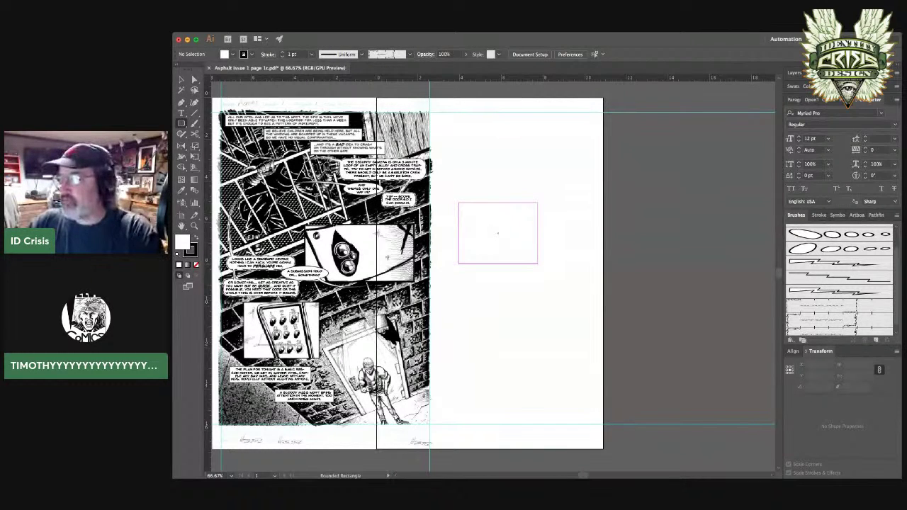
key("Right")
left_click_drag(538, 264, 546, 261)
key("Down")
key("Down")
key("Down")
key("Down")
key("Down")
key("Down")
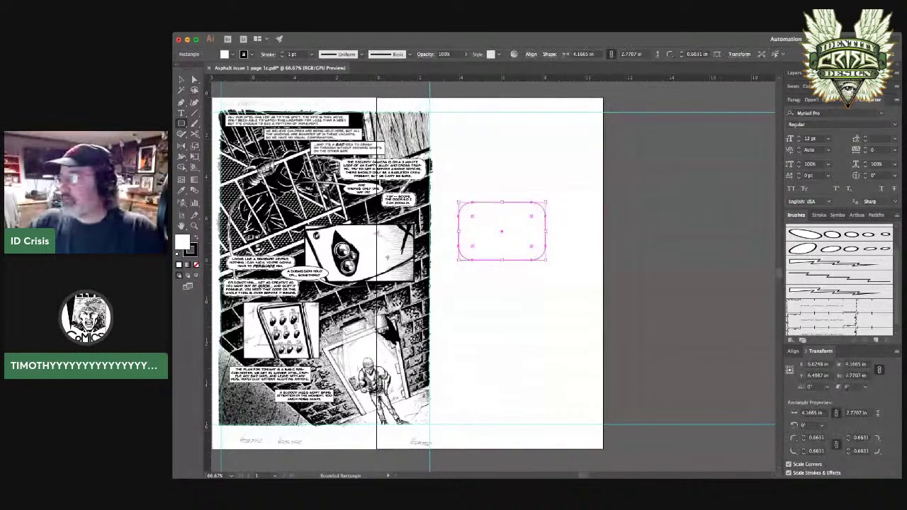
Apply the scalloped thought-balloon brush with small bubbles to the rounded rectangle's outline and deselect it.
left_click(830, 331)
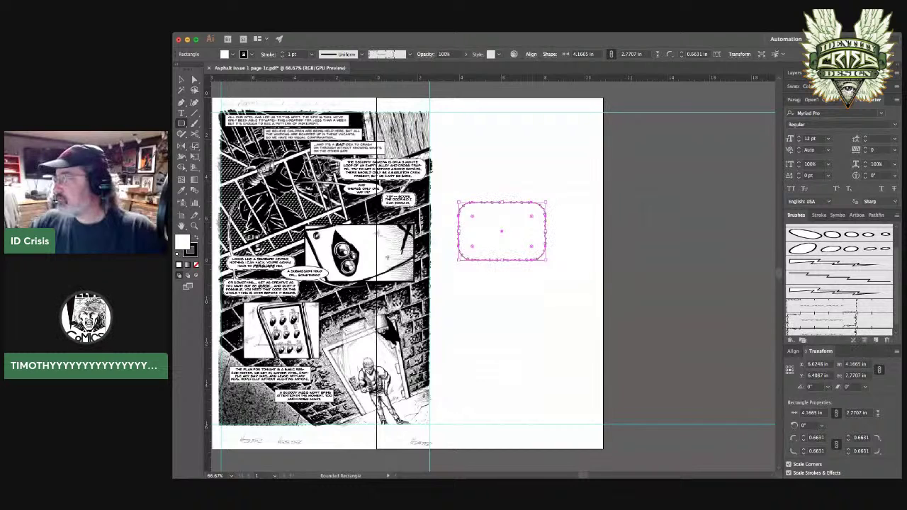
left_click(829, 321)
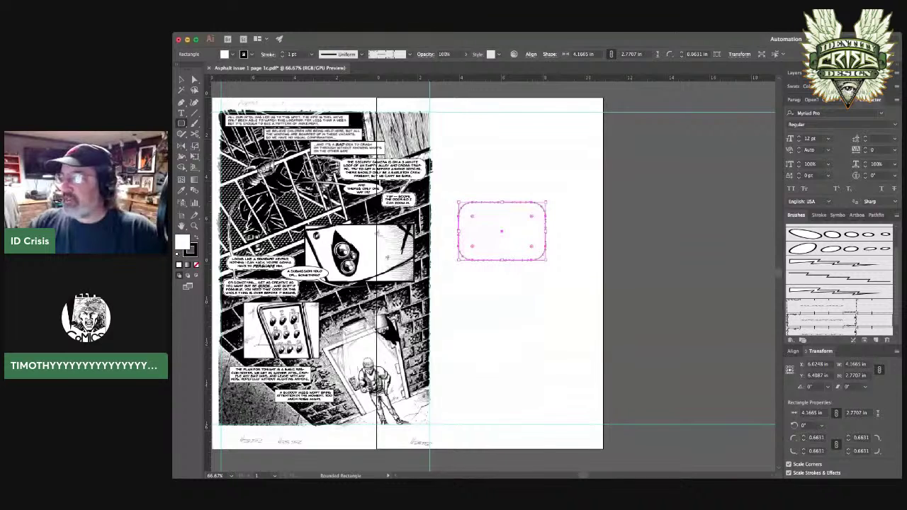
key("super+shift+a")
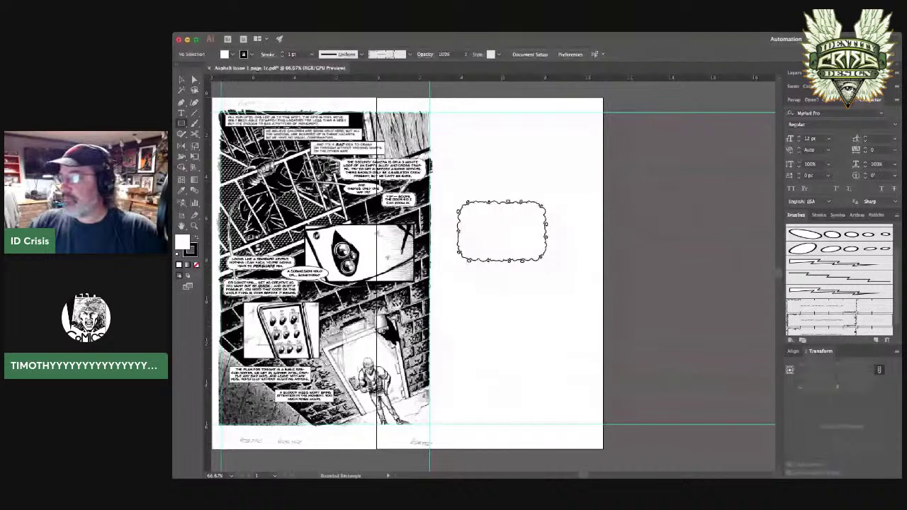
Undo the latest edits to the trial balloon shapes and the scalloped line beneath the balloon.
key("super+z")
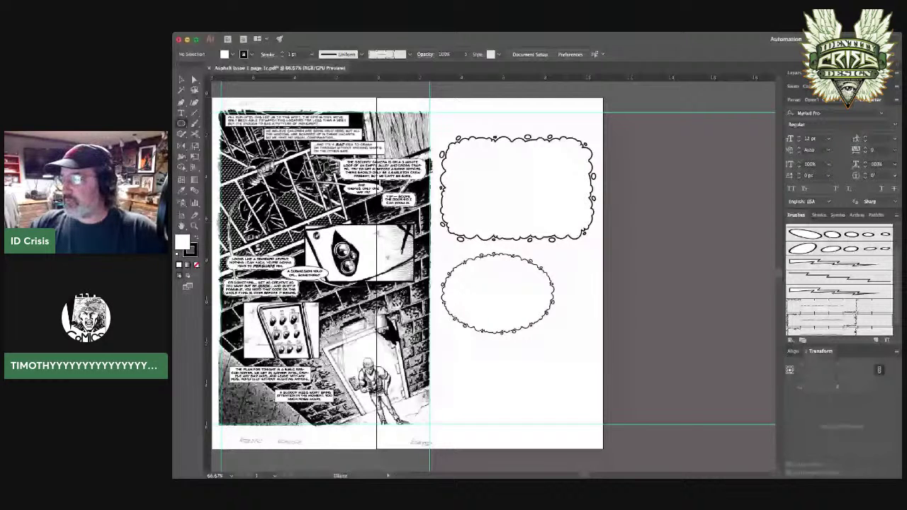
key("super+z")
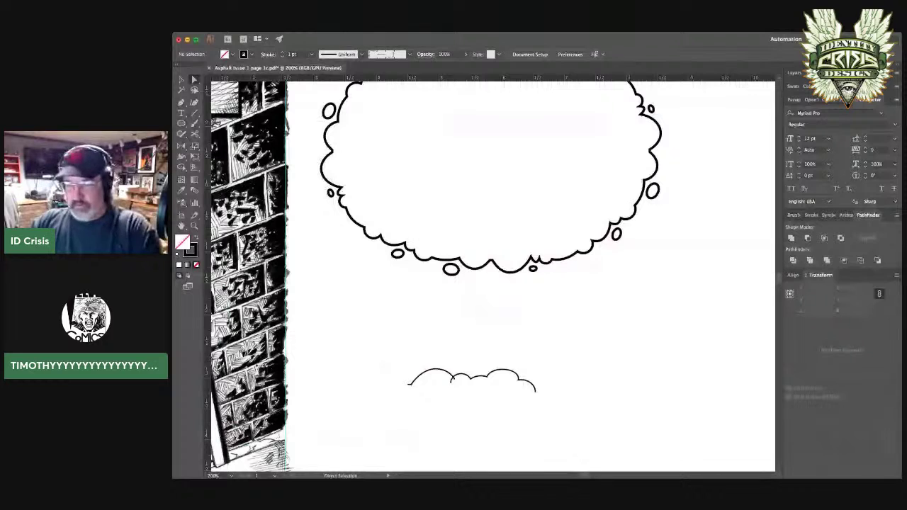
key("super+z")
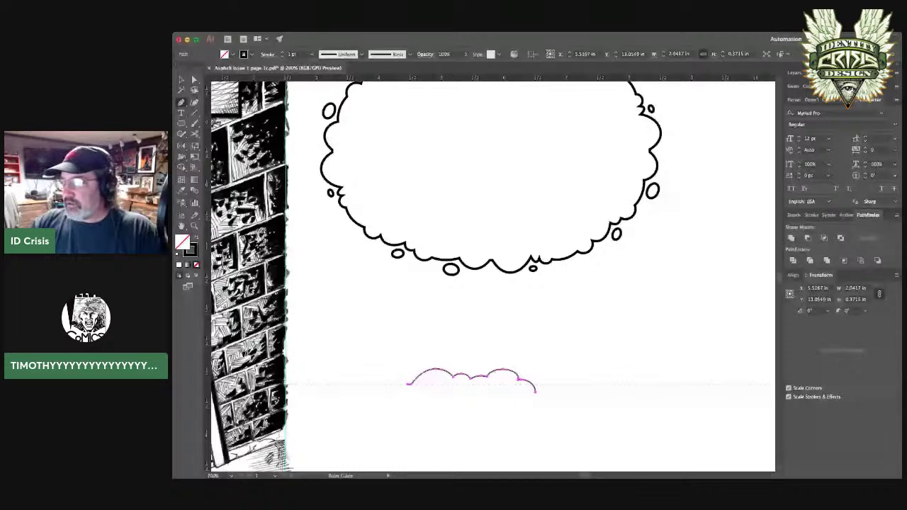
Bring the scalloped line's right end up onto the horizontal guide, check its left end there, and clear the selection.
left_click(537, 381)
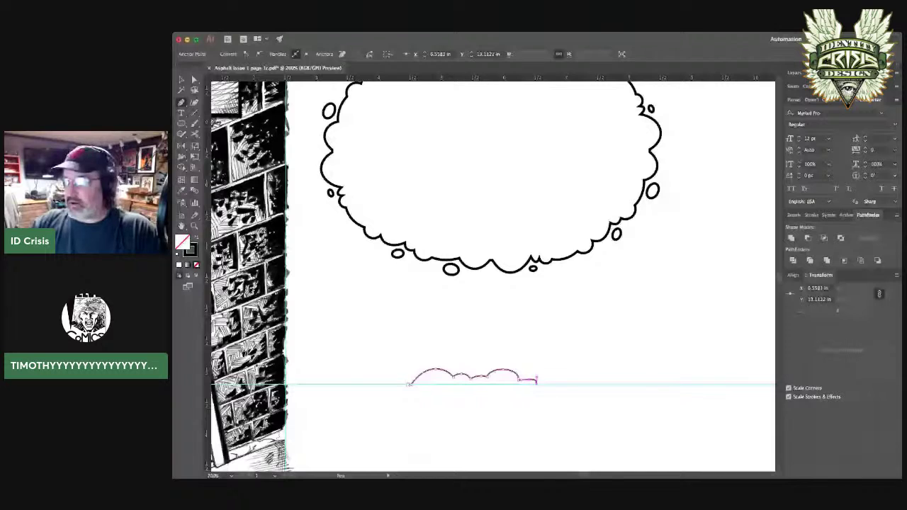
left_click_drag(401, 376, 418, 393)
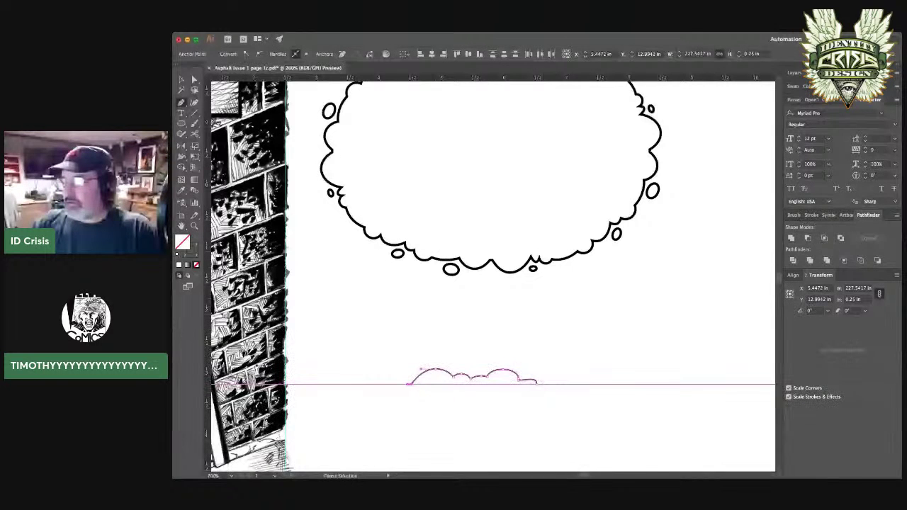
left_click(193, 78)
key("super+shift+a")
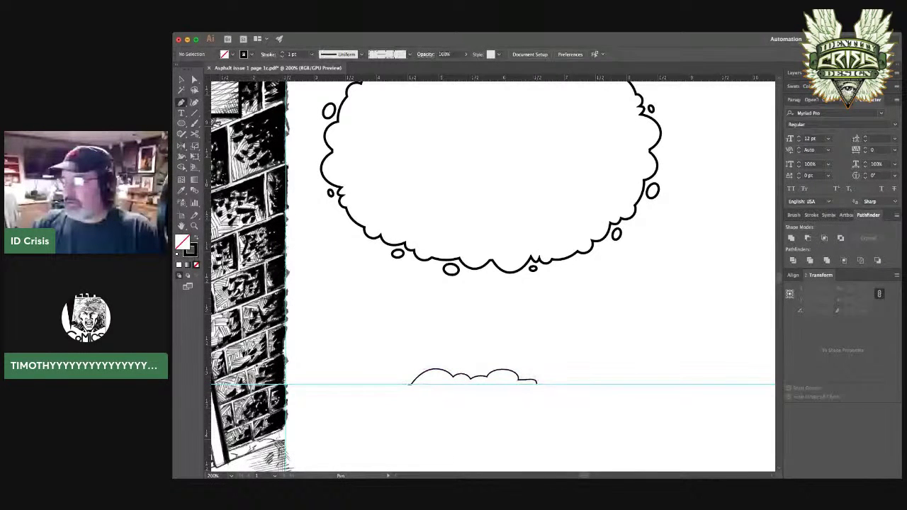
Move the horizontal guide below the scalloped line and extend the line's right end with a short flat segment.
left_click_drag(560, 385, 560, 408)
left_click(537, 383)
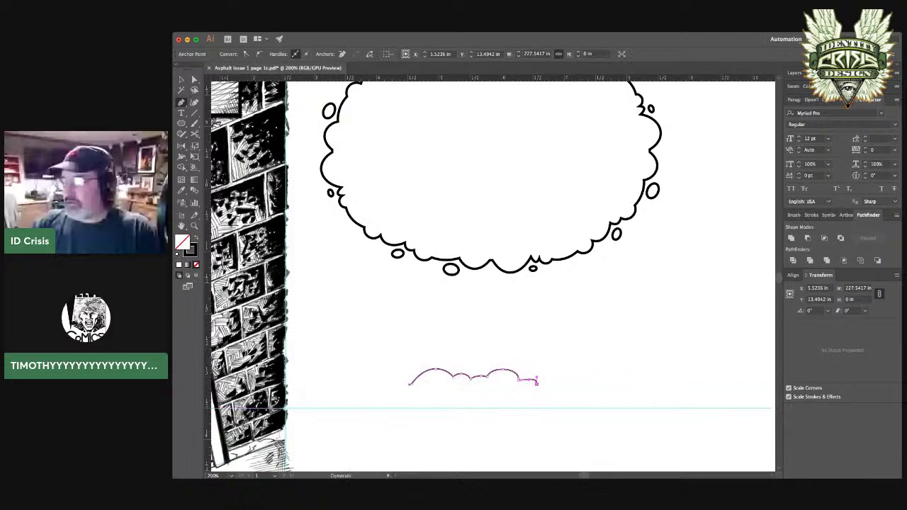
key("super+shift+a")
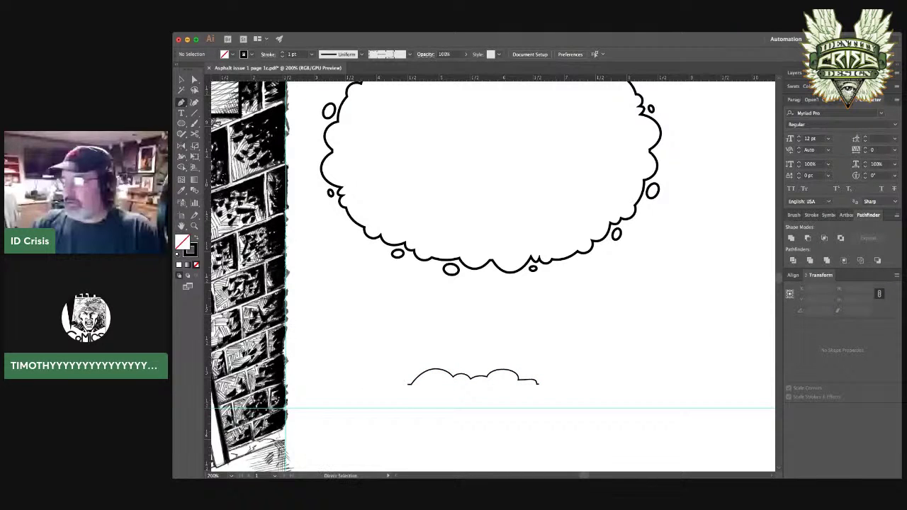
Select the whole scalloped line and display the saved brushes, clearing the selection at the end.
left_click(538, 383, "super")
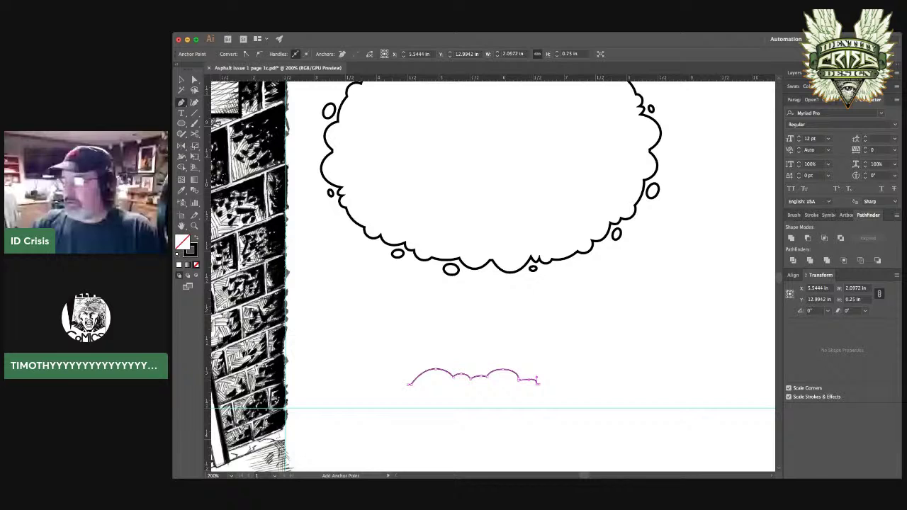
key("v")
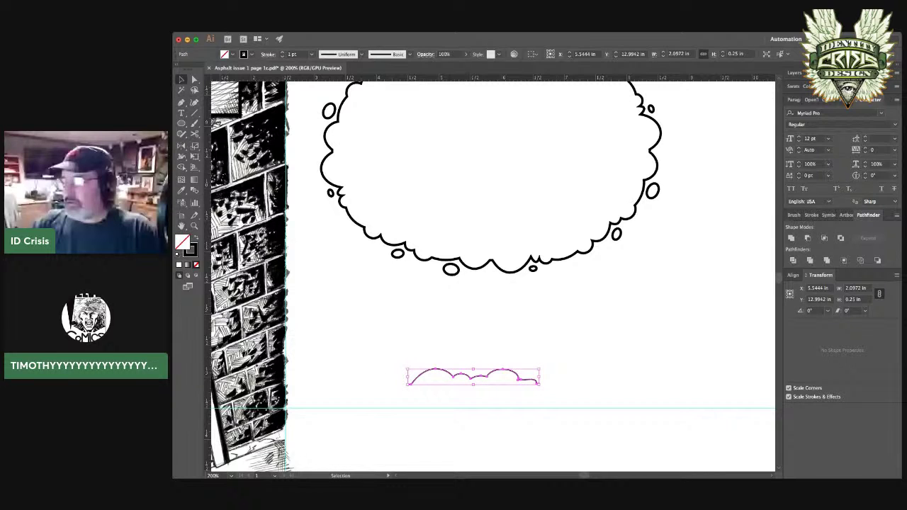
left_click(794, 215)
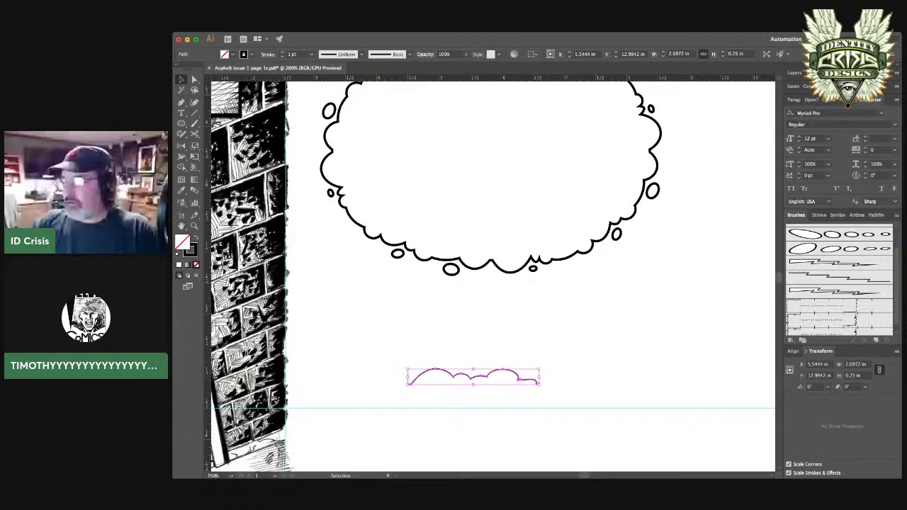
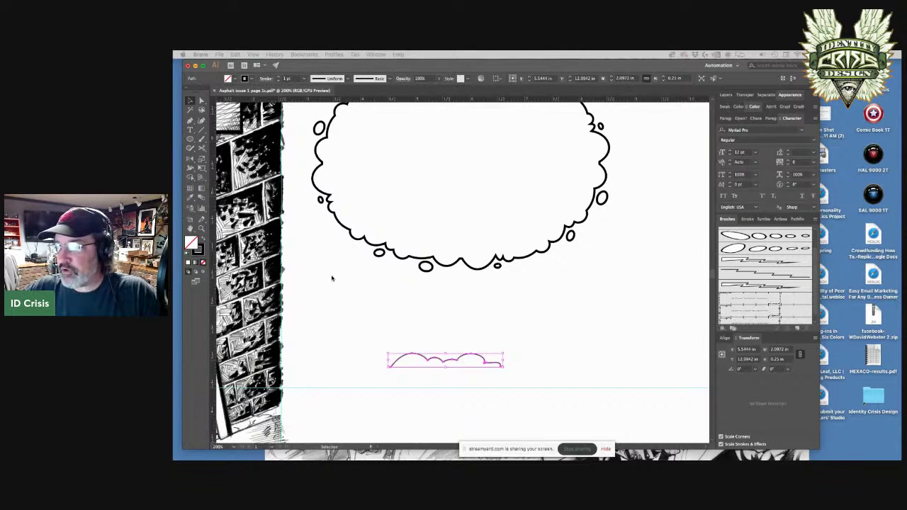
left_click(401, 331)
key("a")
left_click(404, 375)
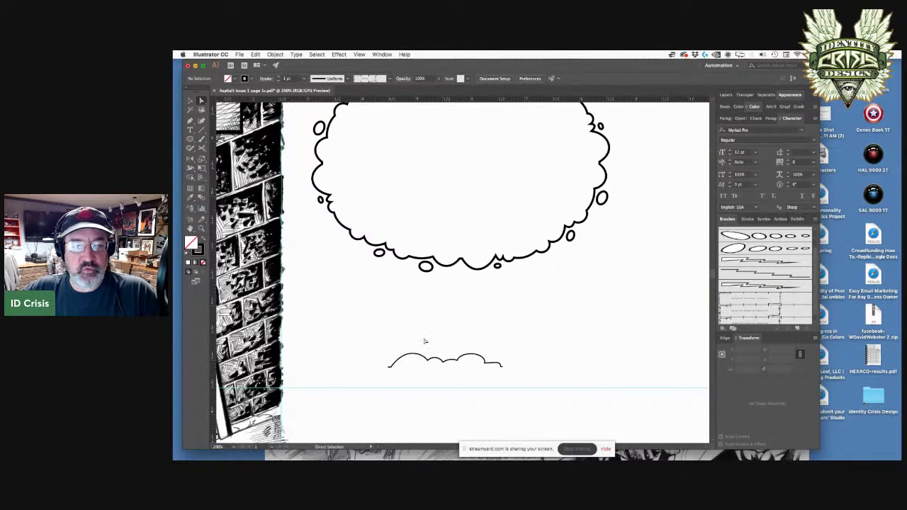
Maximize the document window and delete both the scalloped line and the scalloped thought balloon above it.
left_click(203, 66)
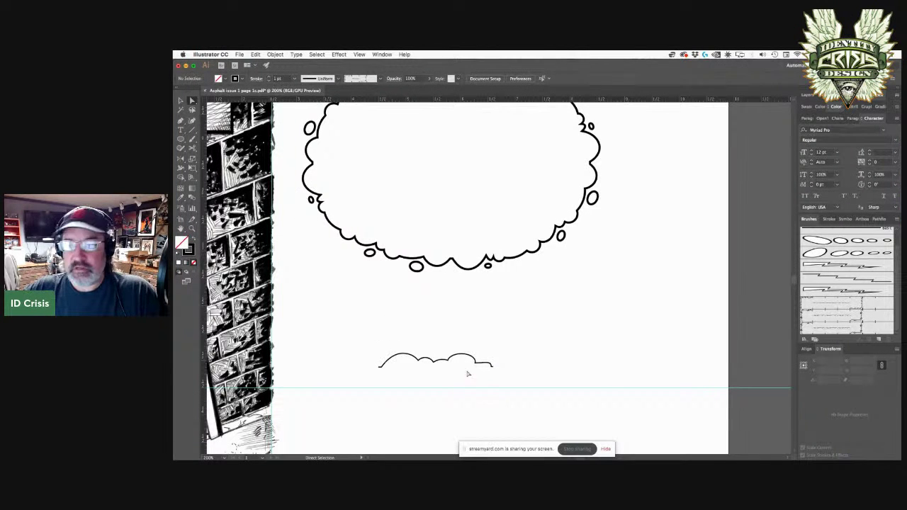
left_click(418, 364)
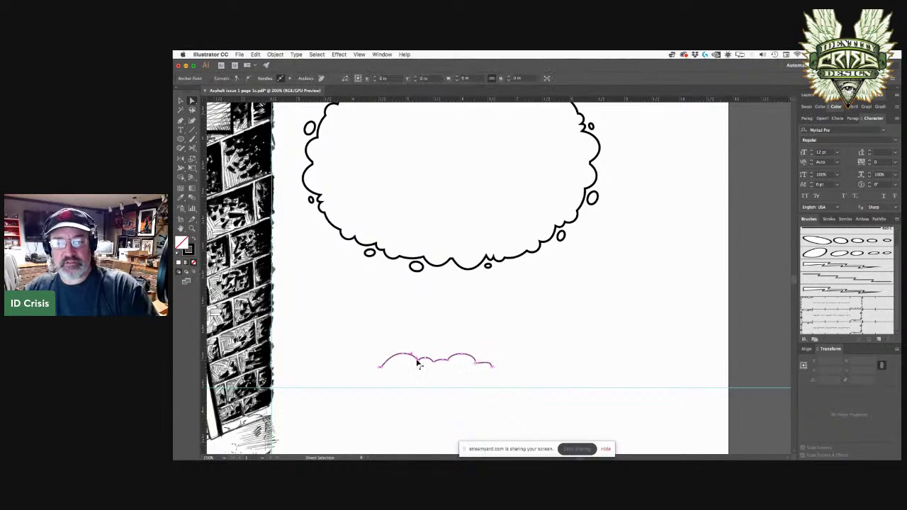
key("Delete")
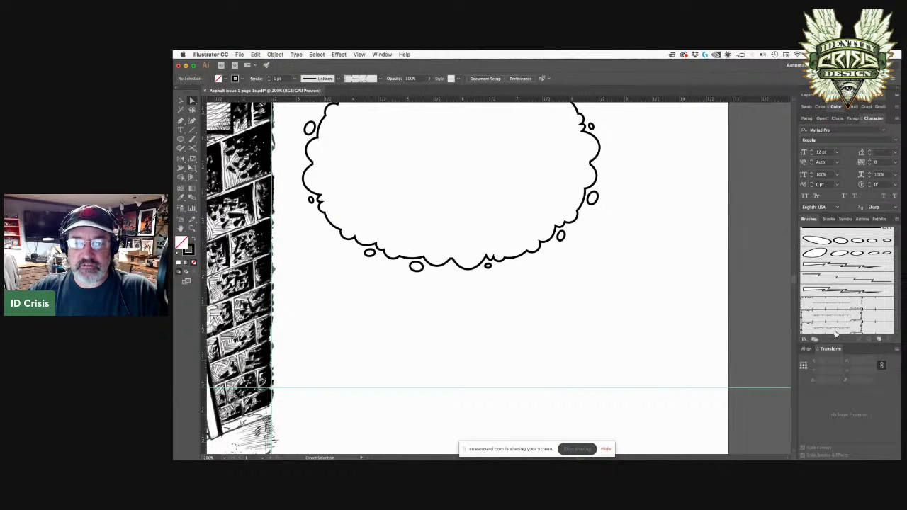
left_click(556, 243)
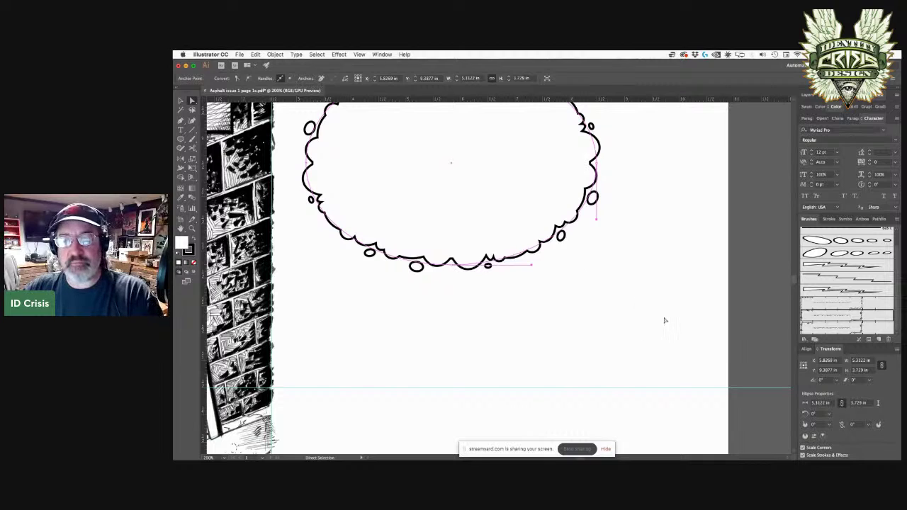
key("Delete")
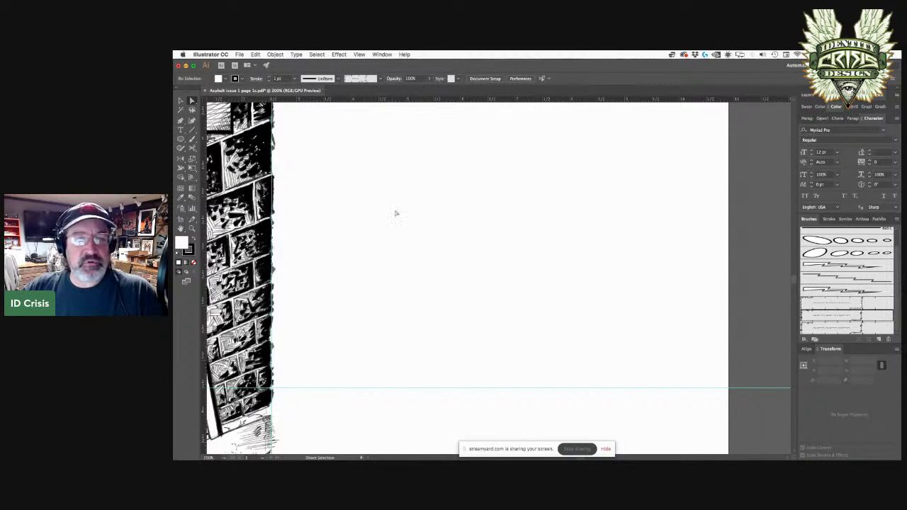
Start a new Pen tool path with its first anchor on the horizontal guide, at close magnification.
left_click(181, 121)
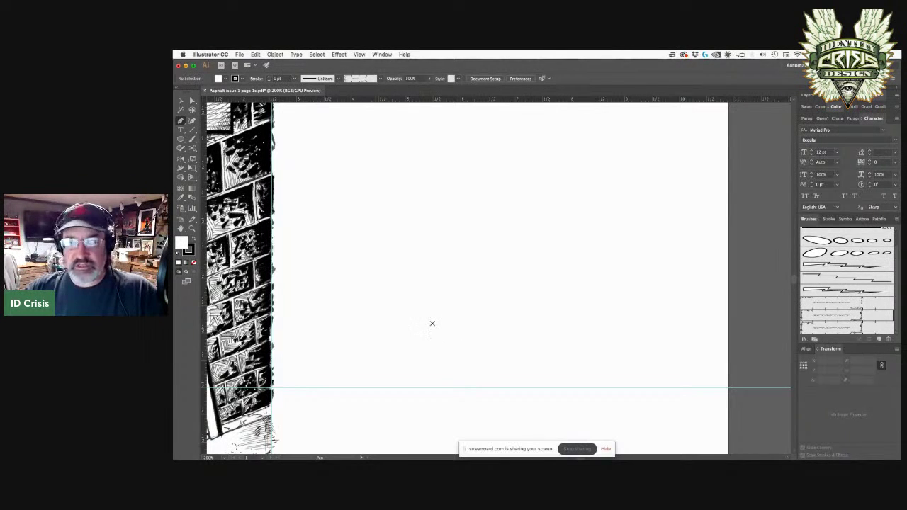
left_click(365, 390)
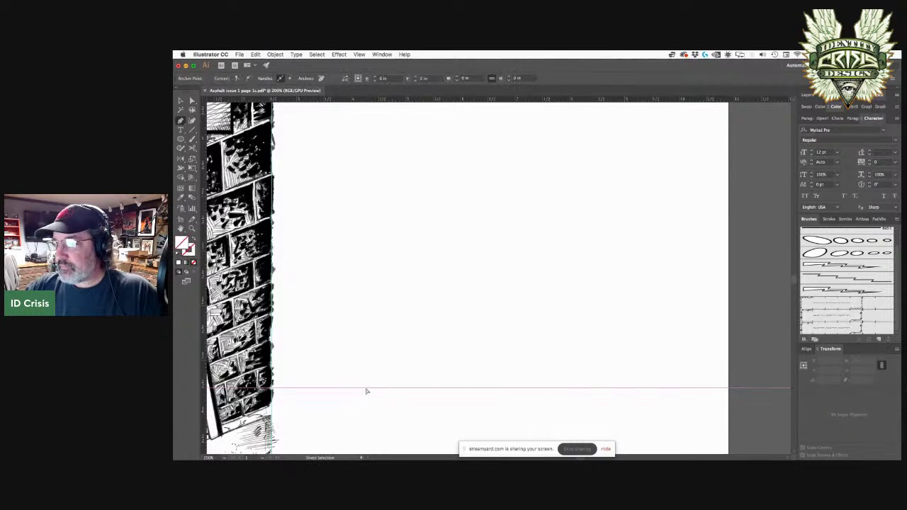
left_click(367, 392, "super")
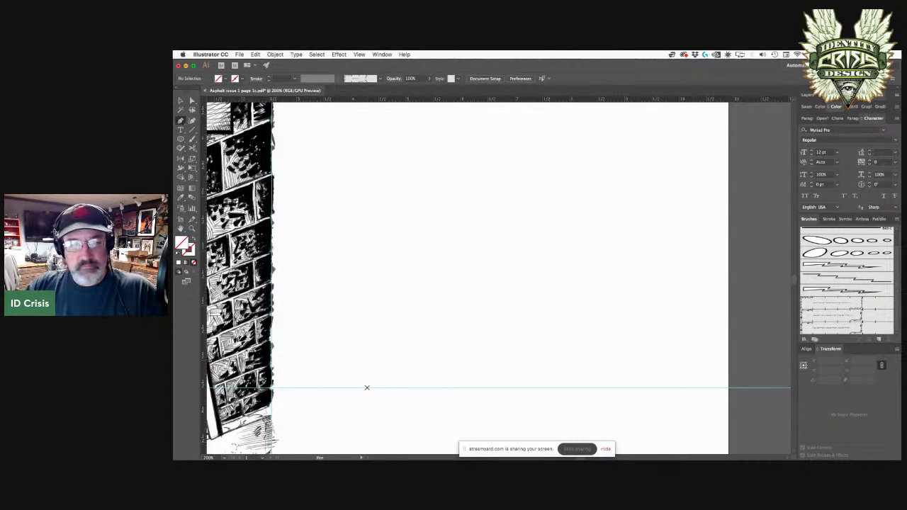
key("super+equal")
key("super+equal")
key("super+equal")
left_click_drag(401, 333, 362, 249)
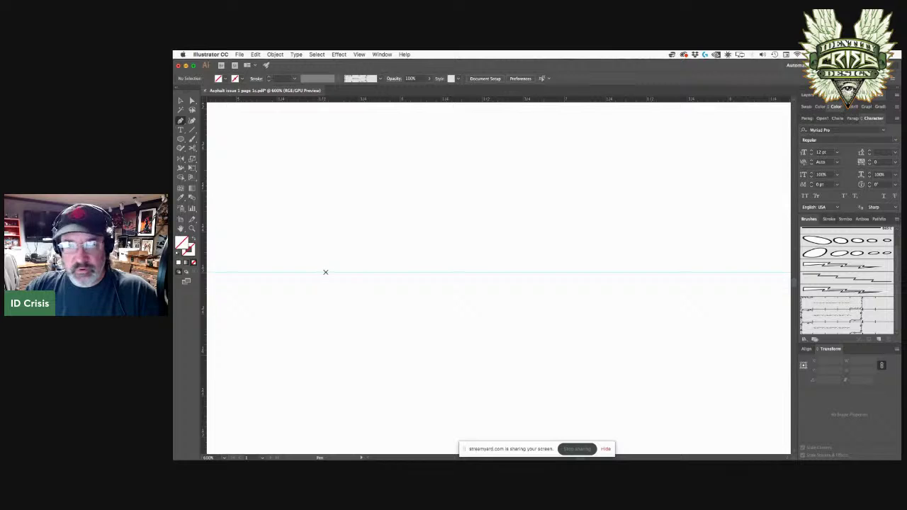
left_click(325, 272)
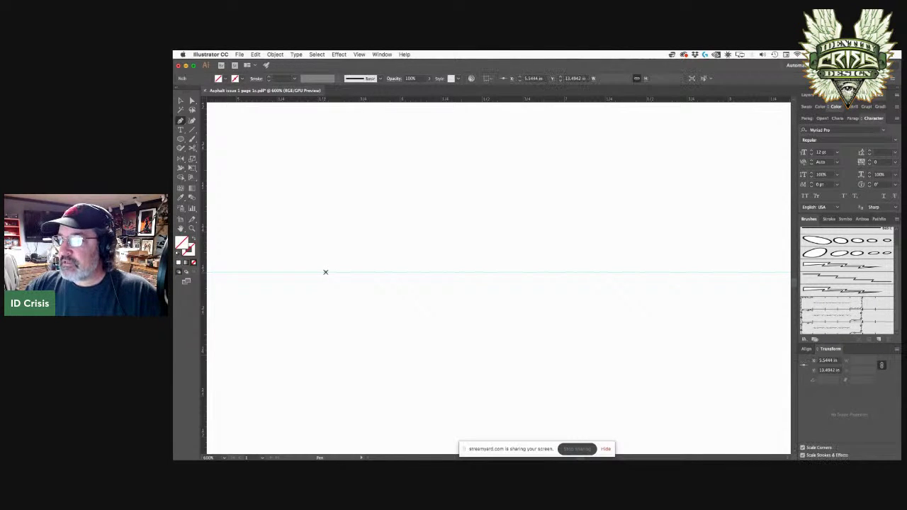
Draw a wide arch rising from the guide and a small second scallop joined to it by a sharp corner.
left_click_drag(342, 271, 390, 268)
key("super+z")
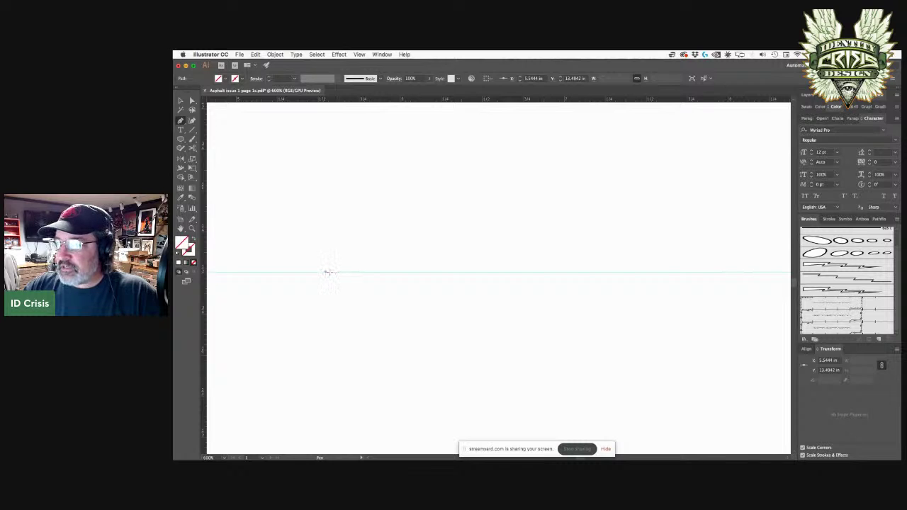
left_click_drag(328, 271, 354, 254)
left_click_drag(353, 254, 370, 261)
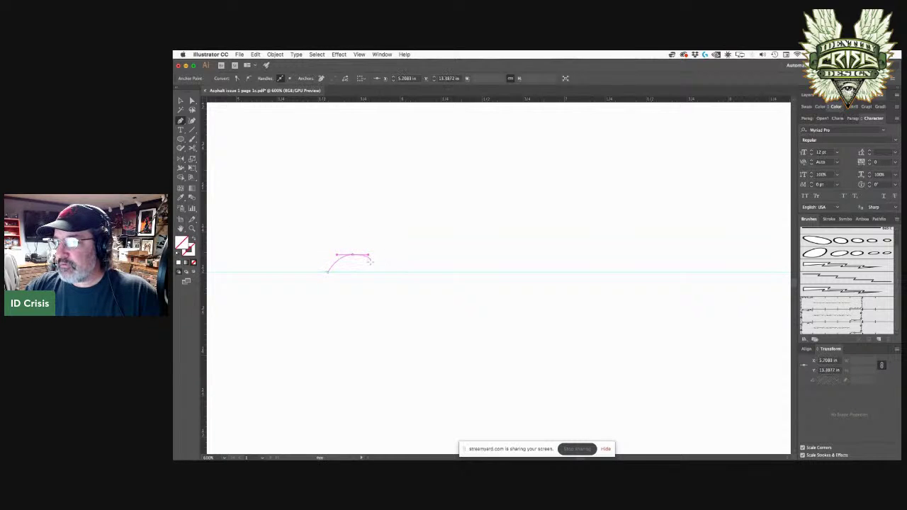
left_click(370, 263)
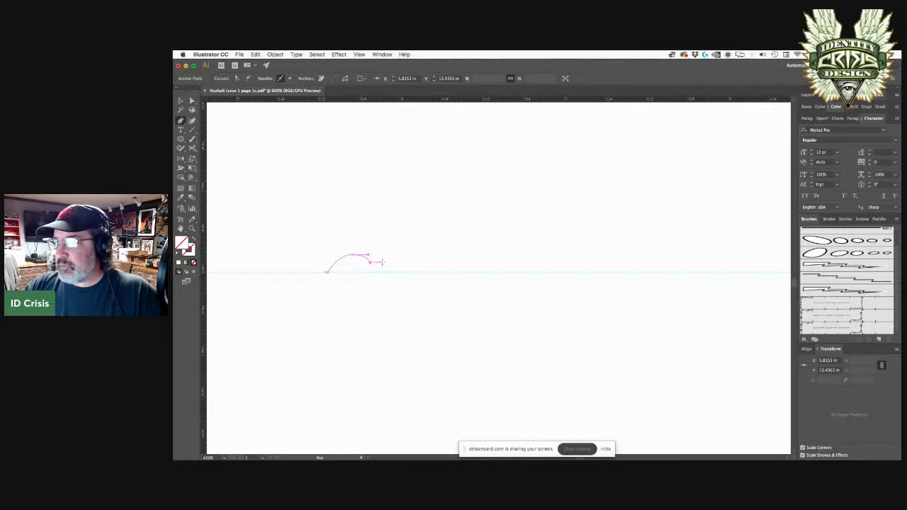
left_click(390, 268)
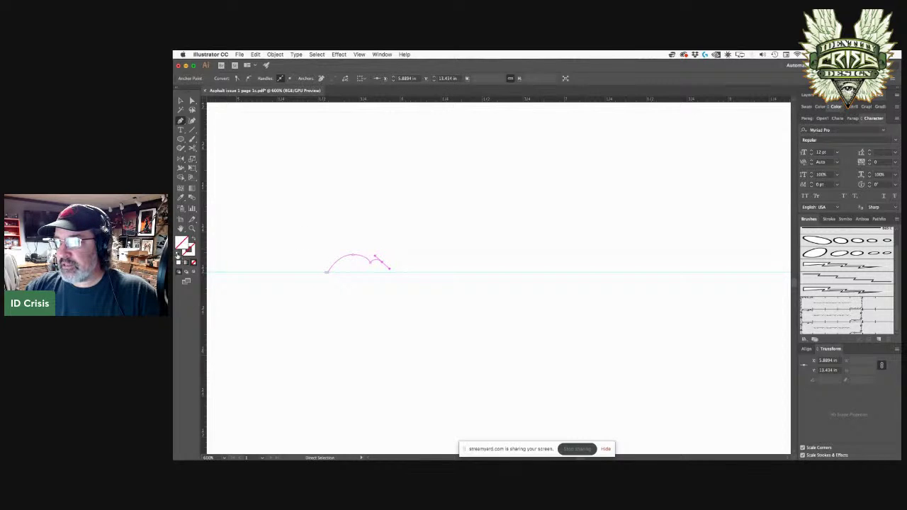
Give the path a black stroke with no fill and add a third, slightly larger scallop.
left_click(178, 254)
left_click(194, 263)
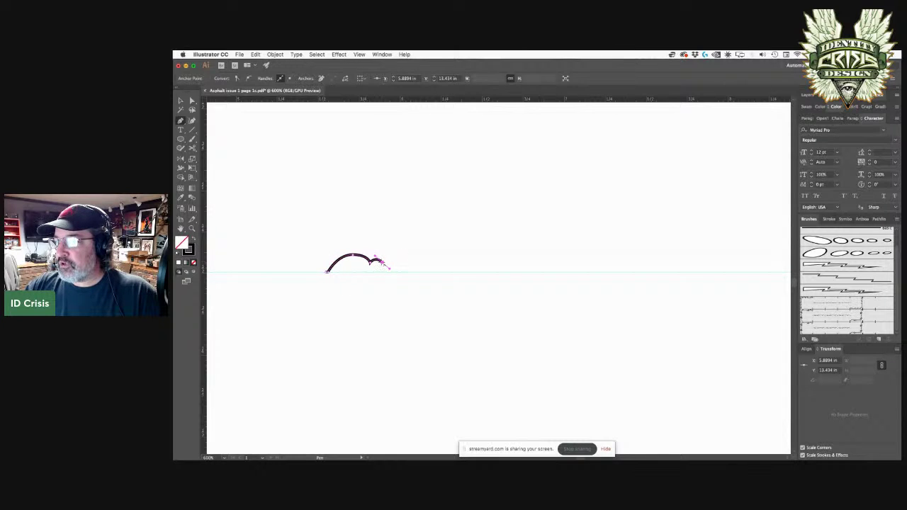
left_click(410, 271)
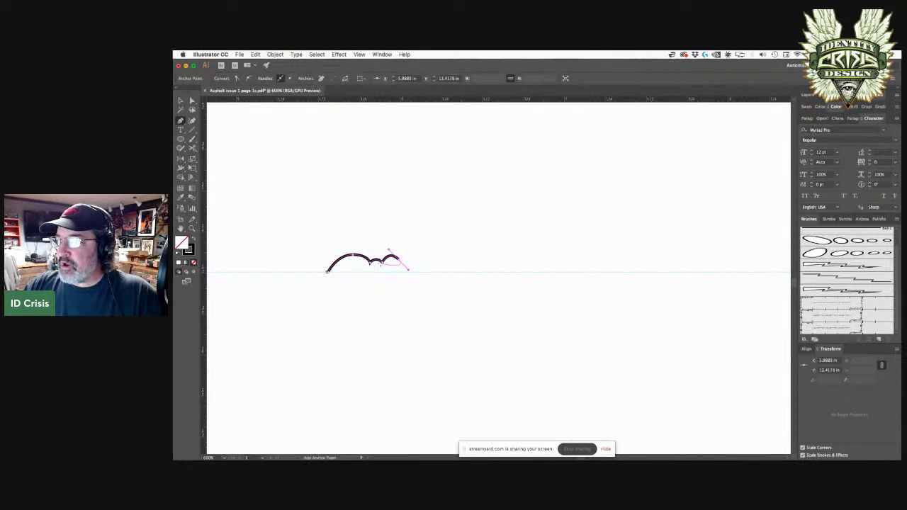
Turn the path's end anchor into a corner and add a fourth scallop, undoing the first trial curve.
key("super+equal")
key("super+equal")
key("super+equal")
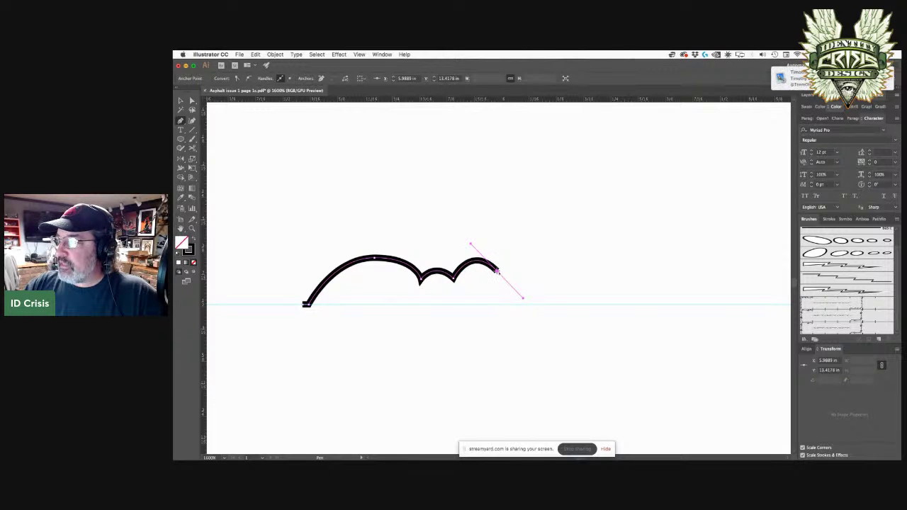
left_click(497, 271)
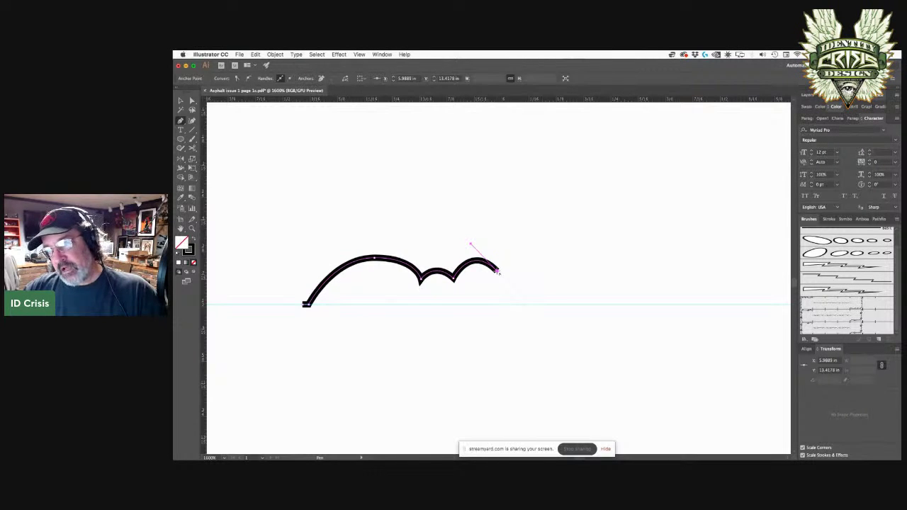
left_click_drag(547, 238, 587, 271)
key("super+z")
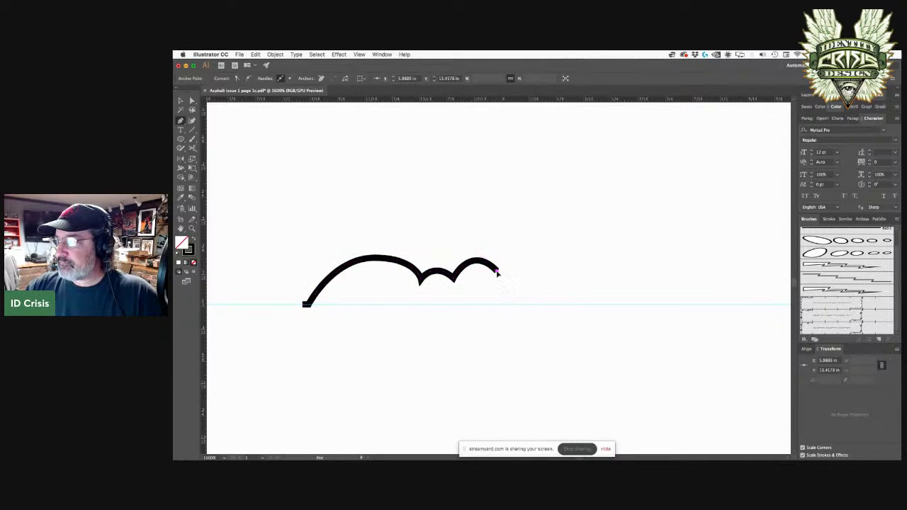
left_click_drag(536, 260, 557, 275)
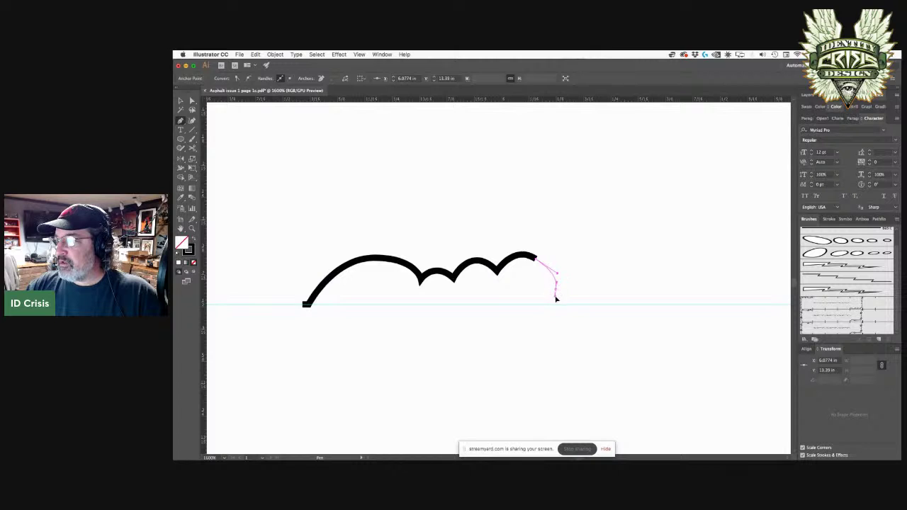
Curve the line's end down toward the guide, smooth the fourth scallop by adjusting its handle, and deselect the path.
left_click(555, 299)
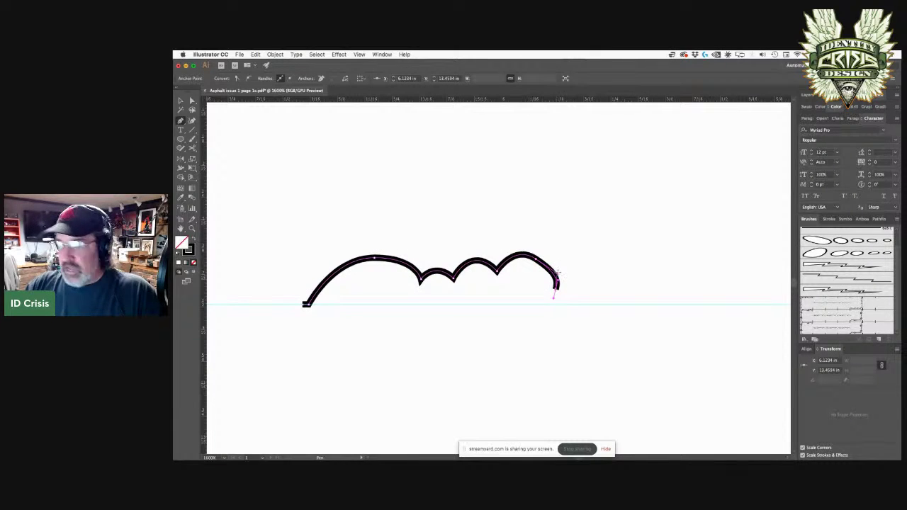
left_click_drag(557, 275, 551, 264)
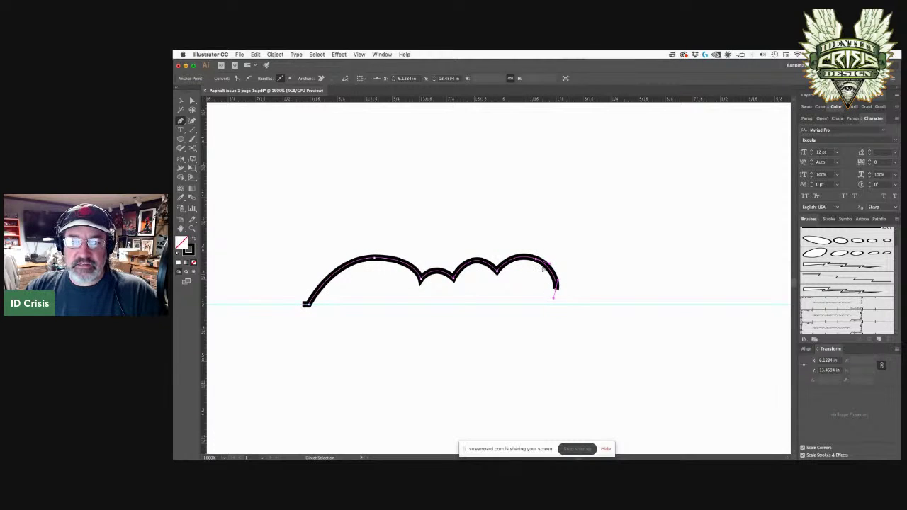
left_click(583, 296, "super")
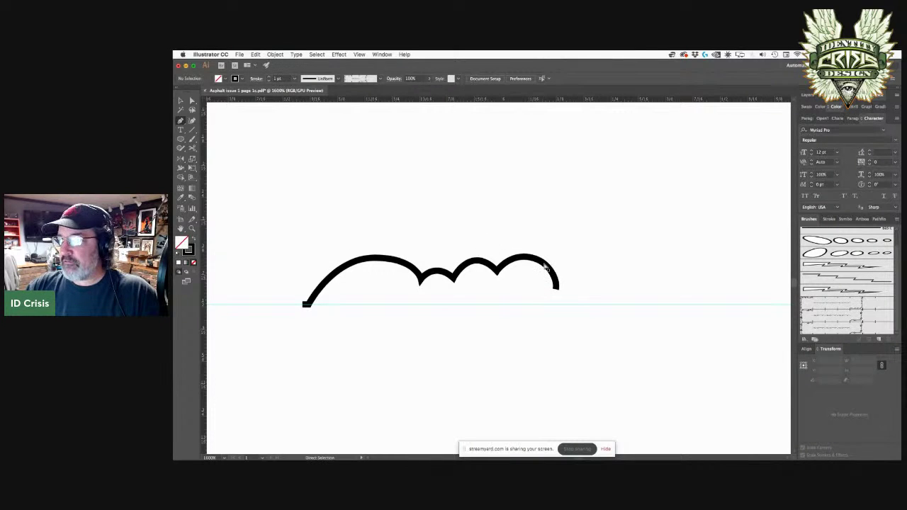
Draw a row of six overlapping circles of varied sizes across the guide, beside the scalloped line's right end.
left_click(181, 139)
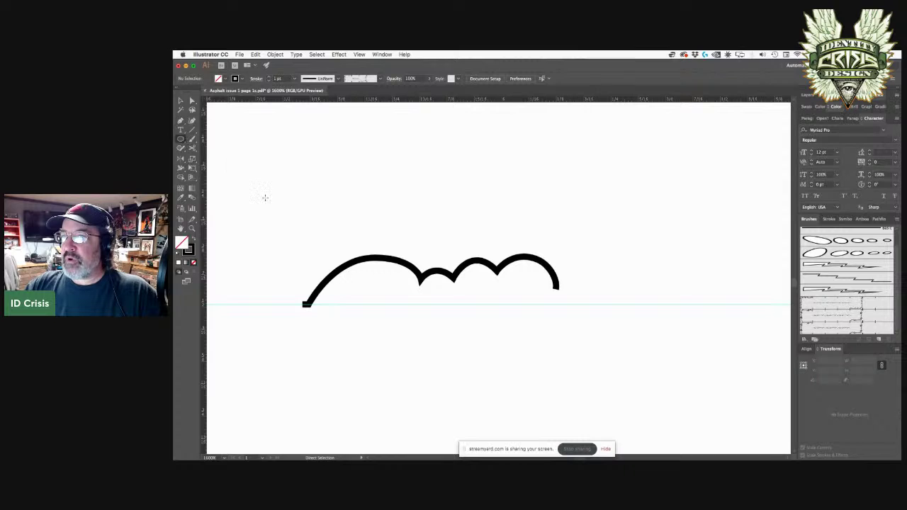
left_click_drag(573, 307, 496, 245)
left_click_drag(492, 213, 538, 260)
left_click_drag(573, 204, 527, 249)
left_click_drag(591, 261, 558, 226)
left_click_drag(637, 273, 582, 220)
left_click_drag(658, 213, 624, 247)
left_click_drag(678, 244, 653, 219)
Select all six overlapping circles and unite them into one shape with the Pathfinder.
key("a")
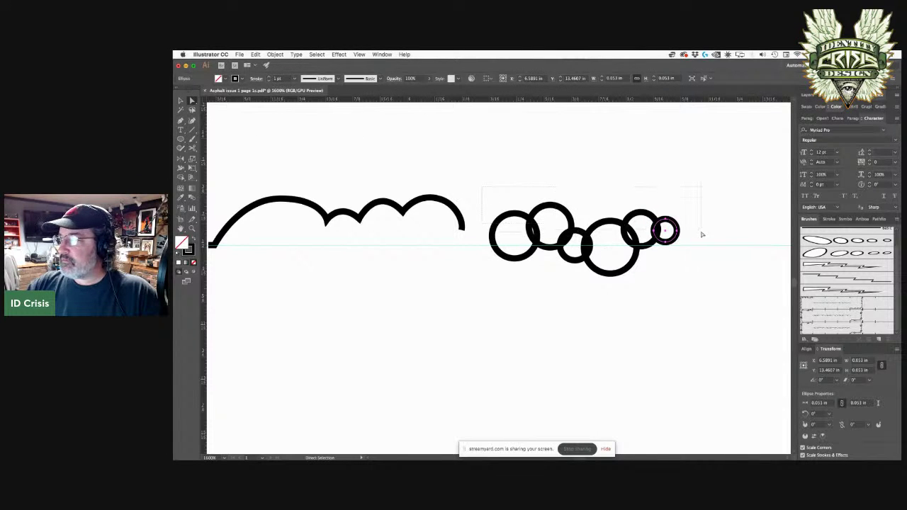
key("super+a")
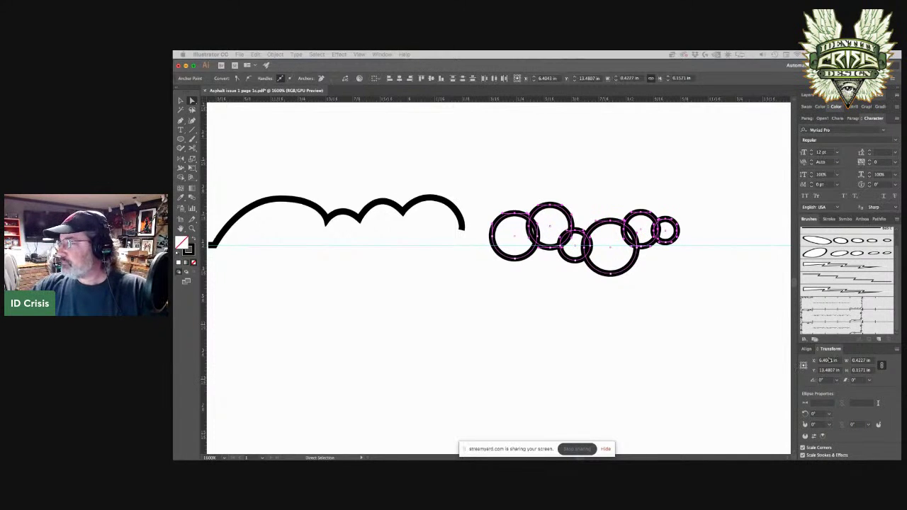
left_click(877, 221)
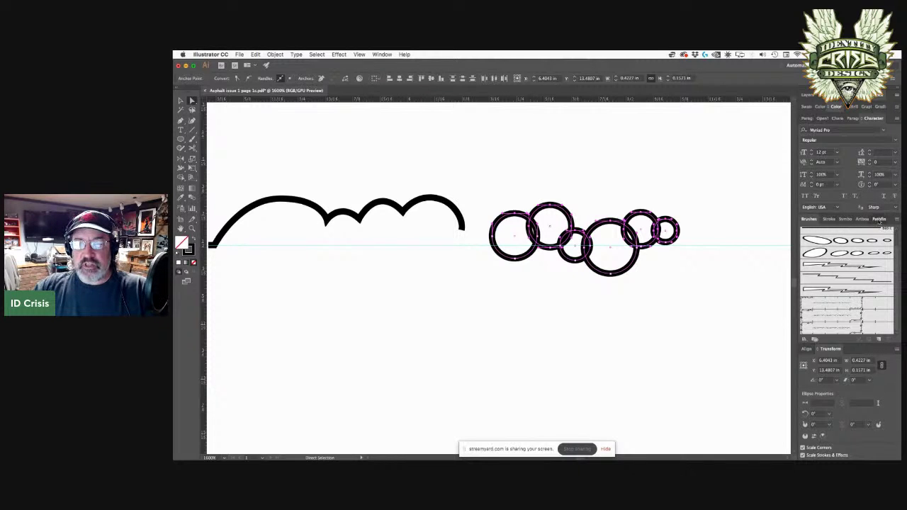
left_click(879, 221)
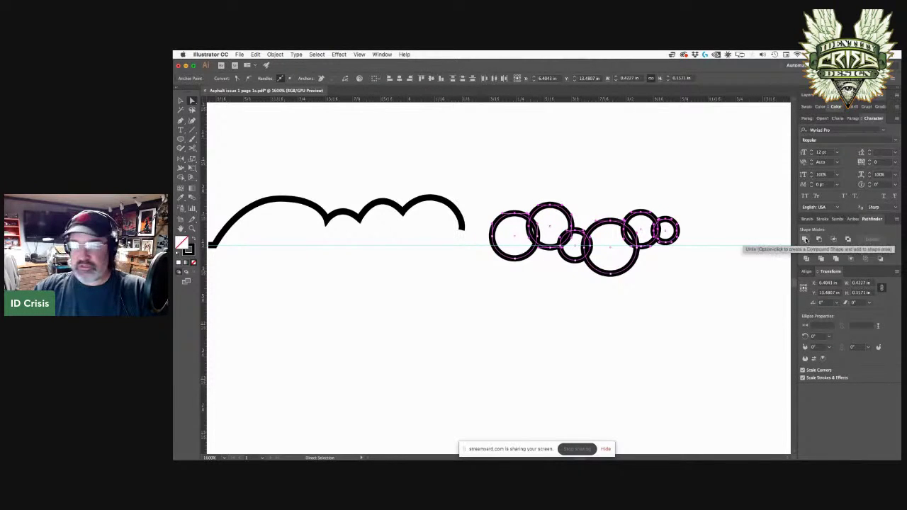
left_click(806, 240)
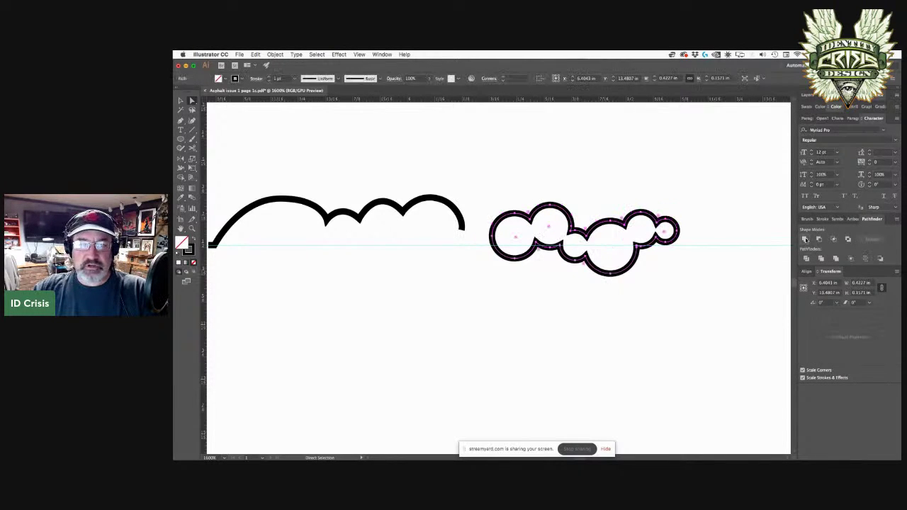
Delete the bottom anchor points of the united shape's two end circles and remove the leftover lower path, keeping only the scalloped top.
left_click(660, 286)
left_click(669, 246)
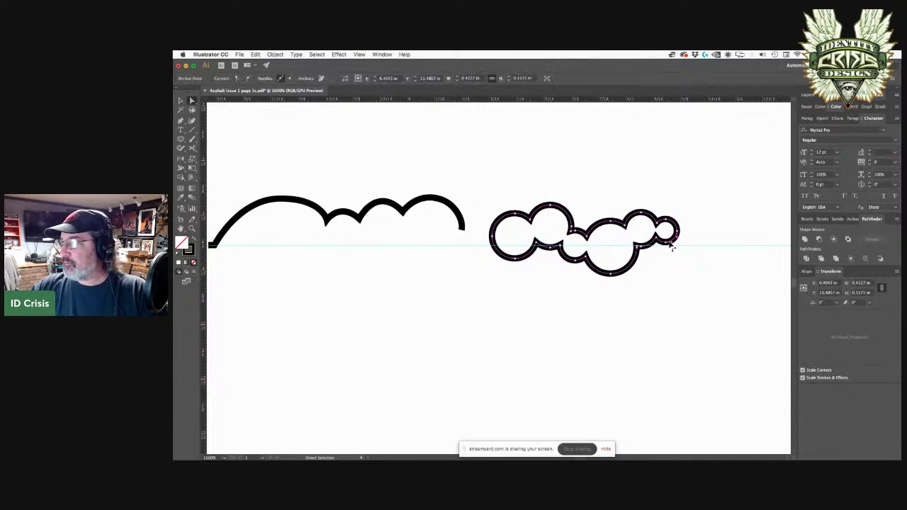
left_click(668, 244)
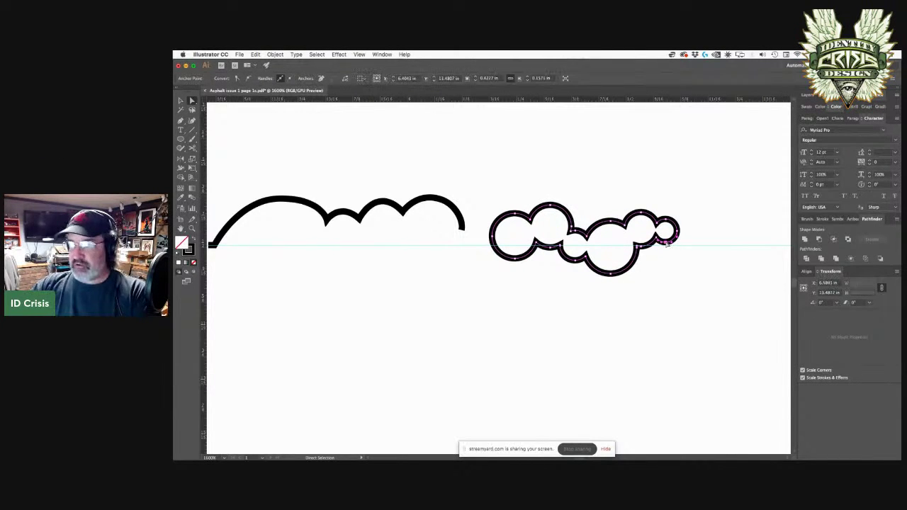
key("Delete")
left_click(516, 264)
left_click(515, 260)
key("Delete")
left_click(526, 307)
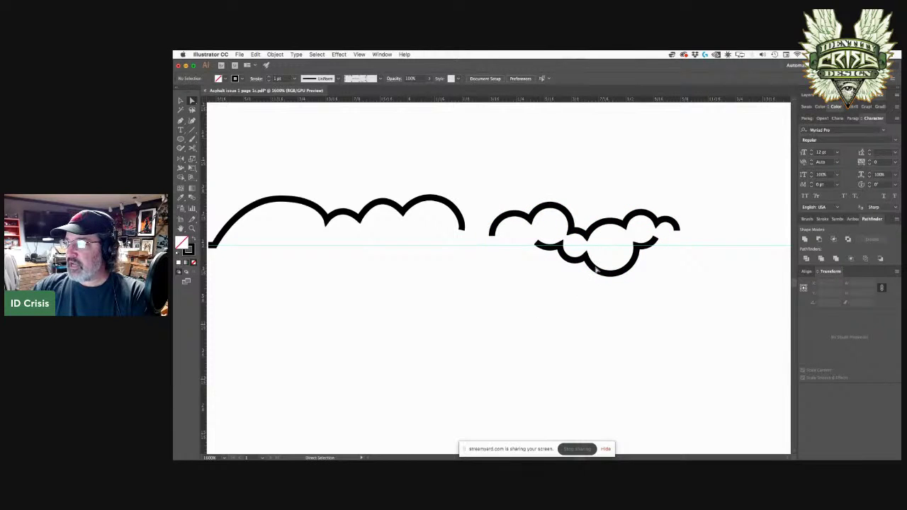
left_click(597, 271)
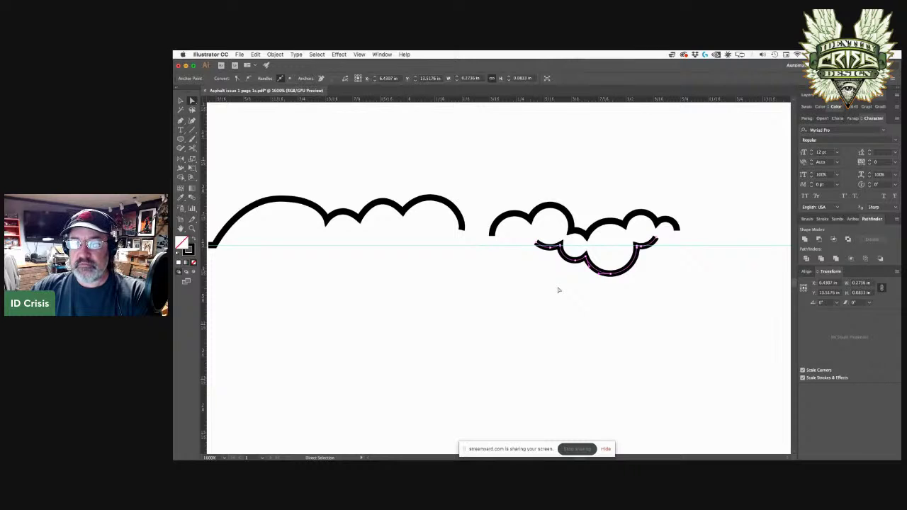
key("Delete")
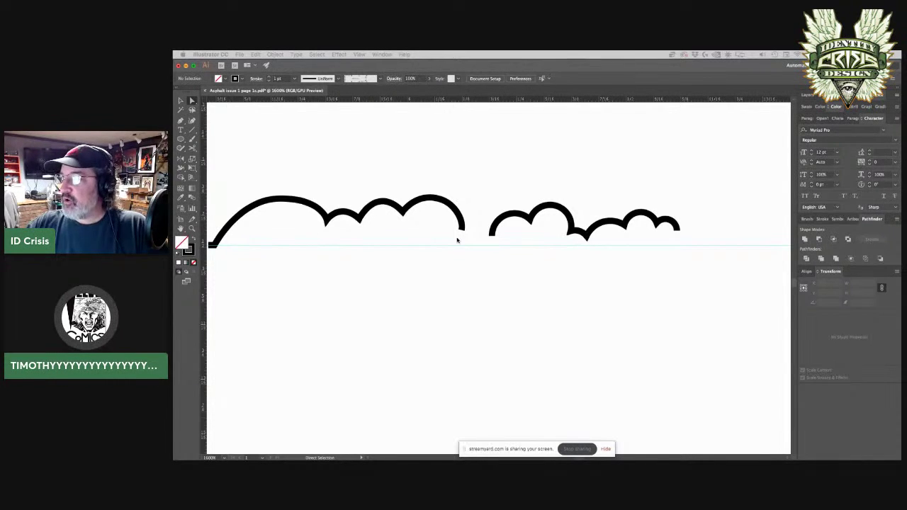
Add a short horizontal segment to the scalloped line's left end with the Pen tool, and move the whole line down onto the guide.
left_click(535, 216)
left_click(534, 216)
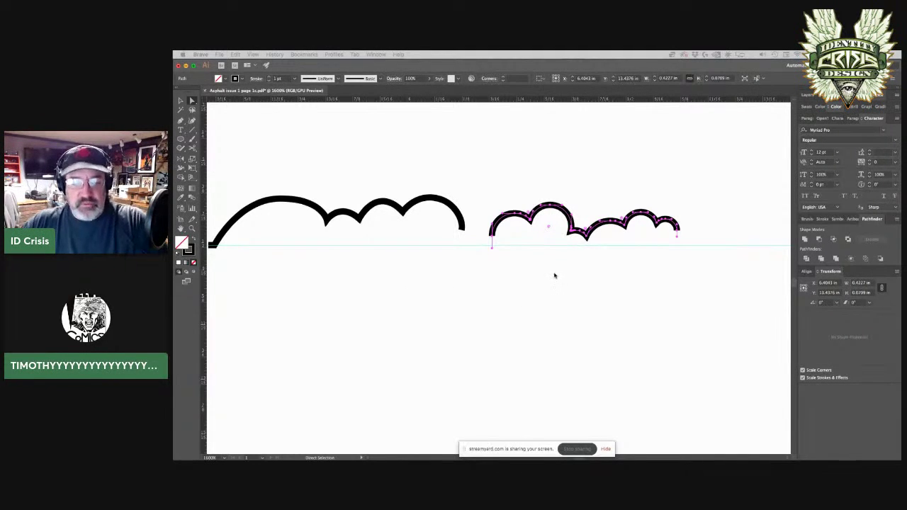
left_click(484, 236)
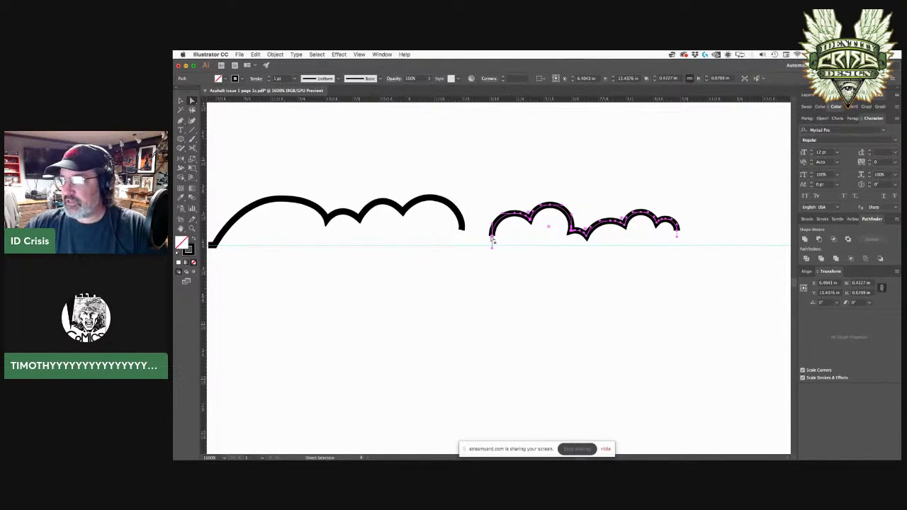
key("p")
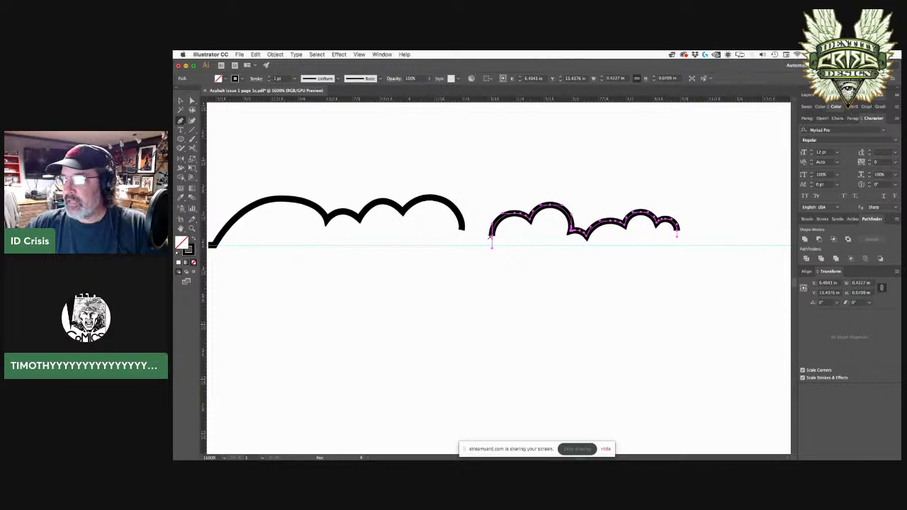
left_click(492, 238)
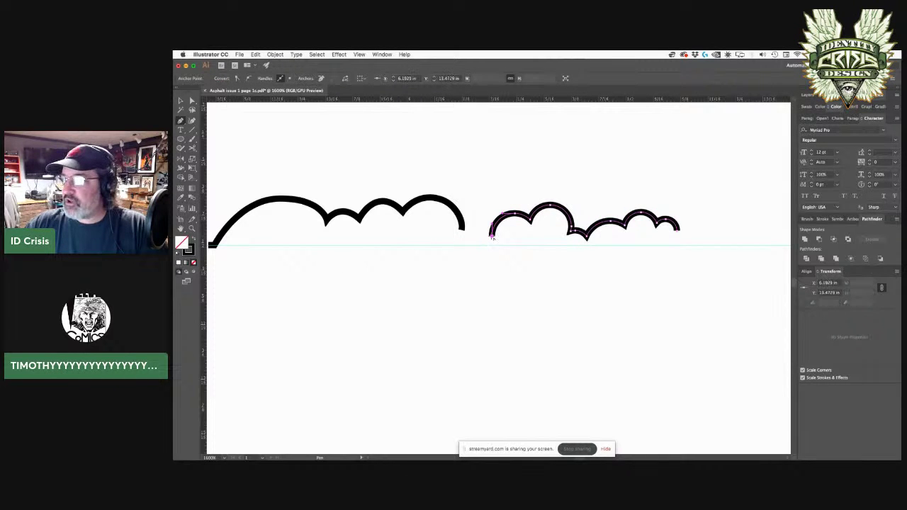
left_click(488, 237, "shift")
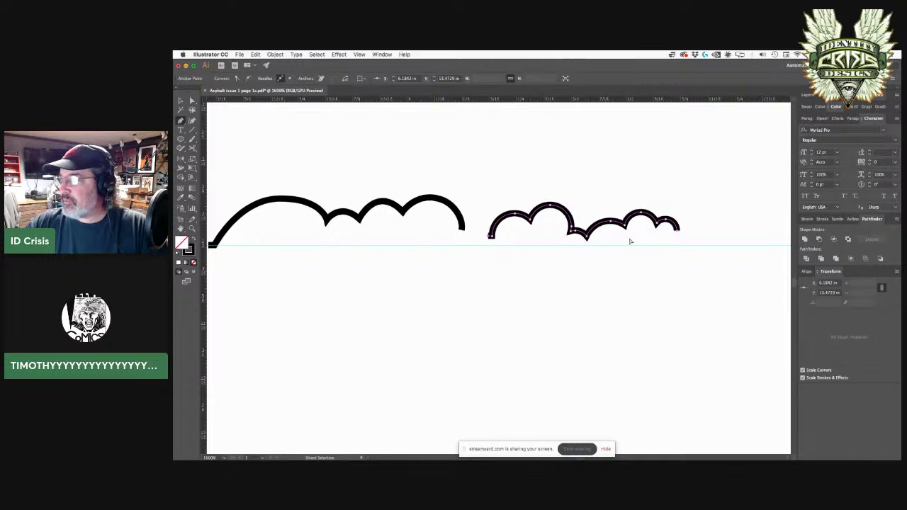
left_click(631, 242, "super")
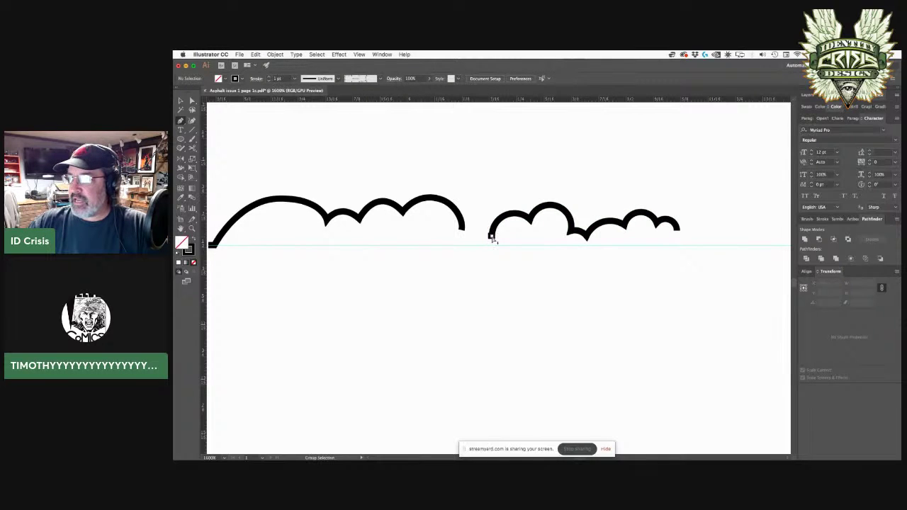
left_click(492, 238, "alt+super")
left_click_drag(492, 238, 488, 246)
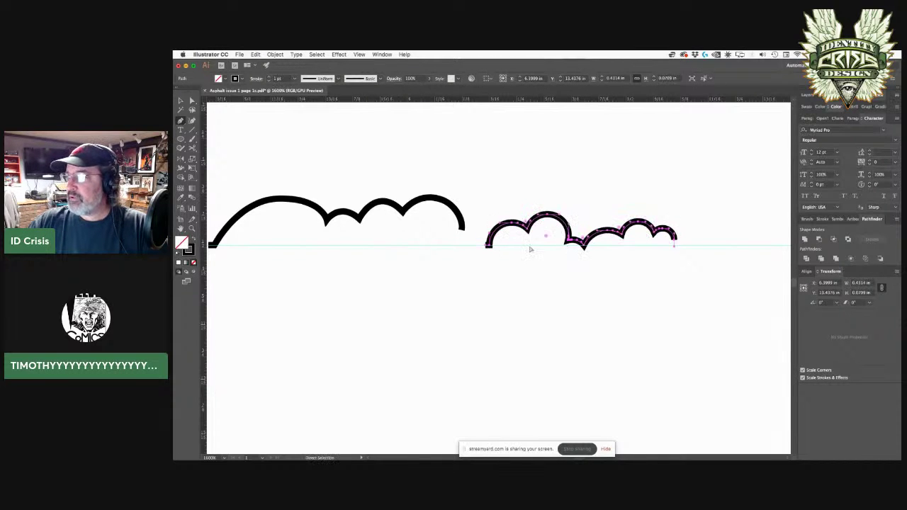
Add a short horizontal segment to the line's right end and move that end's anchor points down onto the guide.
left_click(675, 241, "super")
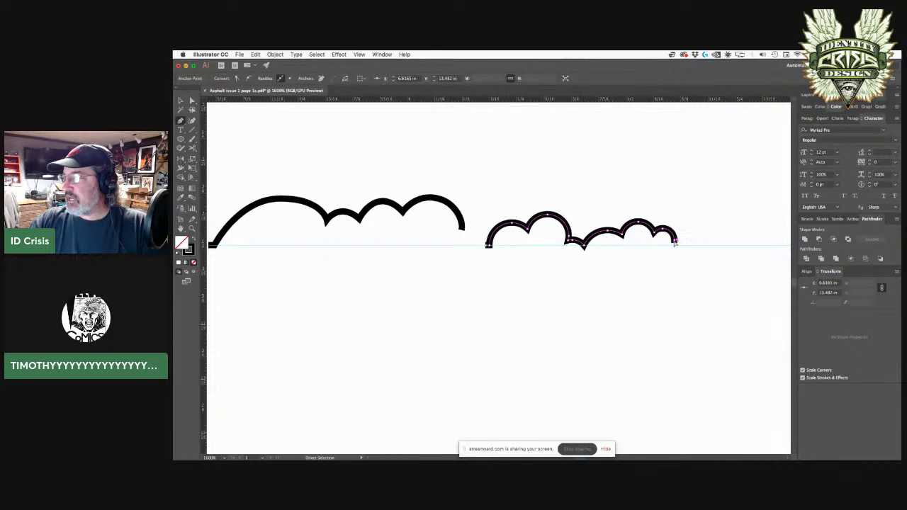
left_click(675, 241, "super")
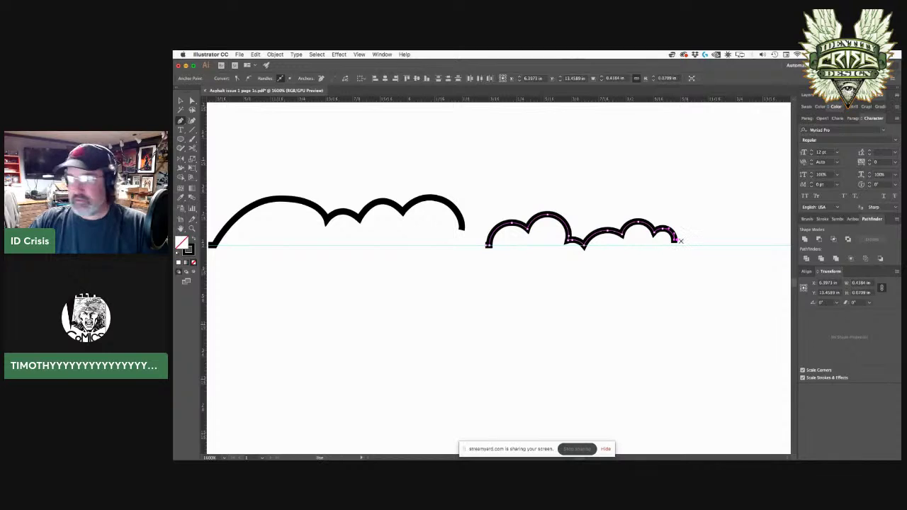
key("super+equal")
key("super+equal")
left_click_drag(580, 290, 697, 291)
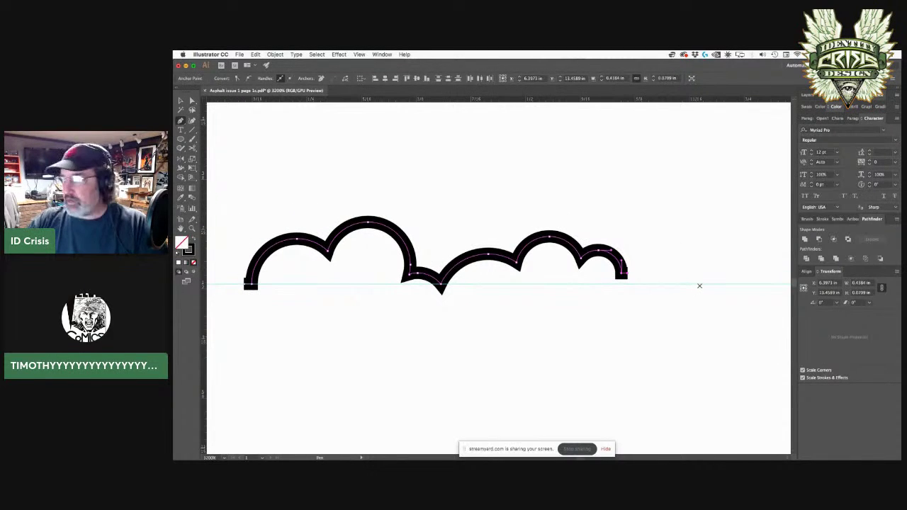
left_click(682, 268)
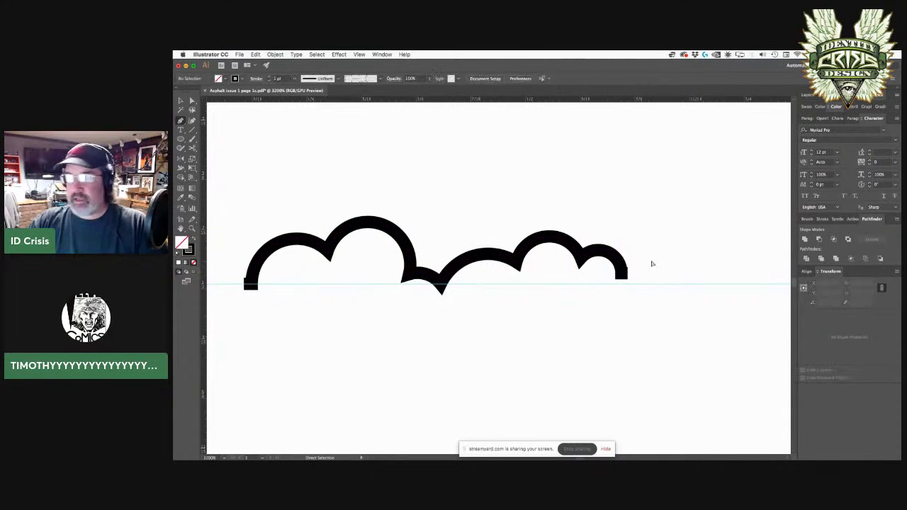
left_click(619, 280)
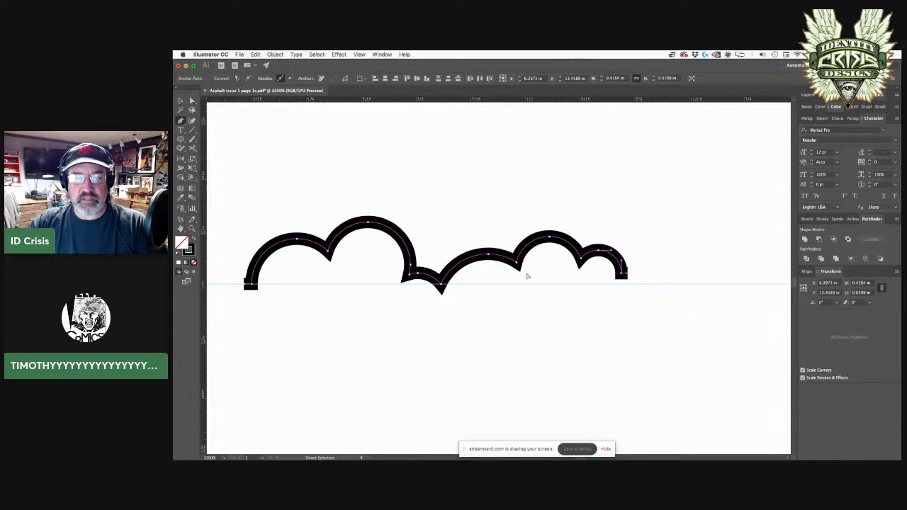
left_click(622, 272)
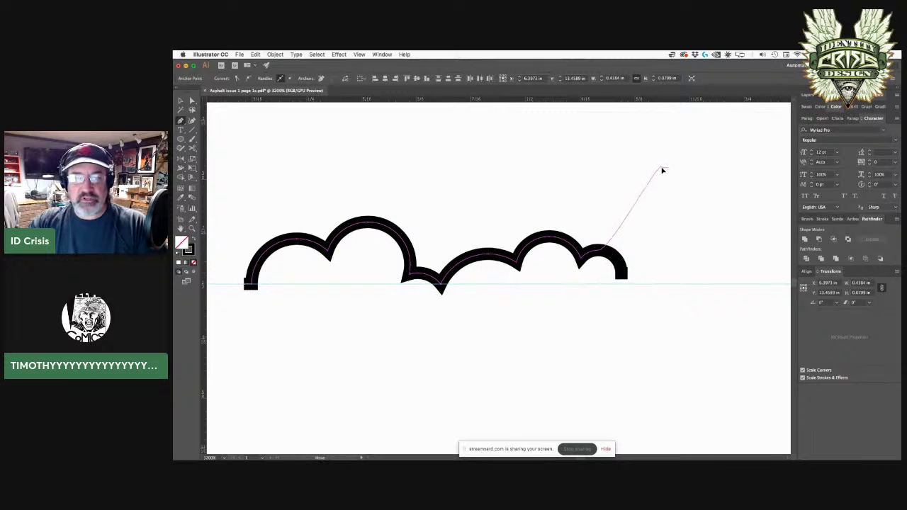
left_click(626, 286)
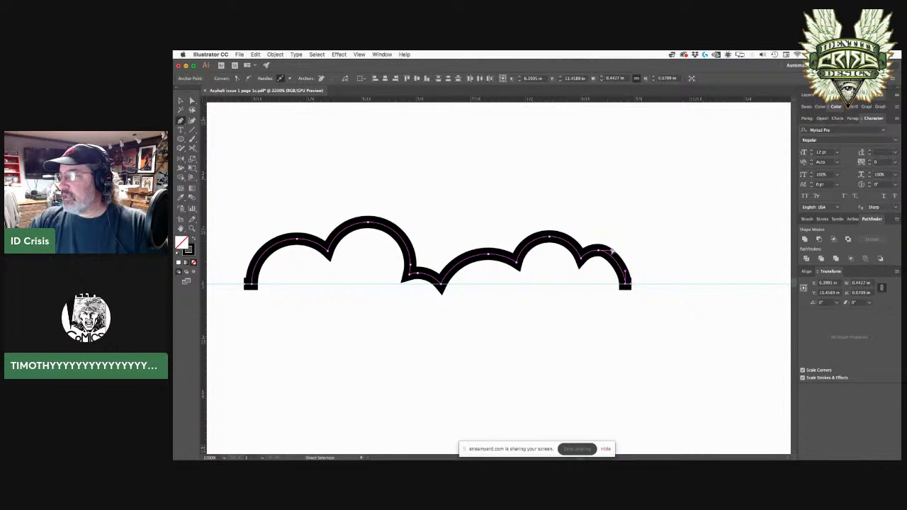
Round out the last scallop by lengthening its top anchor's direction handle, and deselect the path.
left_click(620, 250, "super")
left_click(611, 255, "super")
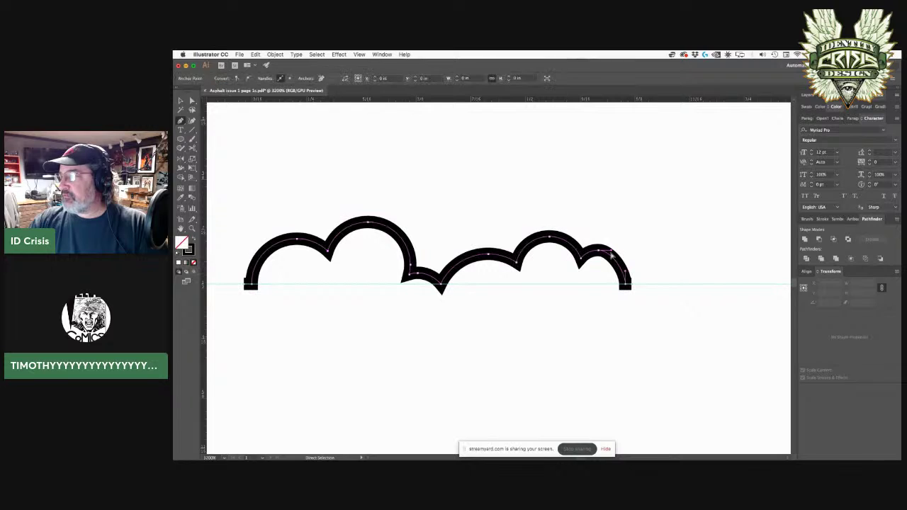
left_click_drag(612, 250, 628, 245)
left_click(641, 259, "super")
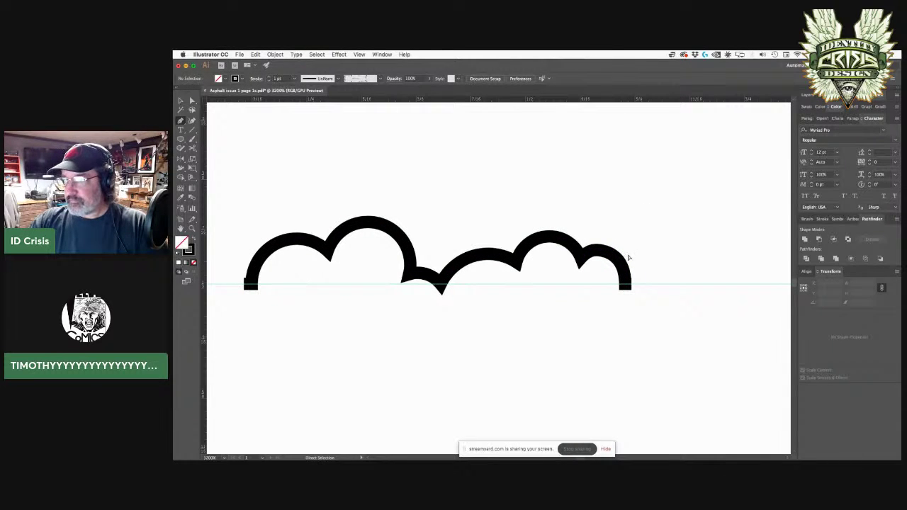
Remove the horizontal guide in outline view and return to preview with the scalloped line selected.
key("super+y")
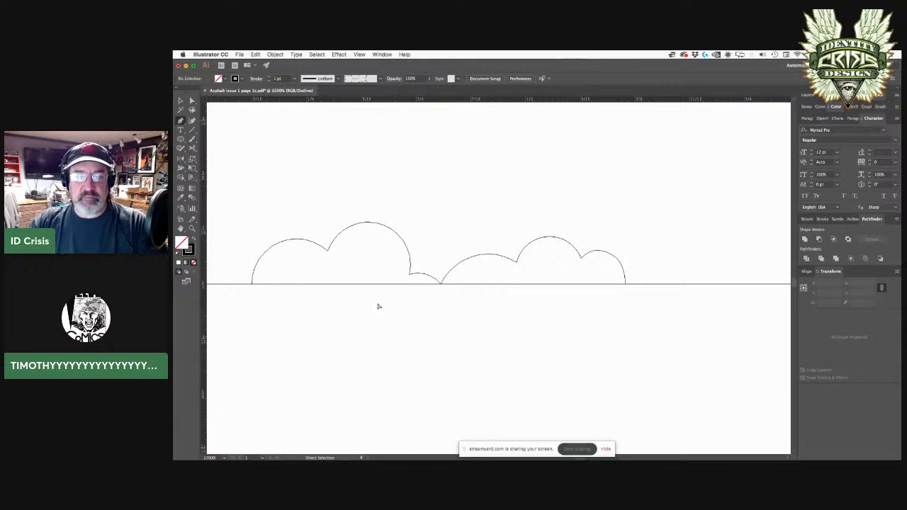
left_click(473, 292)
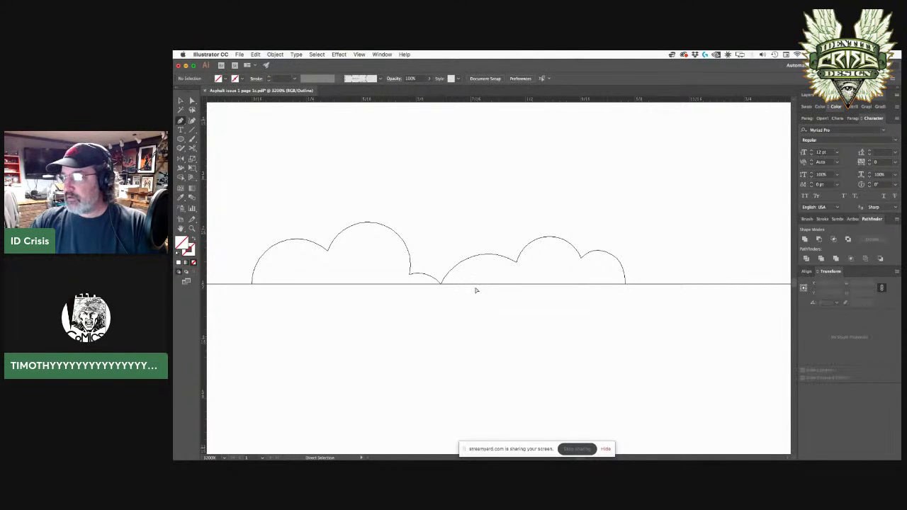
key("super+z")
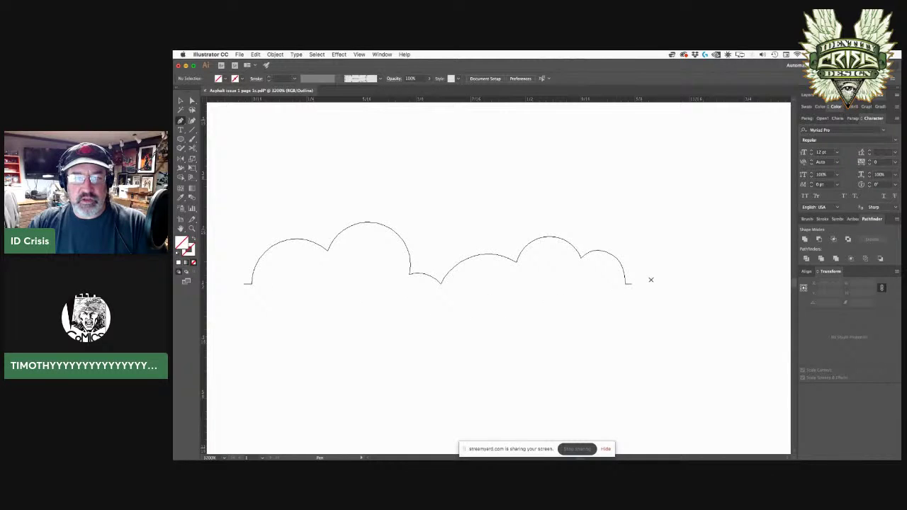
left_click(194, 102)
left_click(180, 101)
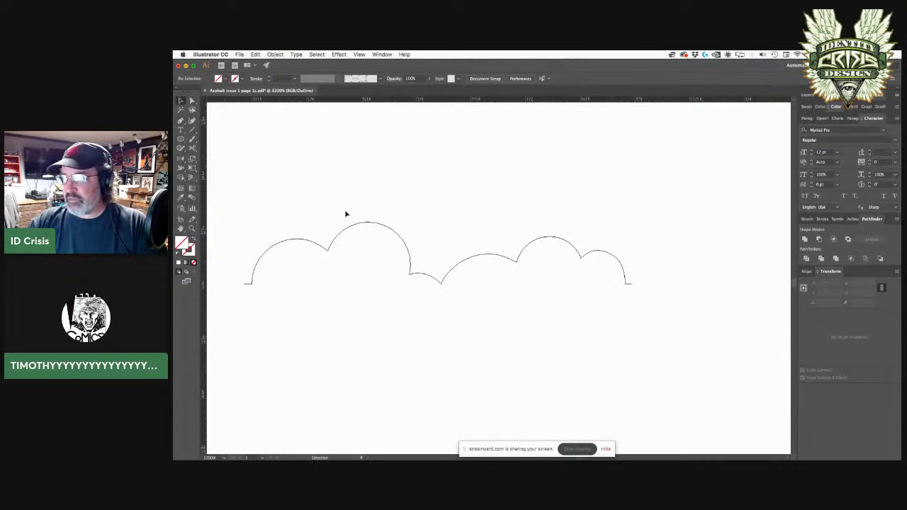
left_click(383, 229)
key("ctrl+y")
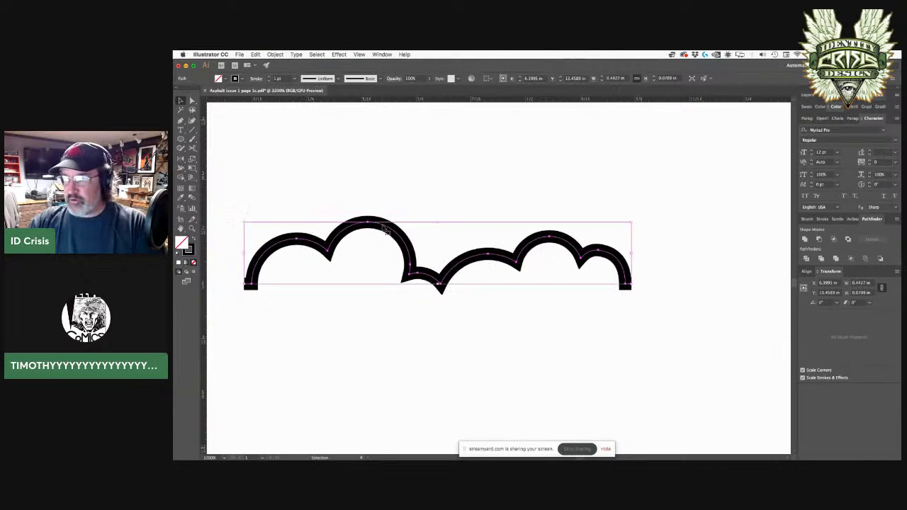
Start a new Pattern Brush from the selected scalloped line and move its options dialog to the middle of the canvas.
left_click(808, 219)
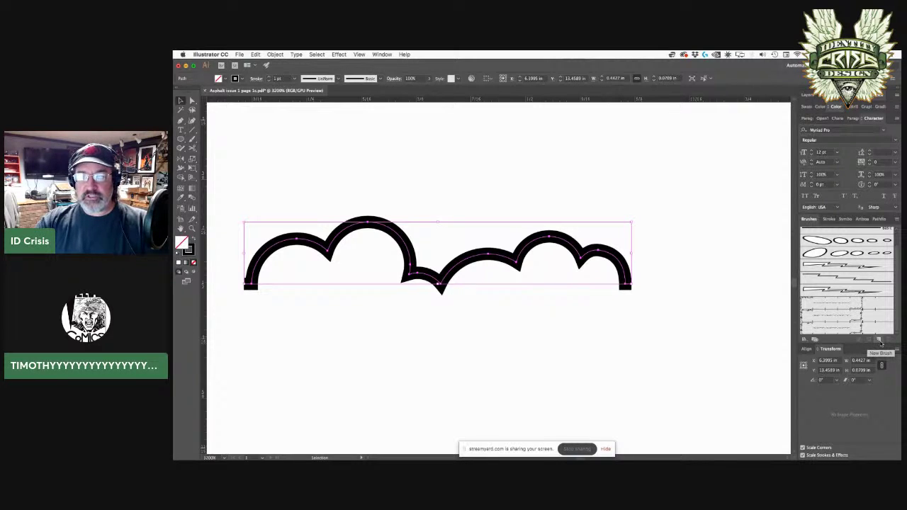
left_click(881, 341)
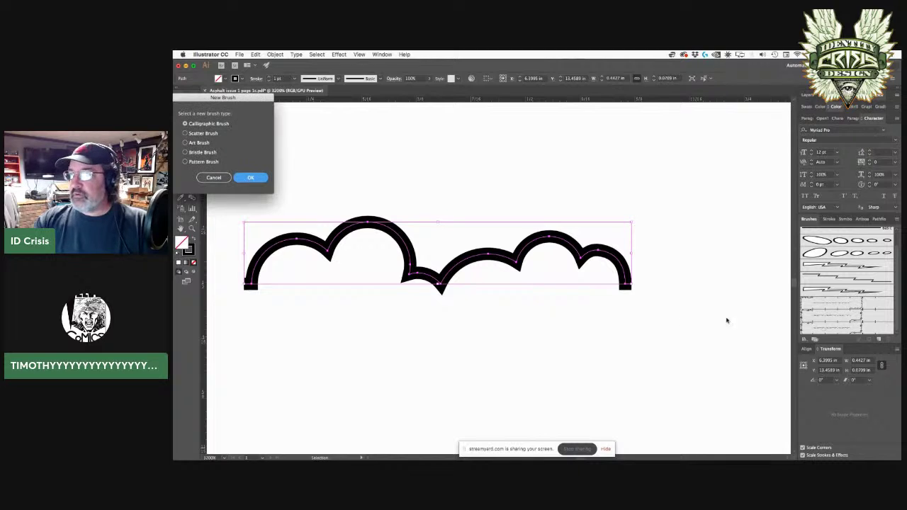
left_click(187, 161)
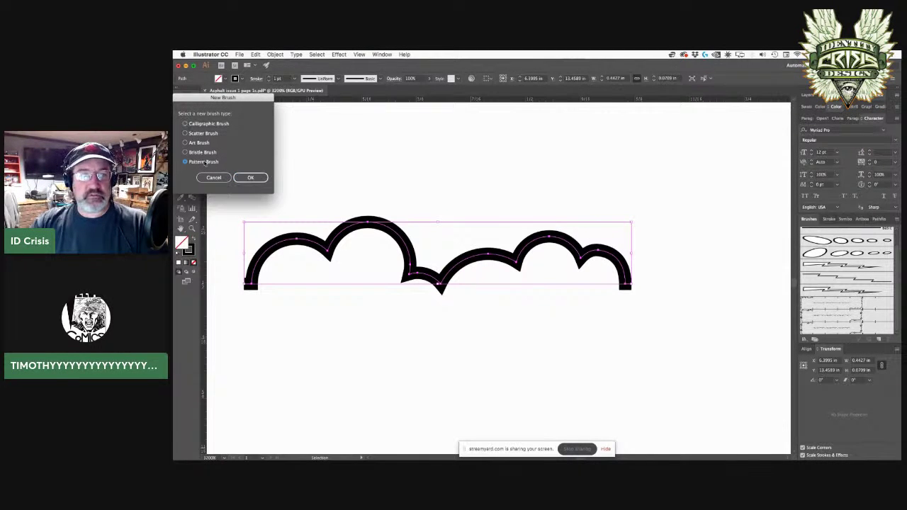
left_click(249, 178)
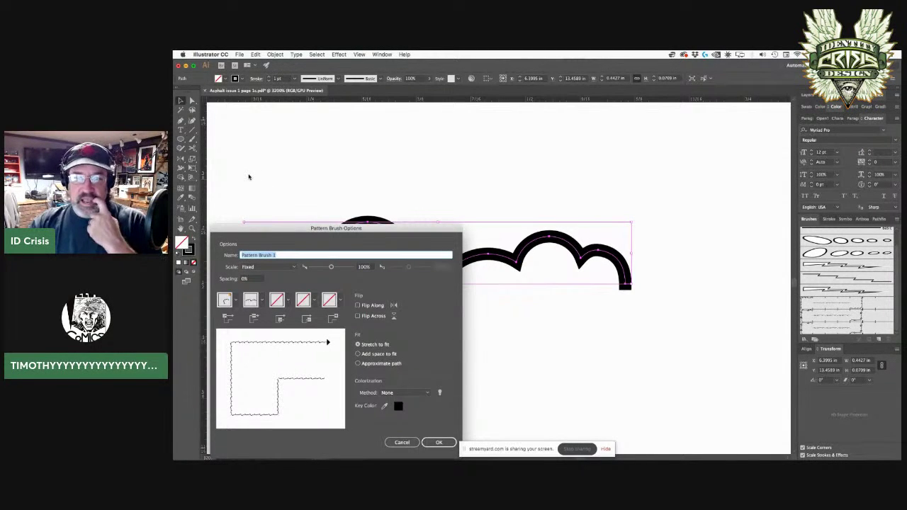
mouse_move(293, 233)
left_mouse_down()
mouse_move(385, 209)
mouse_move(551, 134)
mouse_move(436, 133)
left_mouse_up()
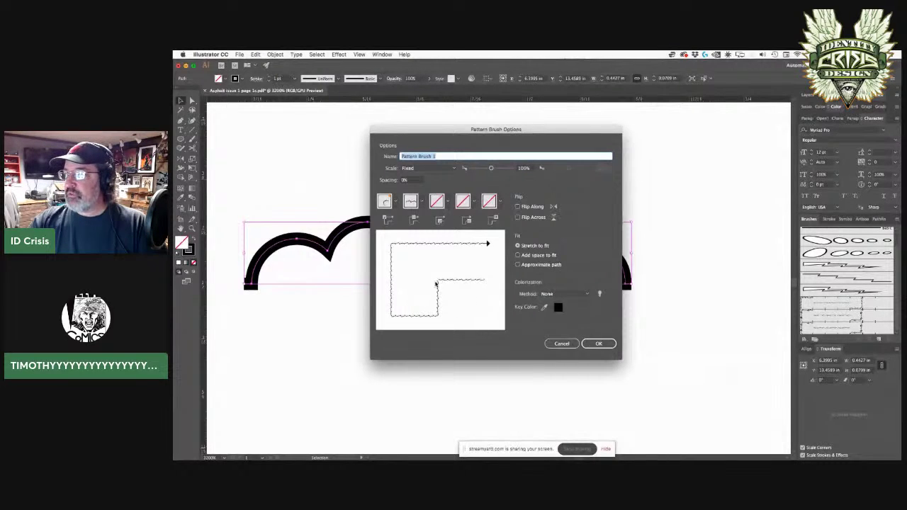
Set the pattern brush's inner corner tile to Auto-Centered and create the brush.
left_click(446, 204)
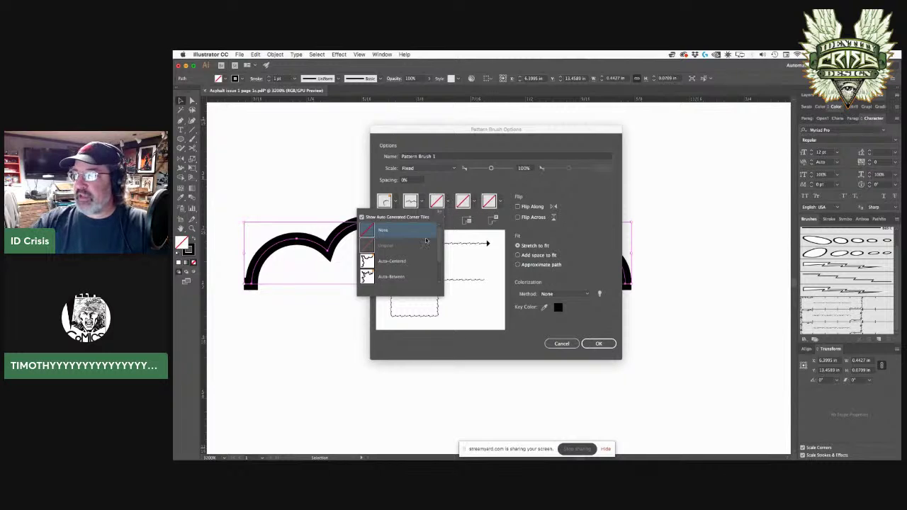
left_click(407, 261)
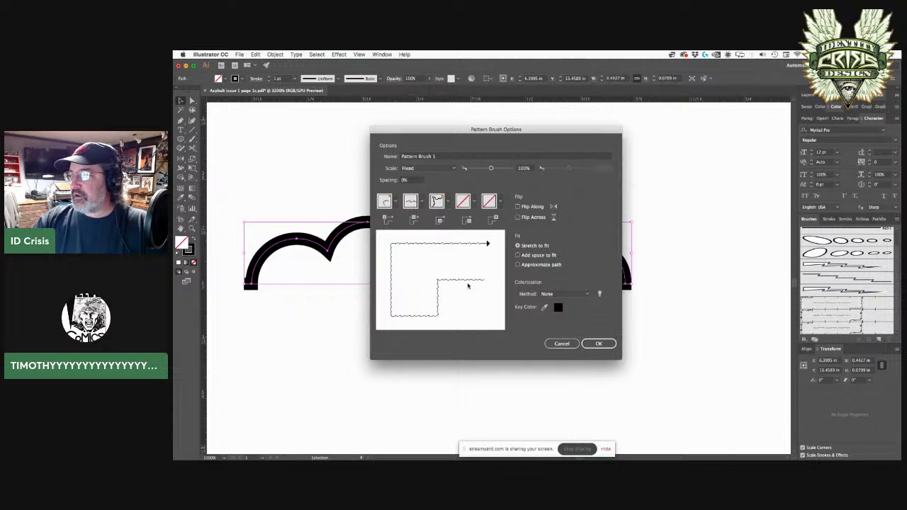
left_click(599, 343)
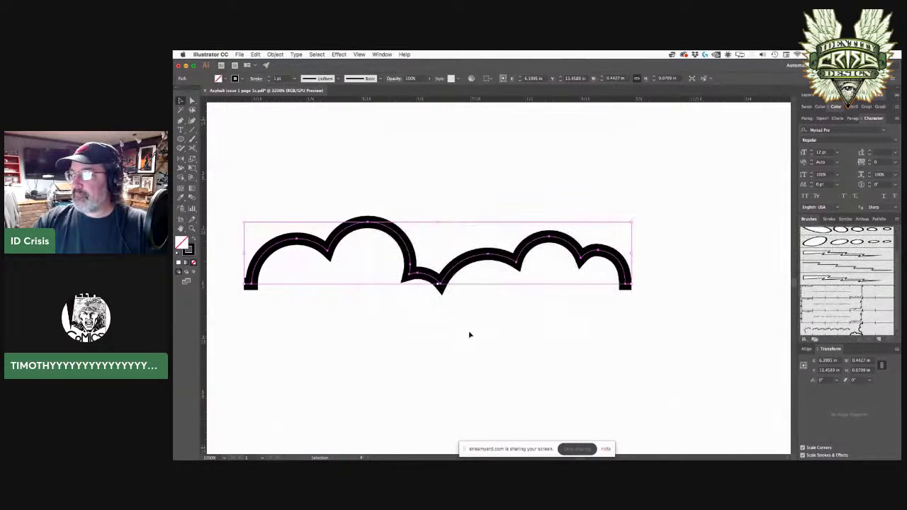
key("super+minus")
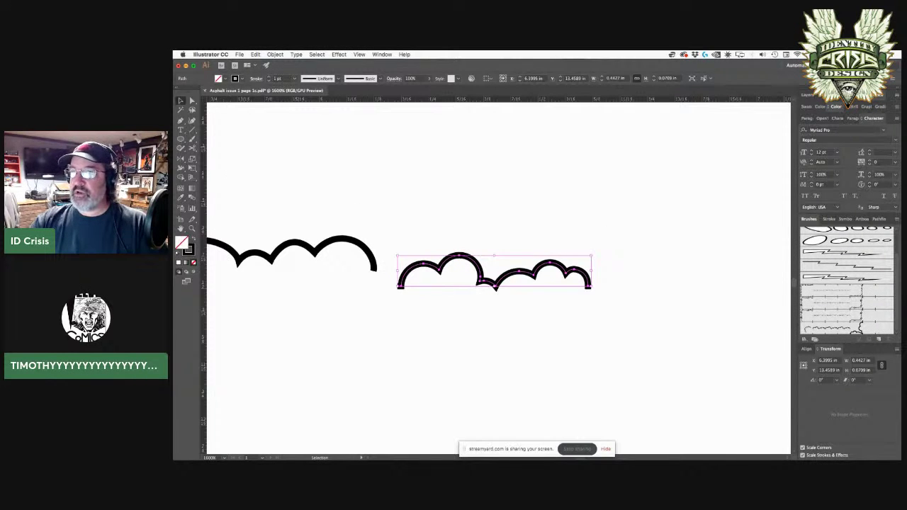
Draw an ellipse about 0.38 by 0.16 in above the scalloped lines and apply the new scalloped pattern brush to it.
left_click(182, 121)
key("l")
left_click_drag(371, 150, 540, 221)
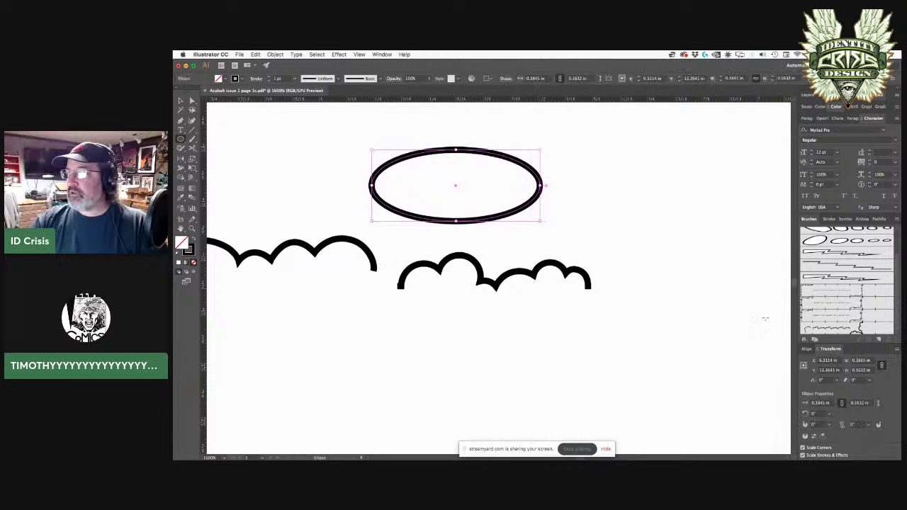
left_click(835, 328)
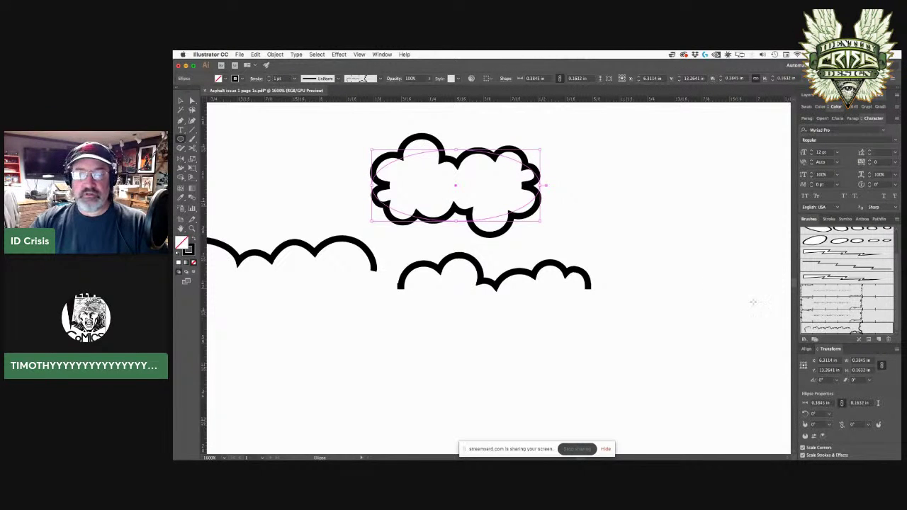
Enlarge the scalloped ellipse to about 4.5 by 1.9 in and place it below the large thought balloon.
scroll(671, 297, "down", 10)
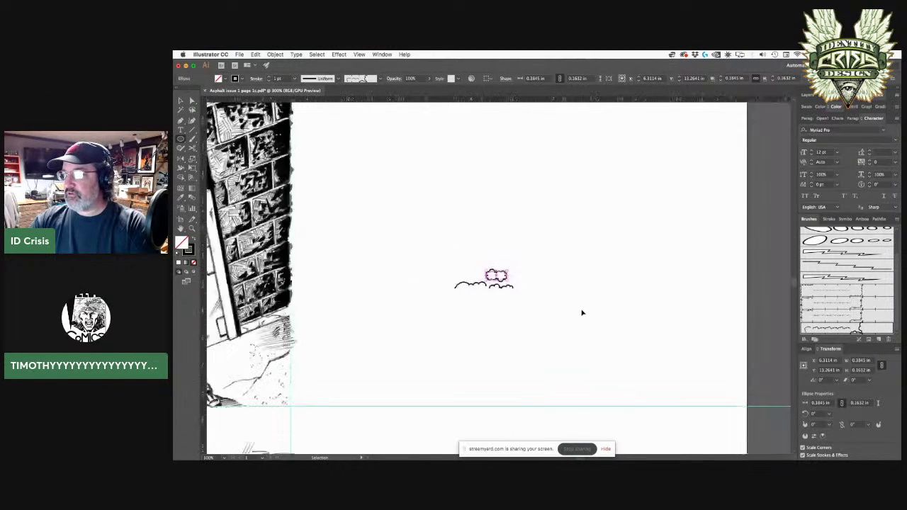
scroll(532, 294, "up", 5)
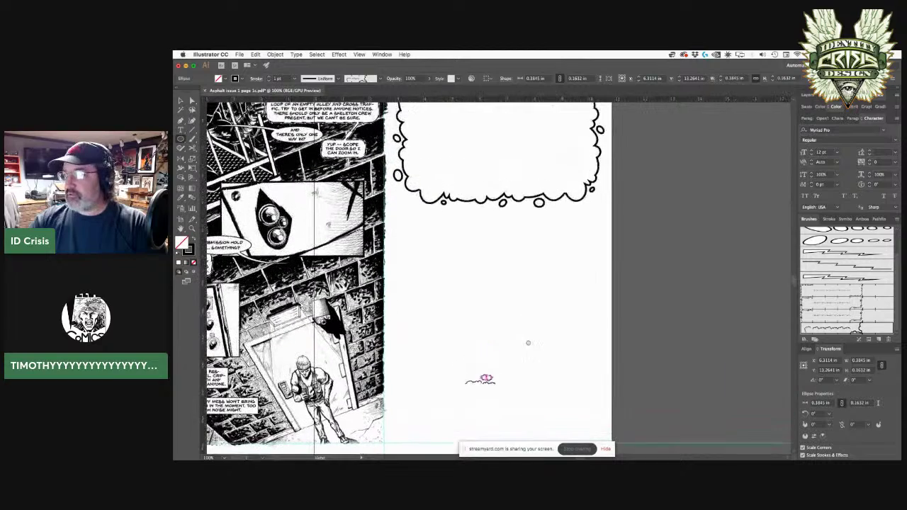
key("v")
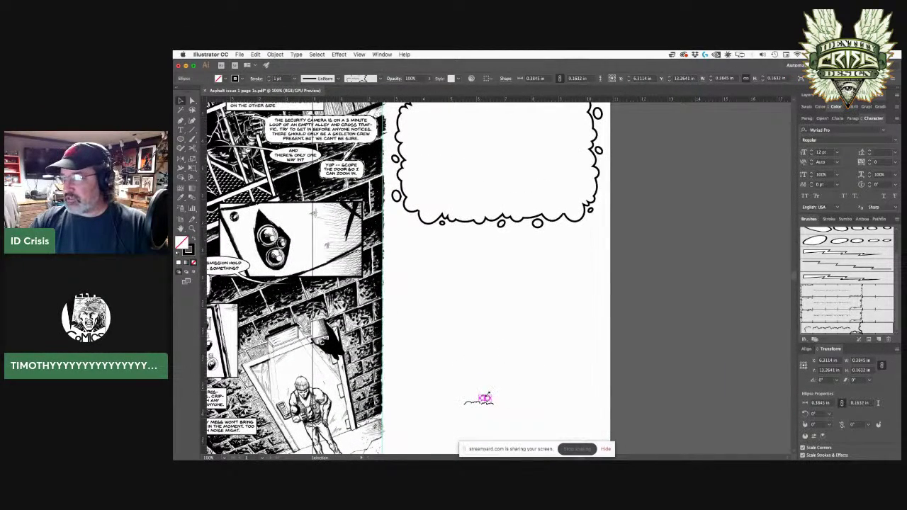
left_click_drag(480, 396, 432, 301)
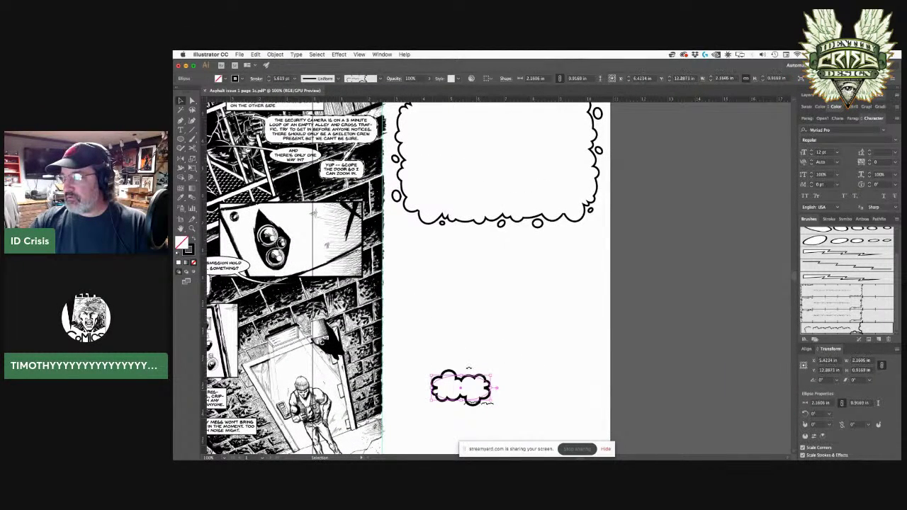
mouse_move(474, 371)
left_mouse_down()
mouse_move(478, 259)
mouse_move(594, 351)
mouse_move(553, 322)
left_mouse_up()
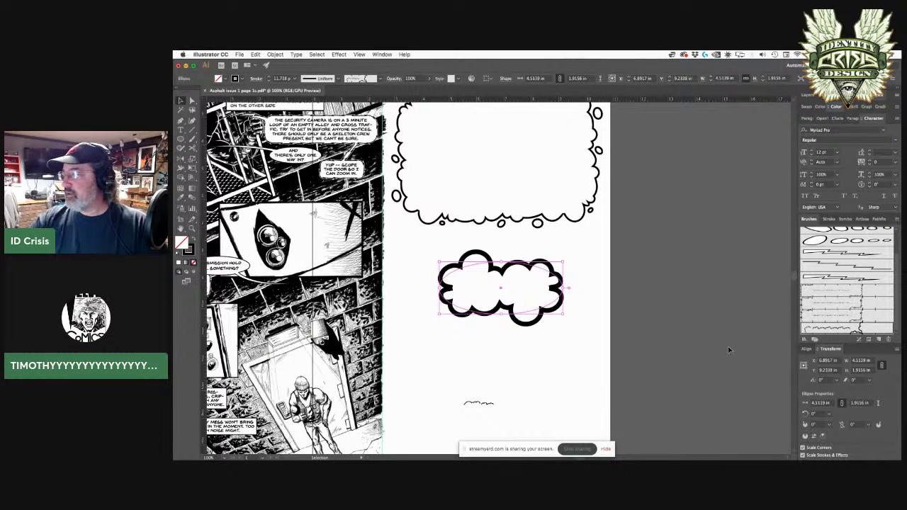
Reduce the scalloped pattern brush's scale to 30% with a fixed setting and apply the change to existing strokes.
double_click(849, 328)
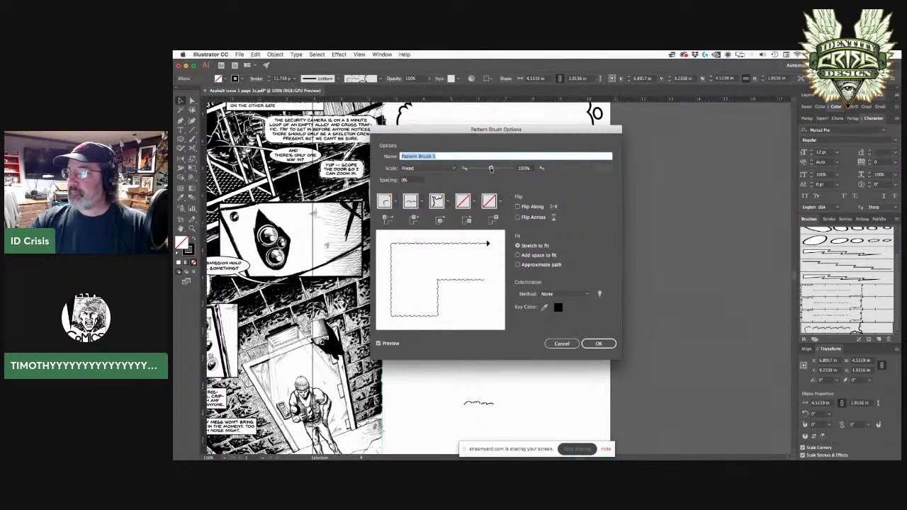
left_click_drag(490, 168, 482, 170)
left_click_drag(462, 132, 653, 143)
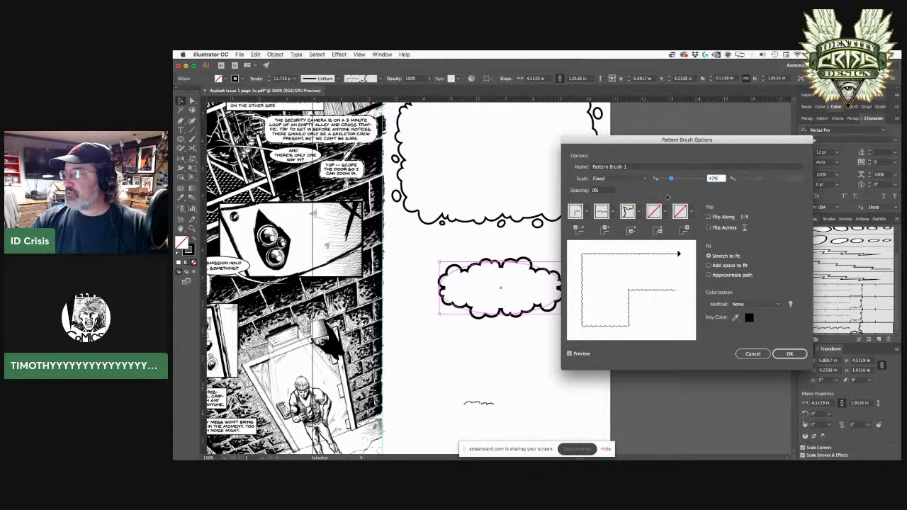
left_click_drag(667, 179, 668, 180)
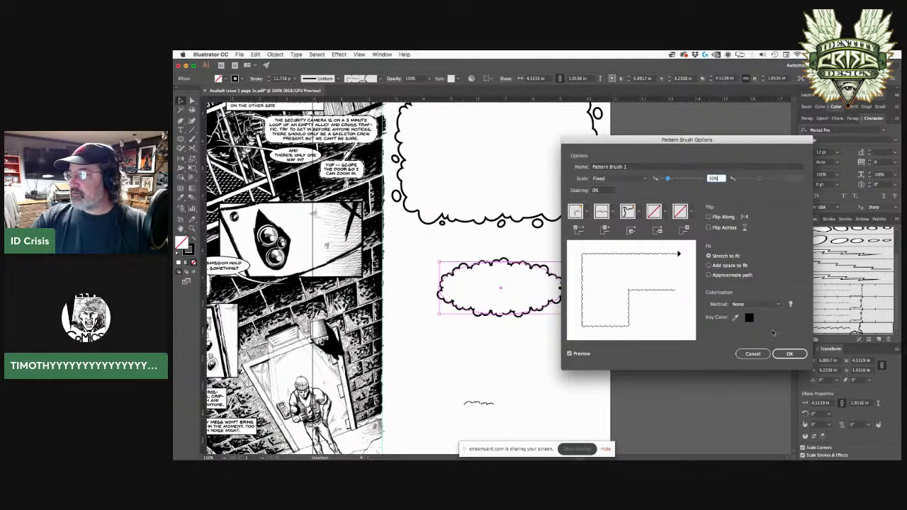
left_click(788, 354)
left_click(537, 273)
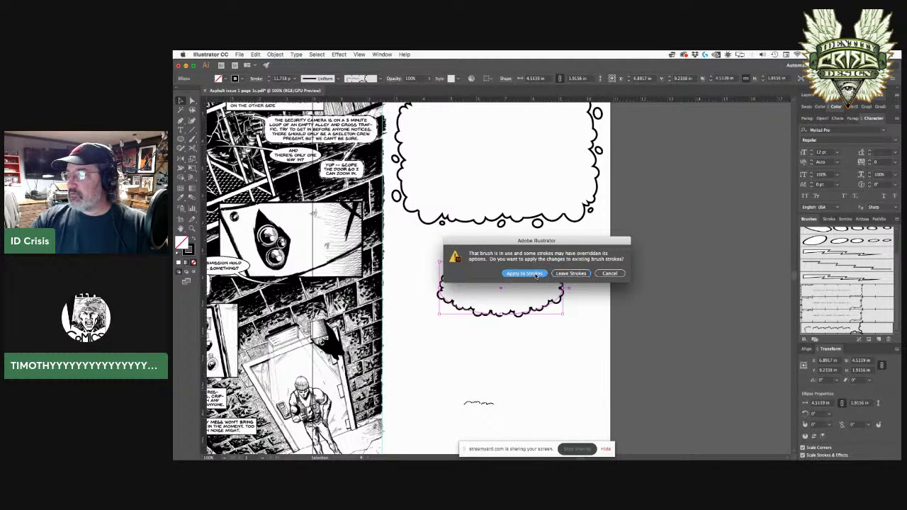
Shift the small scalloped balloon slightly left and down, and deselect it.
left_click(551, 336)
mouse_move(512, 313)
left_mouse_down()
mouse_move(489, 320)
mouse_move(496, 318)
left_mouse_up()
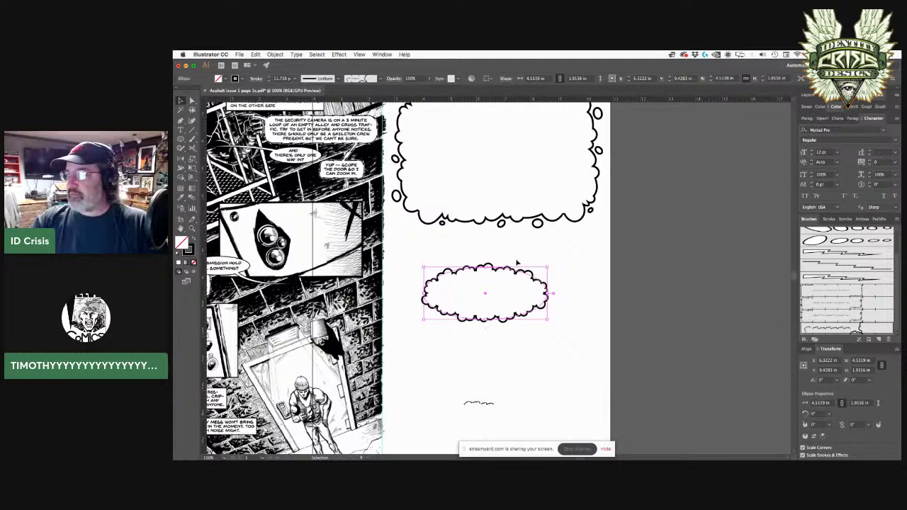
left_click(518, 360)
Draw a curved tail path with the Pen tool from the balloon's lower-left edge and apply the shrinking-bubbles art brush.
key("p")
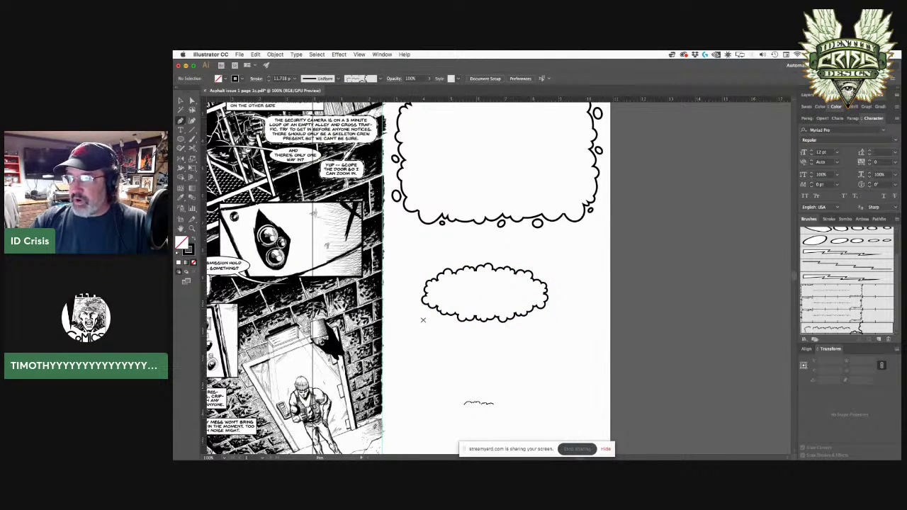
left_click(436, 317)
left_click_drag(414, 363, 412, 389)
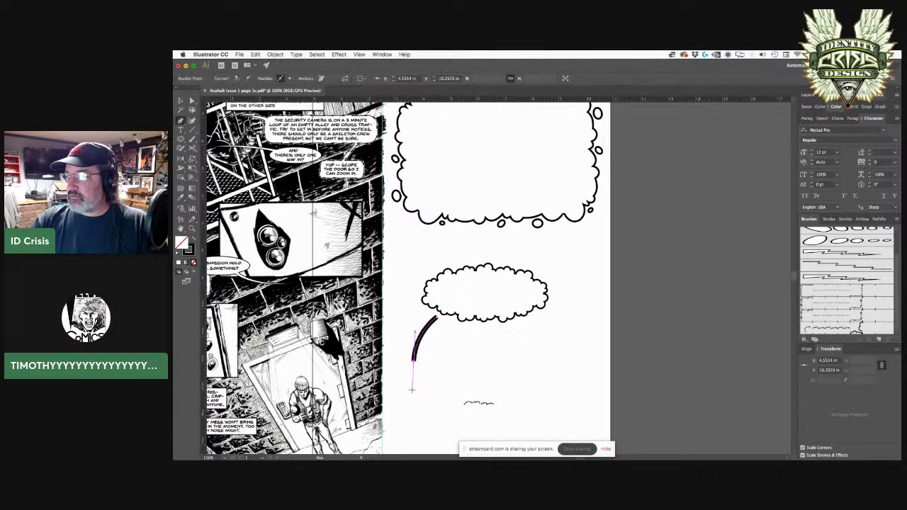
left_click(815, 241)
left_click(588, 322, "super")
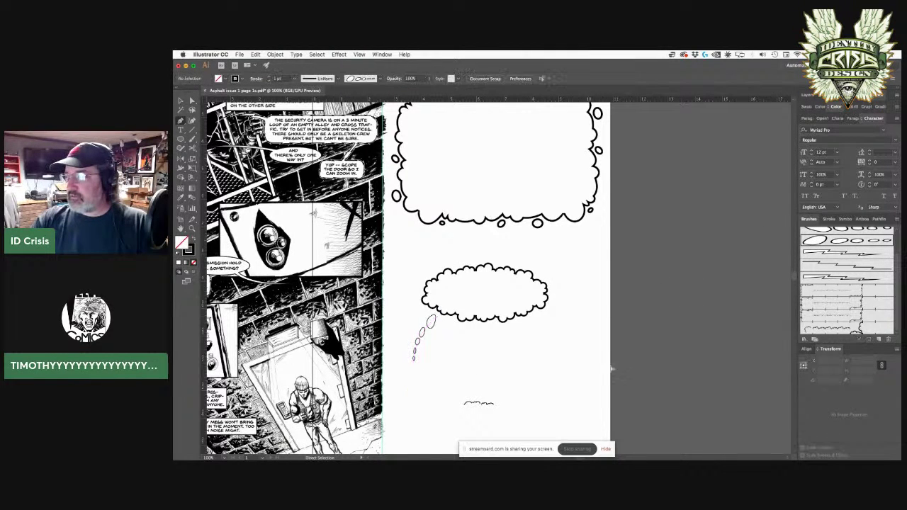
Select the bubble tail, bring up its art brush options beside the balloon, and set the brush width to 112%.
left_click(428, 332, "super")
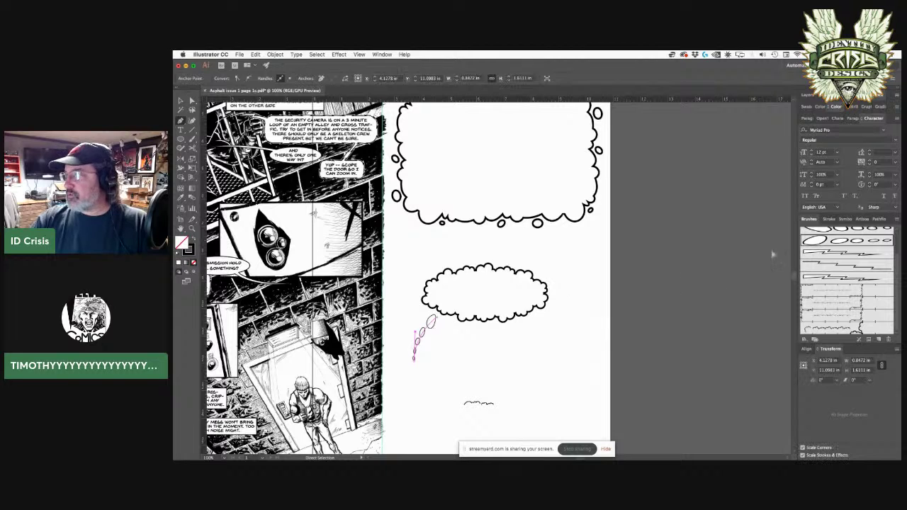
double_click(826, 243)
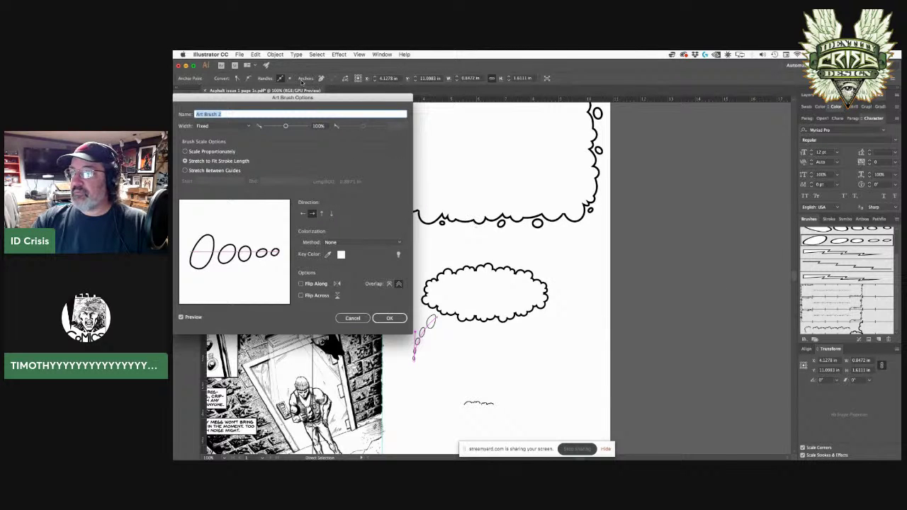
mouse_move(365, 106)
left_mouse_down()
mouse_move(403, 118)
mouse_move(733, 132)
left_mouse_up()
left_click(655, 153)
left_click_drag(656, 154, 655, 154)
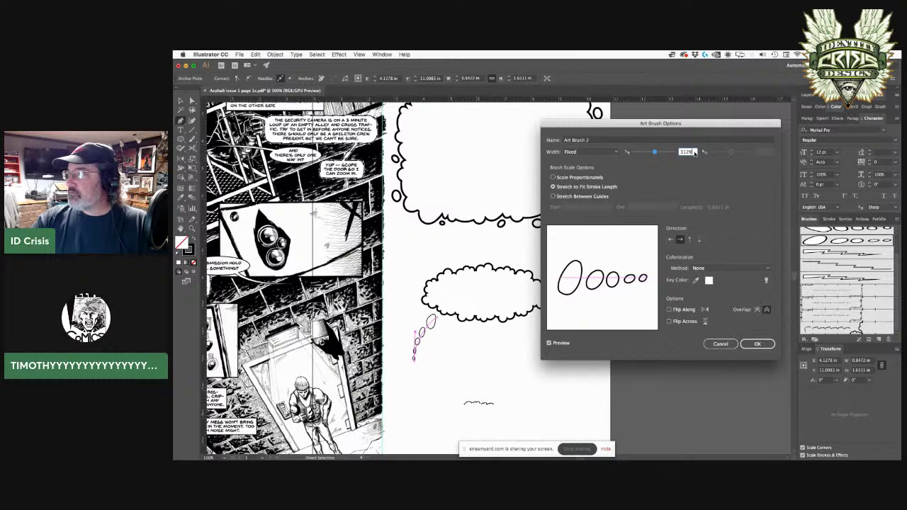
Set the bubble art brush to Scale Proportionately at 84% width and apply the change to existing strokes.
left_click(592, 152)
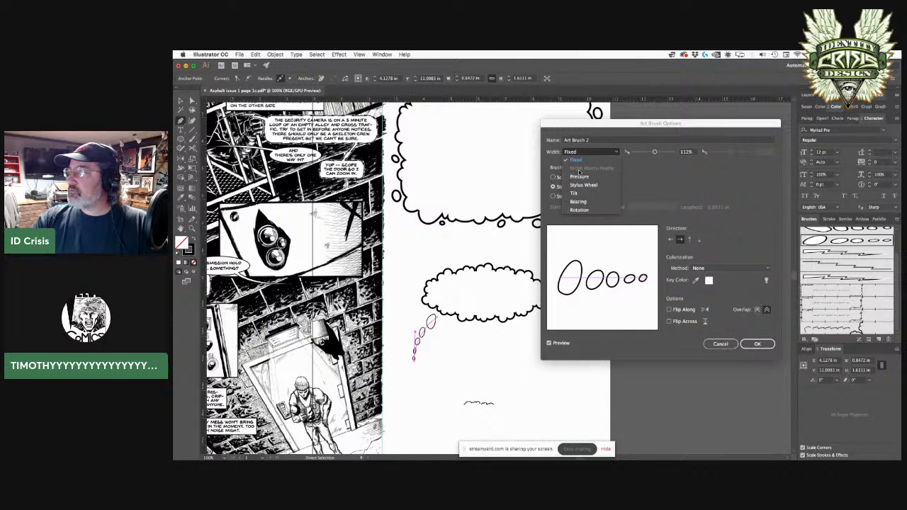
left_click(658, 176)
left_click(554, 178)
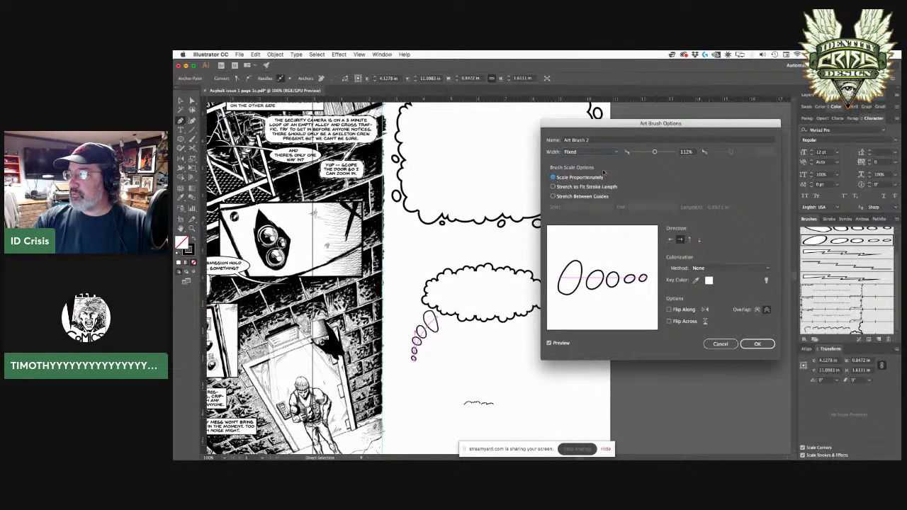
left_click_drag(654, 153, 650, 152)
left_click(554, 186)
left_click(554, 196)
left_click(554, 177)
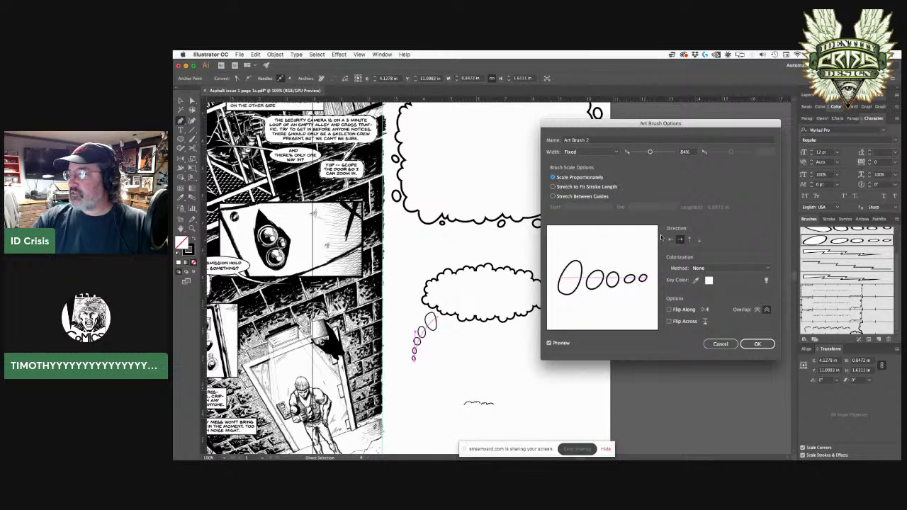
left_click(748, 347)
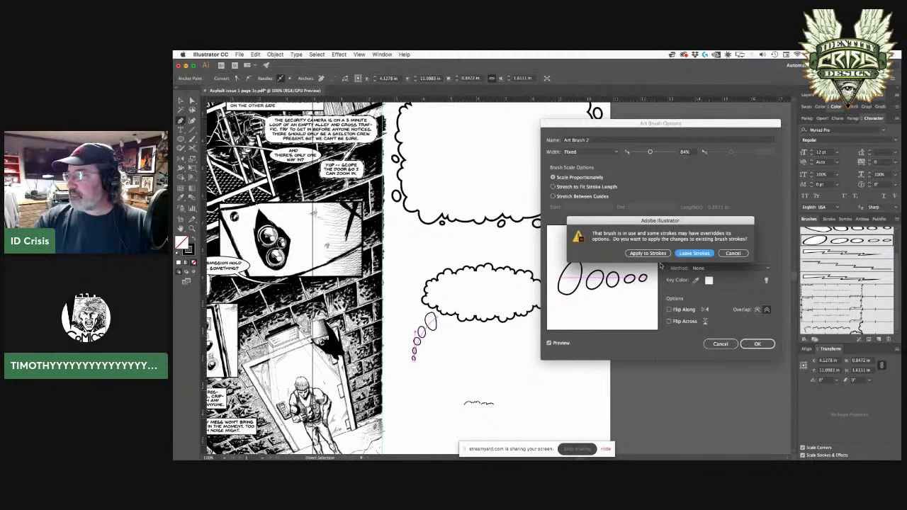
left_click(648, 253)
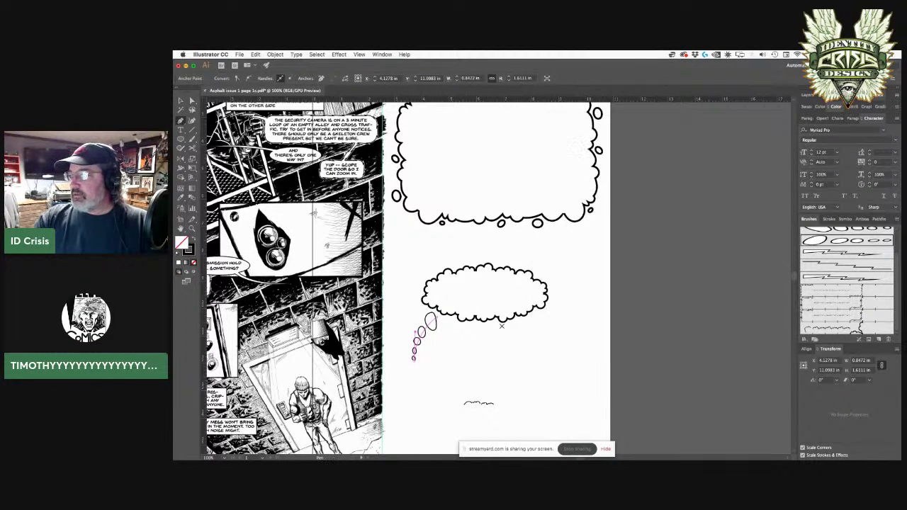
Select the small scalloped balloon and turn off Scale Strokes & Effects in the general preferences.
left_click(438, 361, "super")
left_click(480, 321, "super")
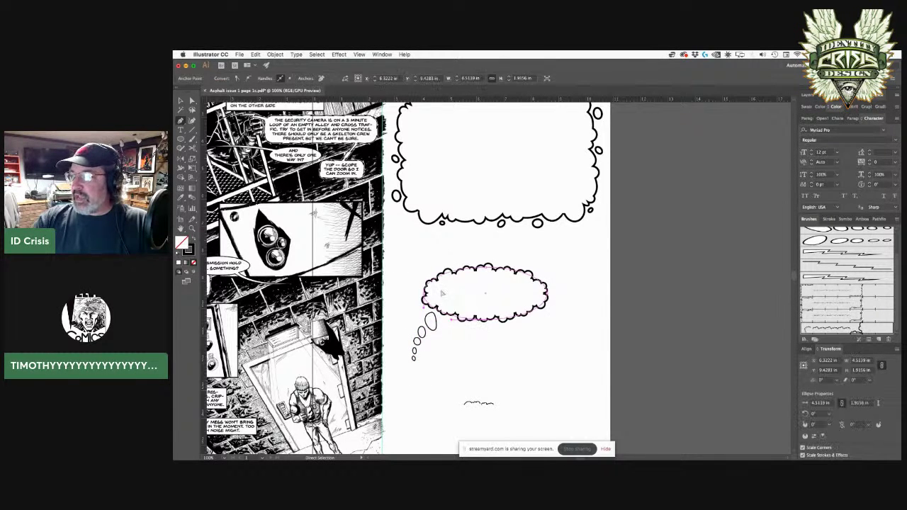
left_click(210, 54)
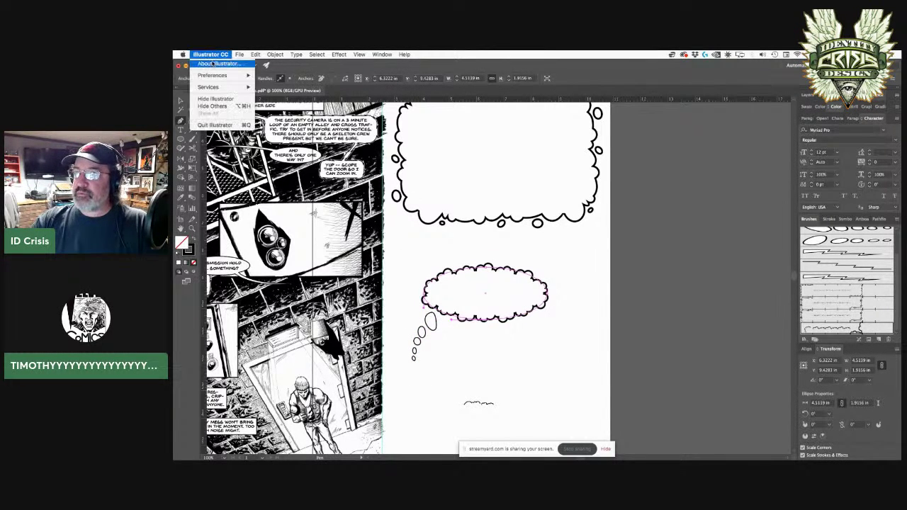
mouse_move(213, 75)
left_click(273, 74)
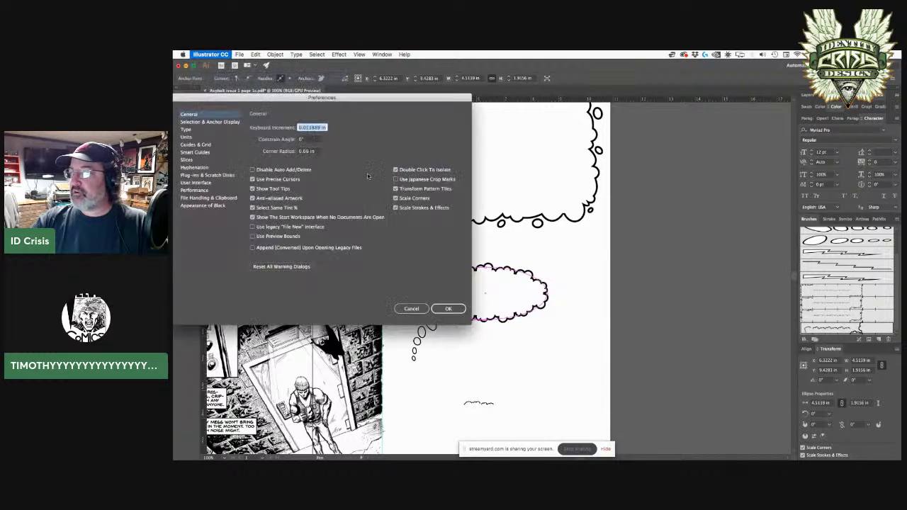
left_click(396, 208)
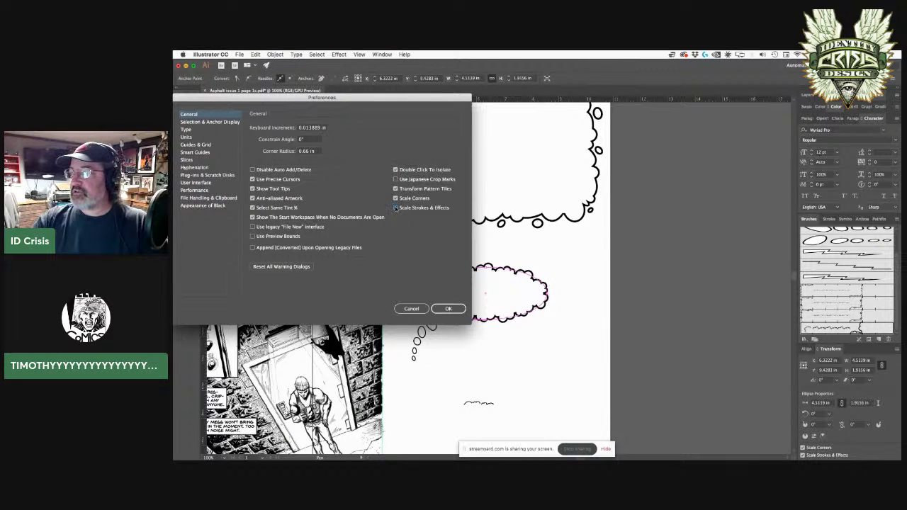
left_click(447, 310)
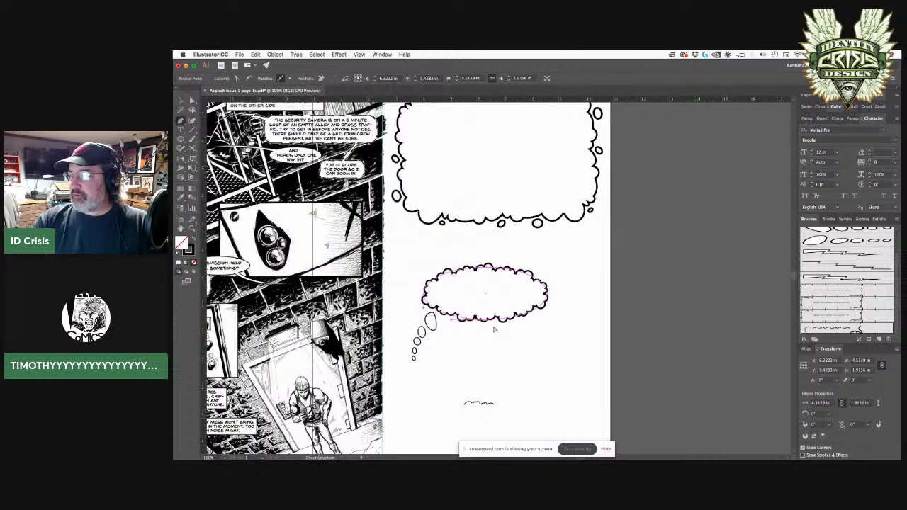
Scale the small scalloped balloon down to about 4.16 by 1.77 in and deselect it.
key("v")
left_click(491, 323)
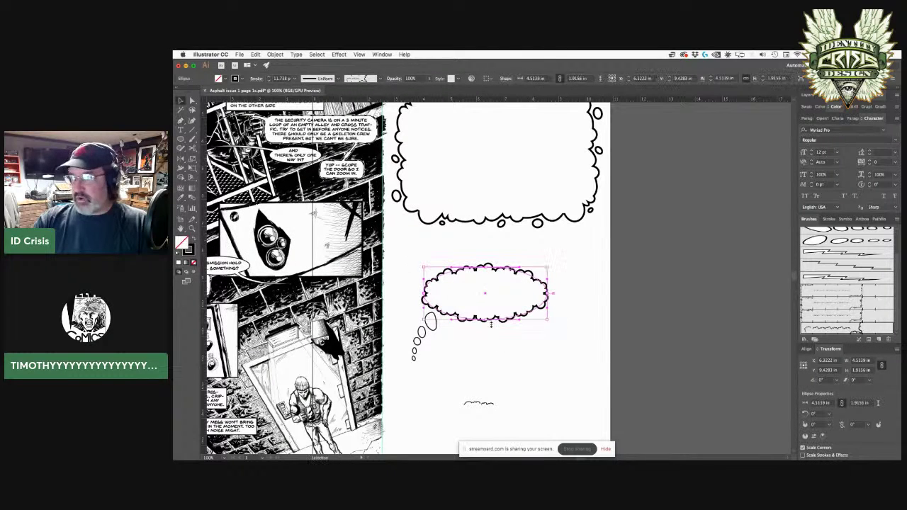
left_click(487, 336)
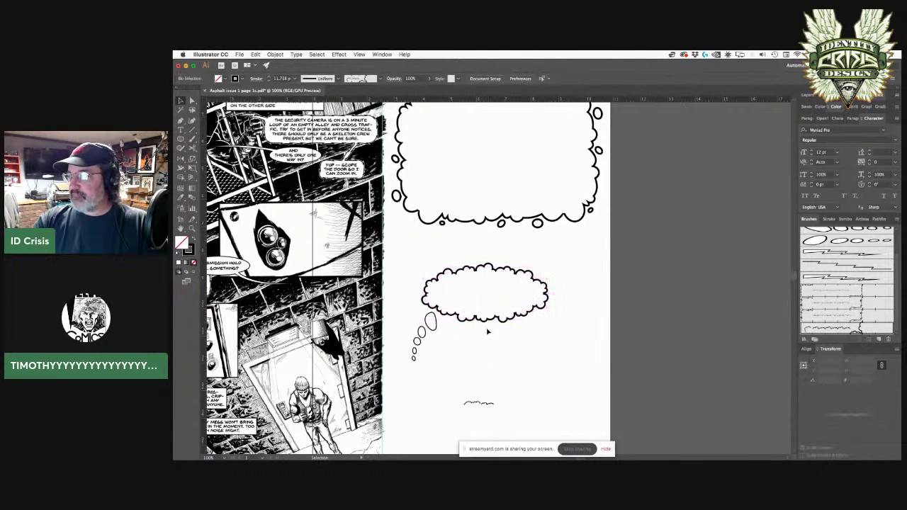
left_click(485, 319)
mouse_move(485, 323)
left_mouse_down()
mouse_move(497, 334)
mouse_move(487, 364)
mouse_move(496, 363)
mouse_move(500, 297)
mouse_move(489, 385)
mouse_move(486, 312)
left_mouse_up()
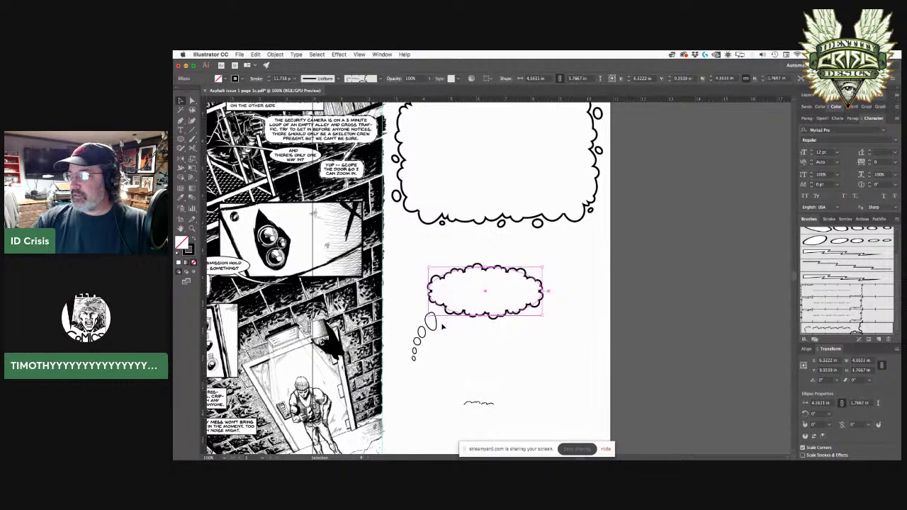
left_click(454, 342)
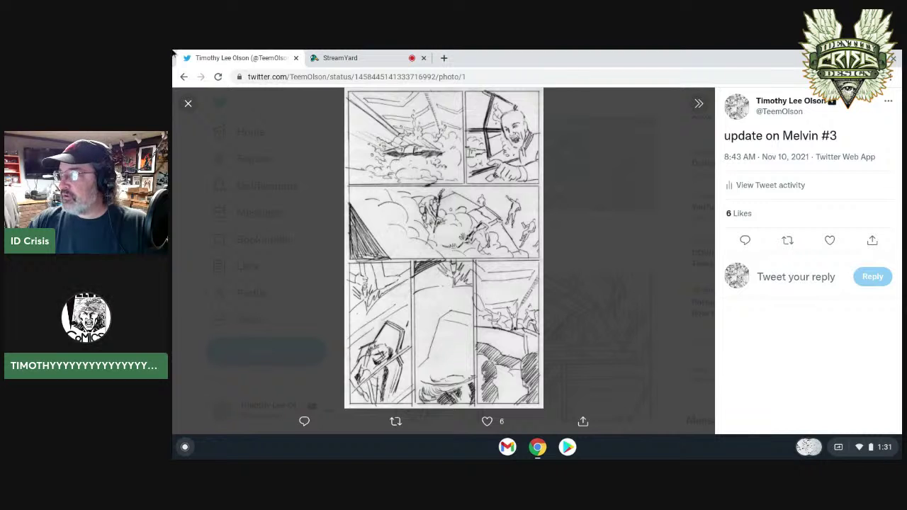
Close the enlarged comic page photo on Twitter and switch to the StreamYard browser tab.
left_click(188, 104)
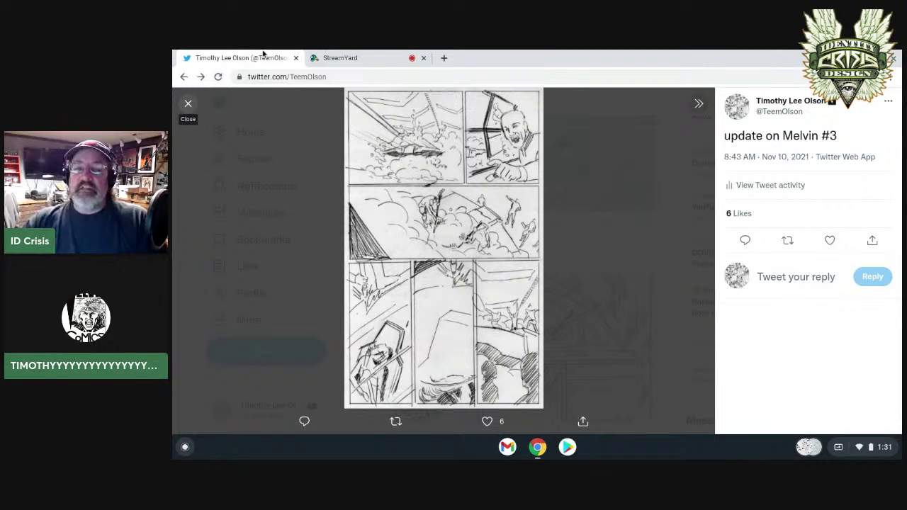
left_click(336, 57)
left_click(329, 324)
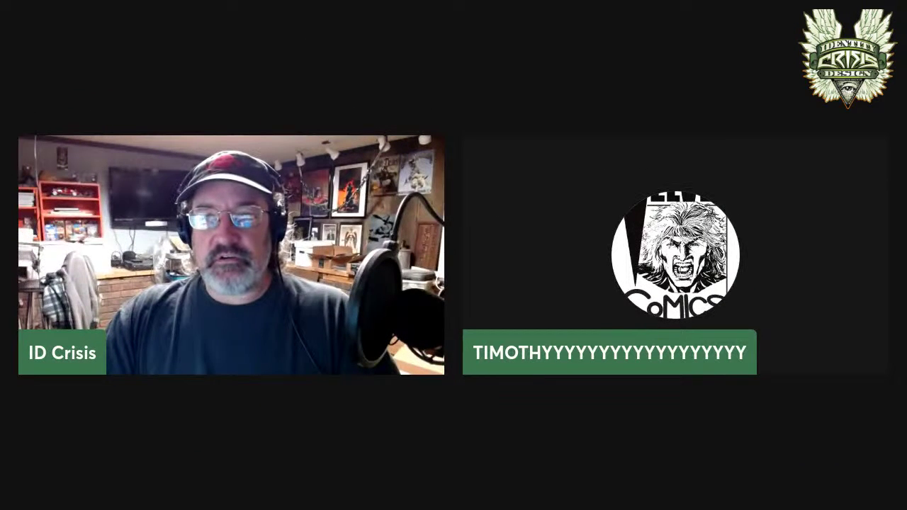
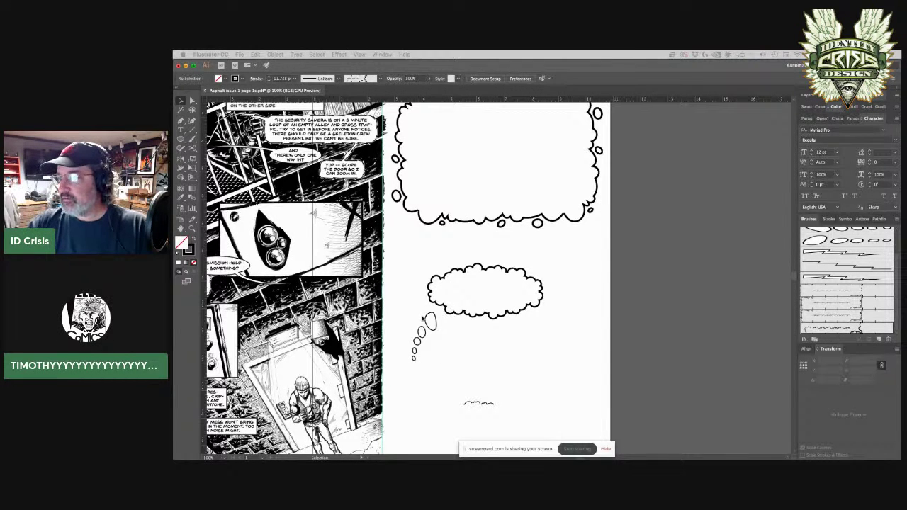
Inspect the bubble trail's art brush among the saved brushes and deselect the trail.
left_click(437, 326)
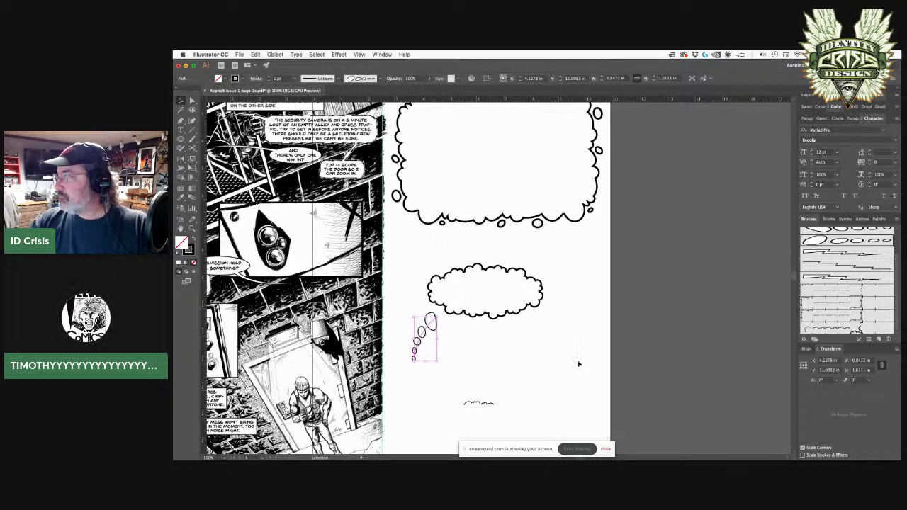
left_click(813, 239)
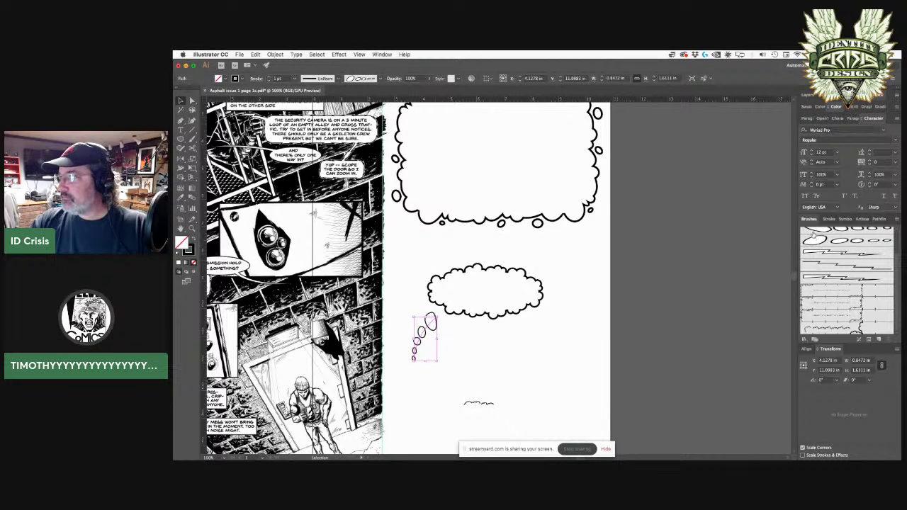
scroll(814, 241, "up", 2)
double_click(812, 258)
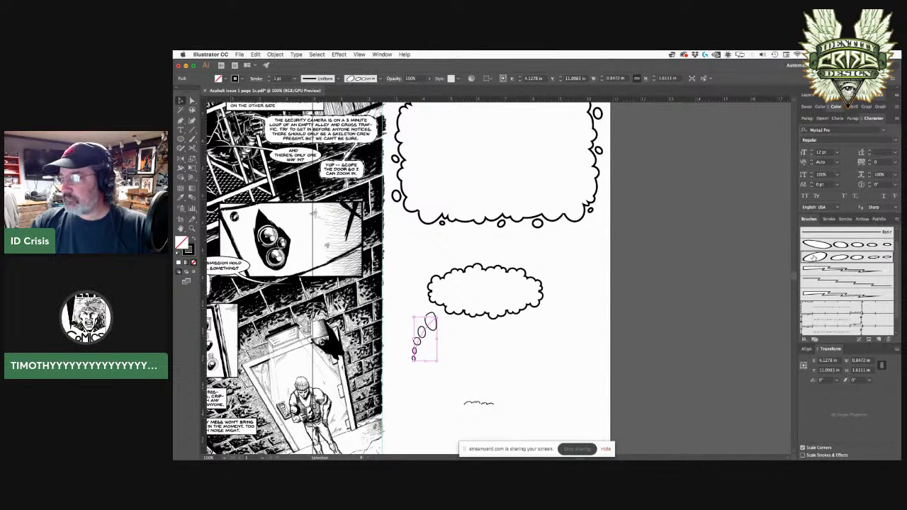
left_click(721, 345)
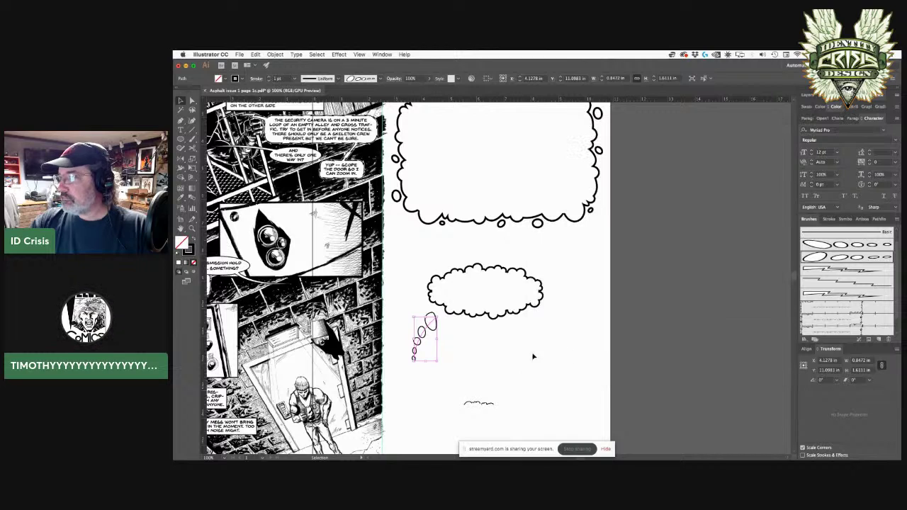
left_click(511, 347)
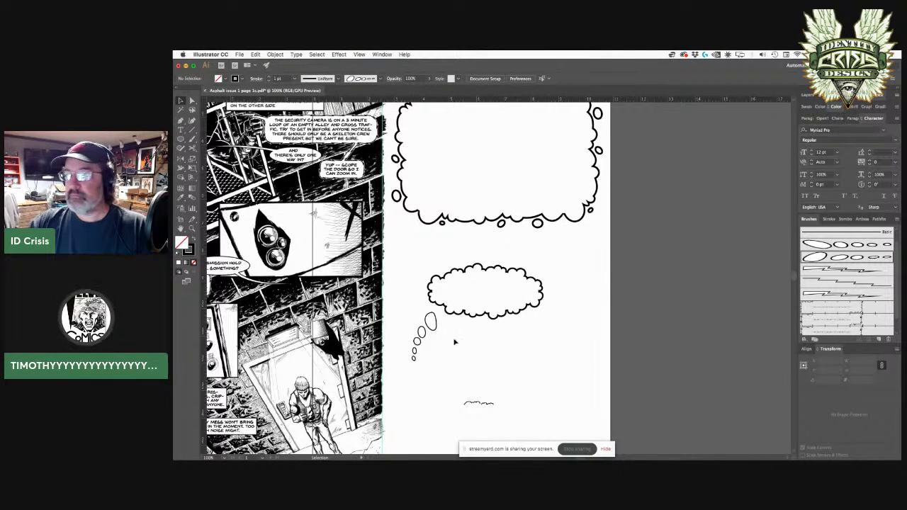
Delete the small scalloped balloon, its bubble trail and the loose scalloped line beneath them.
left_click(502, 317)
key("Delete")
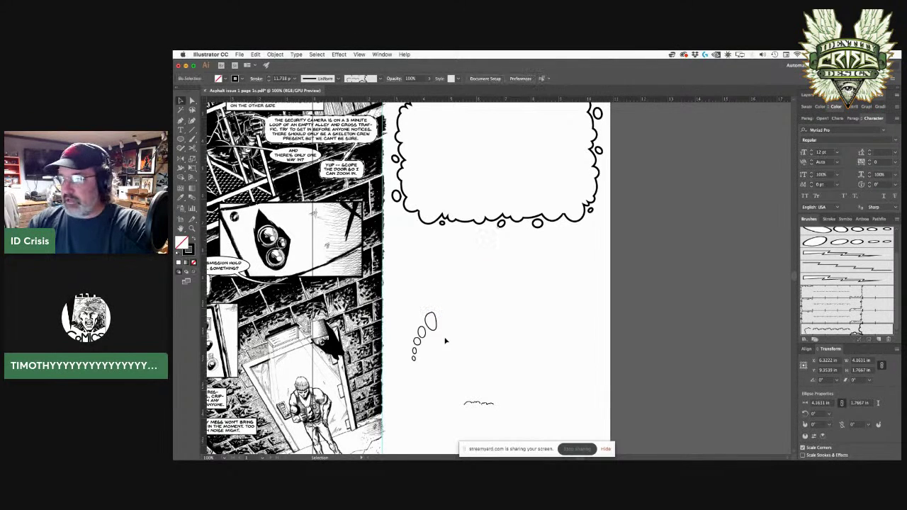
left_click(431, 320)
key("Delete")
mouse_move(447, 398)
left_mouse_down()
mouse_move(492, 417)
mouse_move(509, 404)
left_mouse_up()
key("Delete")
Delete the large scalloped rectangular balloon beside the comic page.
left_click(507, 225)
scroll(509, 294, "up", 3)
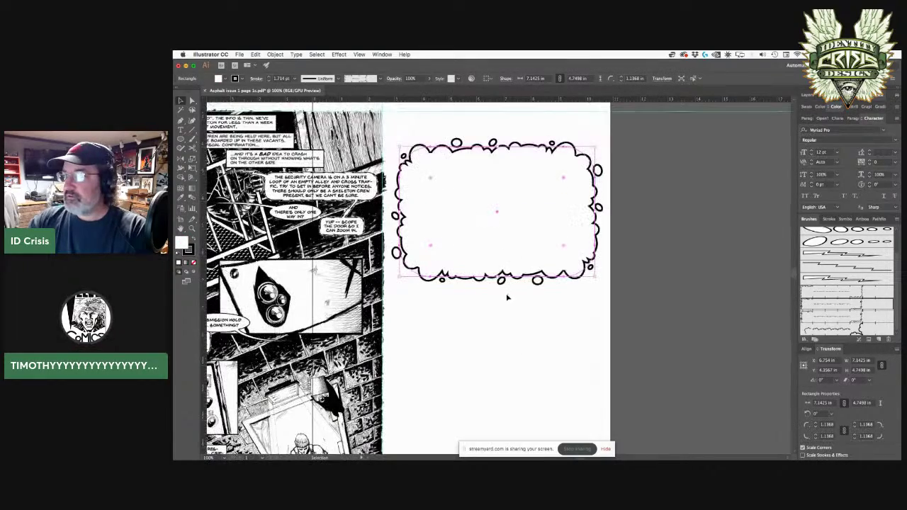
key("space")
left_click_drag(403, 317, 516, 307)
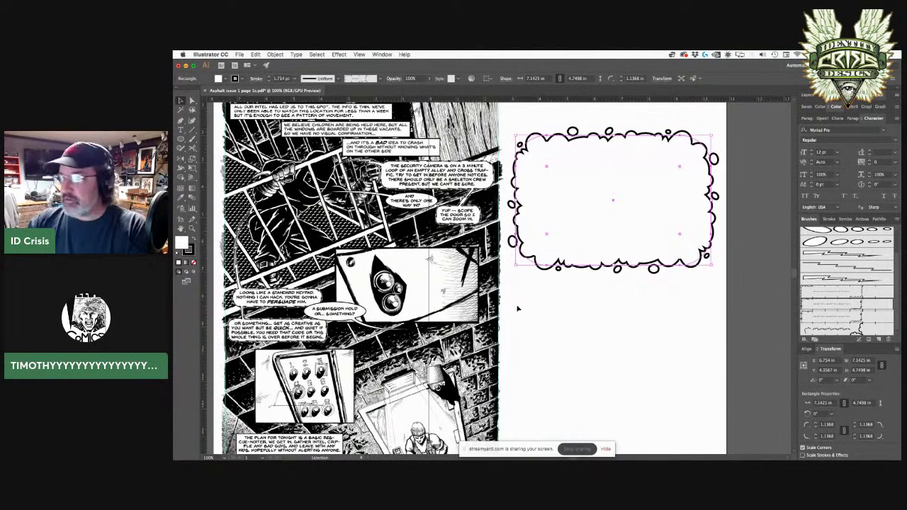
key("Delete")
left_click(563, 310)
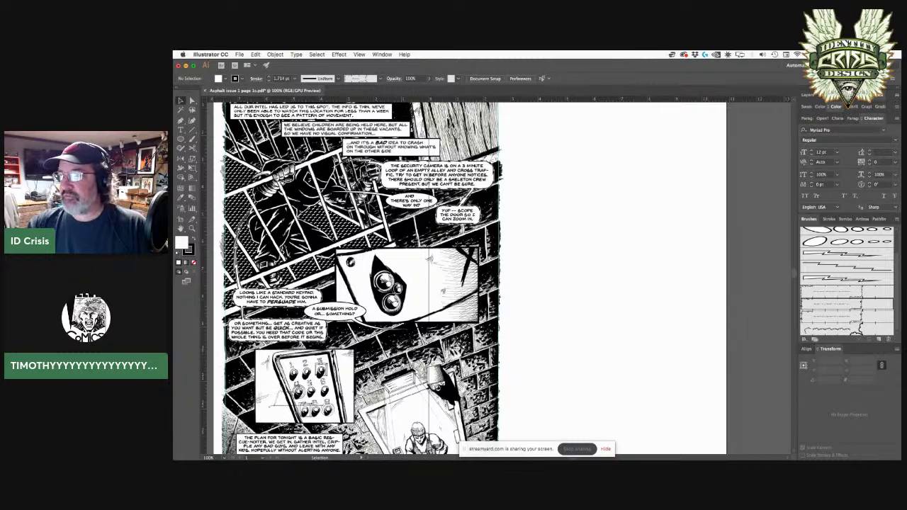
Draw a rounded rectangle about 5.85 by 2.76 in on the blank area beside the comic page.
left_click(181, 140)
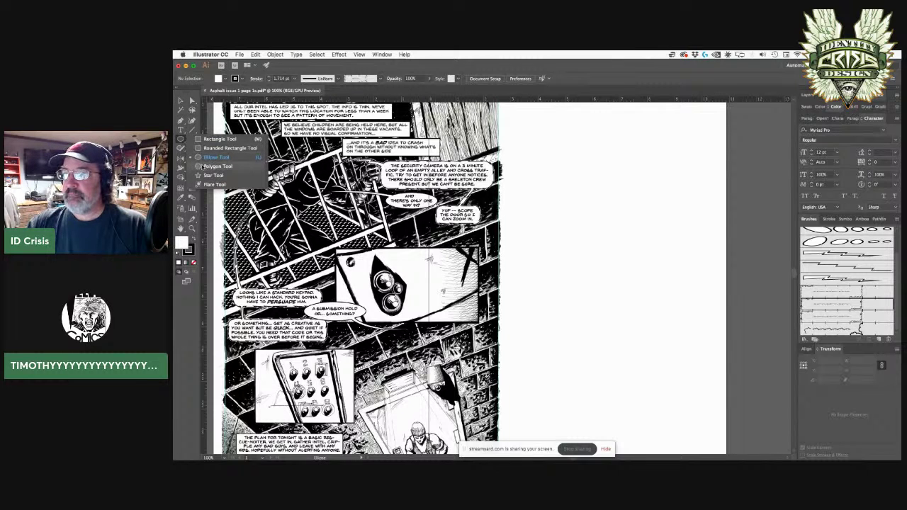
left_click(226, 148)
left_click_drag(531, 167, 691, 243)
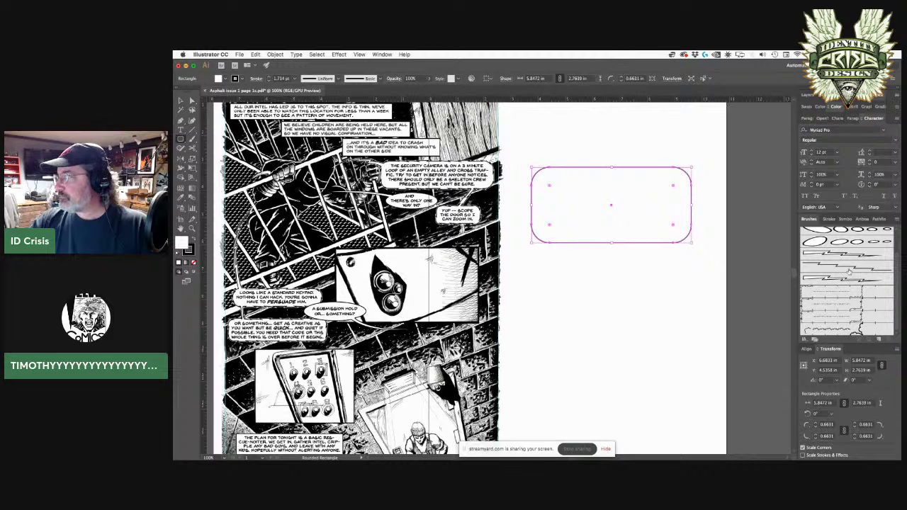
Apply the jagged pattern brush, Pattern Brush 2, to the rounded rectangle's outline.
scroll(844, 310, "down", 1)
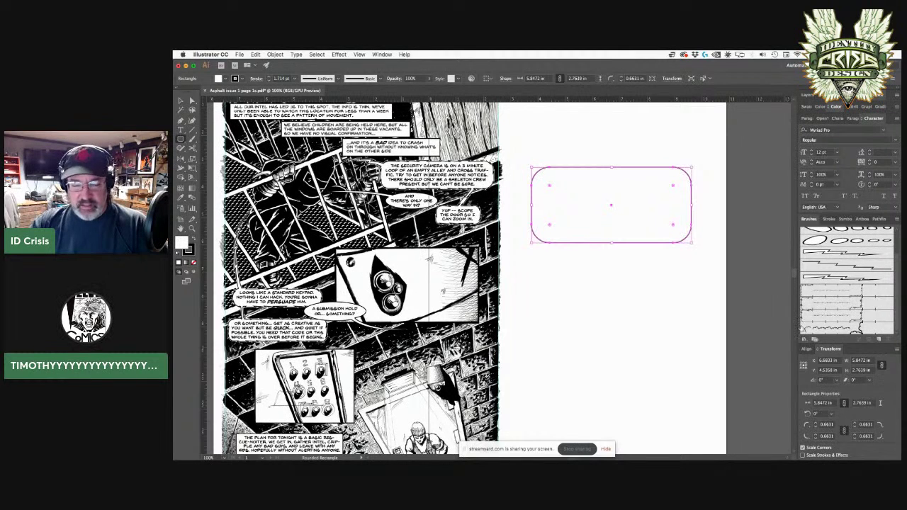
scroll(822, 312, "up", 3)
scroll(842, 323, "down", 3)
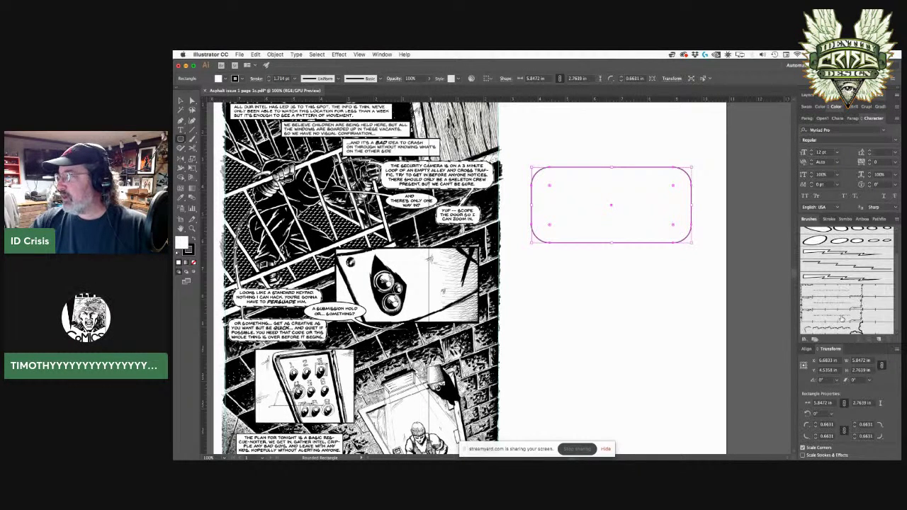
left_click(842, 294)
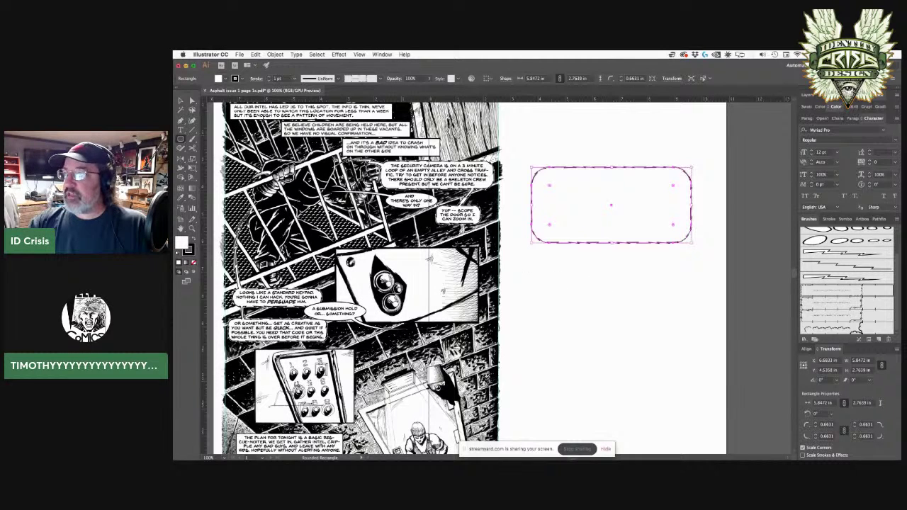
left_click(190, 102)
left_click(192, 100)
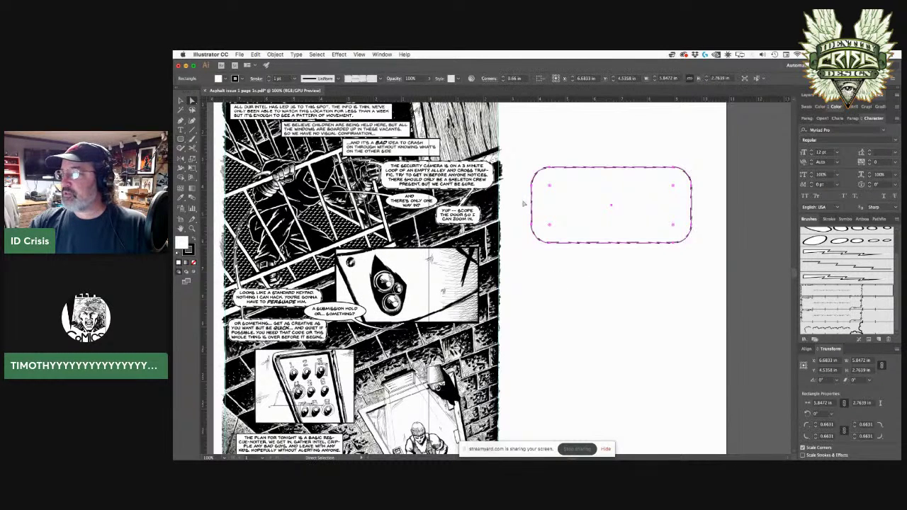
Set Pattern Brush 2's scale to 135% and leave the existing strokes as they are.
double_click(835, 296)
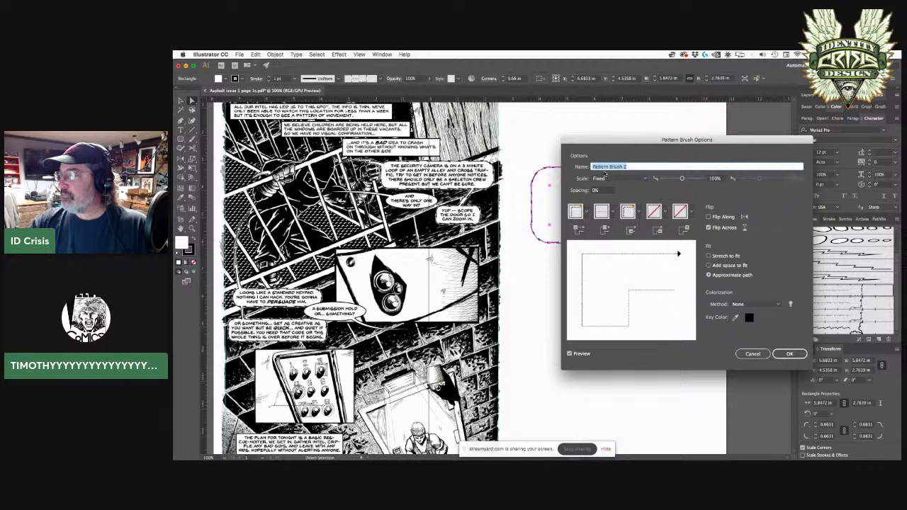
left_click_drag(683, 180, 685, 180)
left_click(789, 352)
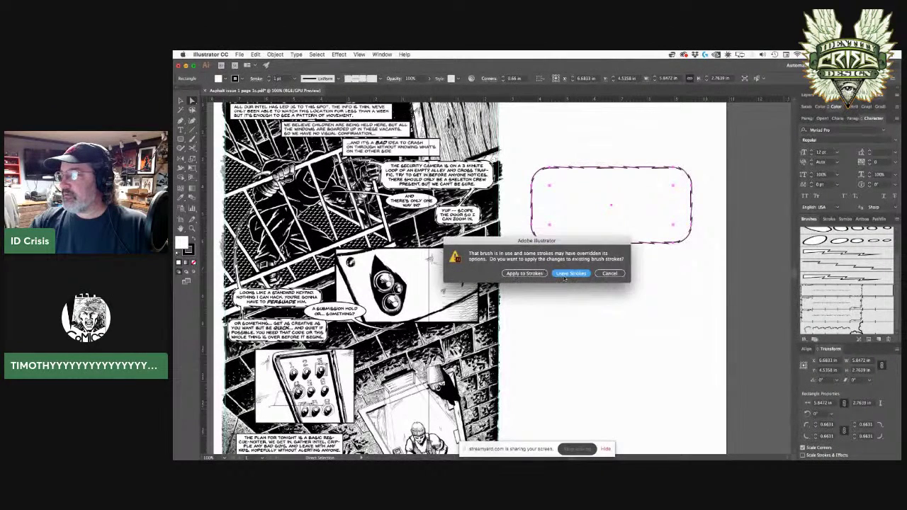
left_click(565, 275)
left_click(570, 274)
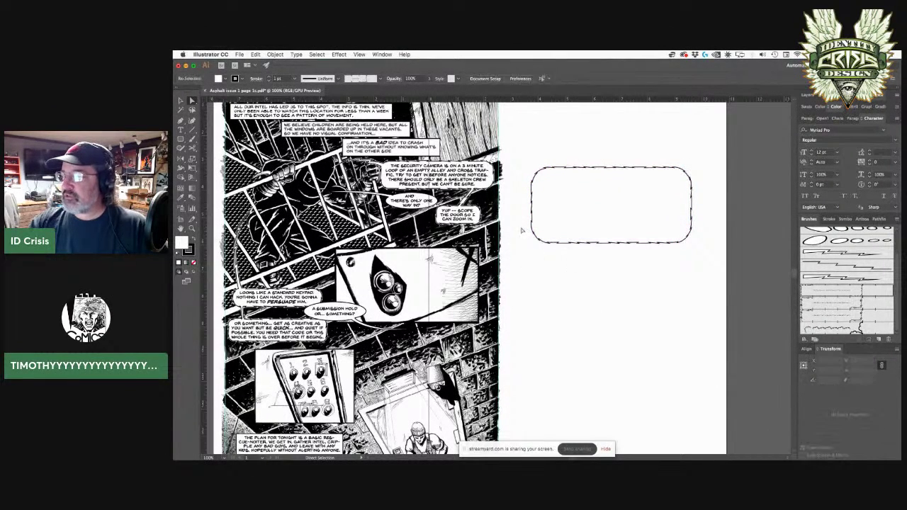
left_click(488, 190)
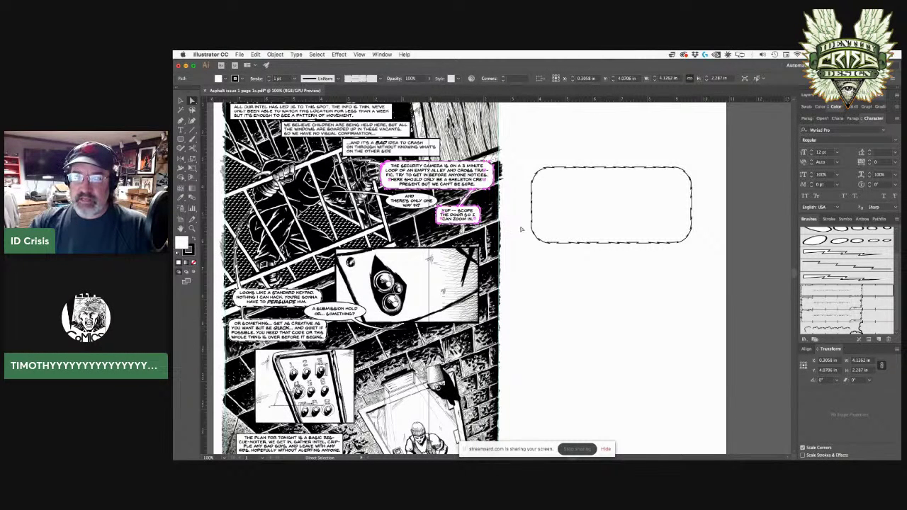
left_click(539, 241)
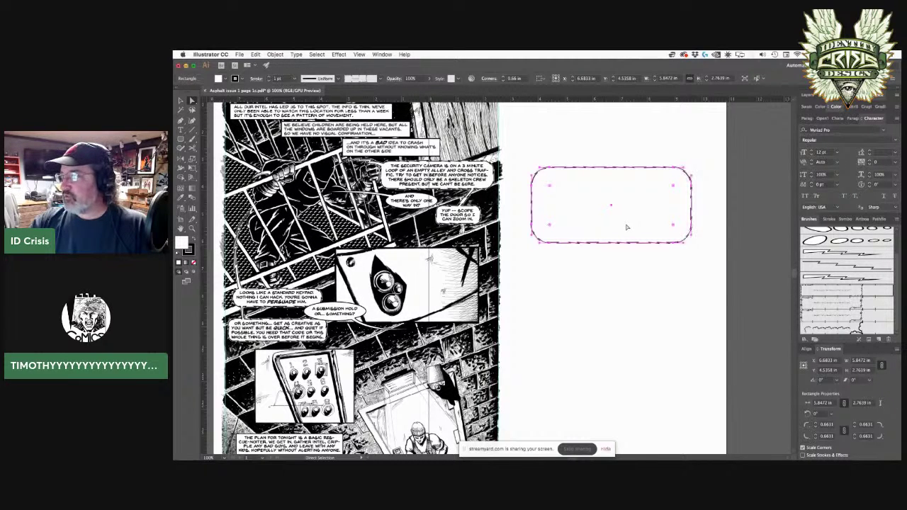
double_click(836, 290)
mouse_move(679, 178)
left_mouse_down()
mouse_move(696, 178)
mouse_move(636, 181)
left_mouse_up()
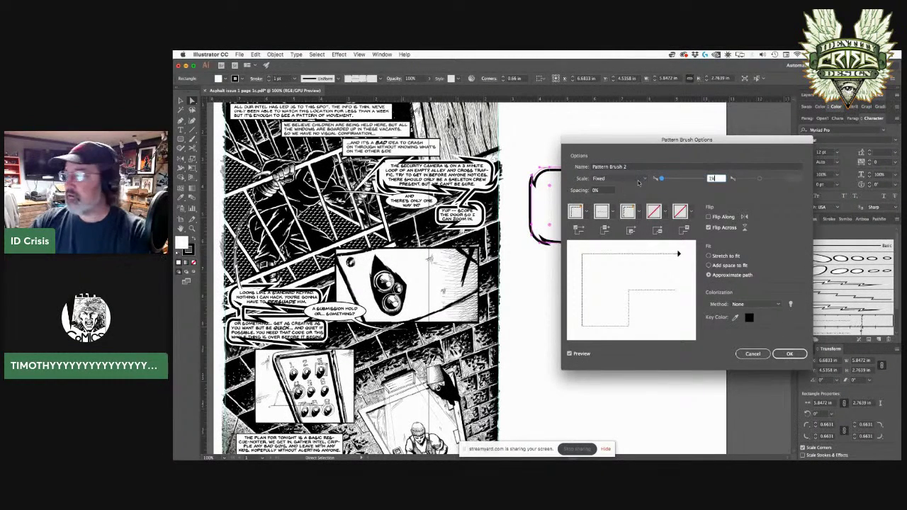
left_click_drag(662, 179, 698, 179)
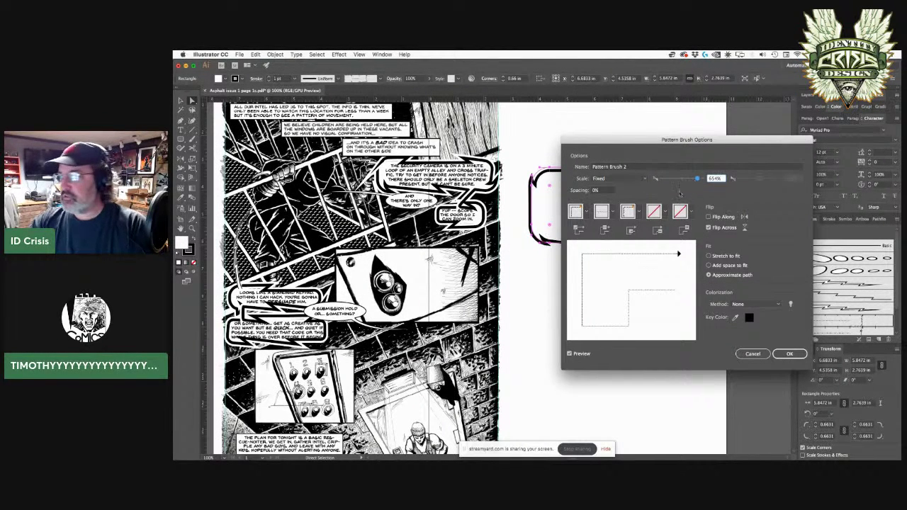
left_click(753, 354)
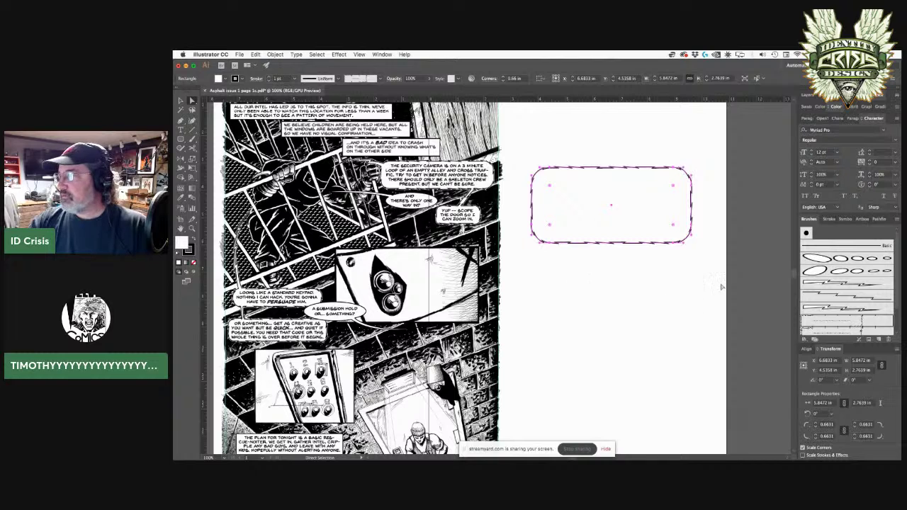
left_click(682, 310)
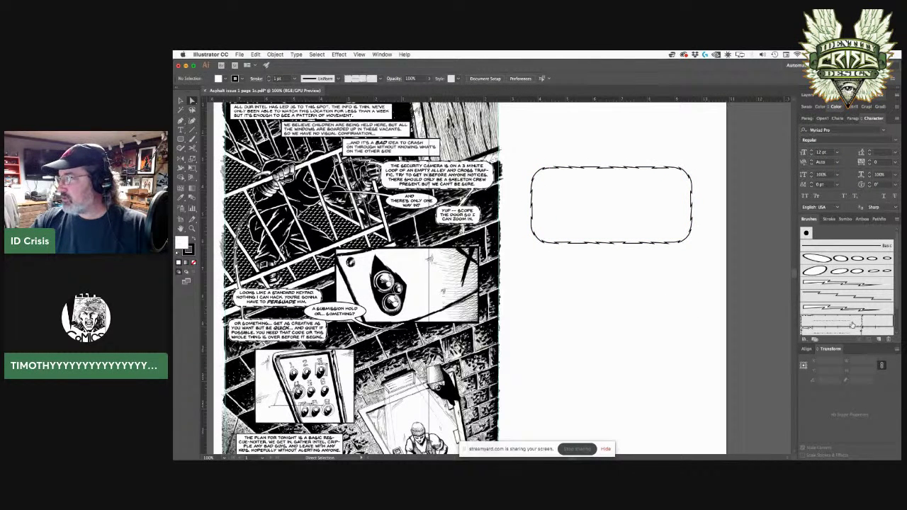
Duplicate Pattern Brush 2 and select the rounded rectangle beside the comic page.
scroll(872, 329, "down", 3)
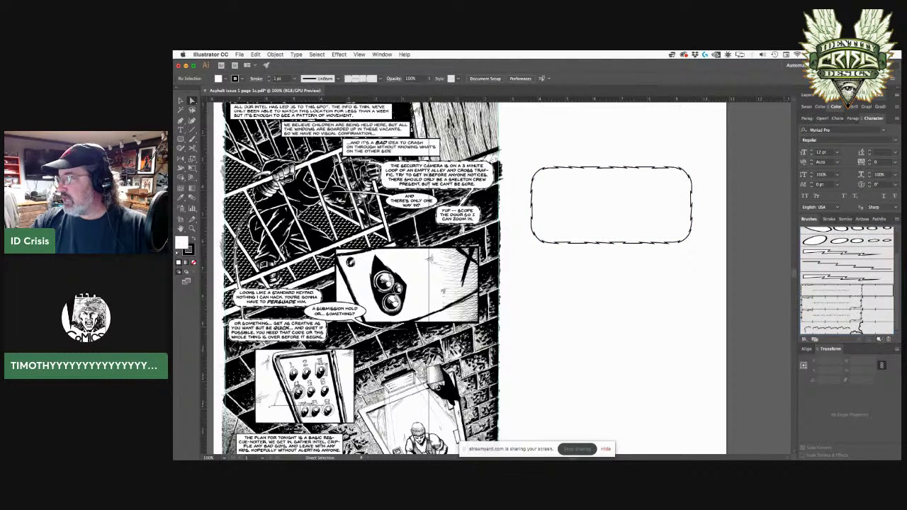
scroll(878, 334, "down", 2)
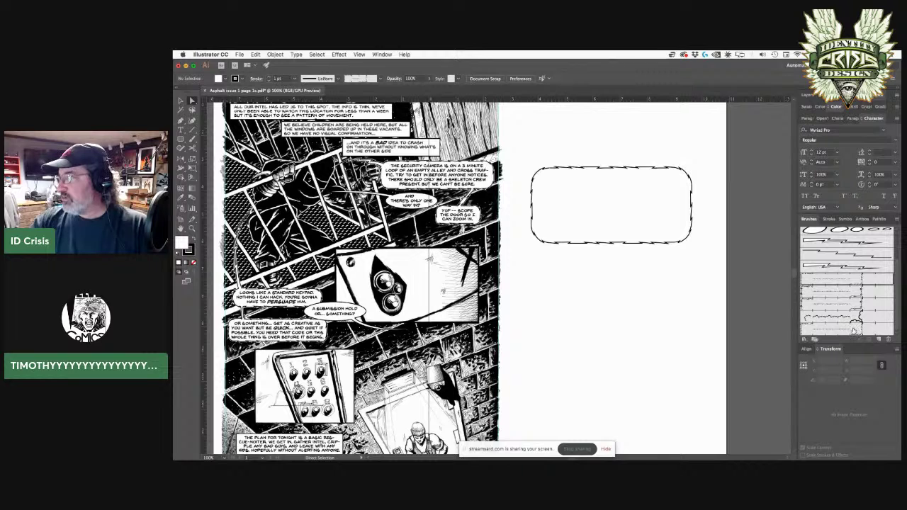
key("super+a")
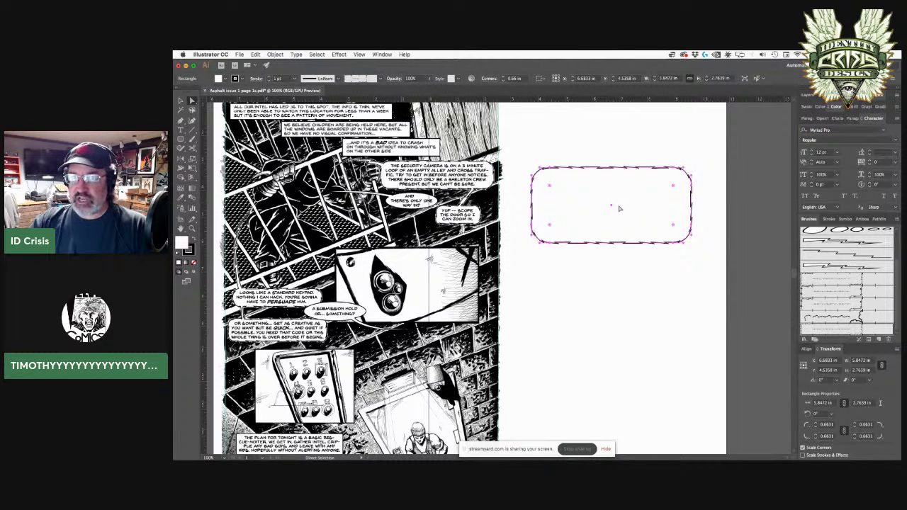
double_click(820, 332)
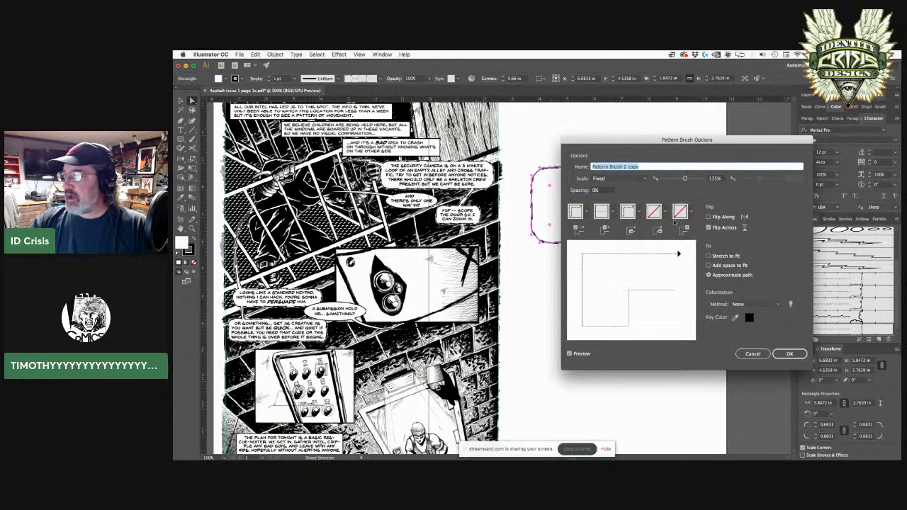
left_click(695, 179)
mouse_move(677, 141)
left_mouse_down()
mouse_move(697, 207)
mouse_move(647, 264)
left_mouse_up()
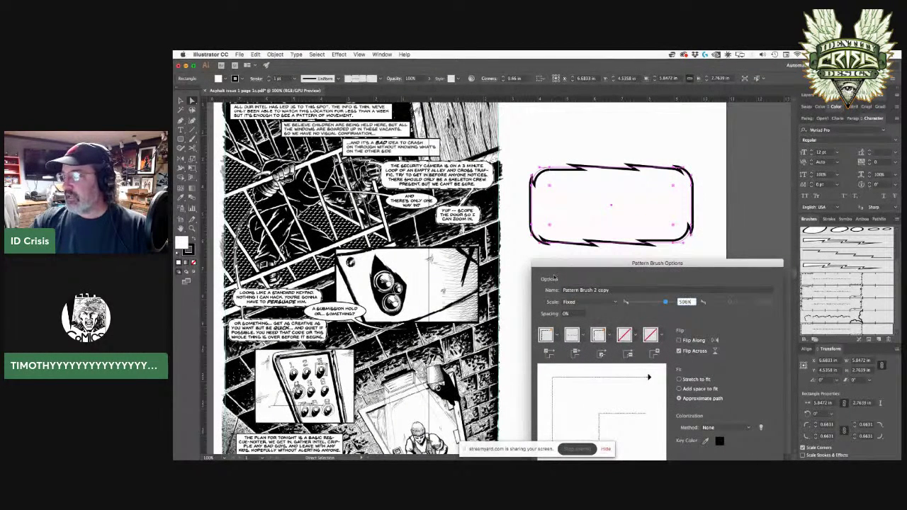
left_click(647, 305)
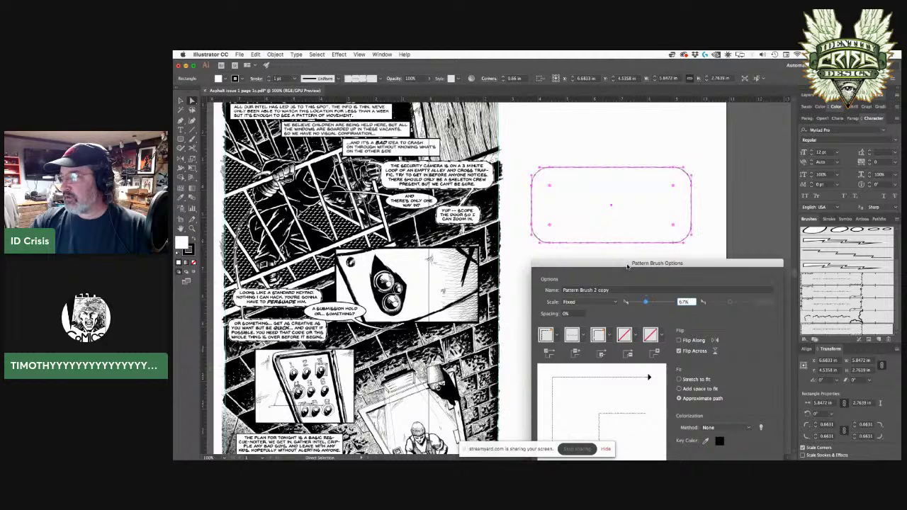
left_click_drag(630, 266, 630, 210)
left_click_drag(645, 247, 653, 246)
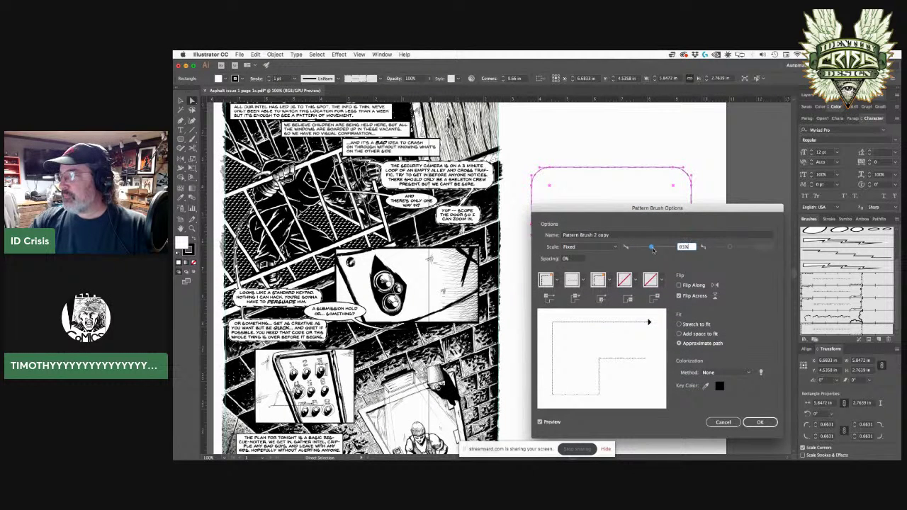
left_click(729, 422)
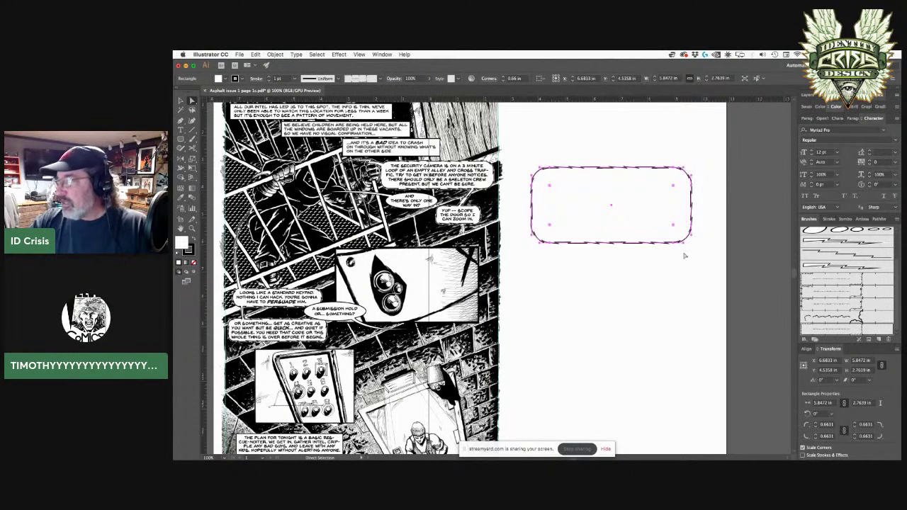
Move the jagged rounded balloon onto the comic page, over the camera panel, and deselect it.
left_click(559, 204)
left_click_drag(325, 238, 320, 261)
left_click(585, 278)
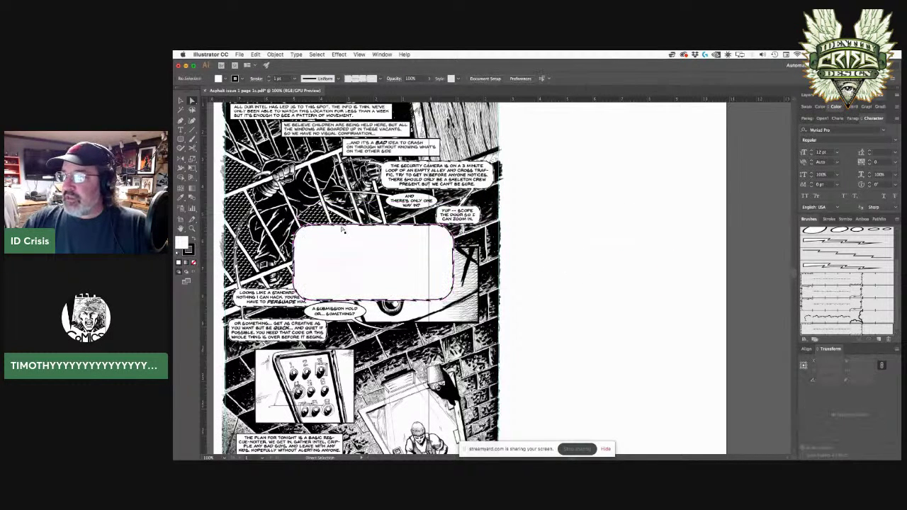
Examine the balloon's jagged brush outline up close against the dark comic artwork.
left_click(191, 229)
left_click_drag(262, 226, 359, 266)
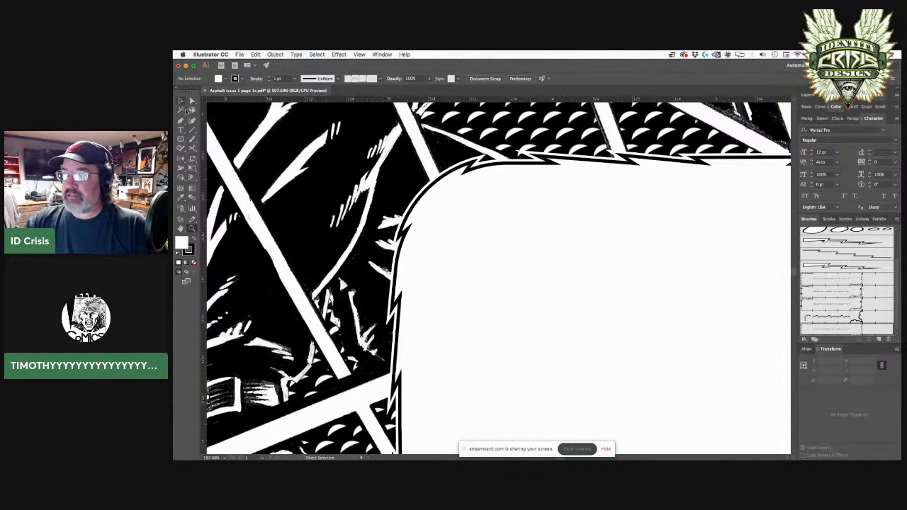
key("super+minus")
key("super+minus")
left_click_drag(567, 317, 407, 258)
key("super+minus")
key("super+minus")
left_click_drag(477, 283, 355, 249)
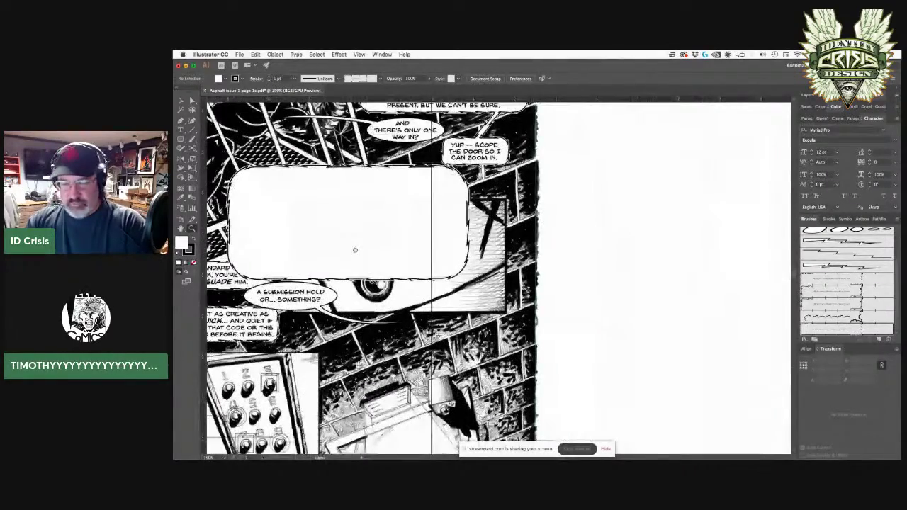
Undo the recent balloon edits back to the small scalloped ellipse beside the comic page.
key("super+minus")
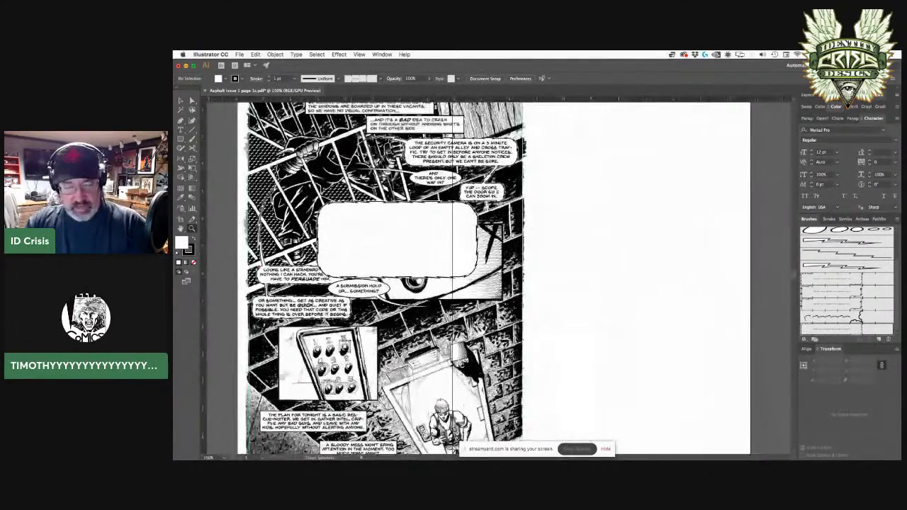
key("super+minus")
key("super+z")
key("super+z")
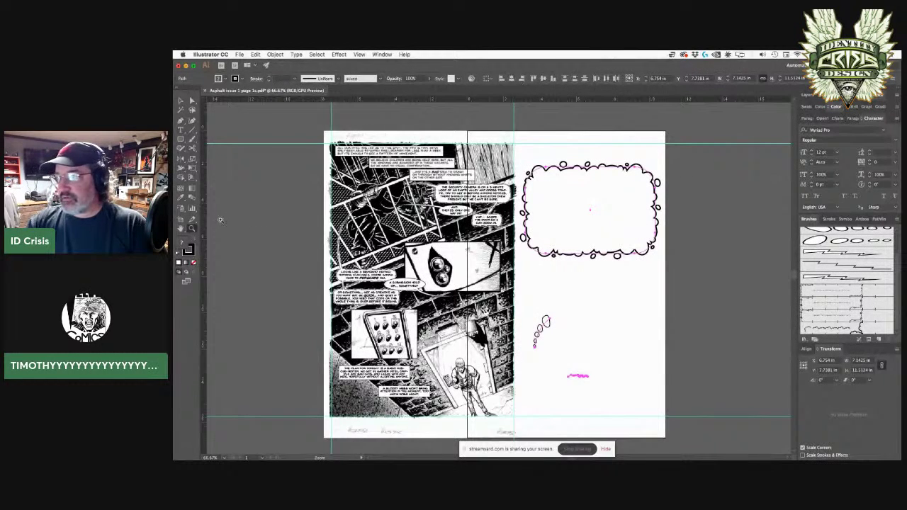
key("super+z")
key("super+z")
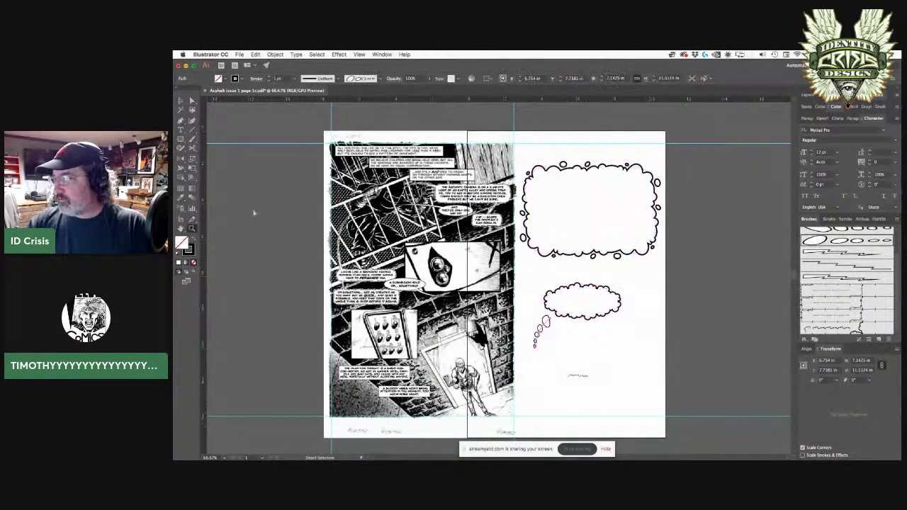
key("super+z")
key("super+z")
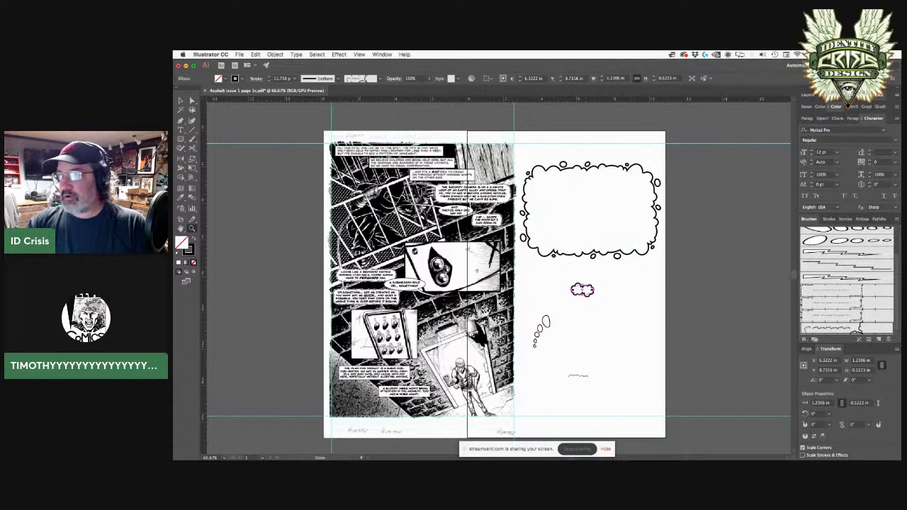
Draw a rounded rectangle about 4.15 by 2.10 in around the short scallop strokes and fill it with muted purple.
left_click(181, 100)
left_click(504, 364)
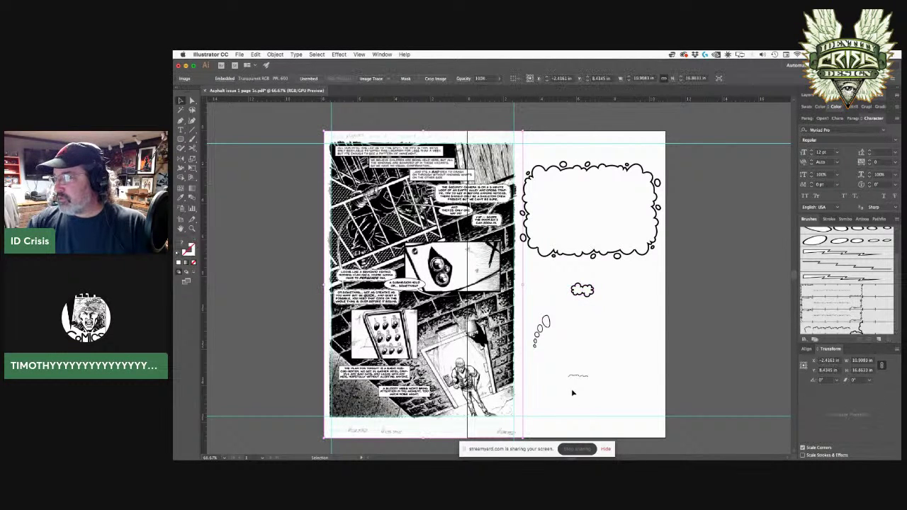
left_click(581, 375)
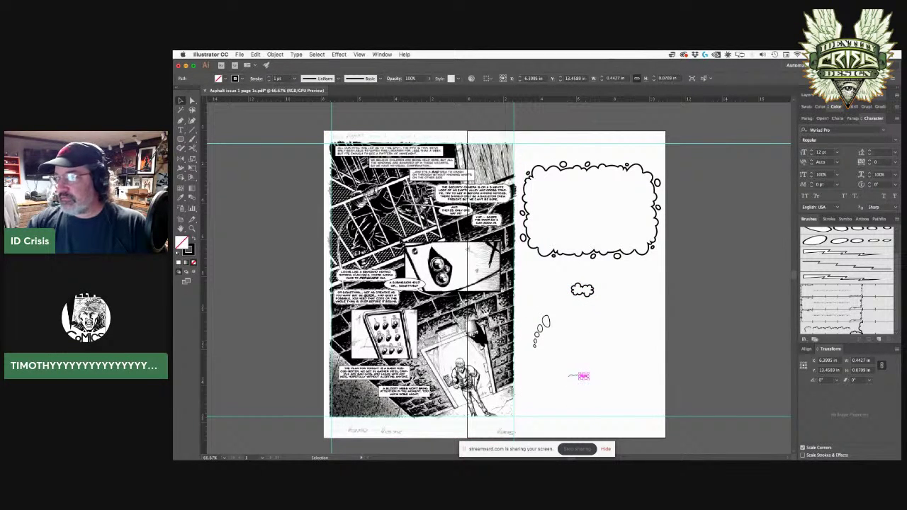
left_click(181, 138)
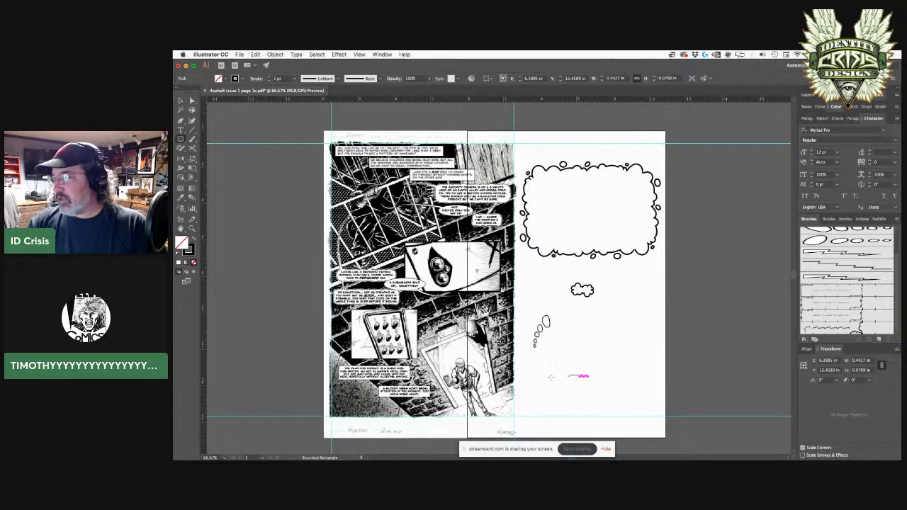
mouse_move(543, 356)
left_mouse_down()
mouse_move(608, 398)
mouse_move(621, 394)
left_mouse_up()
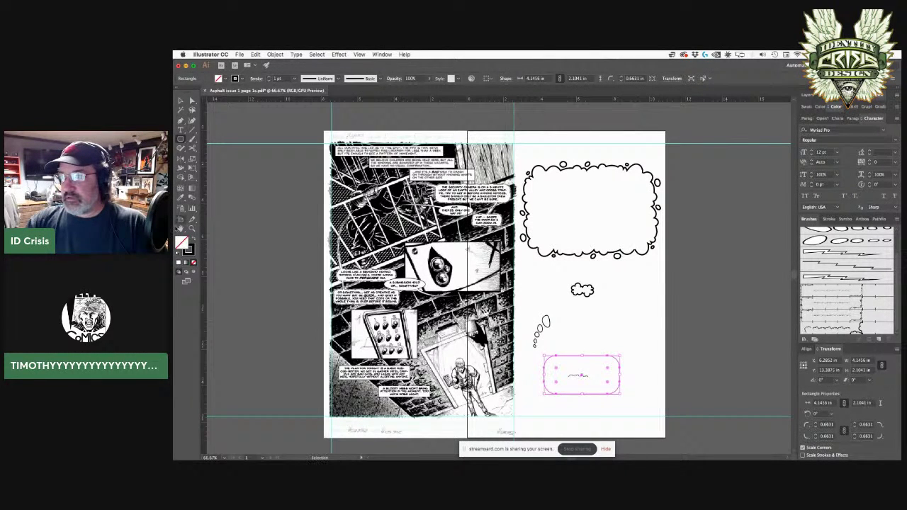
double_click(183, 243)
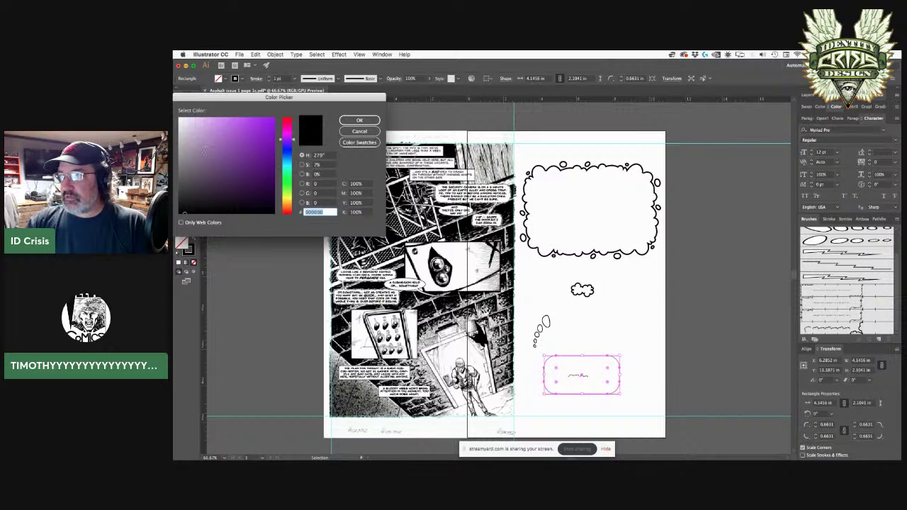
left_click(202, 149)
left_click(359, 122)
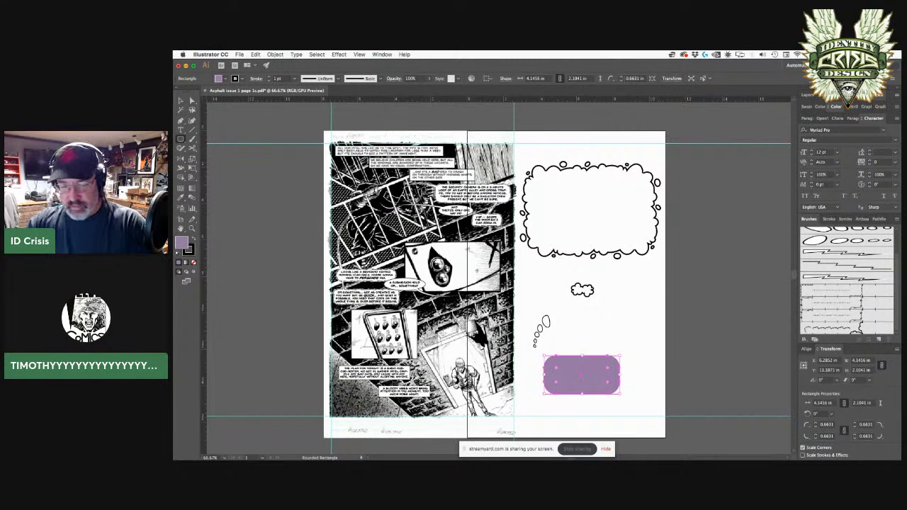
Place the purple rounded rectangle behind the scallop strokes and deselect it.
key("super+equal")
key("super+equal")
key("super+equal")
key("super+equal")
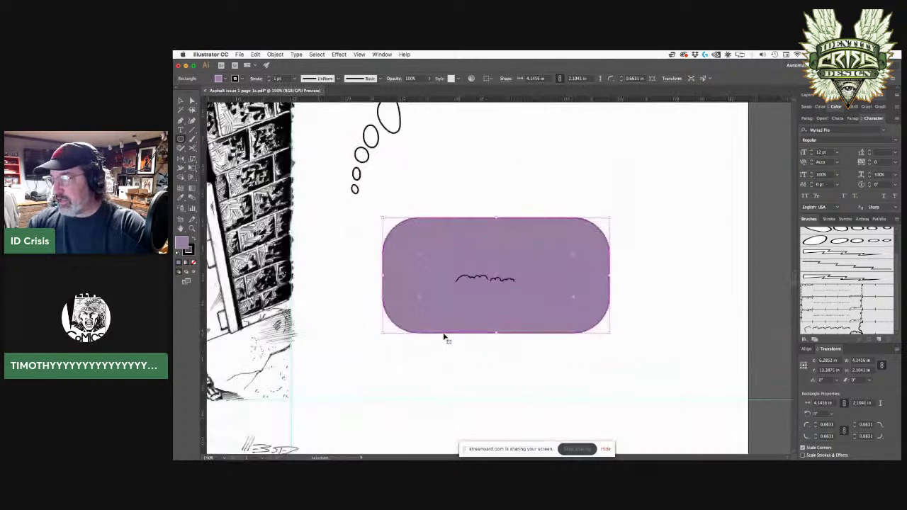
key("super+shift+a")
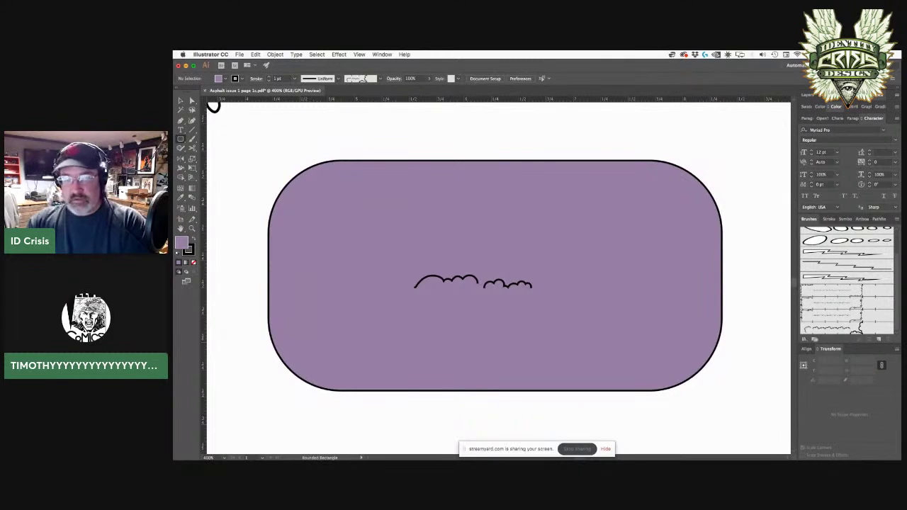
Select the smaller scallop path, the one with the closed-in bumps, and display its appearance attributes.
key("super+equal")
key("super+equal")
key("a")
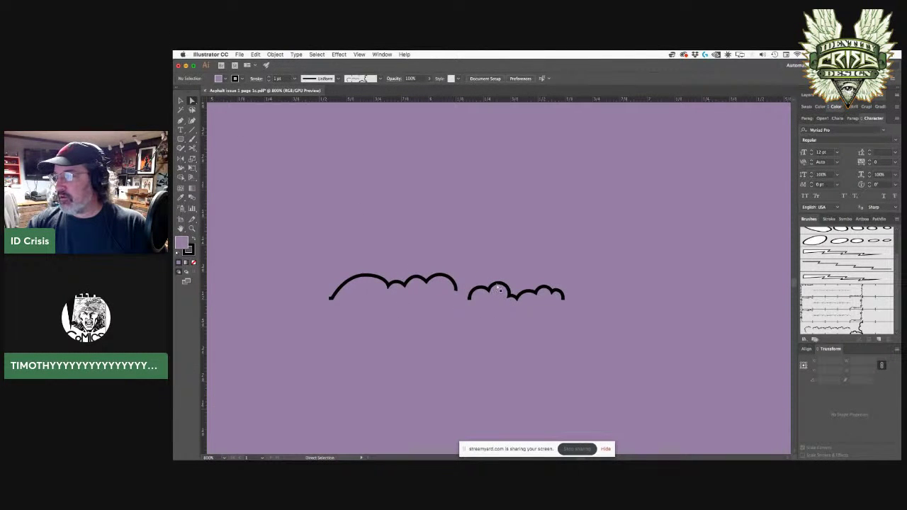
left_click(498, 289)
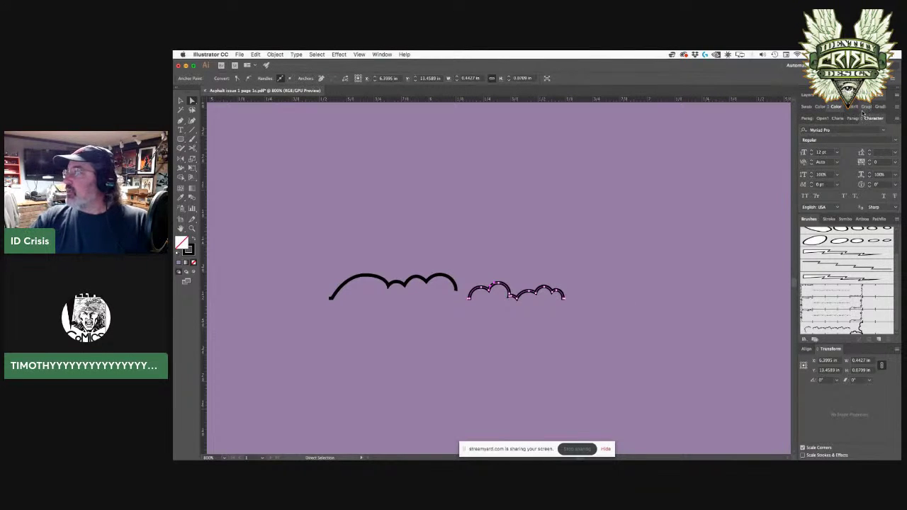
left_click(878, 95)
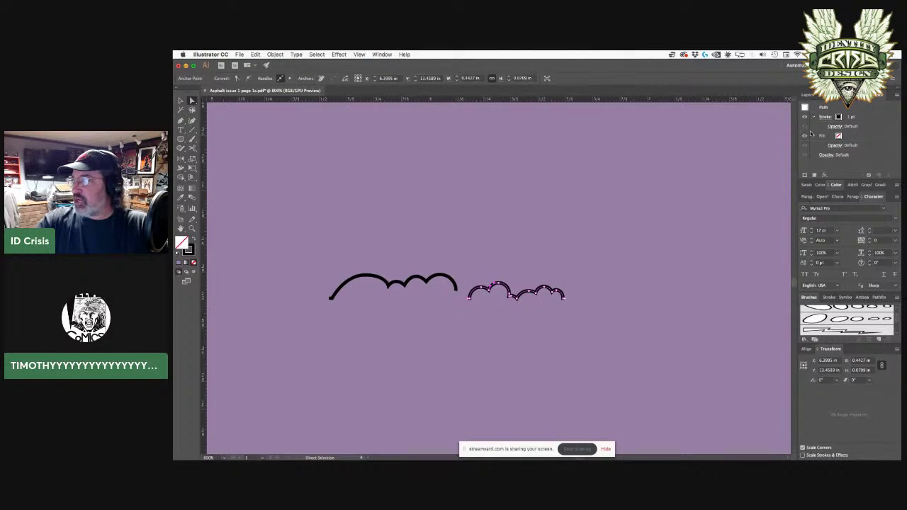
Give the selected scallop path a white fill and move its black stroke beneath the fill.
left_click(838, 136)
left_click(838, 139)
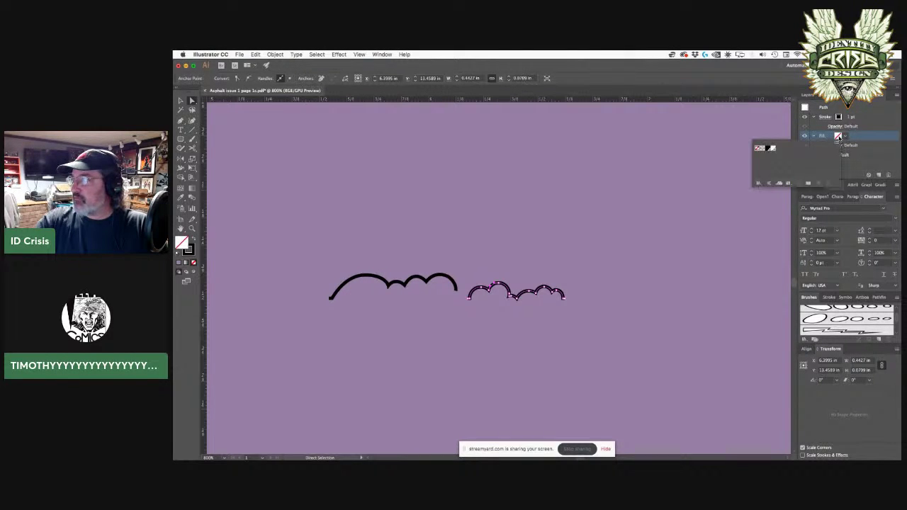
left_click(772, 149)
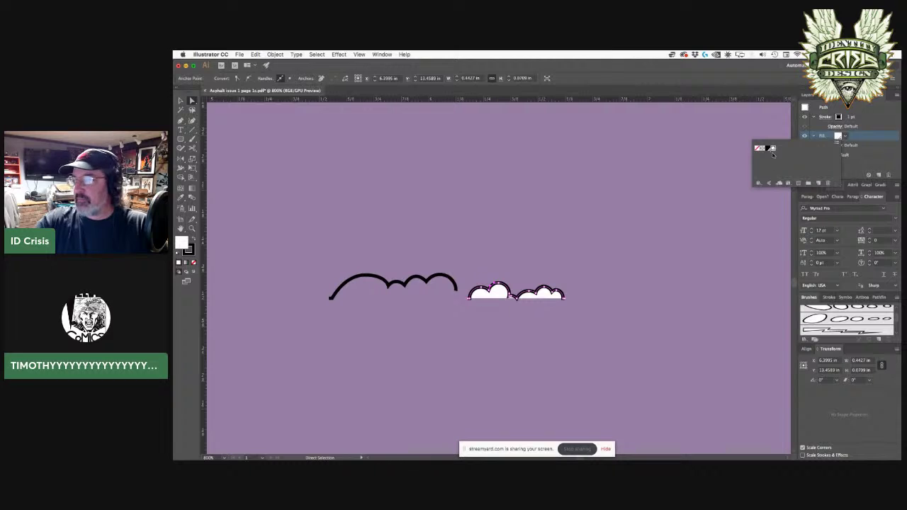
left_click(861, 118)
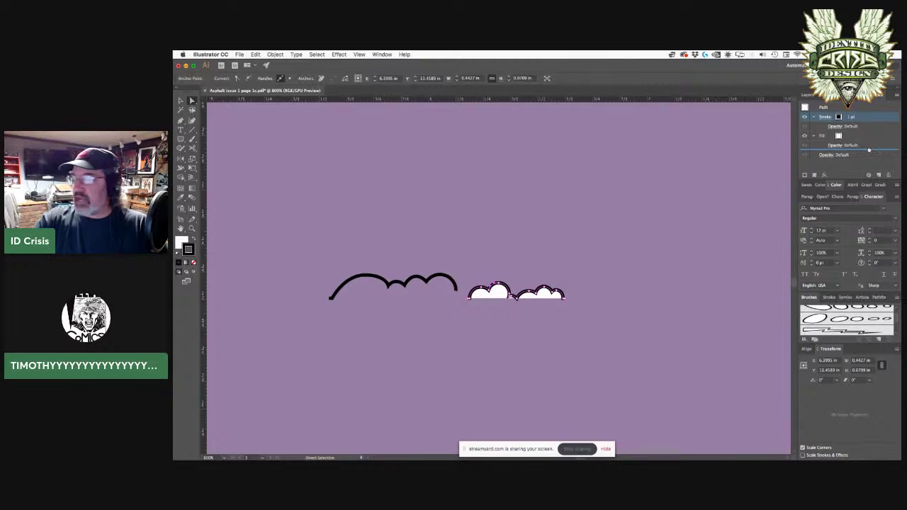
left_click_drag(869, 149, 871, 151)
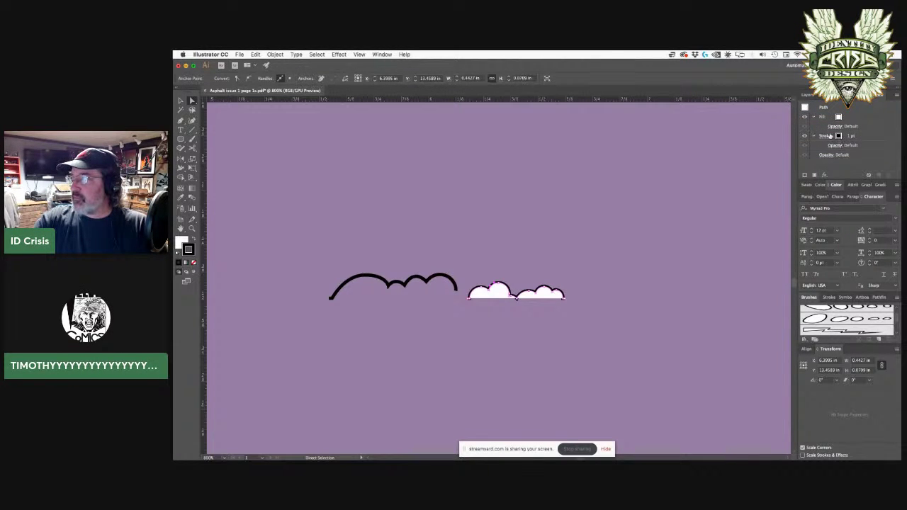
Toggle the white fill's visibility to compare how it covers the scallop path's black stroke up close.
left_click(805, 117)
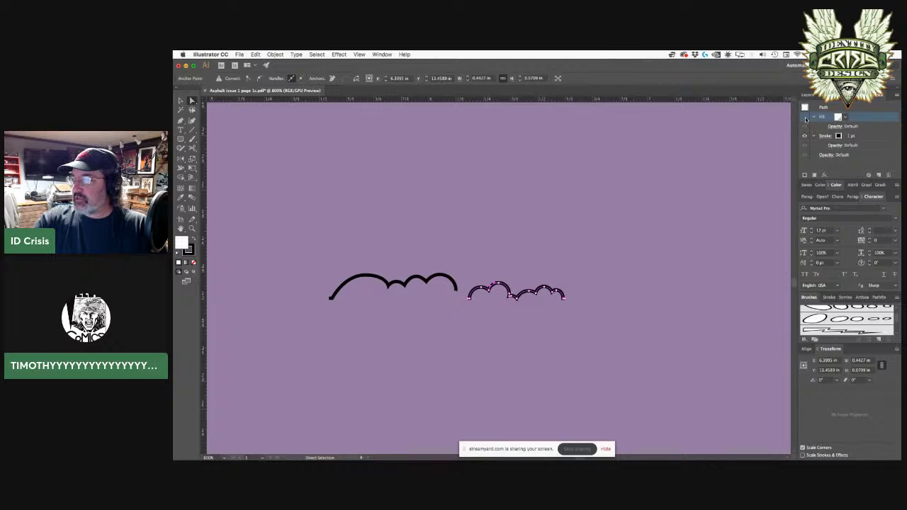
left_click(806, 118)
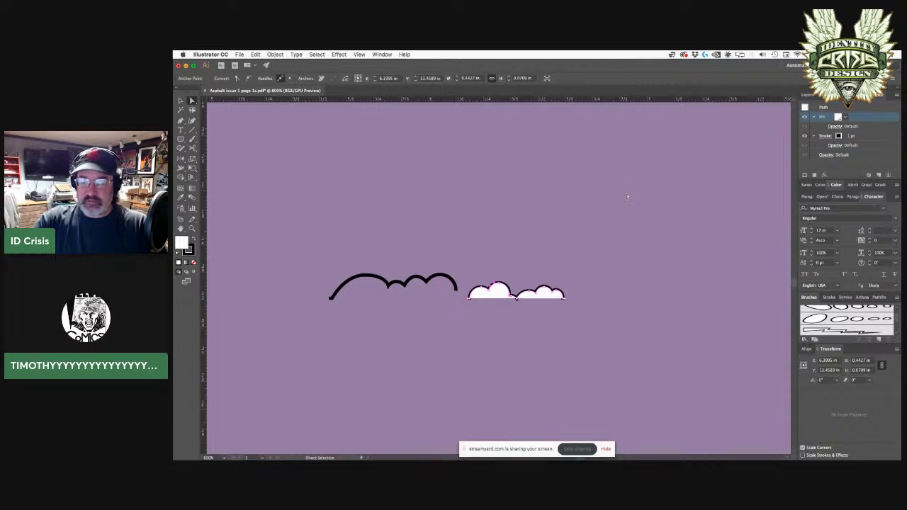
key("super+equal")
key("super+equal")
key("super+equal")
key("super+equal")
key("super+equal")
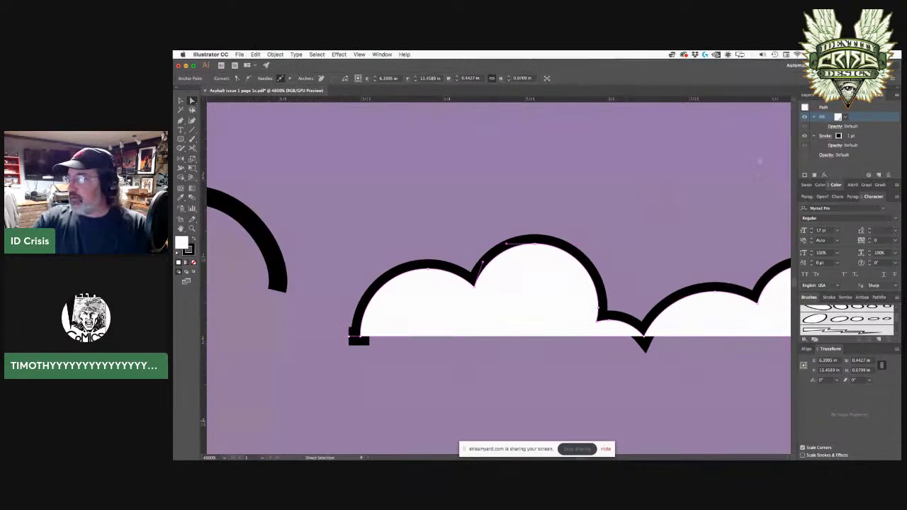
left_click(804, 117)
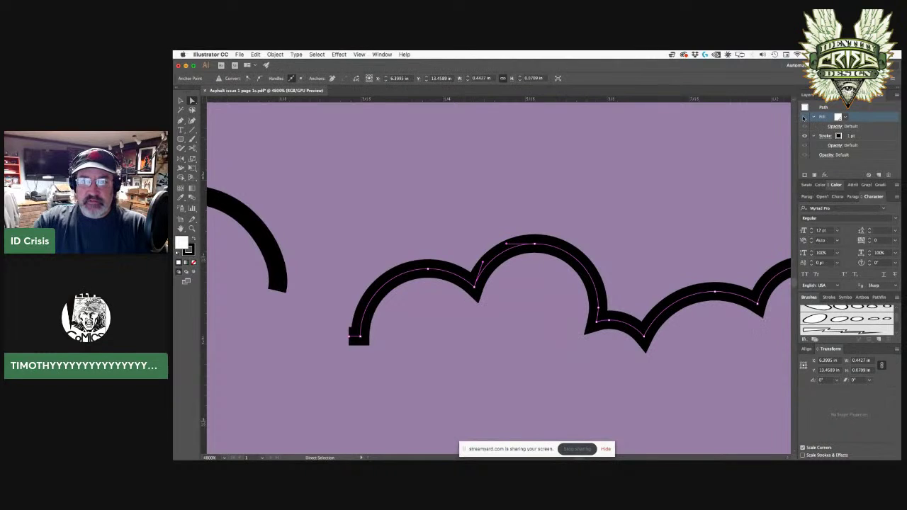
left_click(806, 119)
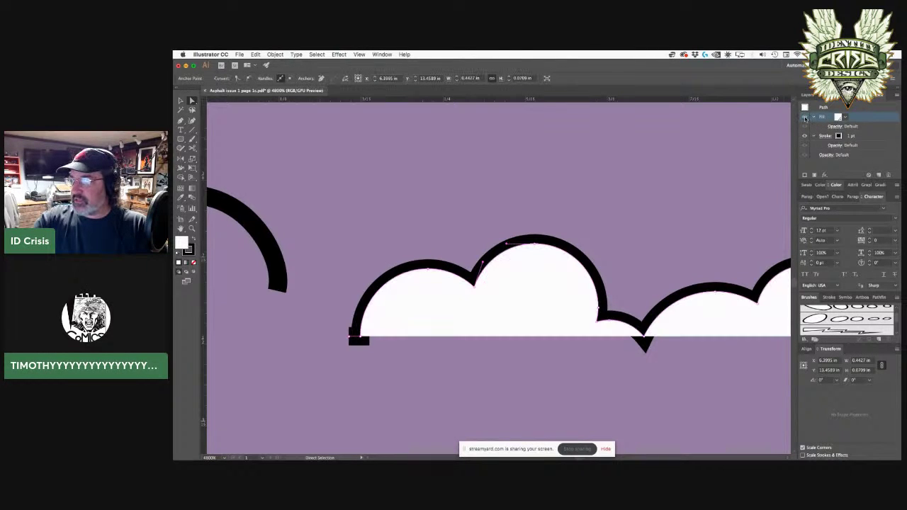
left_click(805, 118)
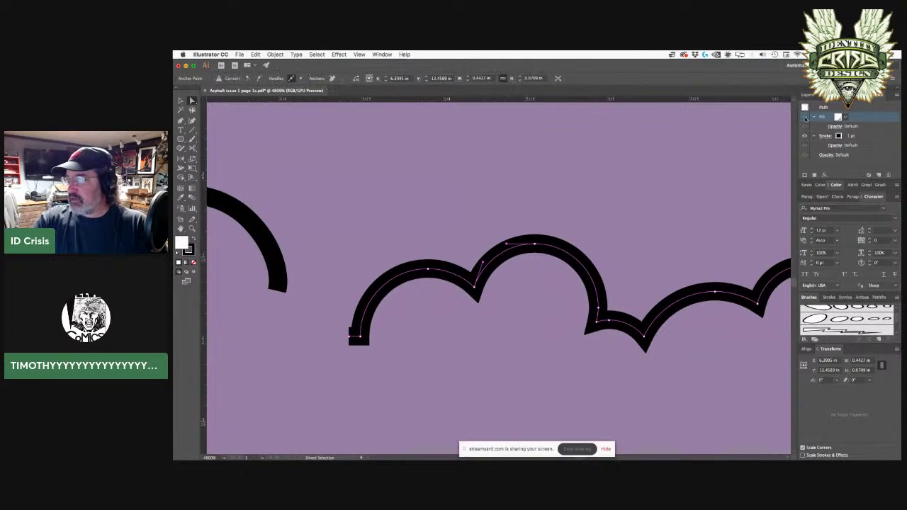
left_click(805, 119)
left_click(805, 118)
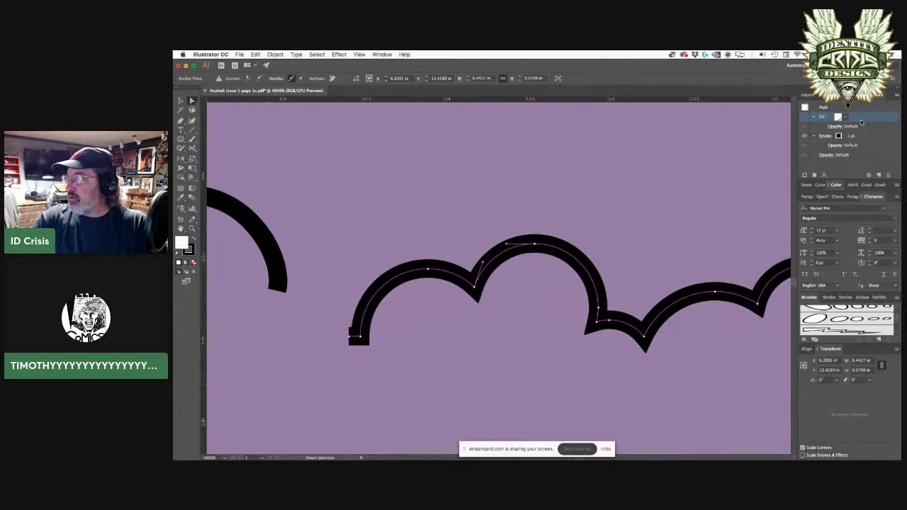
Clear the scallop path's fill and add a white 2.5 pt stroke beneath its black 1 pt stroke.
left_click(891, 175)
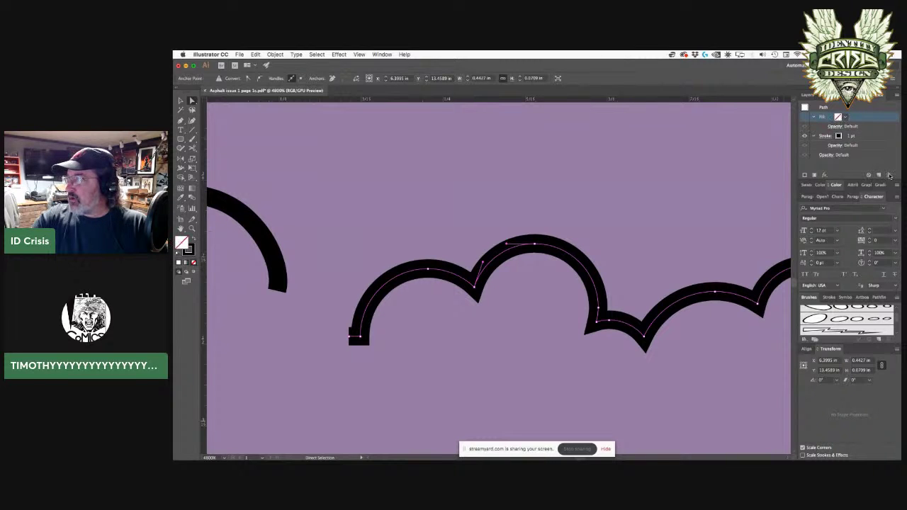
left_click(854, 136)
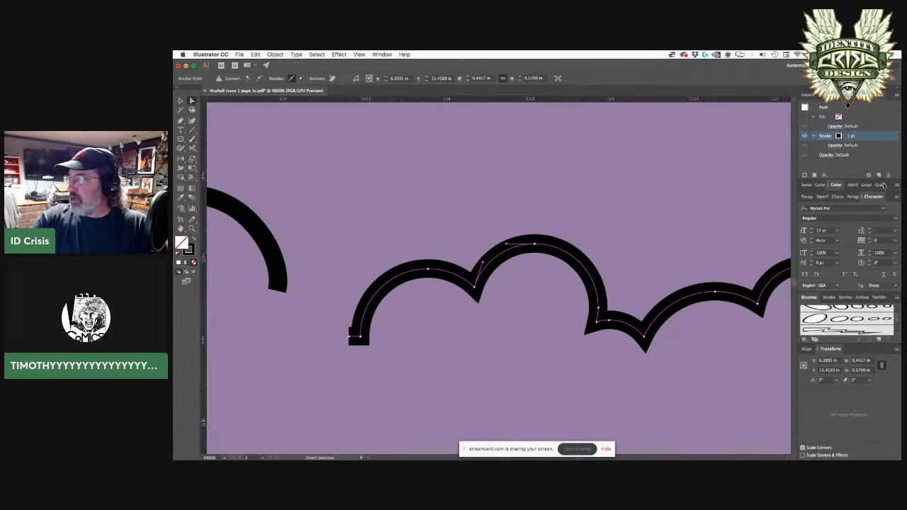
left_click(879, 175)
left_click(838, 155)
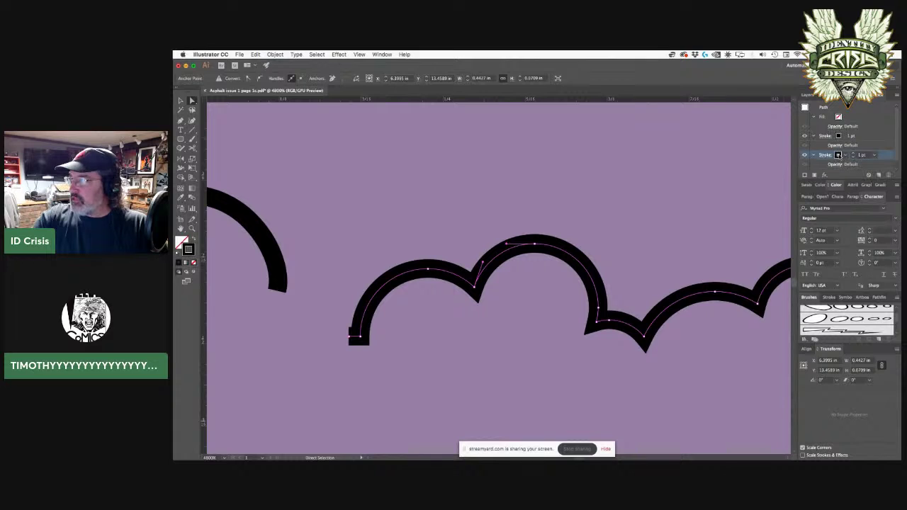
left_click(838, 155)
left_click(773, 168)
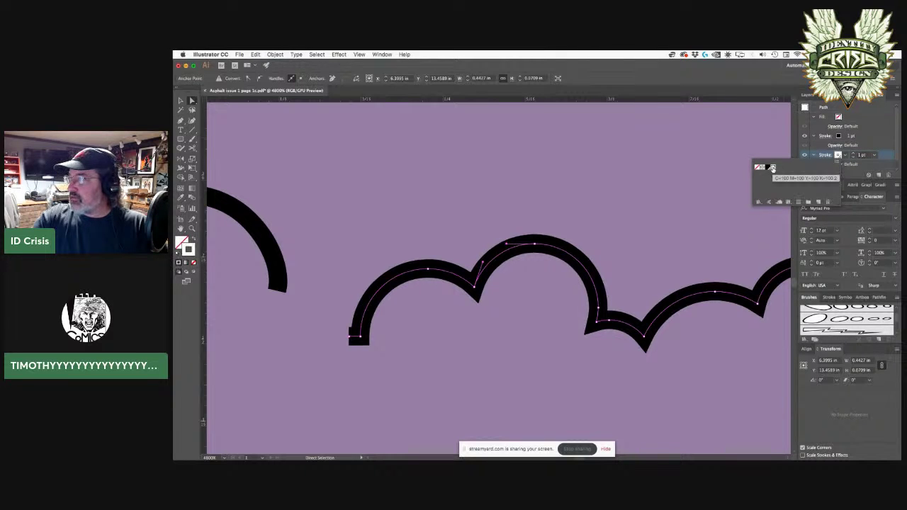
left_click(854, 156)
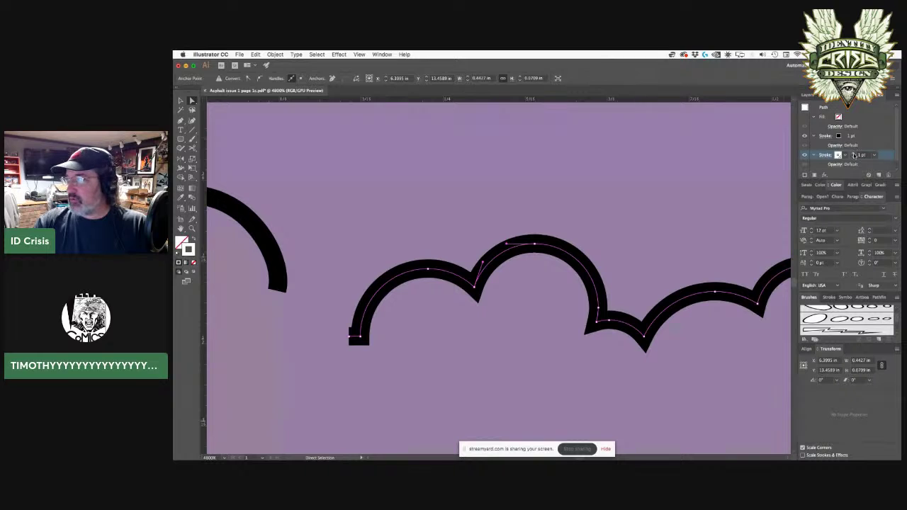
left_click(854, 155)
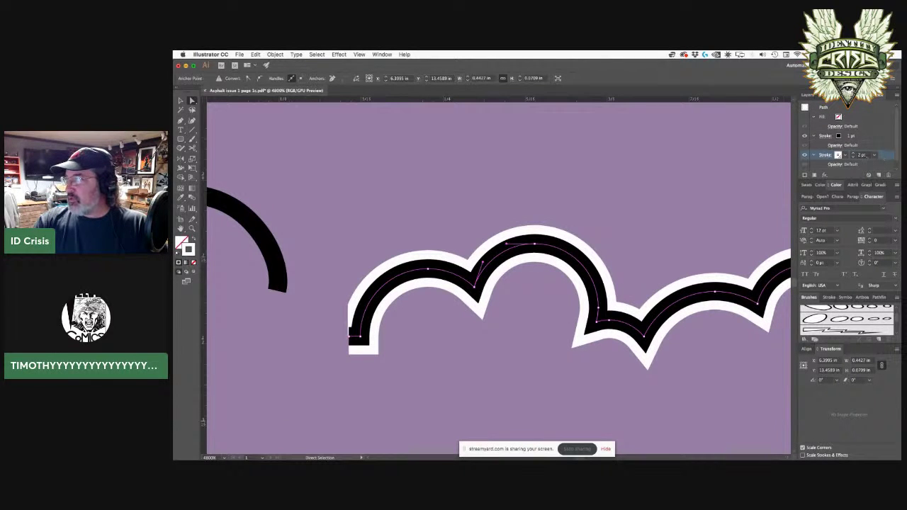
left_click(870, 139)
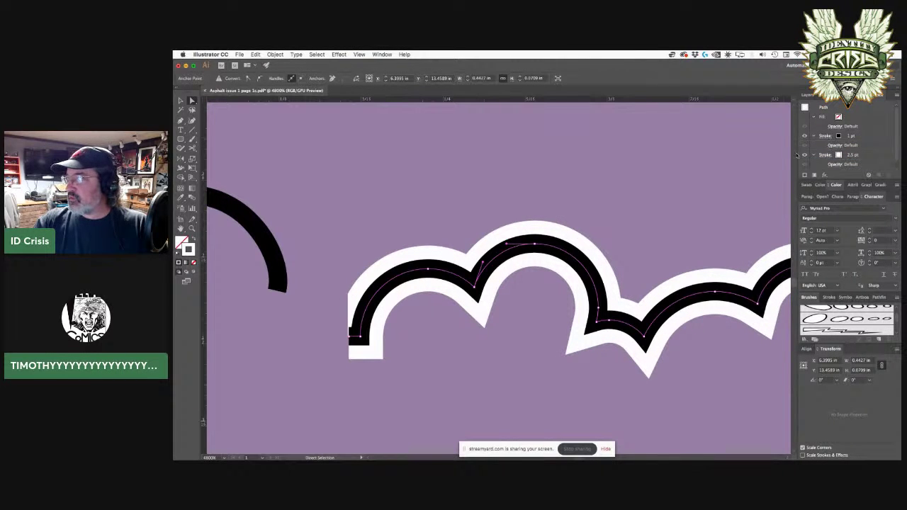
Examine the white-outlined scallop path at a smaller scale against the whole purple rectangle.
key("super+minus")
key("super+minus")
key("super+minus")
key("super+minus")
key("super+minus")
key("super+minus")
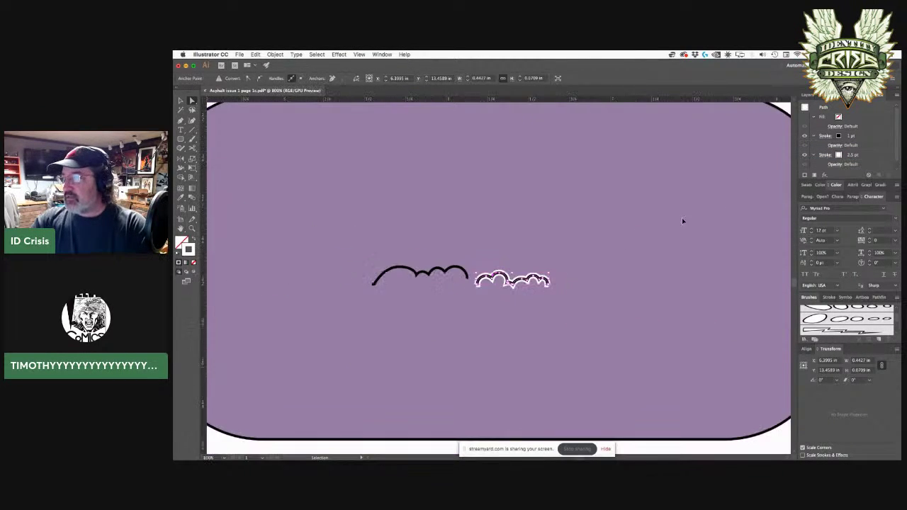
key("super+minus")
key("super+minus")
key("super+minus")
mouse_move(449, 293)
left_mouse_down()
mouse_move(518, 334)
mouse_move(494, 344)
left_mouse_up()
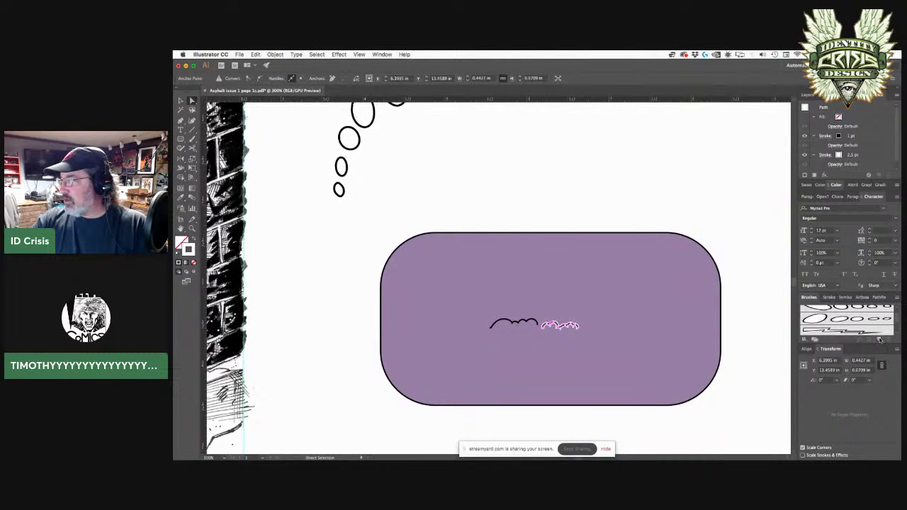
Create a pattern brush from the white-outlined scallop path with an auto-generated inner corner tile and Stretch to fit.
left_click(880, 340)
left_click(204, 162)
left_click(251, 177)
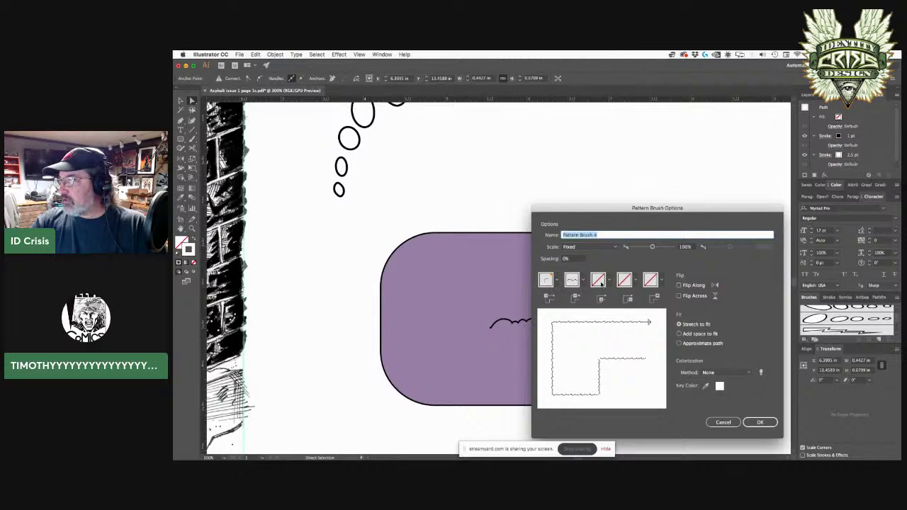
left_click(602, 284)
left_click(549, 341)
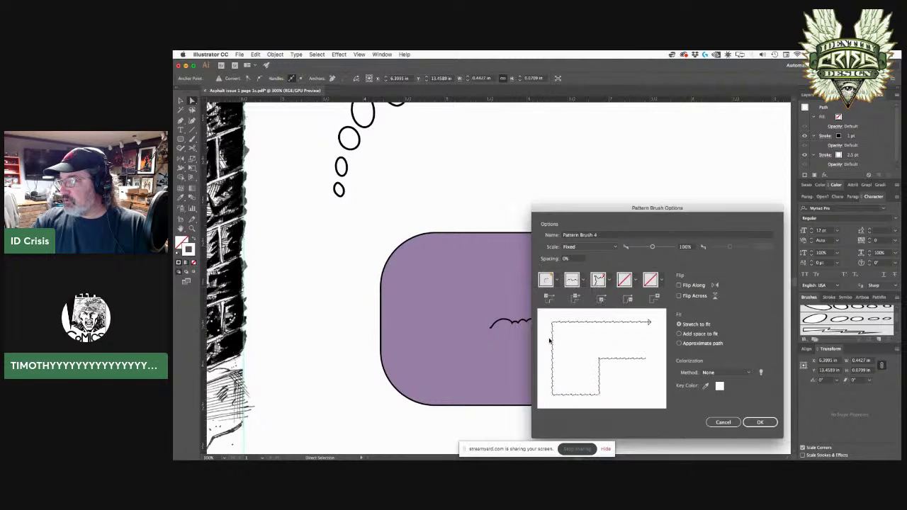
left_click(753, 423)
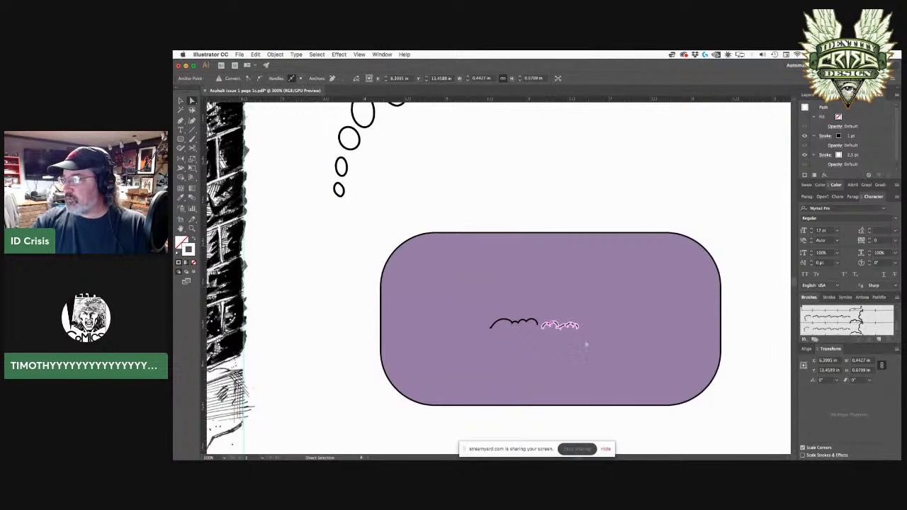
Draw a closed, curved balloon path over the brick wall below the speech balloon's tail with the Pen tool.
scroll(431, 289, "left", 15)
scroll(432, 289, "up", 5)
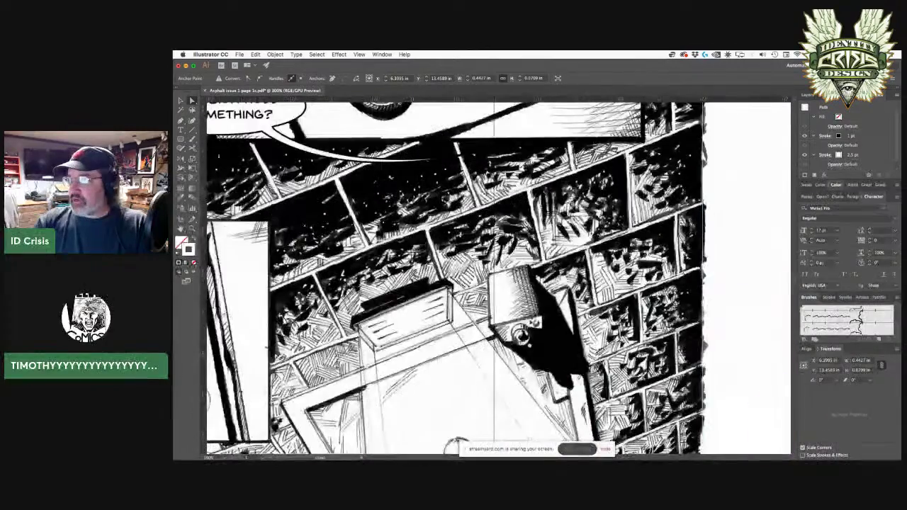
left_click_drag(527, 181, 561, 217)
key("p")
left_click_drag(494, 246, 392, 222)
left_click_drag(370, 291, 385, 321)
left_click_drag(622, 278, 612, 244)
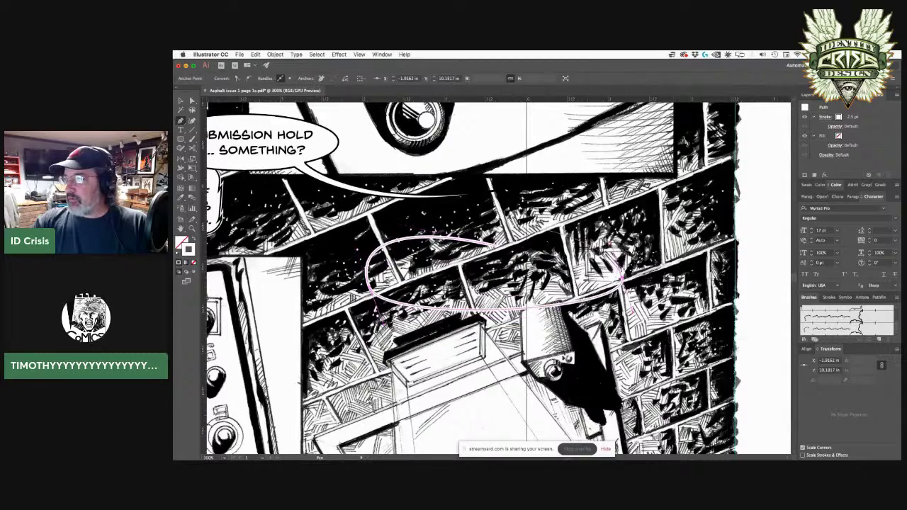
left_click_drag(495, 246, 401, 187)
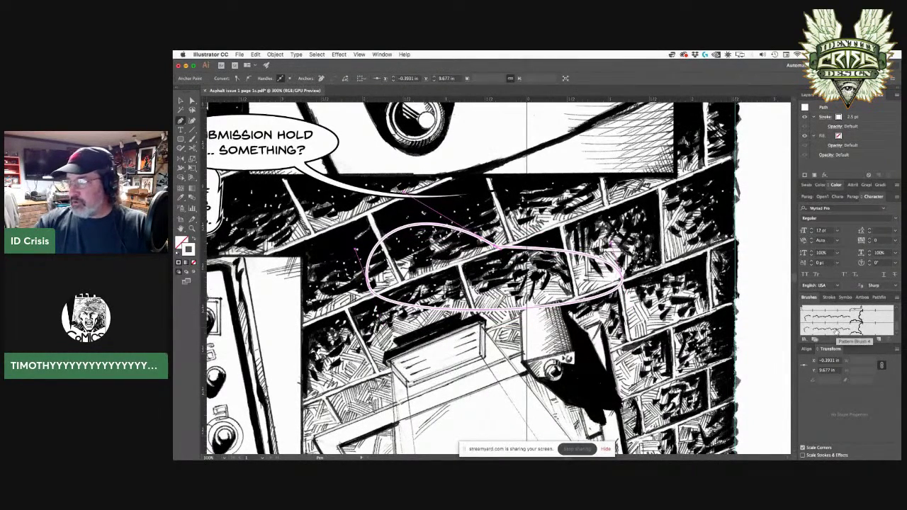
Apply the new scallop pattern brush, Pattern Brush 4, to the balloon path's stroke.
left_click(836, 329)
double_click(836, 330)
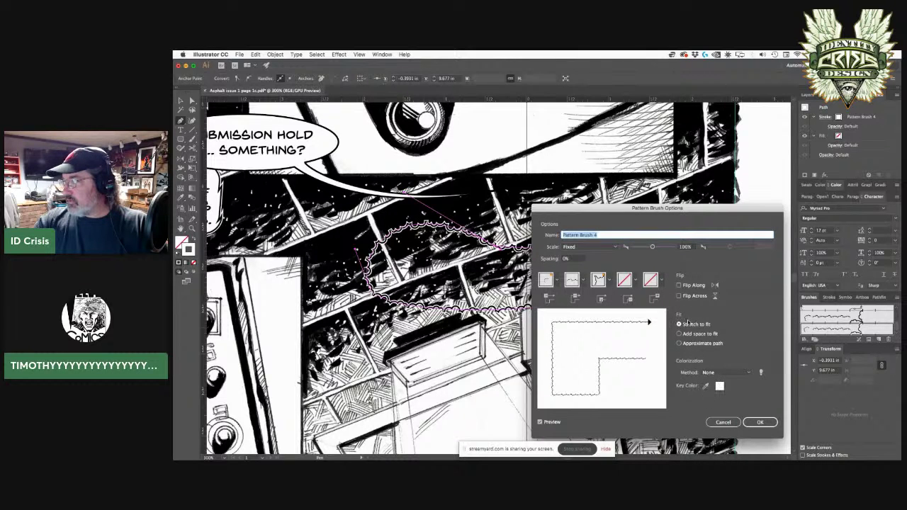
left_click(723, 423)
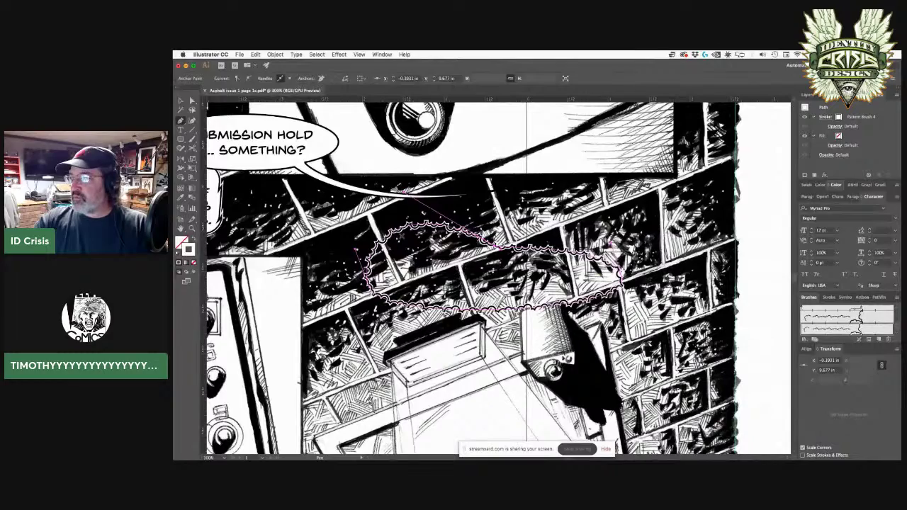
Enable Flip Across in the scallop pattern brush's options and apply the change to the balloon's stroke.
key("super+equal")
key("super+equal")
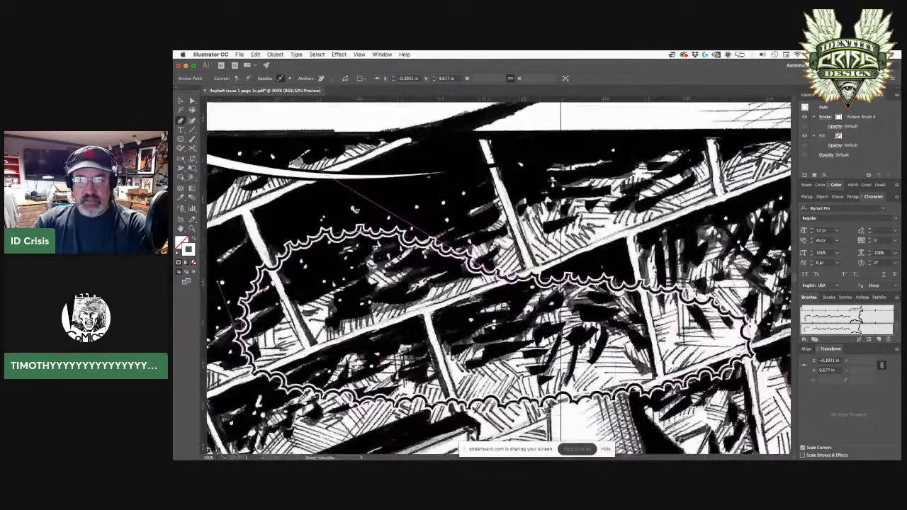
key("super+equal")
key("super+equal")
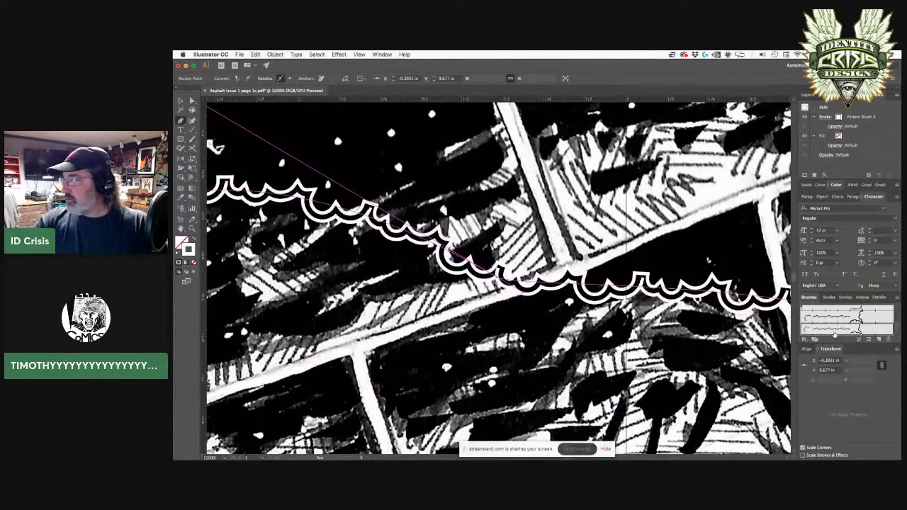
double_click(835, 333)
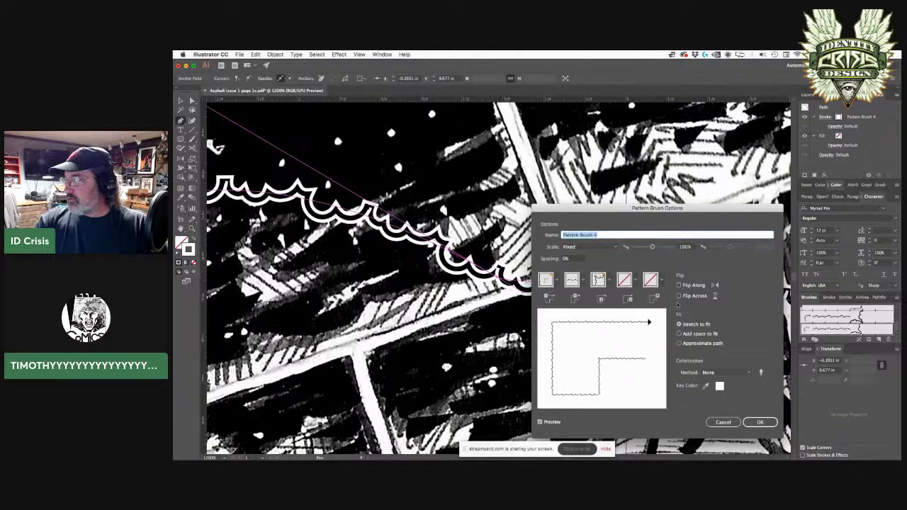
left_click(679, 296)
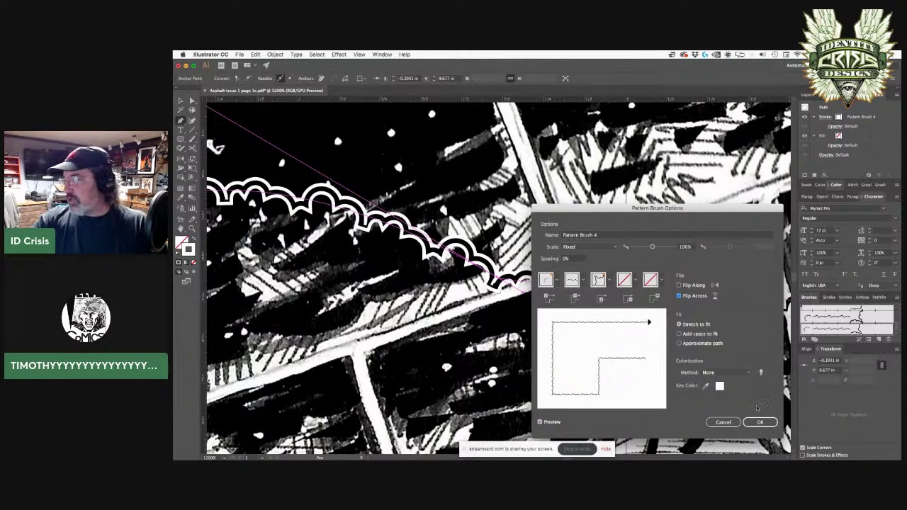
left_click(760, 423)
left_click(523, 273)
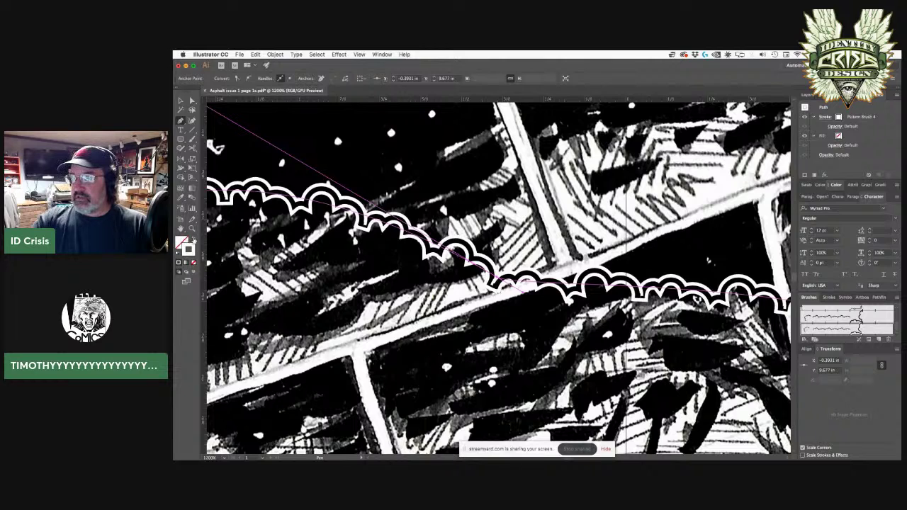
Give the scalloped balloon path a white FFFFFF fill while keeping its pattern brush stroke.
left_click(194, 240)
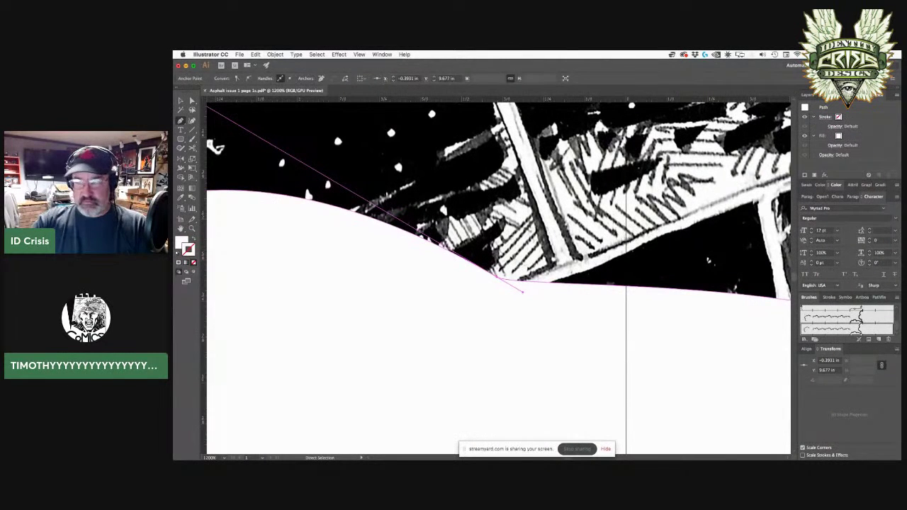
left_click(193, 240)
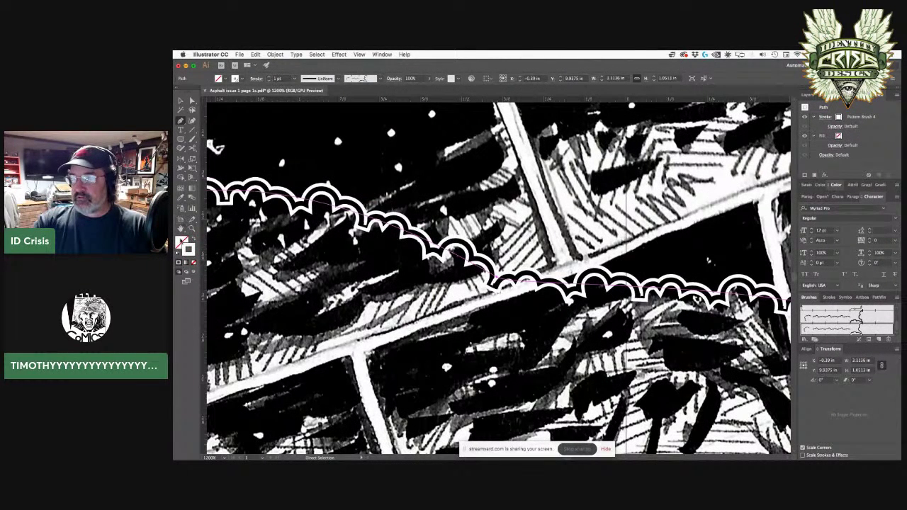
double_click(188, 248)
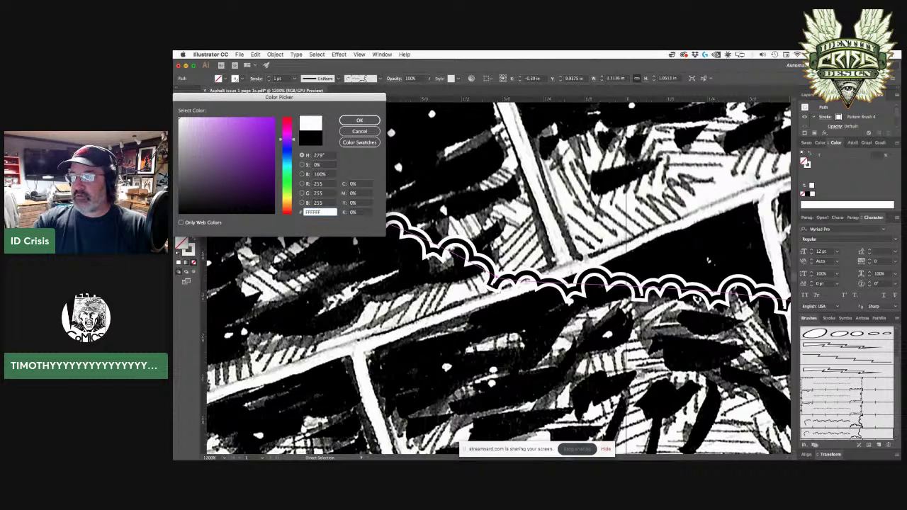
left_click(359, 120)
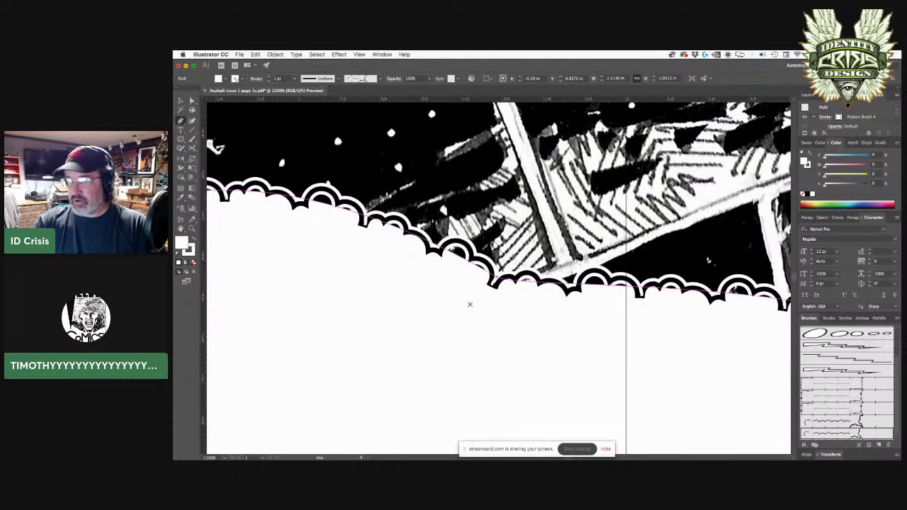
key("super+minus")
key("super+minus")
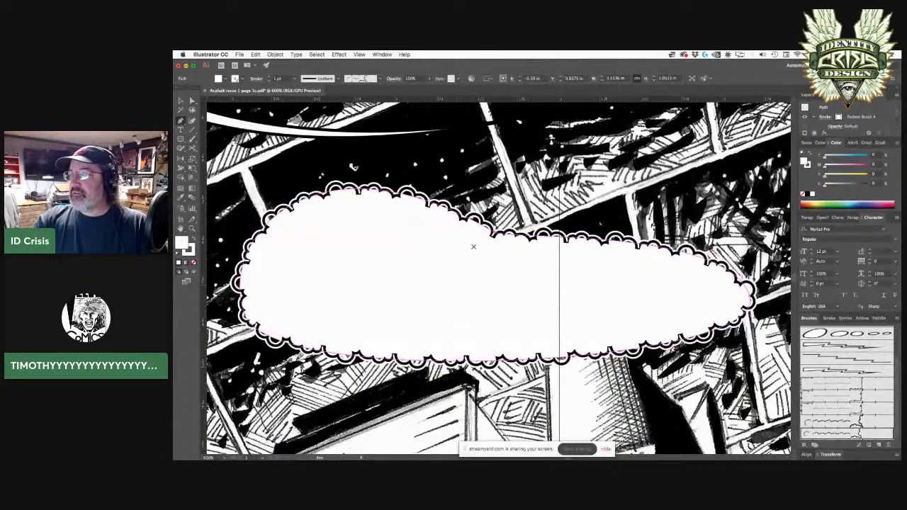
Reselect the scalloped balloon and show all of its stroke and fill appearance attributes.
left_click(437, 168, "super")
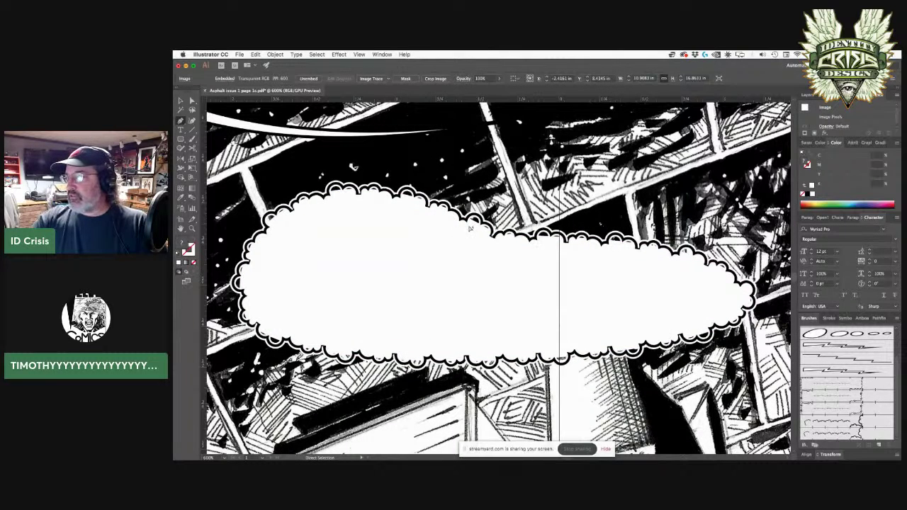
left_click(630, 276, "super")
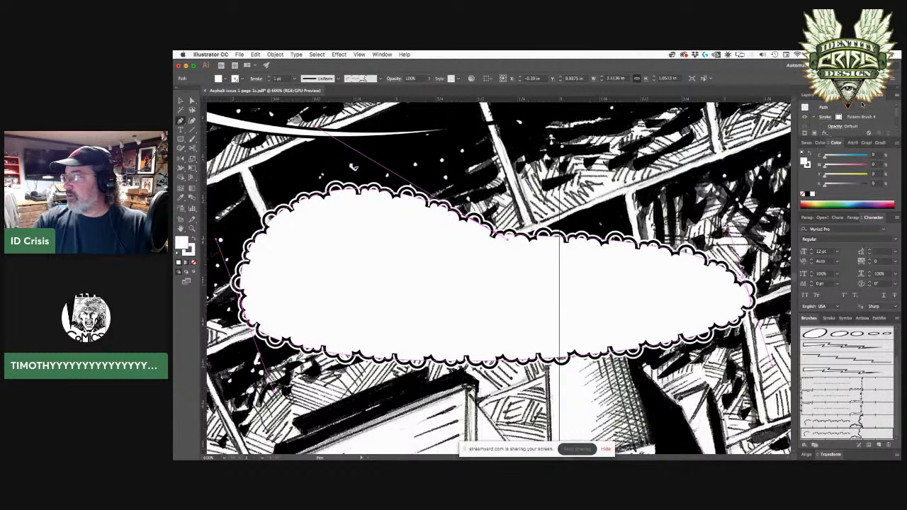
left_click_drag(855, 134, 860, 211)
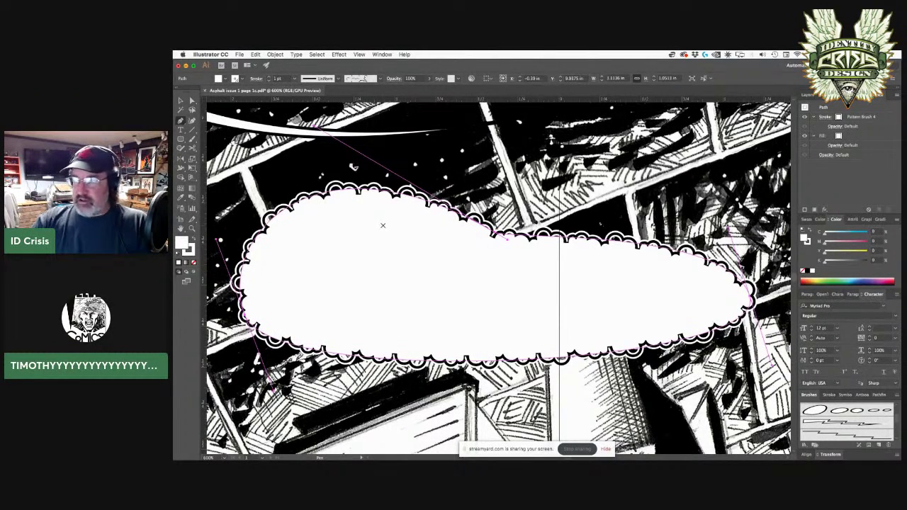
Duplicate the scalloped balloon, placing one over the page's outer edge and the other over the brick wall.
key("super+minus")
key("super+minus")
left_click_drag(486, 304, 424, 263)
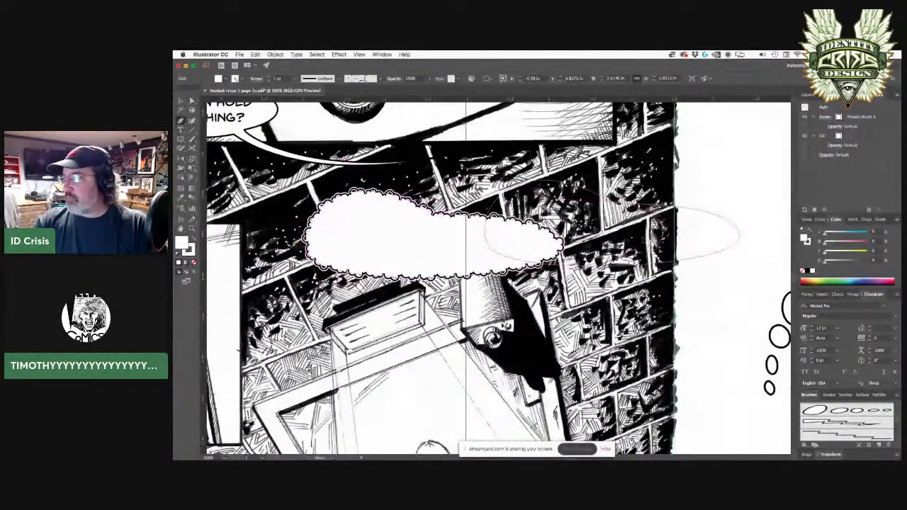
left_click_drag(714, 214, 743, 227)
key("super+z")
left_click_drag(687, 229, 349, 219)
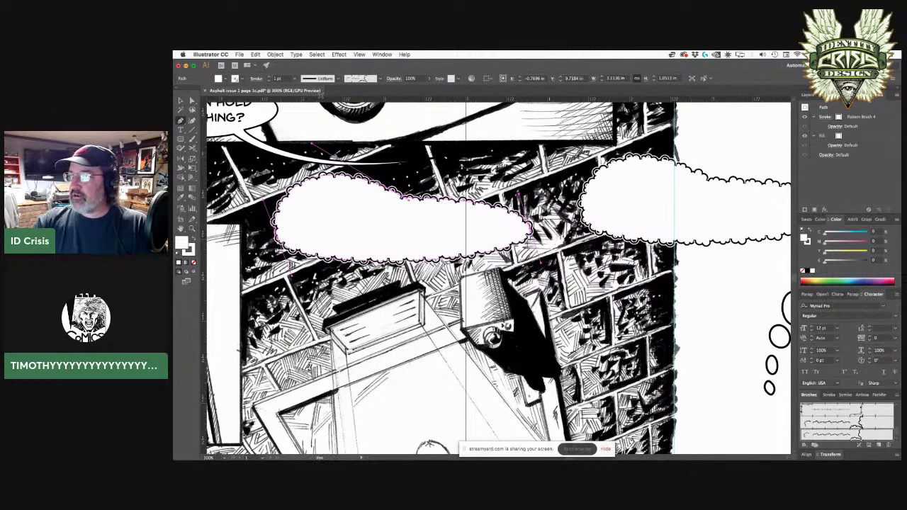
Expand the appearance of the balloon over the brick wall and show the artwork in outline view.
left_click(275, 55)
left_click(297, 136)
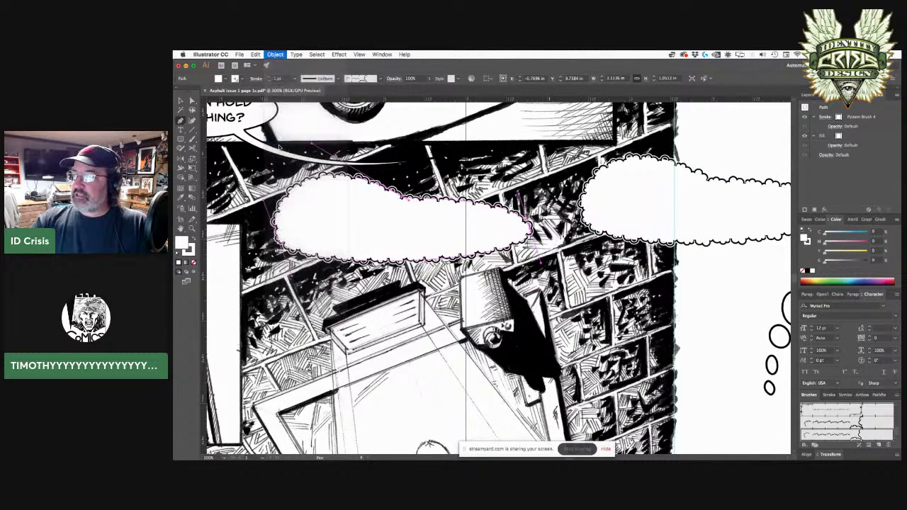
scroll(364, 223, "up", 4)
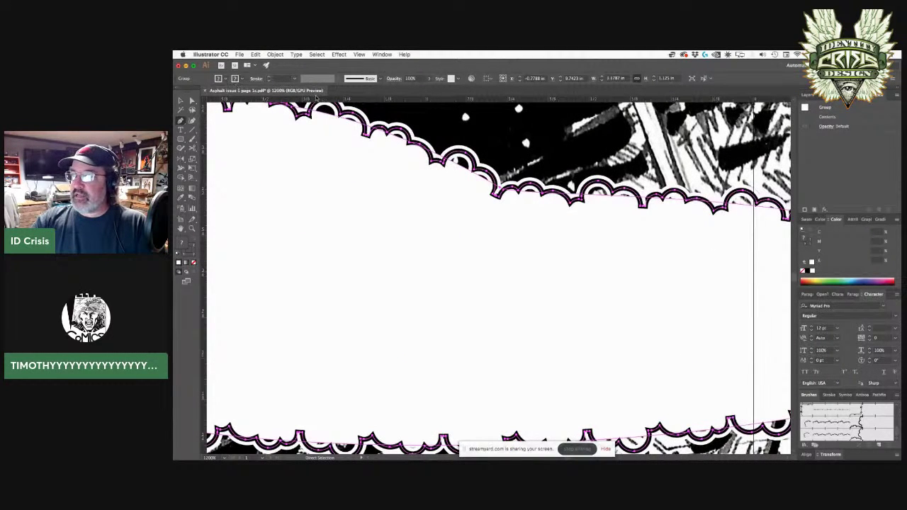
left_click(276, 55)
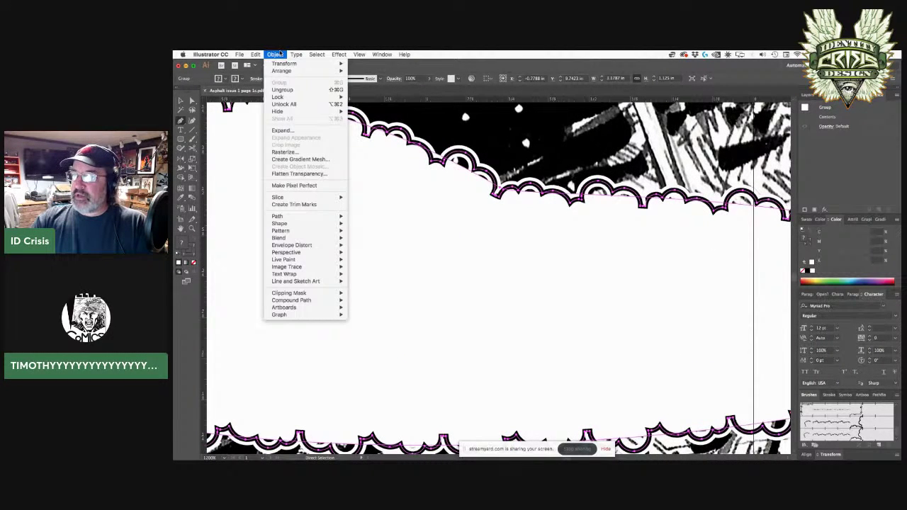
left_click(280, 54)
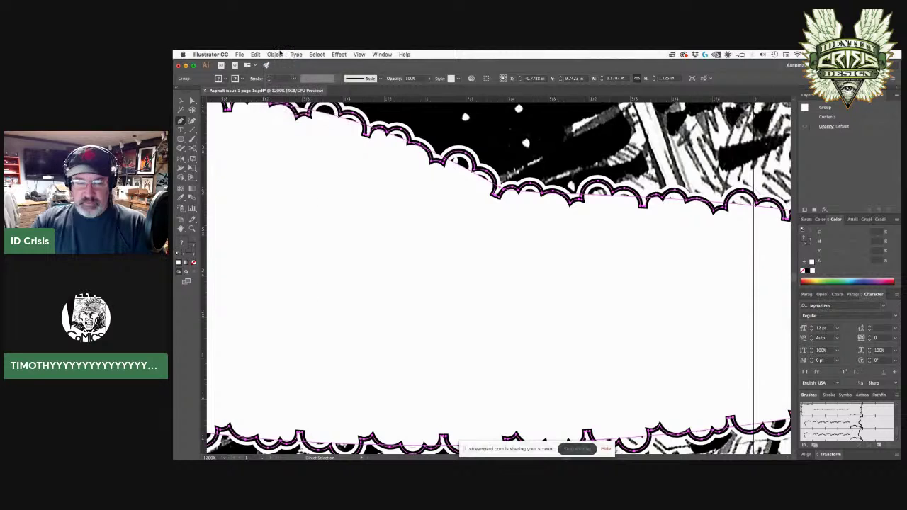
key("super+y")
key("v")
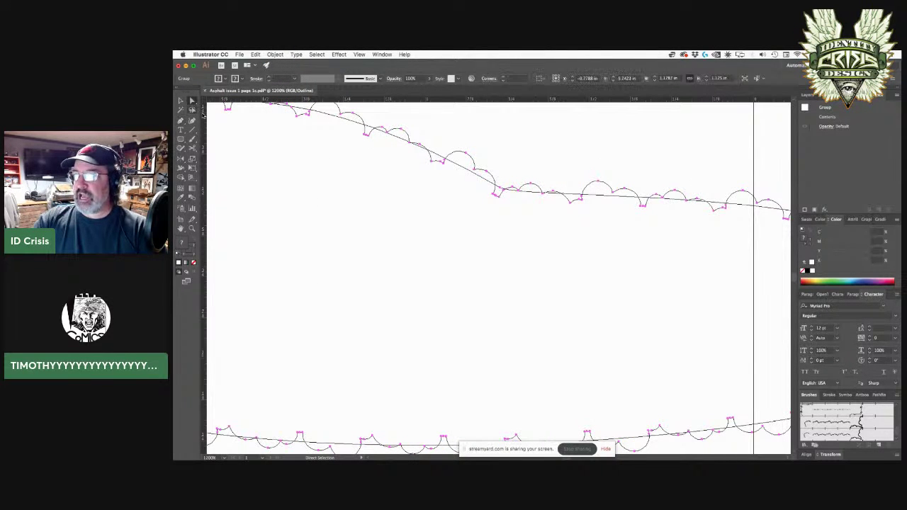
left_click(336, 134)
left_click(333, 117)
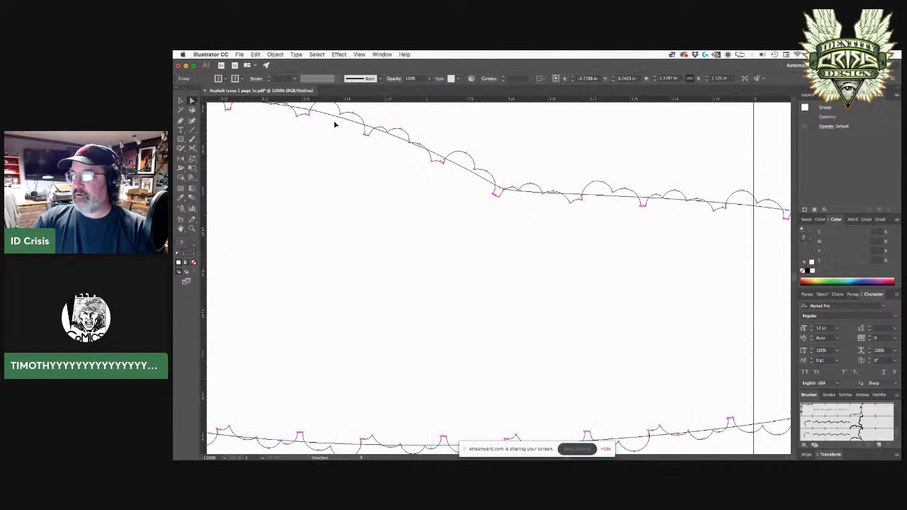
left_click(337, 126, "super")
left_click(339, 120, "super")
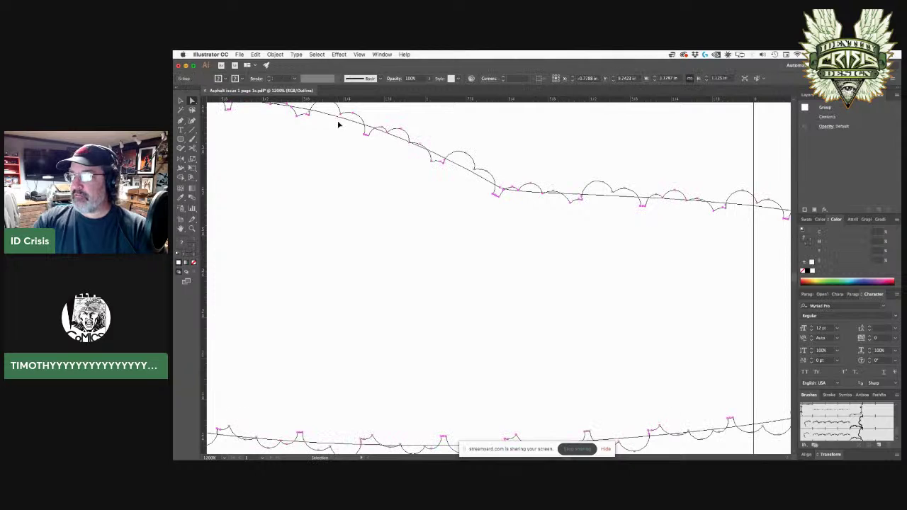
key("Delete")
key("super+z")
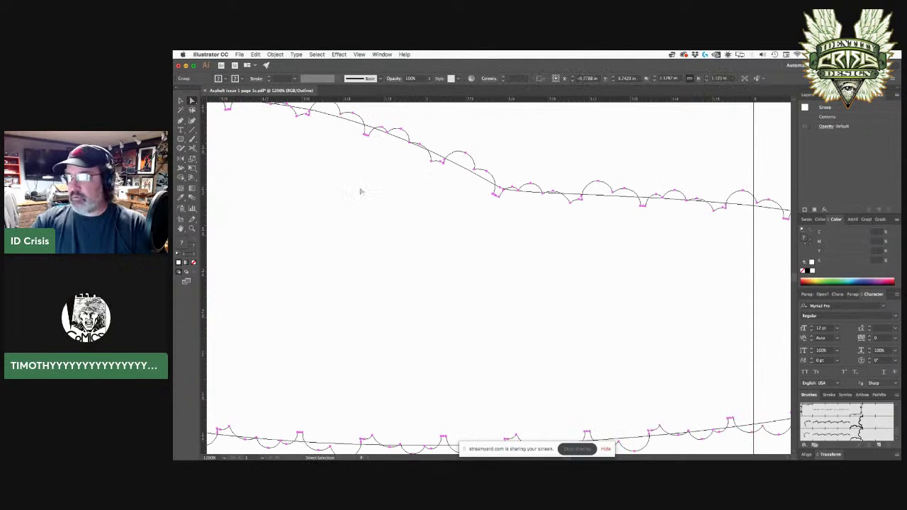
Delete the smooth white fill path from the expanded balloon and return to the preview view.
left_click(489, 239)
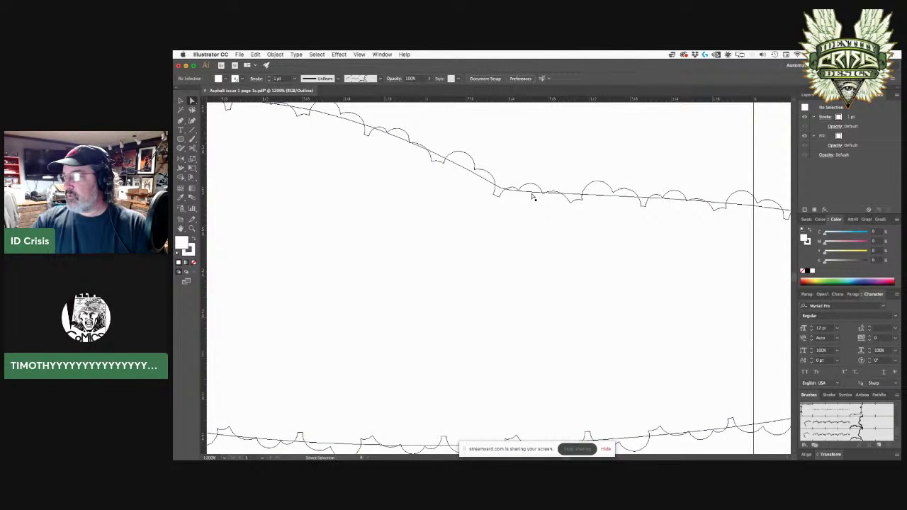
left_click(533, 196)
key("Delete")
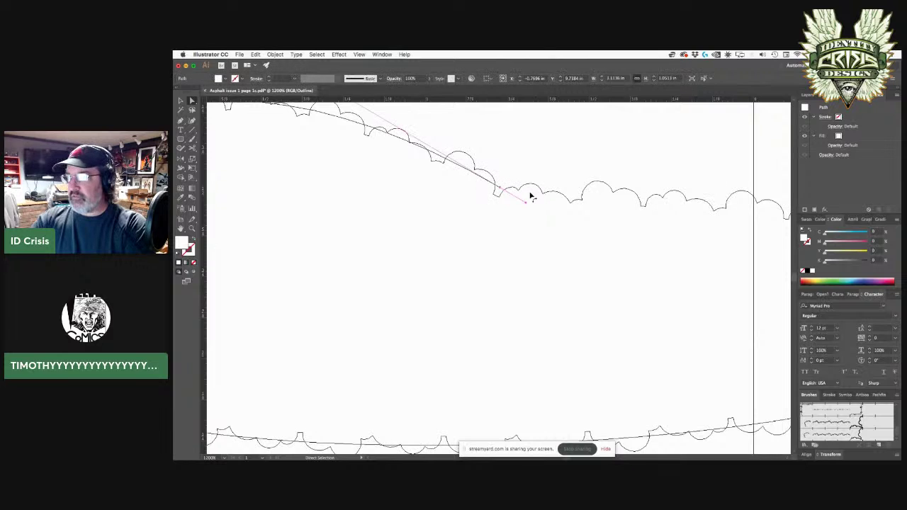
key("super+y")
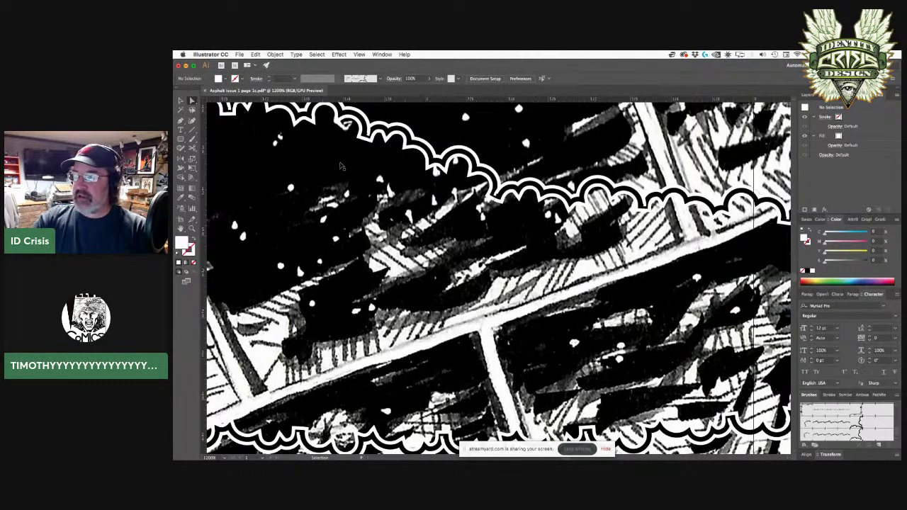
Expand both the fill and the stroke of the scalloped balloon group in outline view.
key("super+y")
left_click(369, 132)
key("a")
left_click(275, 55)
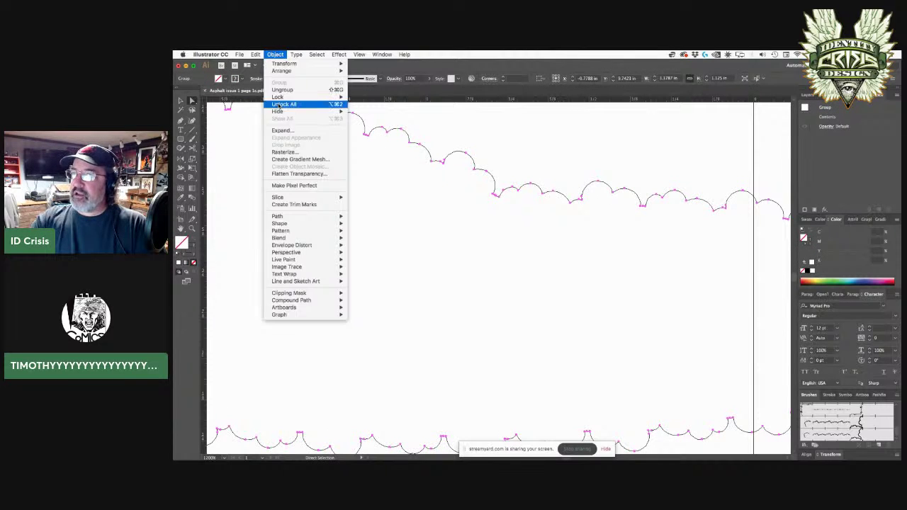
left_click(280, 130)
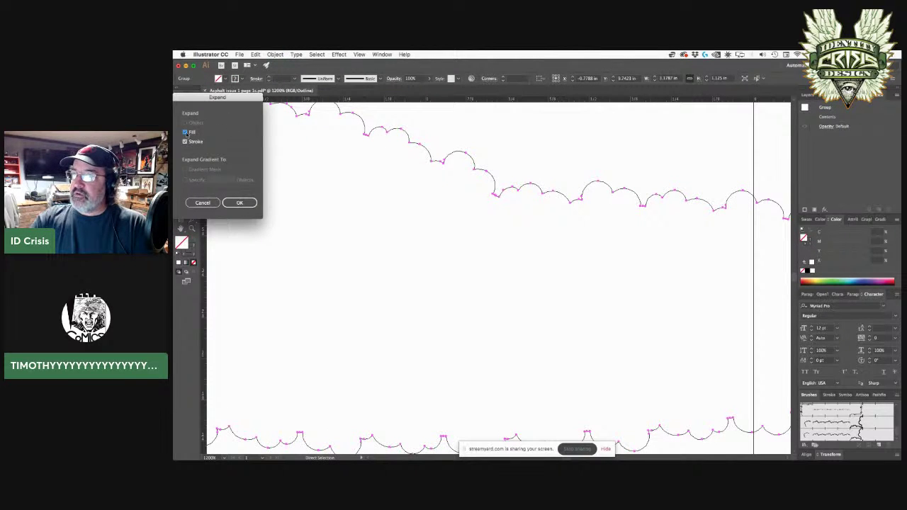
left_click(241, 203)
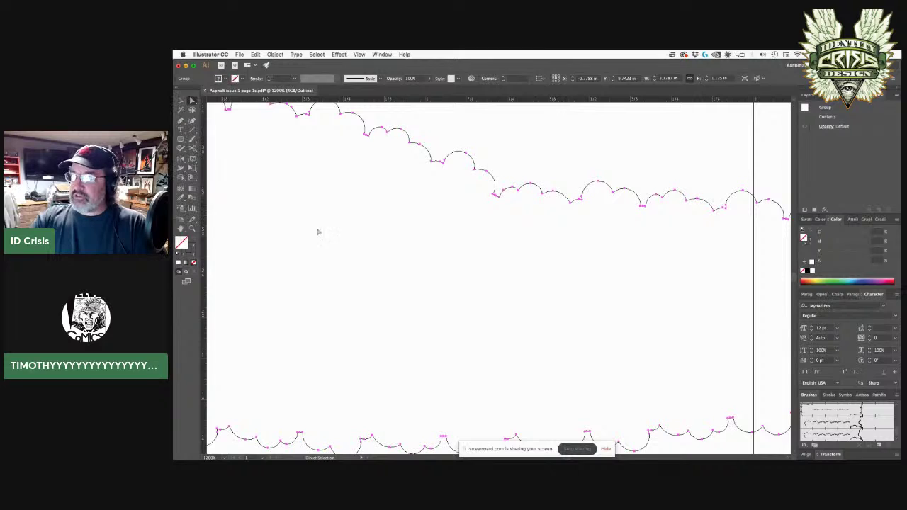
Check the balloon's upper scalloped edge in preview and outline views, and select the outermost pieces meeting at one seam.
left_click_drag(378, 217, 557, 331)
key("super+y")
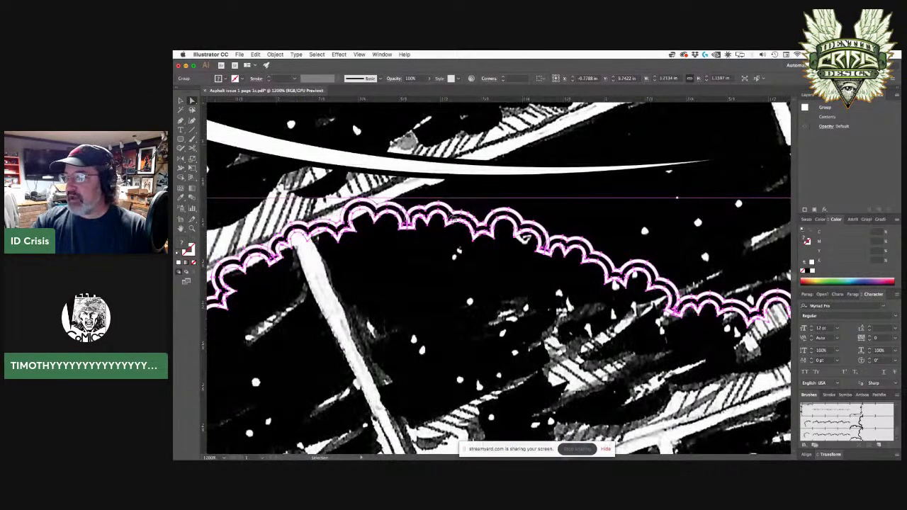
key("super+y")
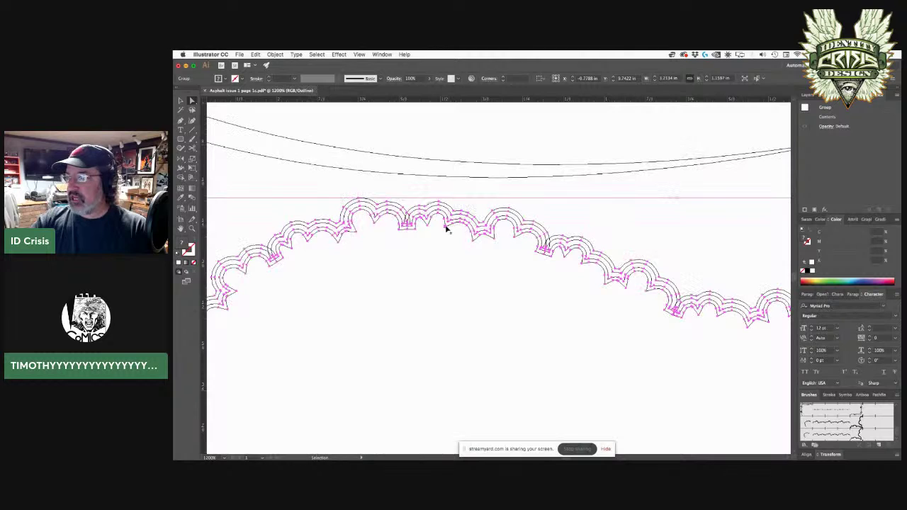
key("a")
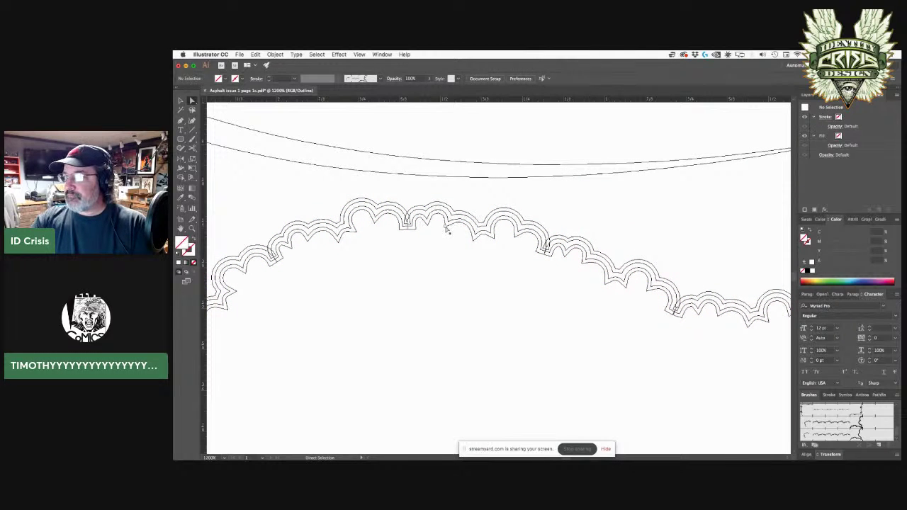
left_click(446, 230)
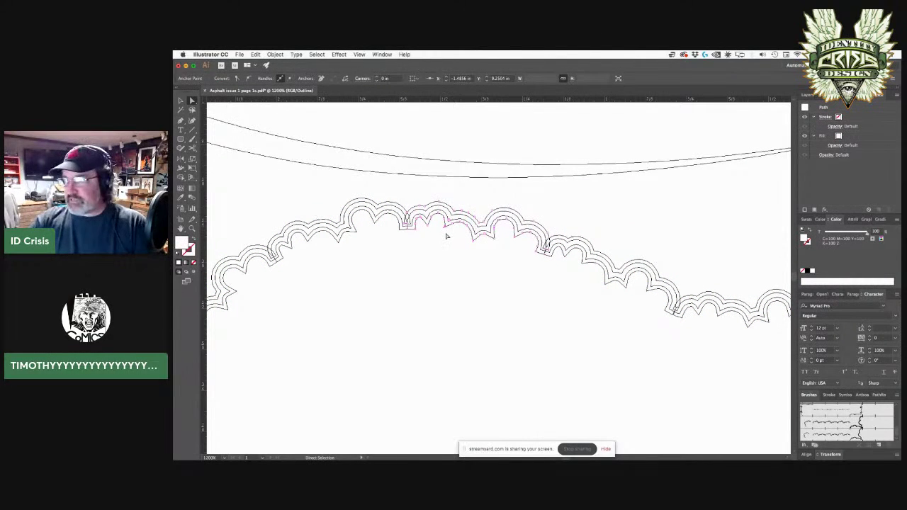
left_click(442, 234)
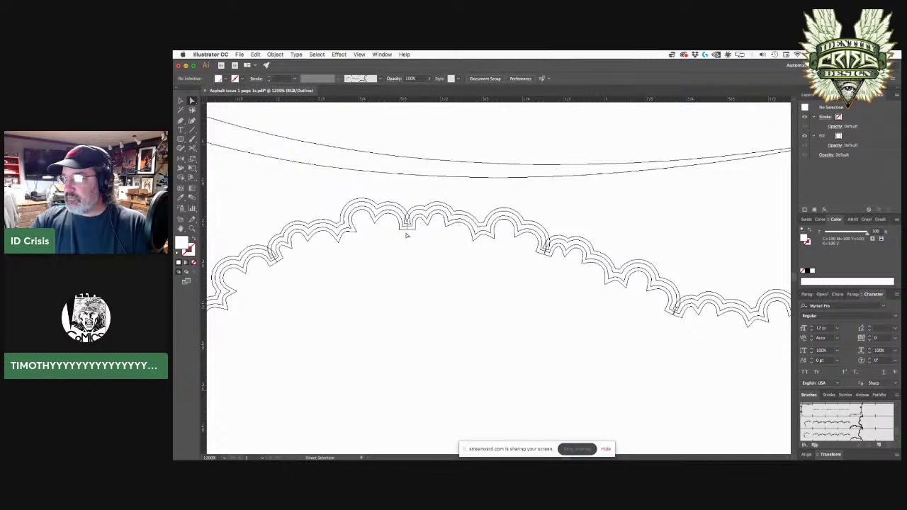
left_click(408, 229)
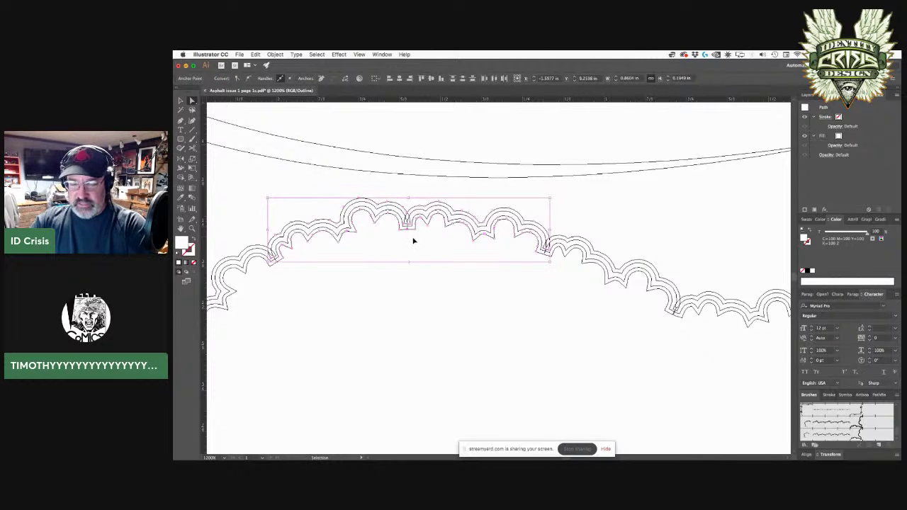
Unite the two adjoining white border pieces at the balloon's top seam into one shape.
key("super+plus")
key("super+plus")
key("super+plus")
key("super+plus")
key("super+plus")
key("super+plus")
key("super+plus")
key("super+plus")
left_click(575, 300)
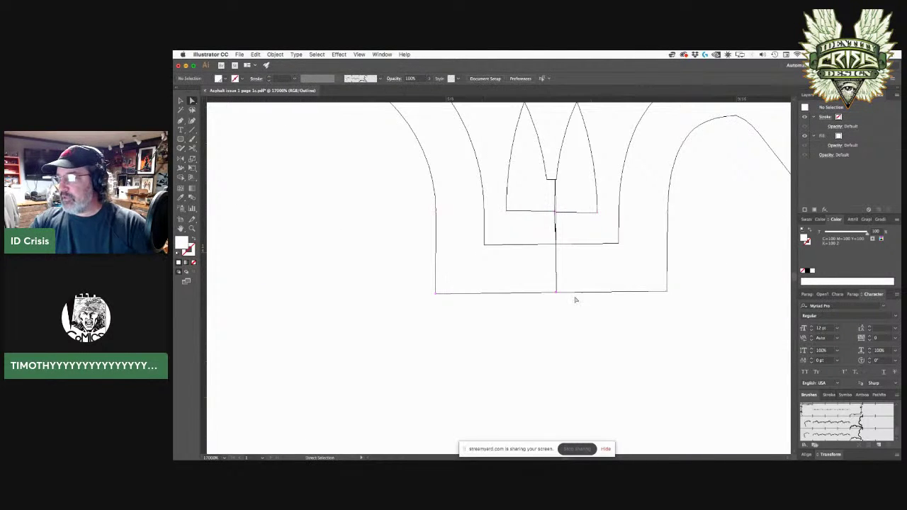
left_click(583, 292)
left_click(533, 295)
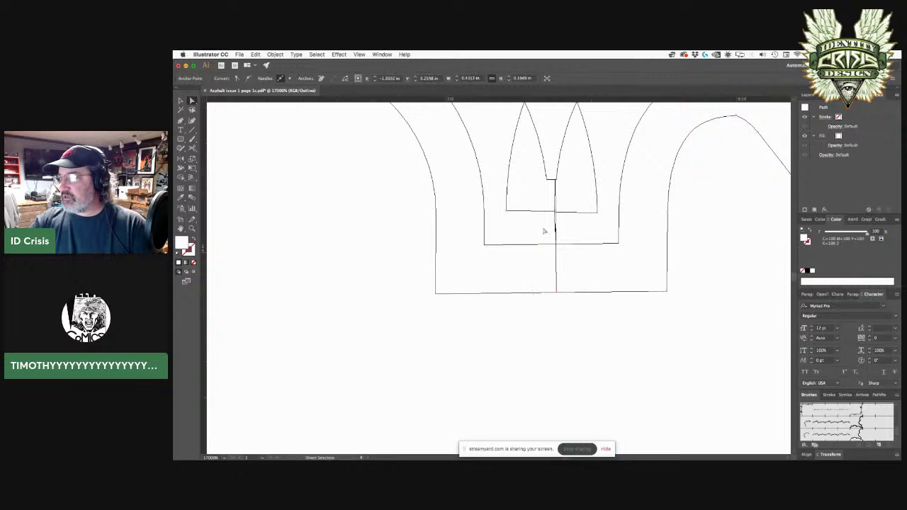
left_click_drag(564, 279, 540, 305)
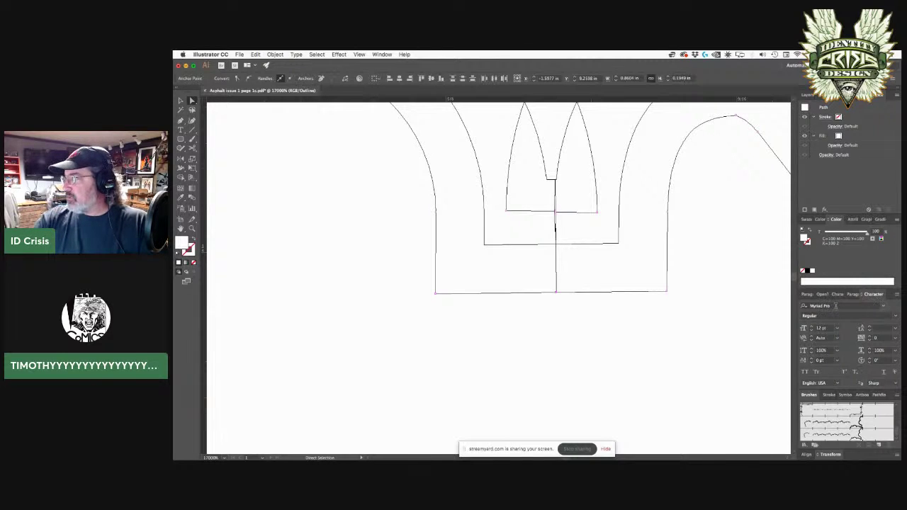
left_click(875, 396)
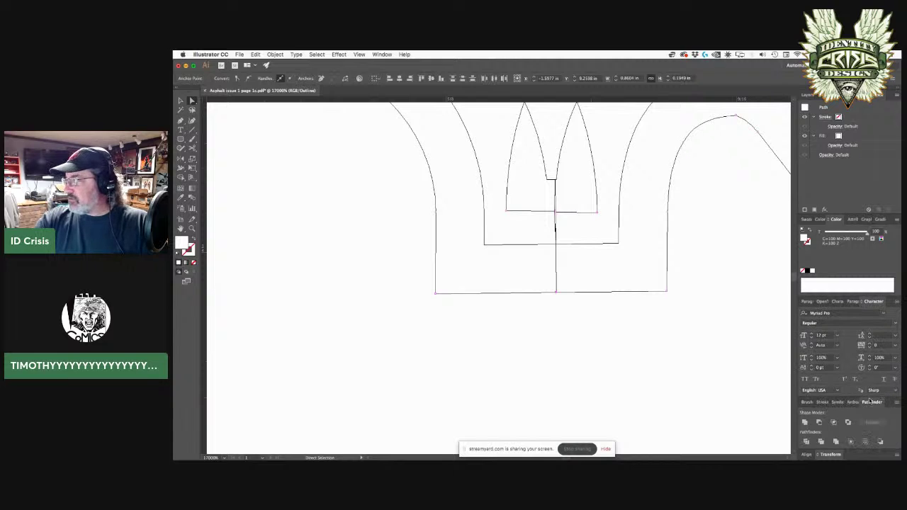
left_click(806, 423)
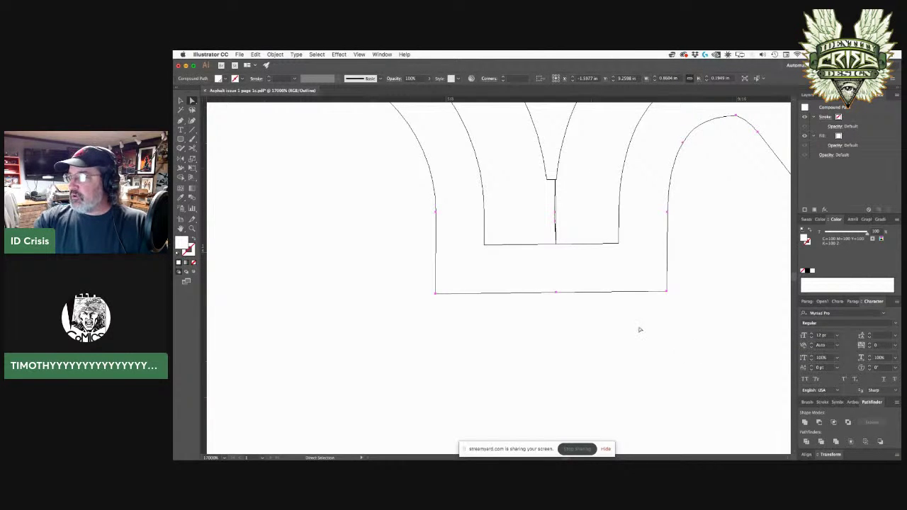
key("super+minus")
key("super+minus")
left_click_drag(507, 333, 516, 382)
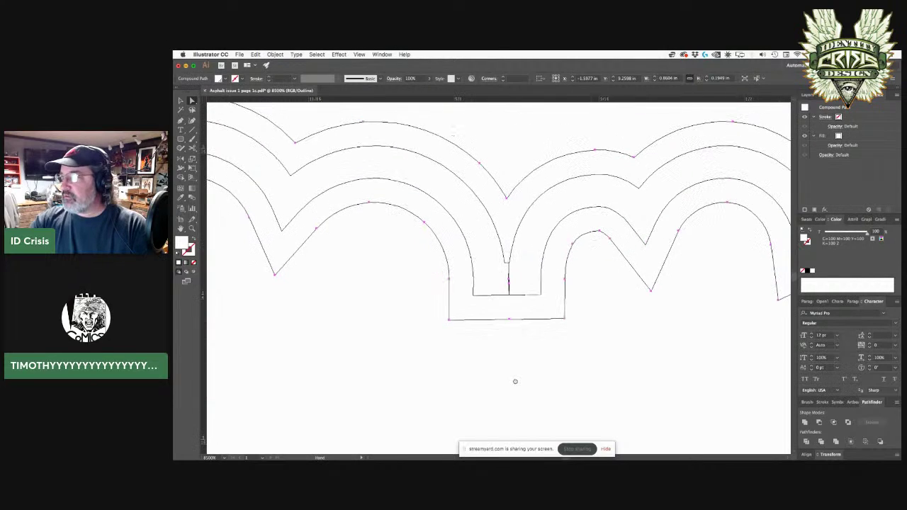
left_click(515, 387)
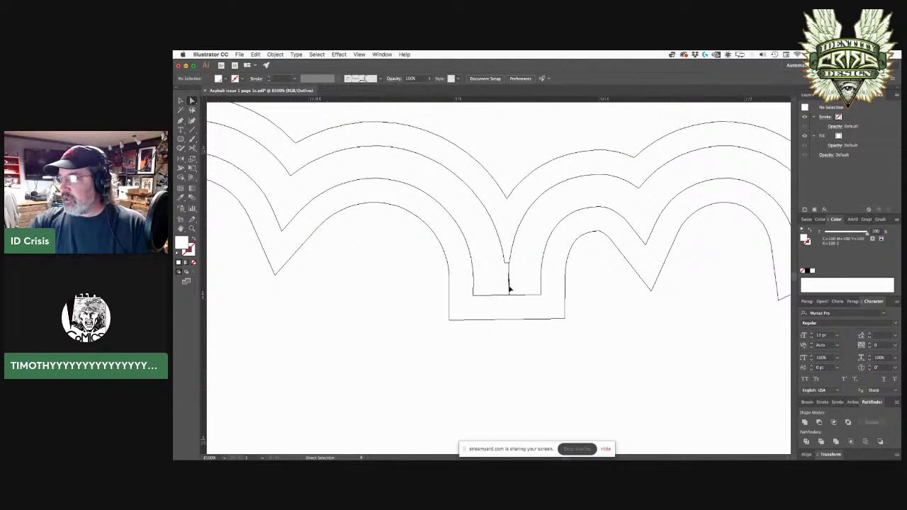
left_click(511, 290)
left_click_drag(509, 296, 518, 287)
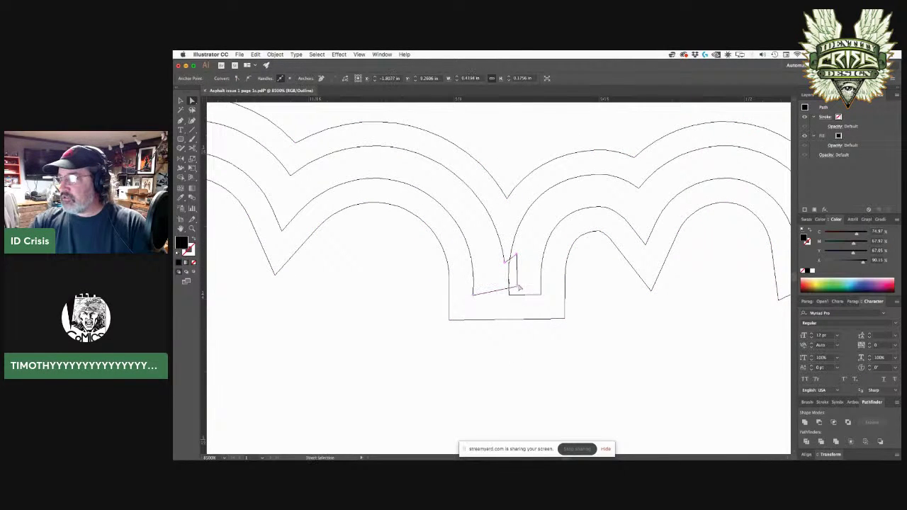
key("super+z")
Unite the two adjoining black outline pieces at the same top seam into one shape.
left_click(524, 302)
left_click_drag(524, 304, 506, 287)
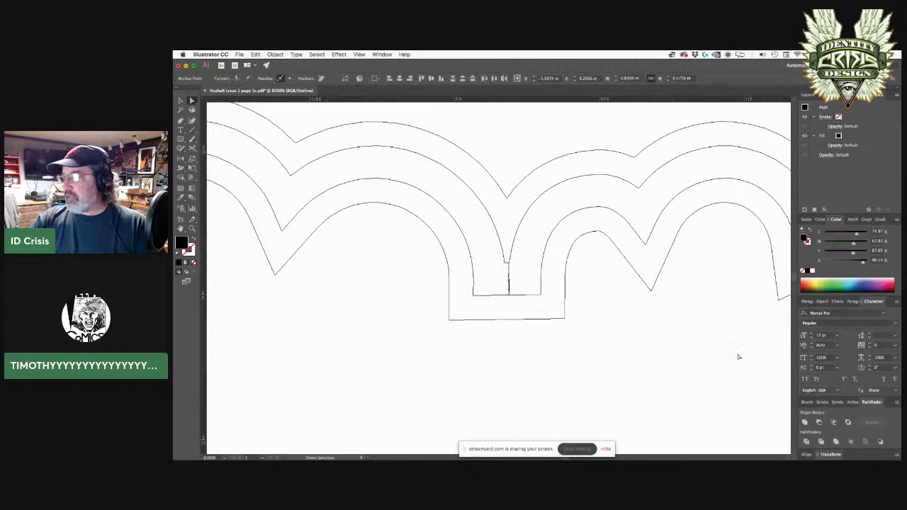
key("super+y")
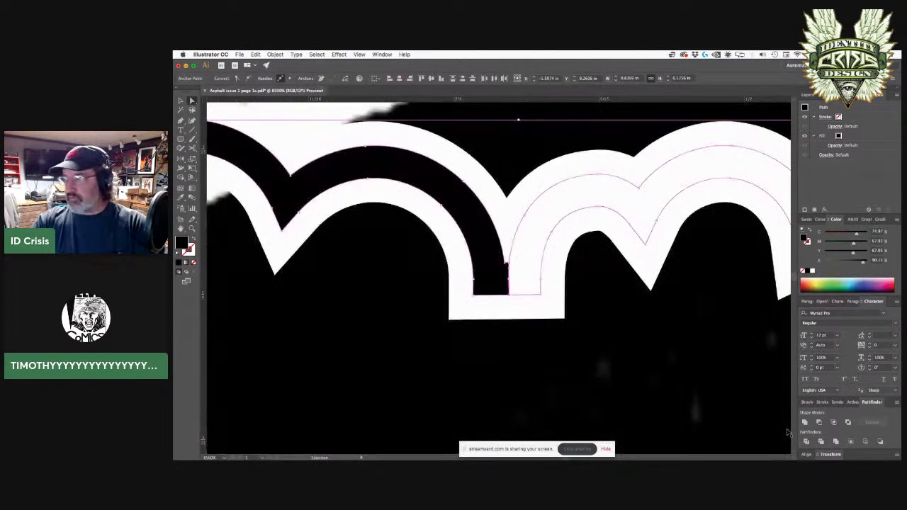
left_click(804, 422)
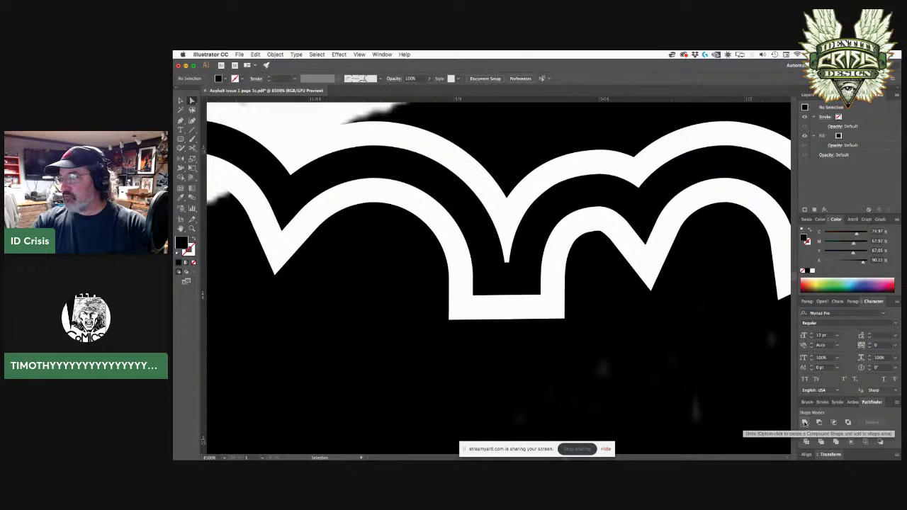
Delete the small leftover path fragments inside the united outline at the top seam.
key("super+y")
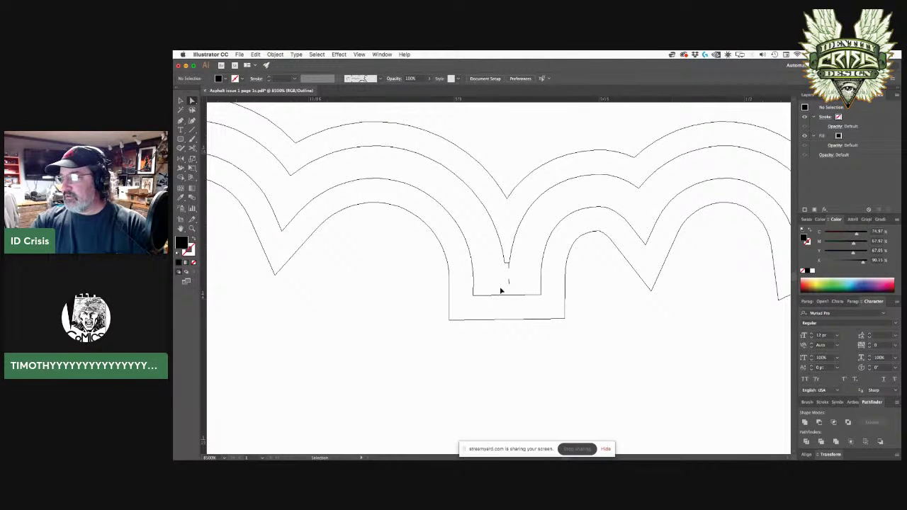
left_click(516, 270)
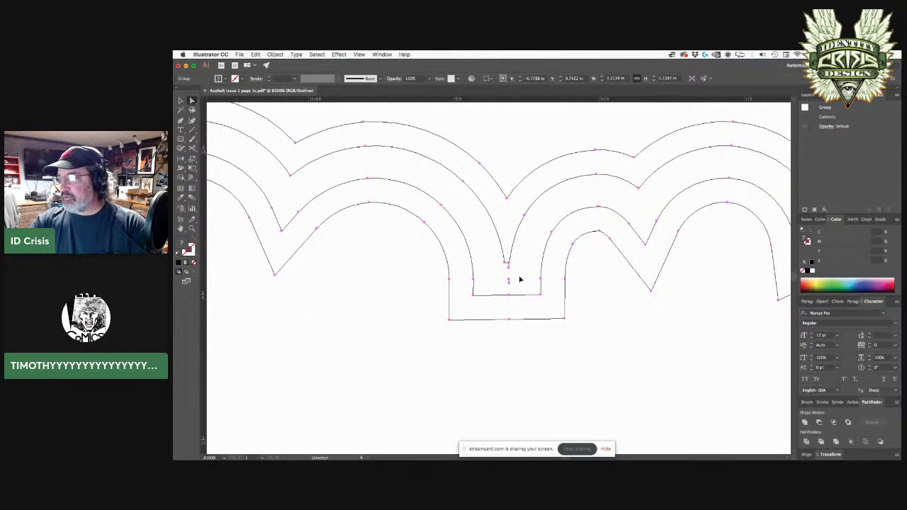
left_click(519, 280)
key("a")
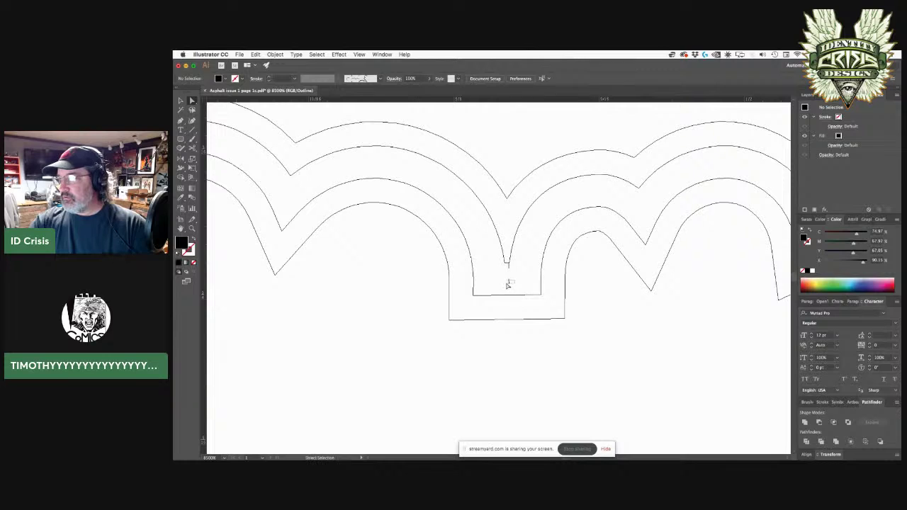
left_click(508, 284)
key("Delete")
left_click_drag(509, 268, 518, 291)
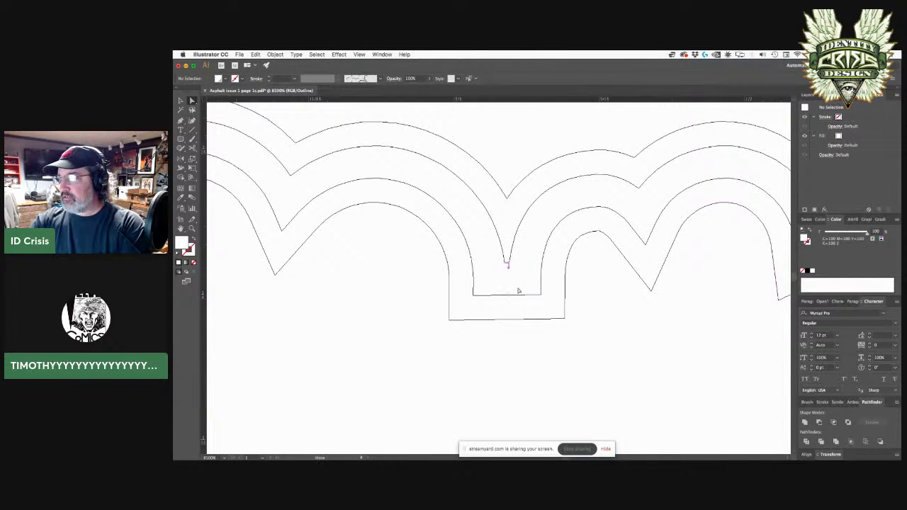
key("Delete")
left_click(515, 276)
left_click(510, 271)
key("Delete")
left_click(518, 285)
Widen the narrow notch in the black outline by moving its corner anchor outward, and remove the extra anchor on its base.
left_click_drag(509, 265, 514, 263)
key("p")
left_click(509, 263)
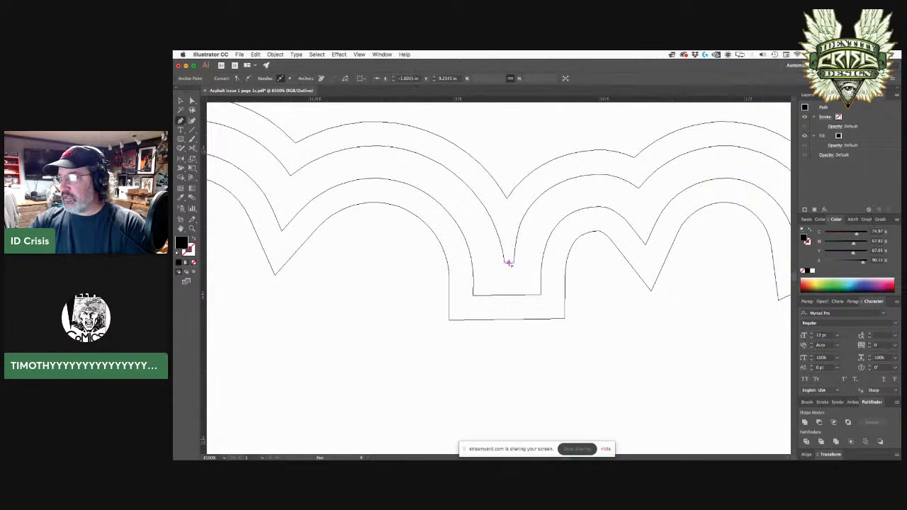
key("super+z")
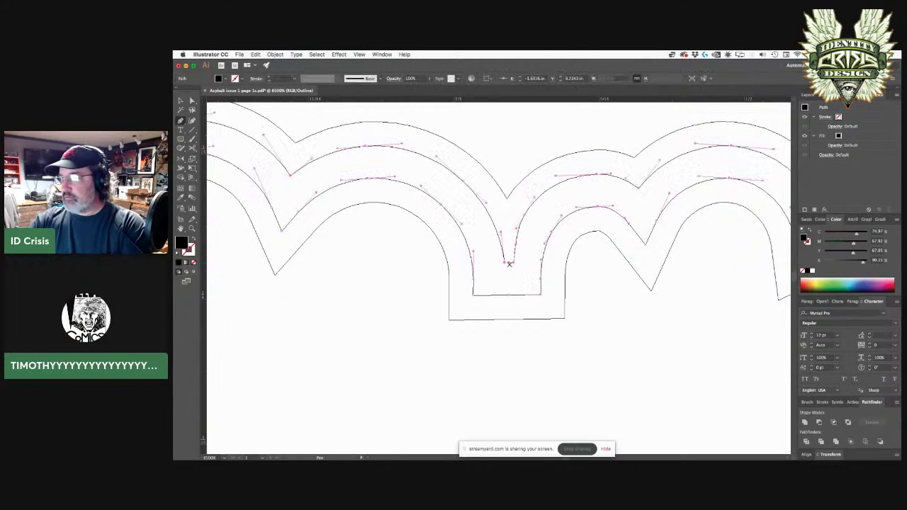
left_click(508, 263)
key("a")
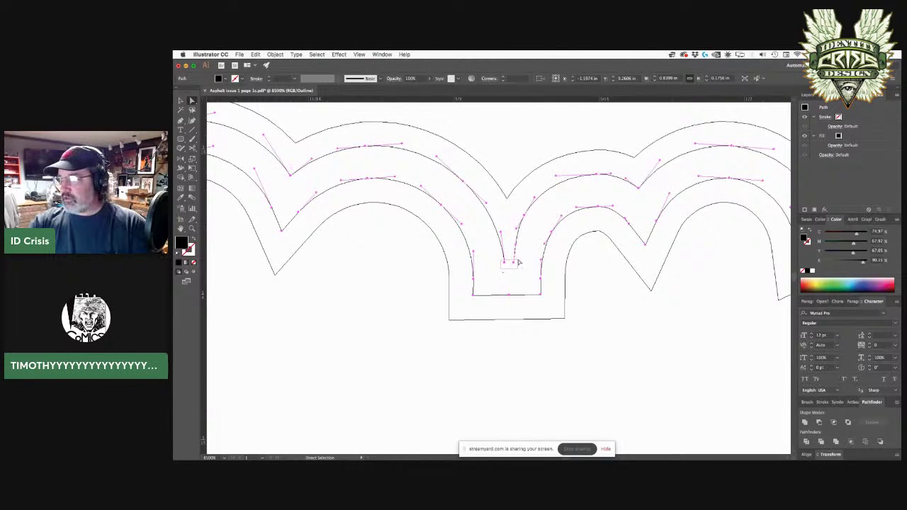
left_click(518, 263)
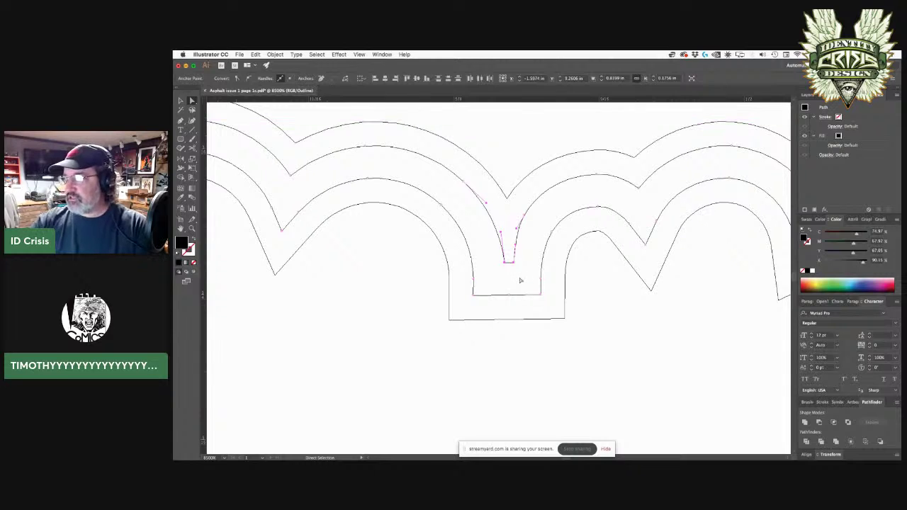
left_click(520, 280)
Unite the two white border pieces that meet at the next seam along the balloon's upper-left curve.
key("super+minus")
key("super+minus")
key("super+minus")
key("super+minus")
key("super+minus")
left_click_drag(575, 373, 669, 358)
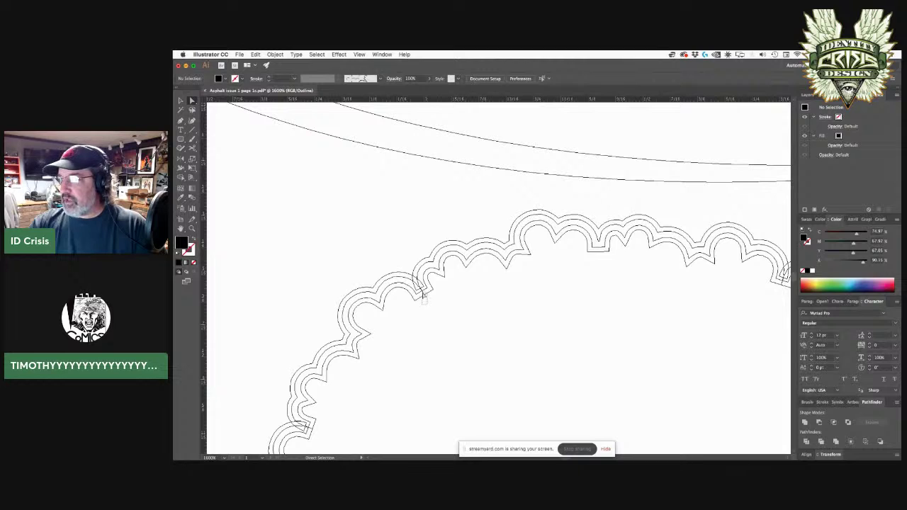
key("super+a")
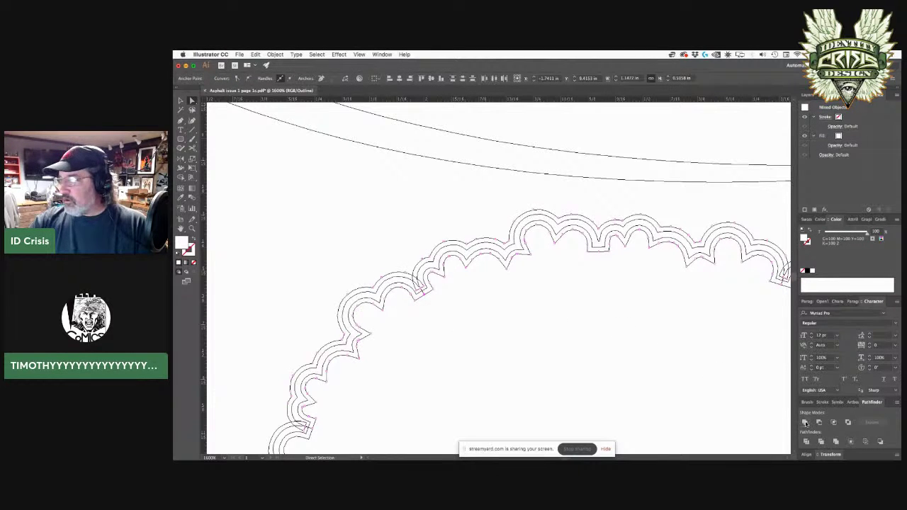
left_click(670, 383)
Unite the adjoining white border pieces at the seam on the balloon's left side.
scroll(462, 324, "down", 3)
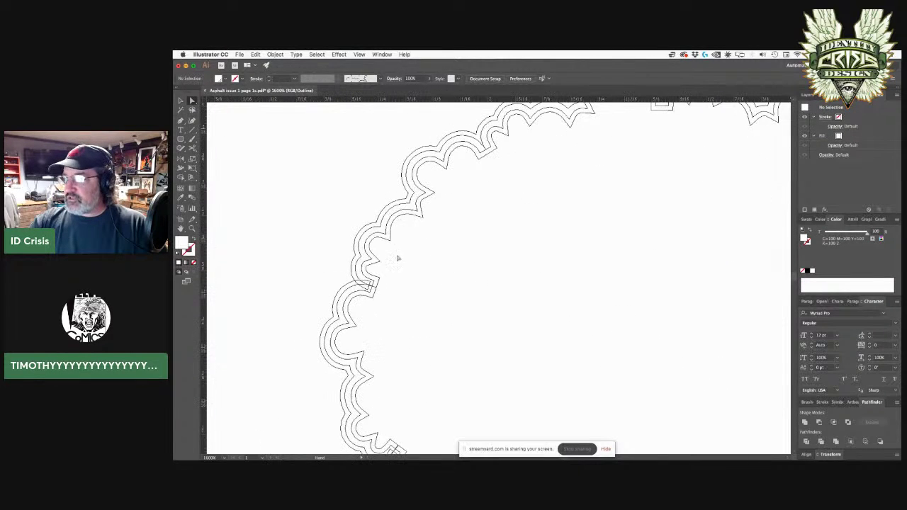
key("super+a")
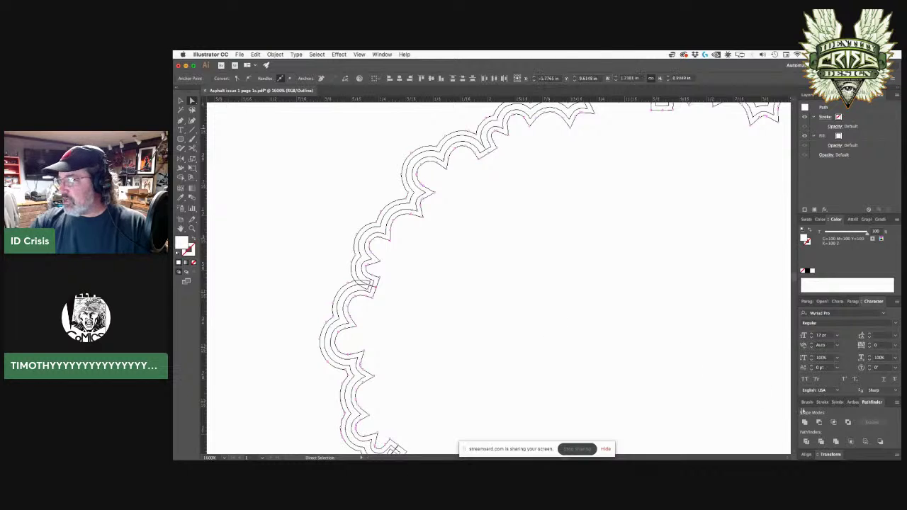
left_click(805, 424)
left_click(646, 371)
Unite the adjoining white border pieces at the seam on the balloon's lower-left curve.
left_click_drag(597, 373, 559, 319)
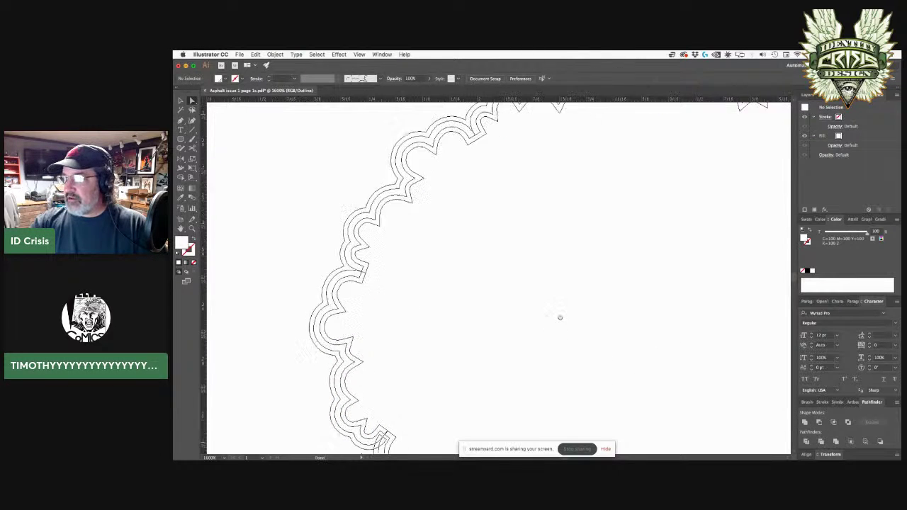
left_click_drag(475, 336, 379, 208)
left_click_drag(321, 294, 300, 310)
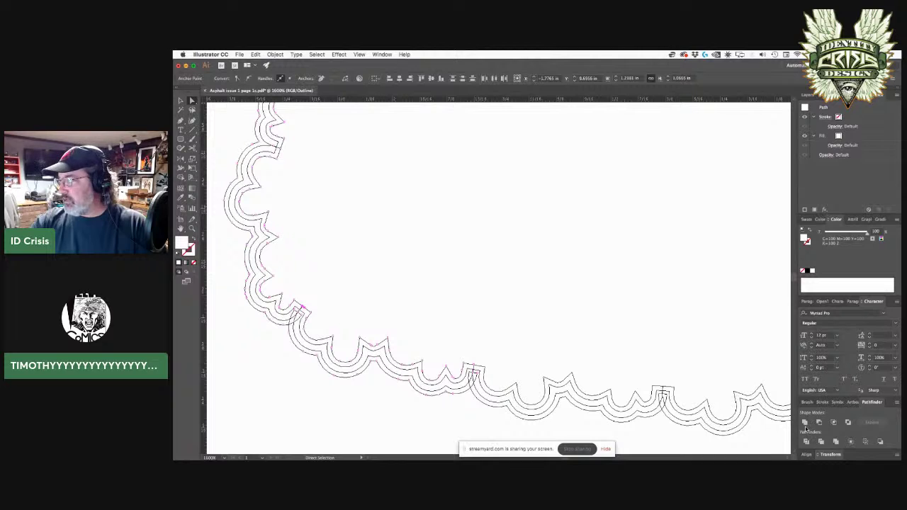
left_click(575, 356)
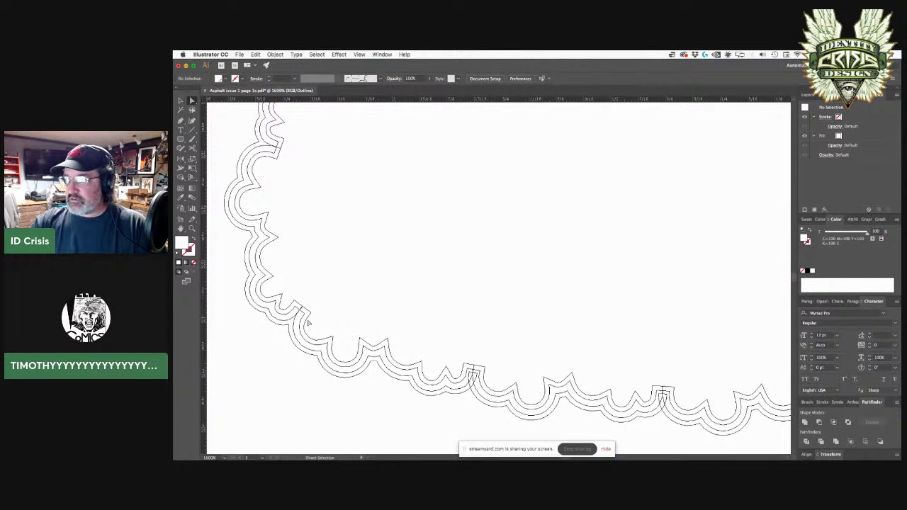
Delete the extra anchor at the seam on the balloon's lower-left curve and return to Preview mode.
left_click_drag(304, 310, 310, 300)
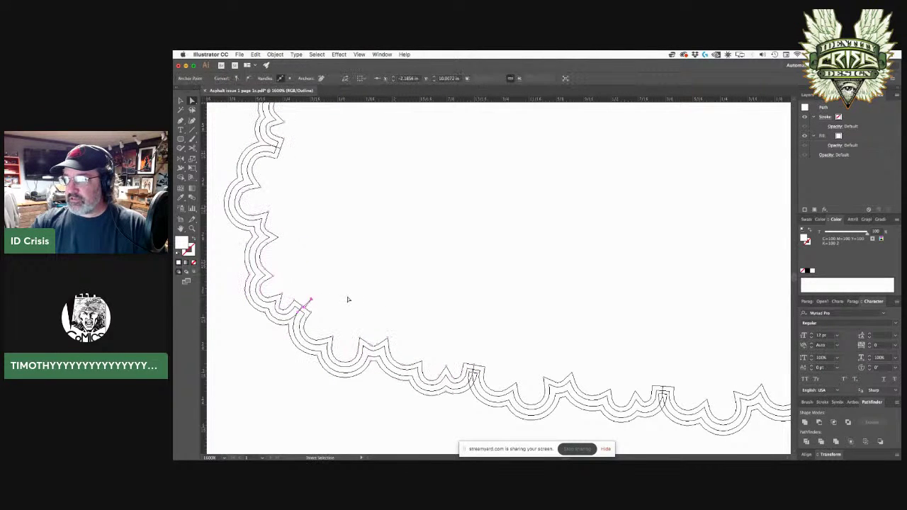
key("Delete")
left_click(435, 292)
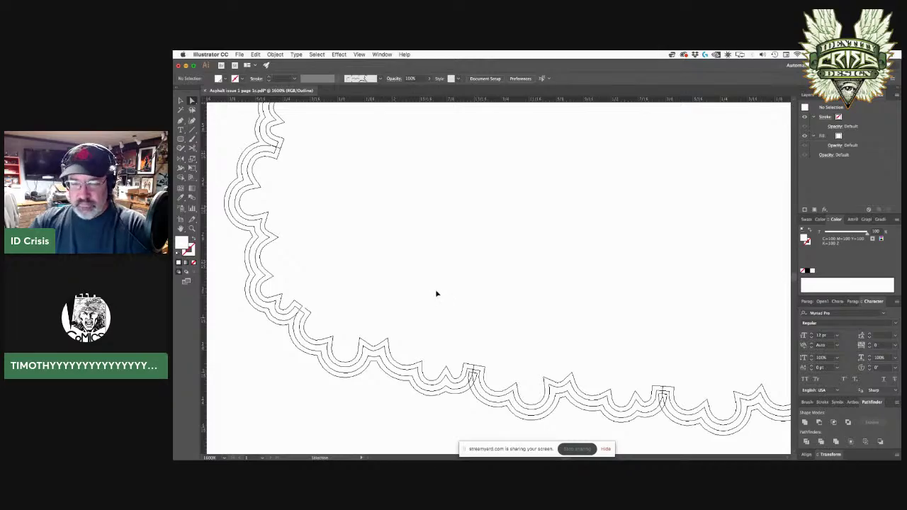
key("super+minus")
key("super+minus")
key("super+y")
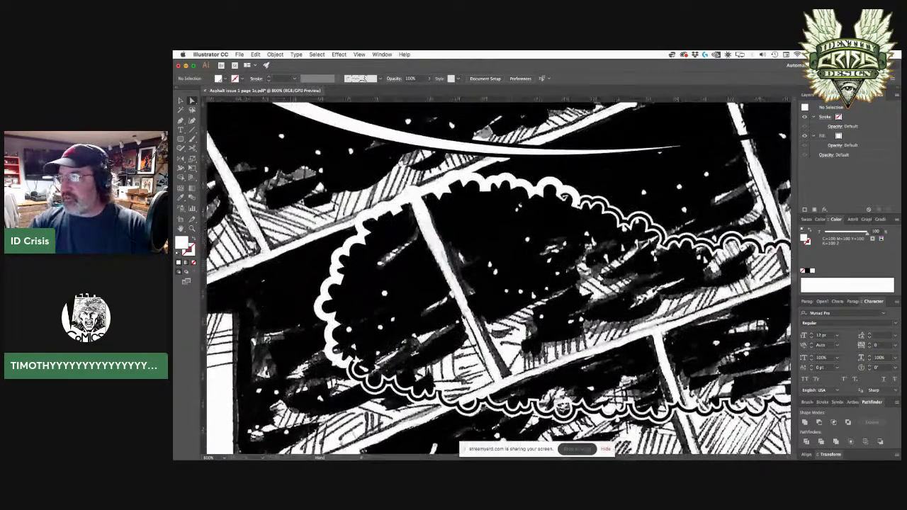
left_click(563, 229)
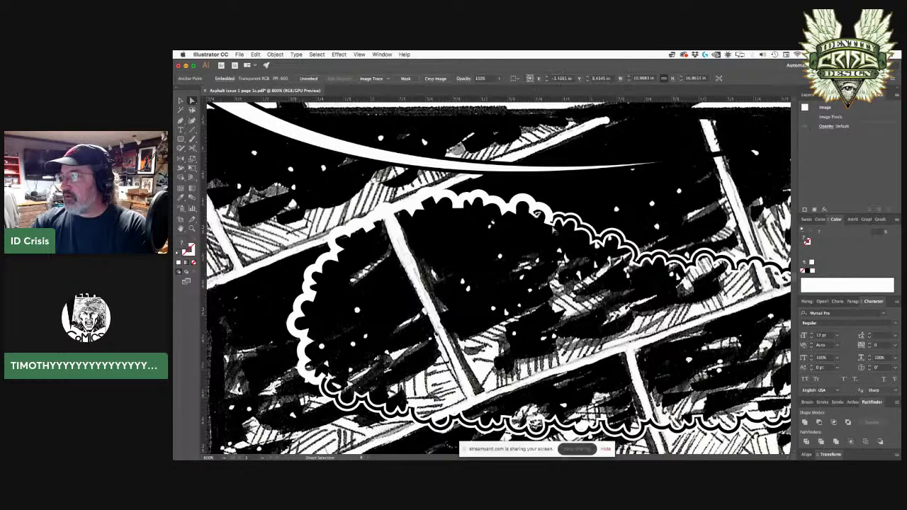
left_click(550, 227)
left_click(548, 224)
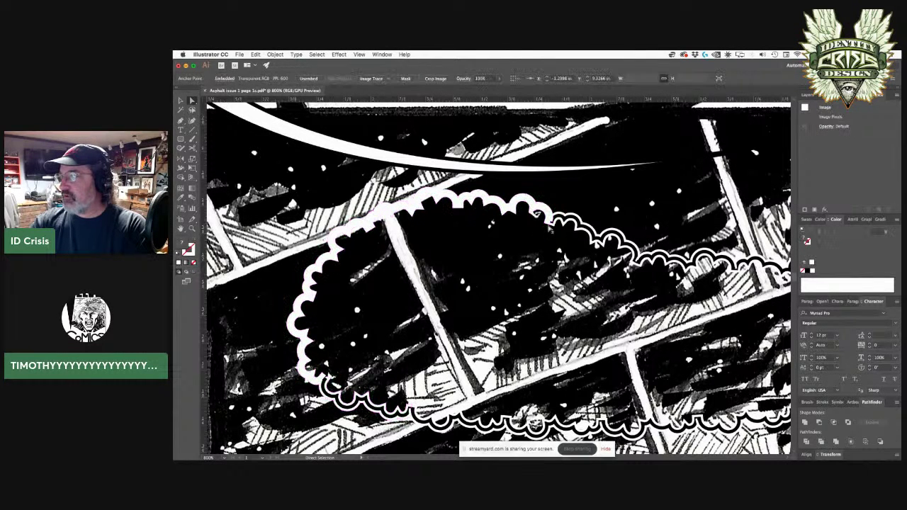
left_click(554, 210)
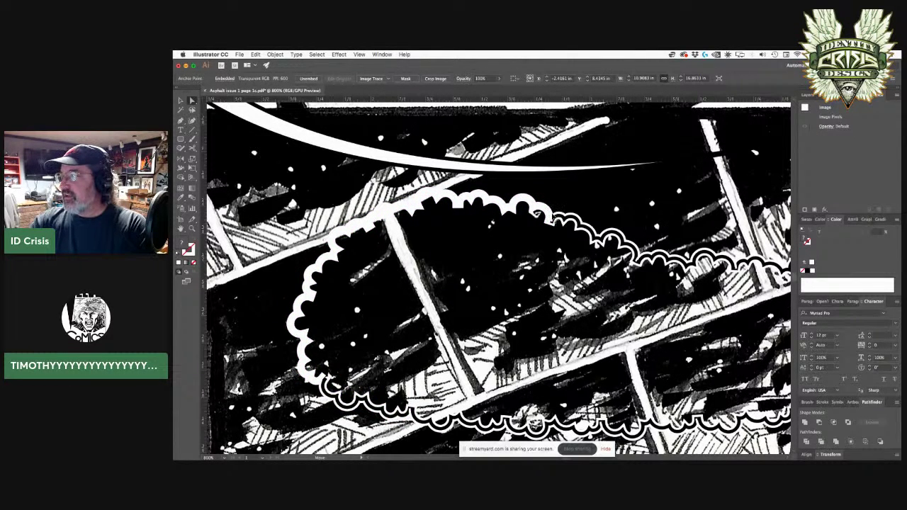
left_click_drag(560, 211, 555, 216)
key("super+z")
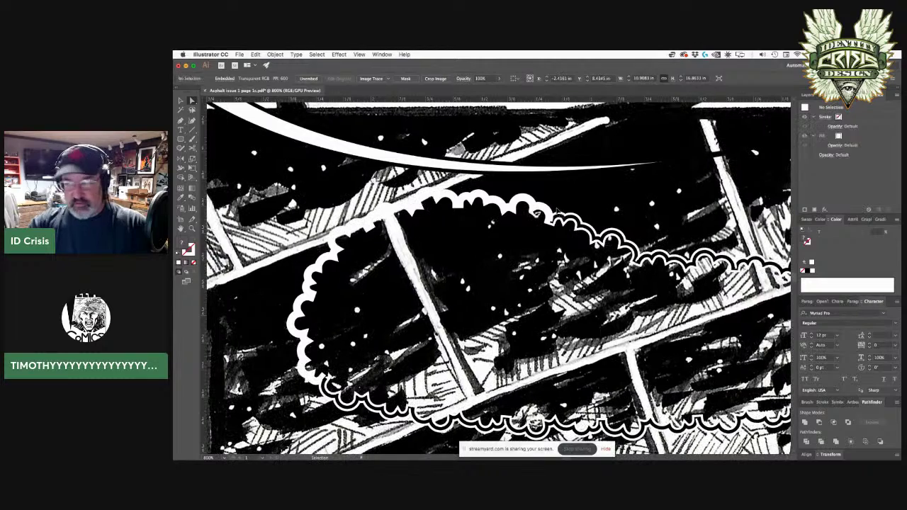
Unite the adjoining white border pieces at the seam on the balloon's top edge, where it starts sloping down.
left_click(552, 217)
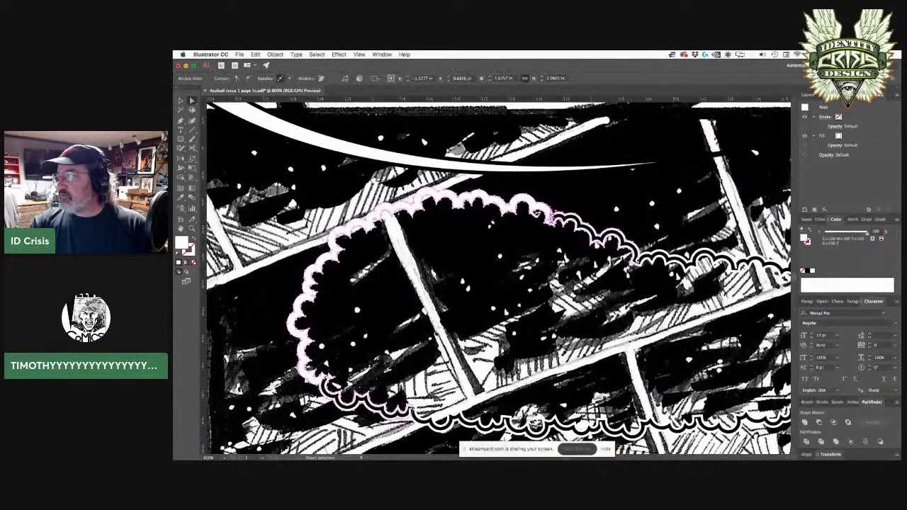
left_click(804, 422)
left_click(567, 286)
key("a")
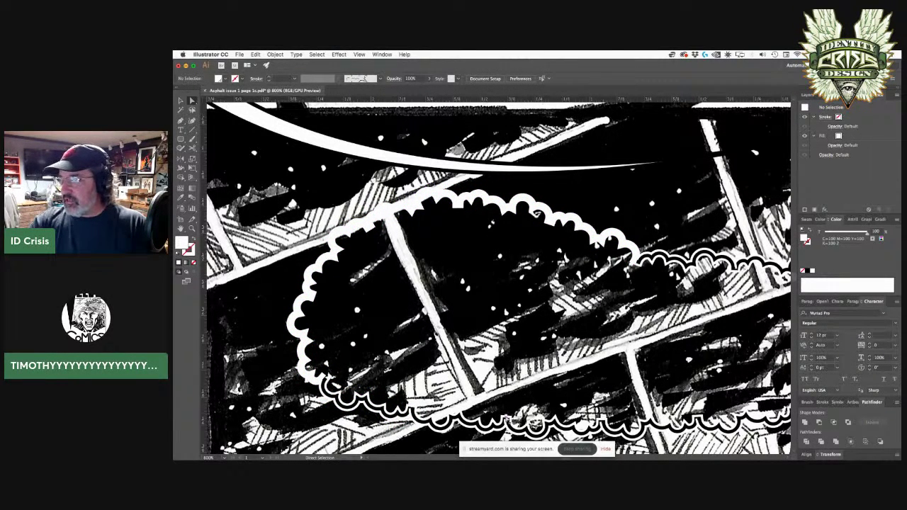
Unite the two neighbouring border pieces along the balloon's bottom edge.
left_click(512, 420)
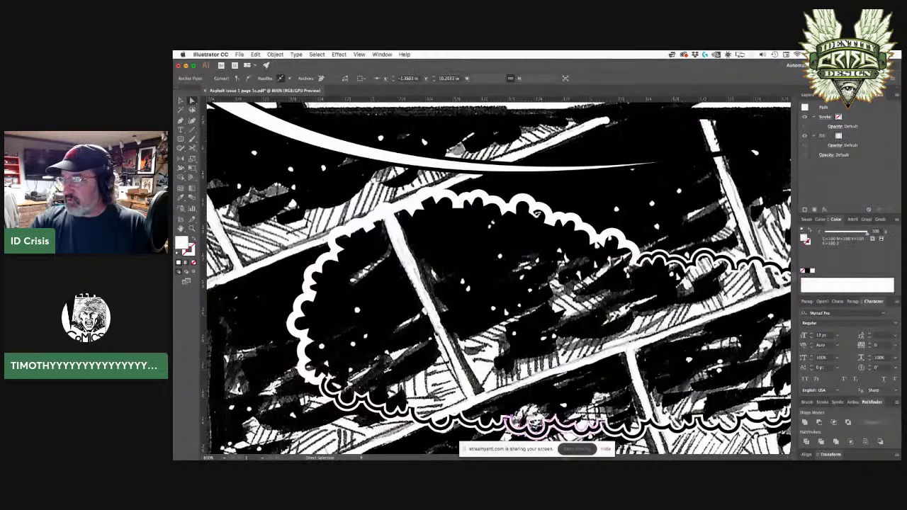
left_click_drag(510, 418, 509, 421)
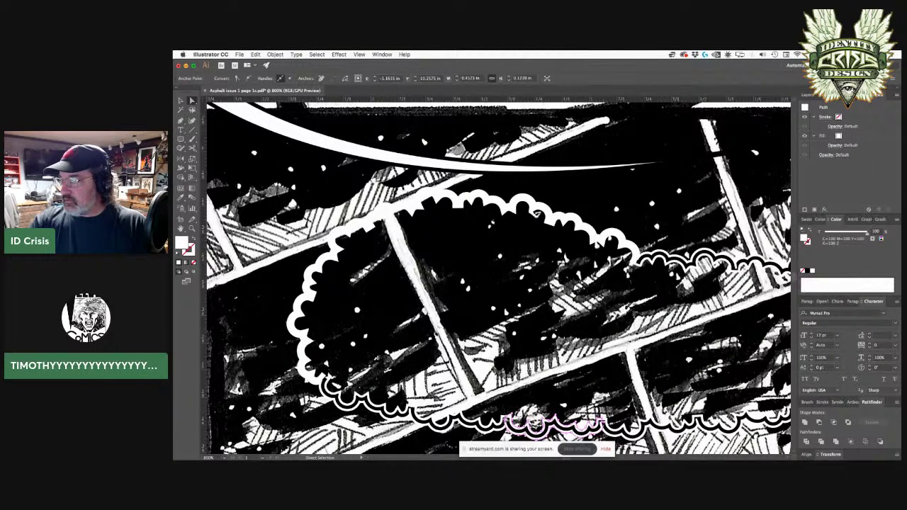
left_click(504, 418, "shift")
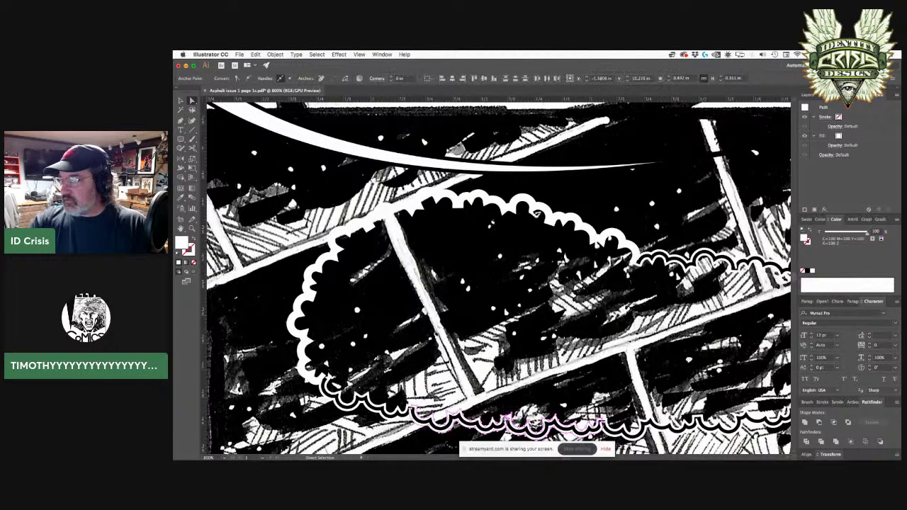
left_click(806, 423)
In Outline mode, remove the stray anchor from the inner line at the balloon's lower-left seam.
left_click_drag(634, 403, 481, 342)
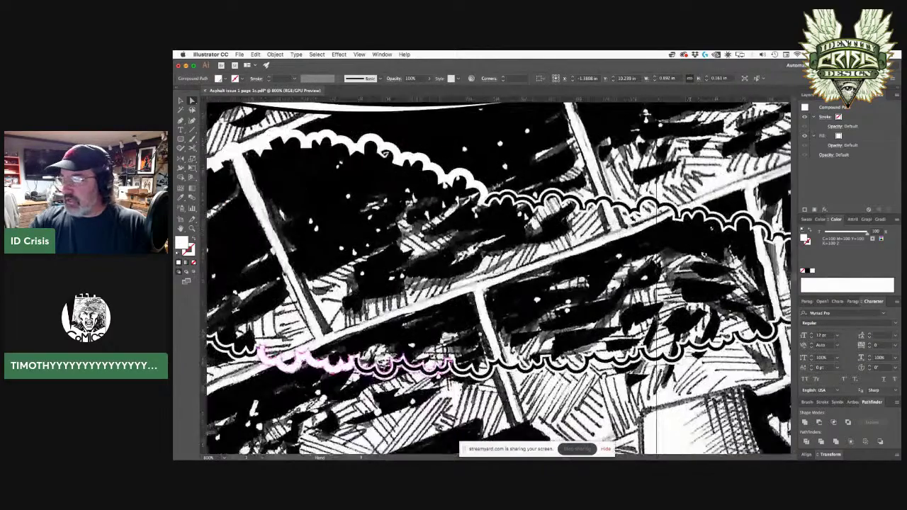
left_click_drag(376, 204, 569, 221)
key("z")
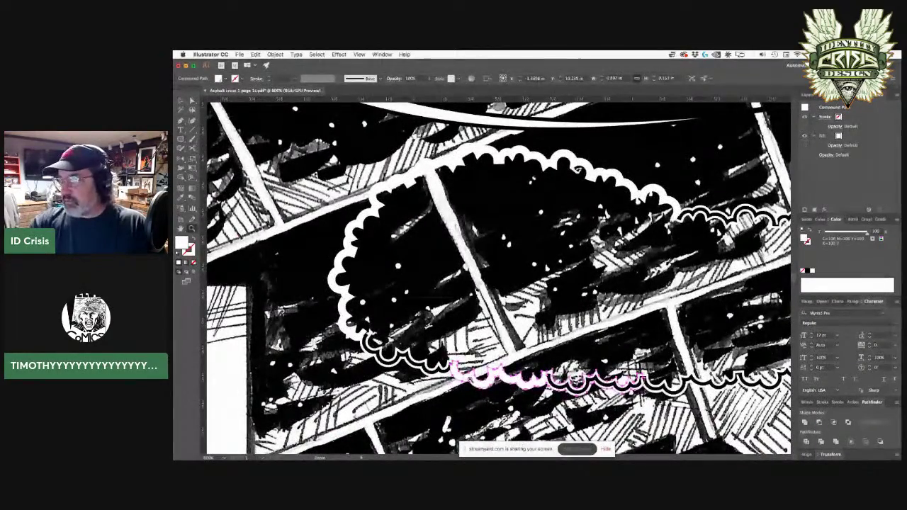
left_click(497, 398)
key("ctrl+y")
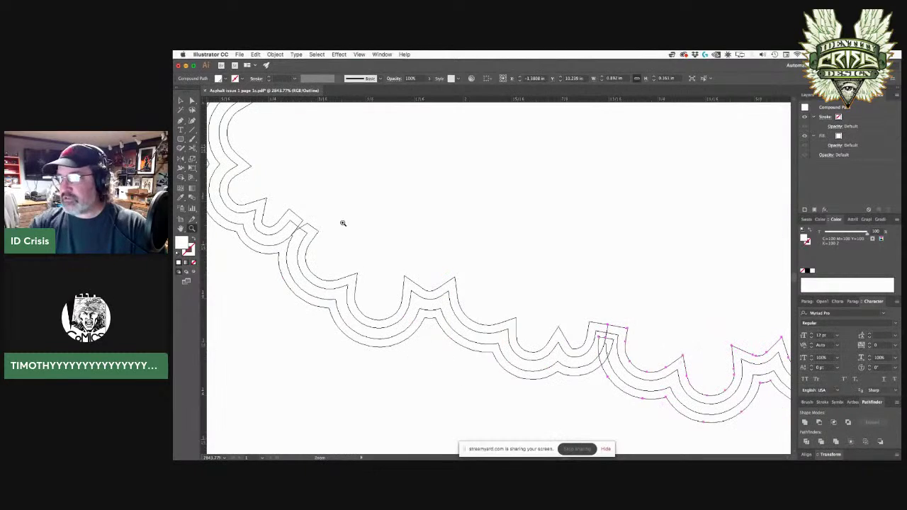
key("a")
left_click(324, 214)
left_click_drag(306, 224, 301, 220)
left_click(301, 222)
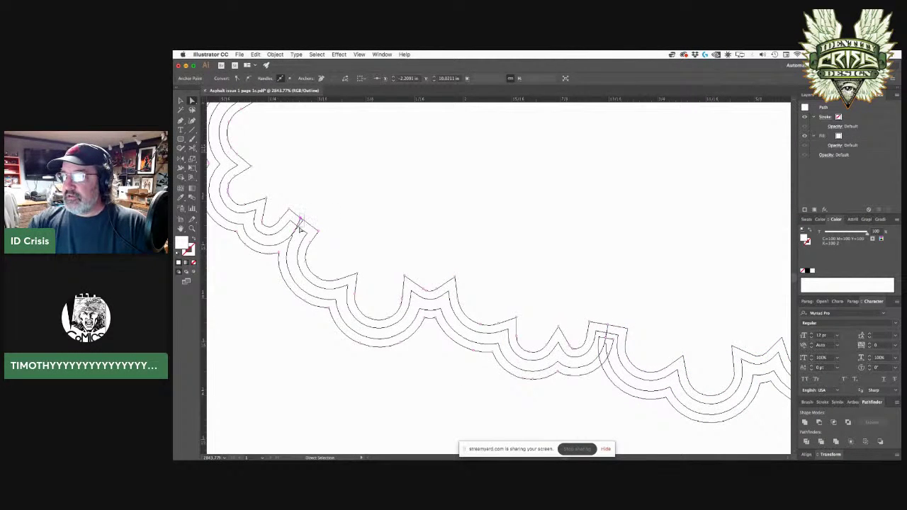
left_click(635, 317)
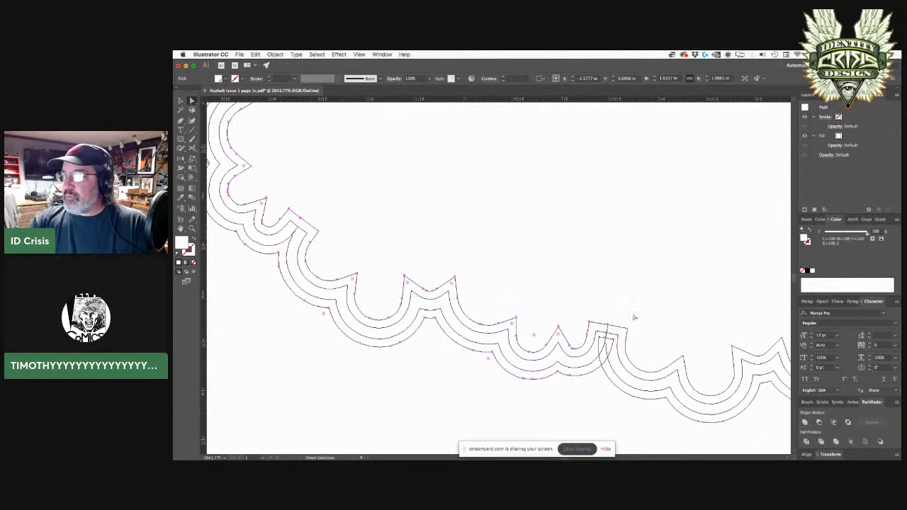
Unite the overlapping border pieces at the next seam along the balloon's lower edge.
left_click_drag(611, 329, 602, 331)
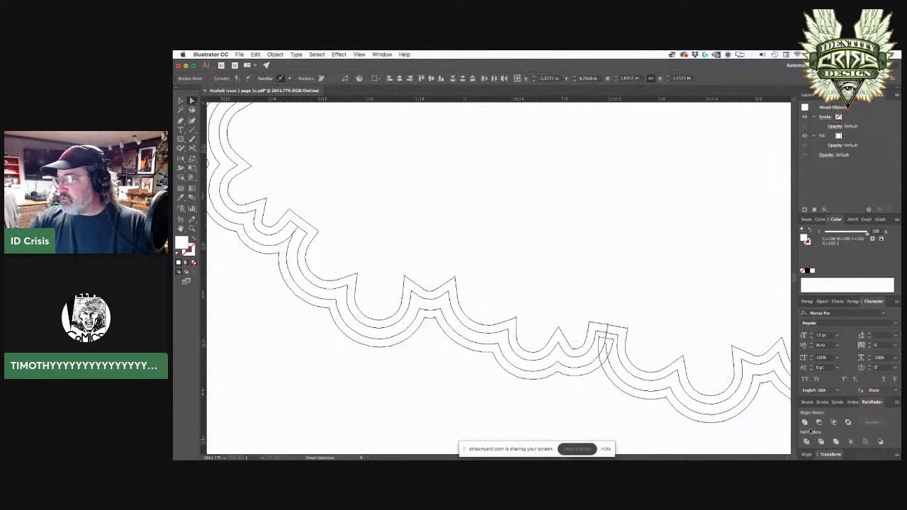
left_click(805, 422)
left_click(569, 299)
Delete the whole scalloped balloon from the page.
key("super+minus")
key("super+minus")
key("super+minus")
left_click_drag(724, 213, 610, 305)
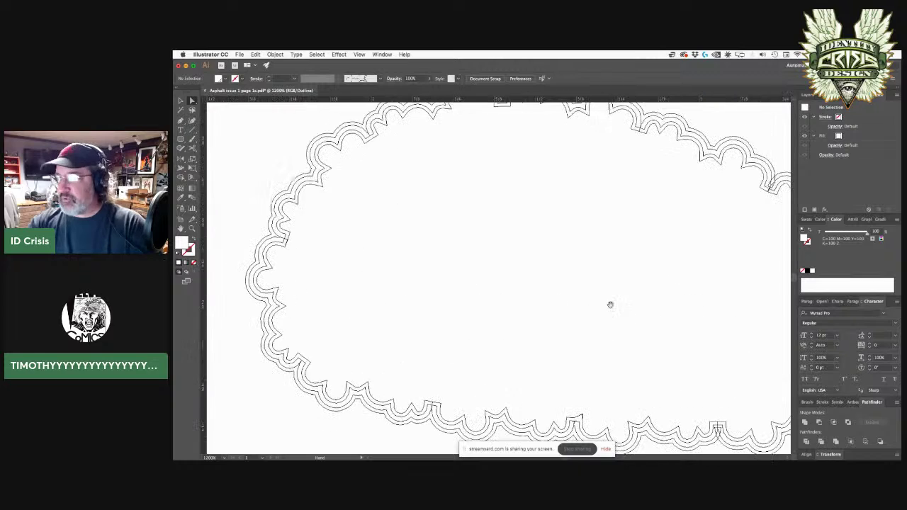
key("super+minus")
key("super+minus")
key("super+minus")
left_click_drag(758, 225, 633, 329)
key("v")
key("Delete")
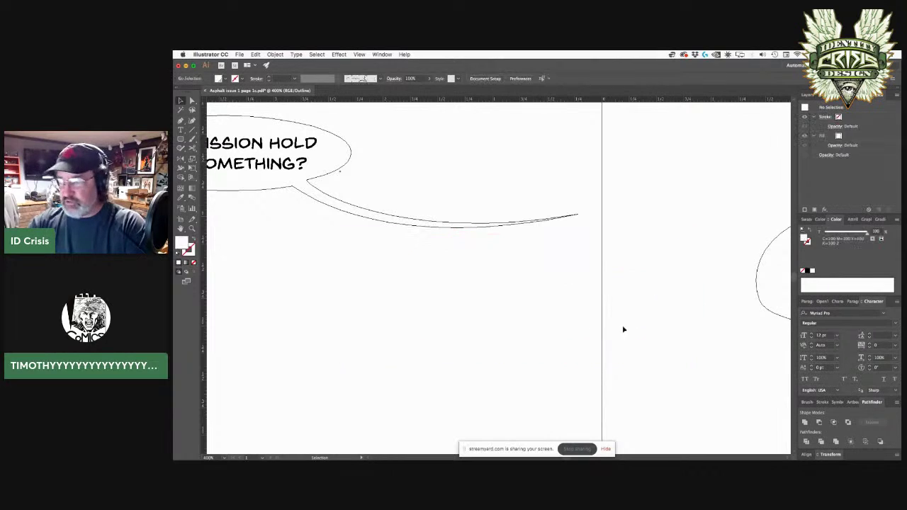
Delete the blob-shaped path and the short curved stroke beside the page, and return to Preview mode.
key("super+minus")
key("super+minus")
left_click_drag(473, 325, 495, 339)
key("super+minus")
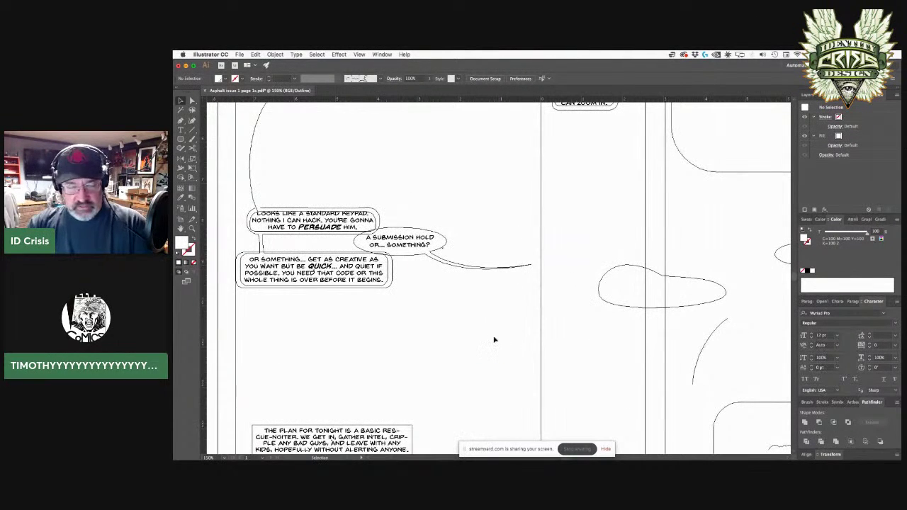
left_click_drag(582, 318, 628, 285)
key("Delete")
left_click_drag(684, 328, 741, 341)
key("Delete")
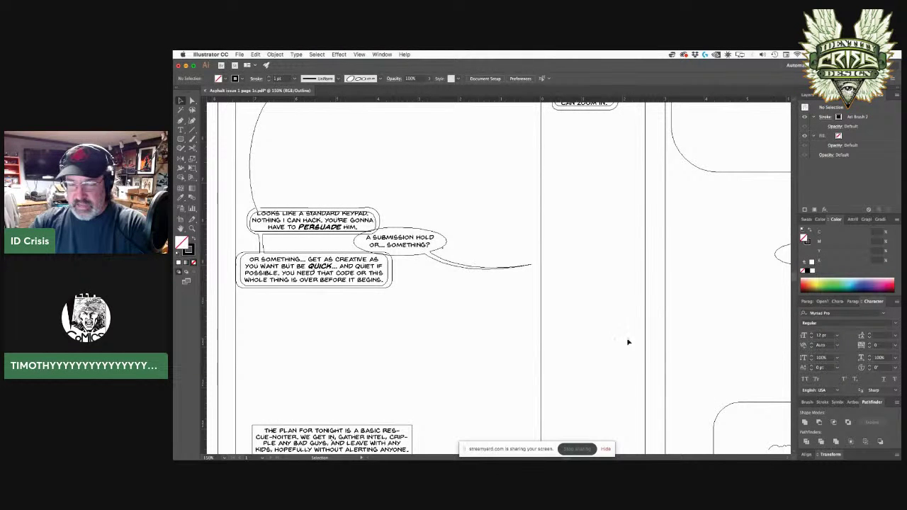
key("super+y")
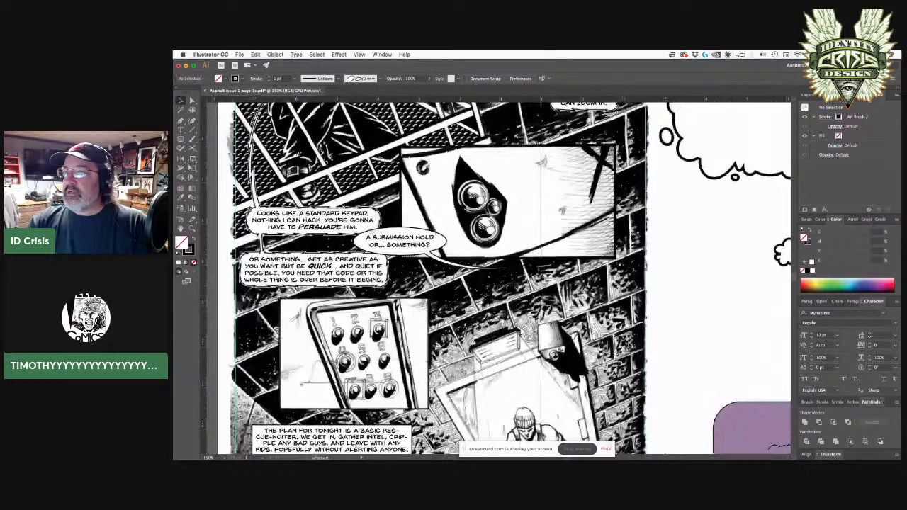
Draw a rounded rectangle about 3.64 by 1.45 in above the doorway figure and give it a white fill with a black stroke.
scroll(497, 277, "down", 3)
scroll(496, 277, "right", 1)
left_click_drag(281, 186, 310, 261)
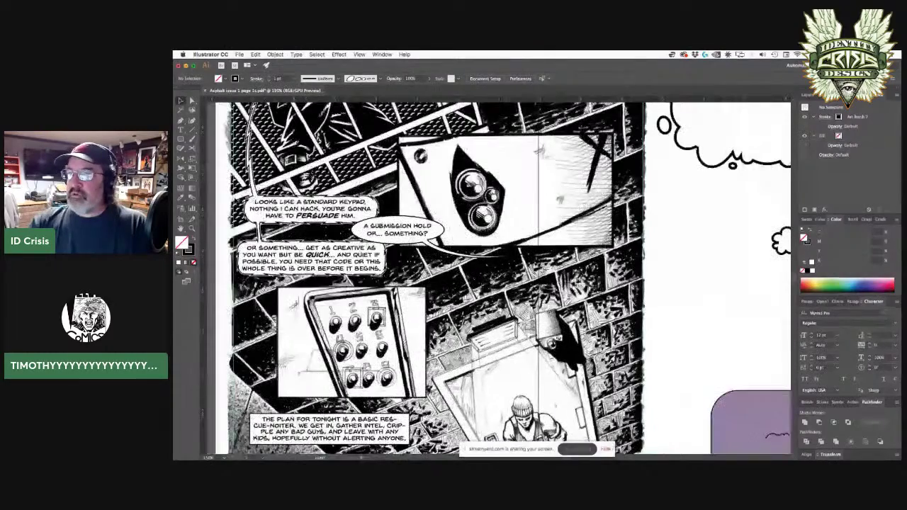
left_click(180, 139)
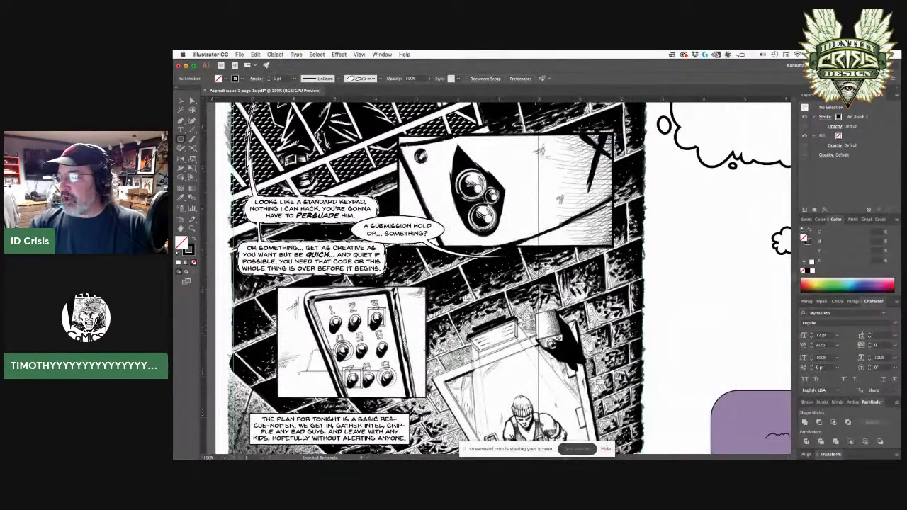
scroll(496, 276, "down", 1)
scroll(496, 277, "right", 1)
left_click_drag(425, 273, 579, 330)
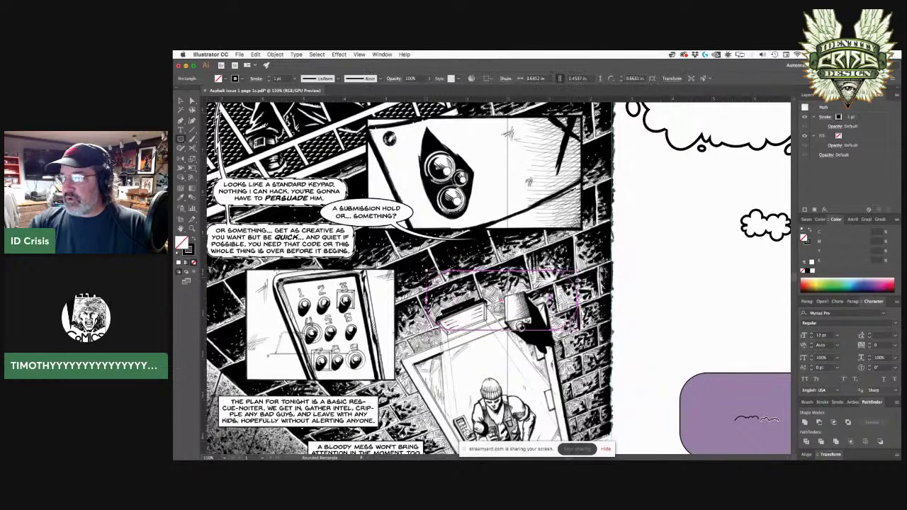
left_click(178, 254)
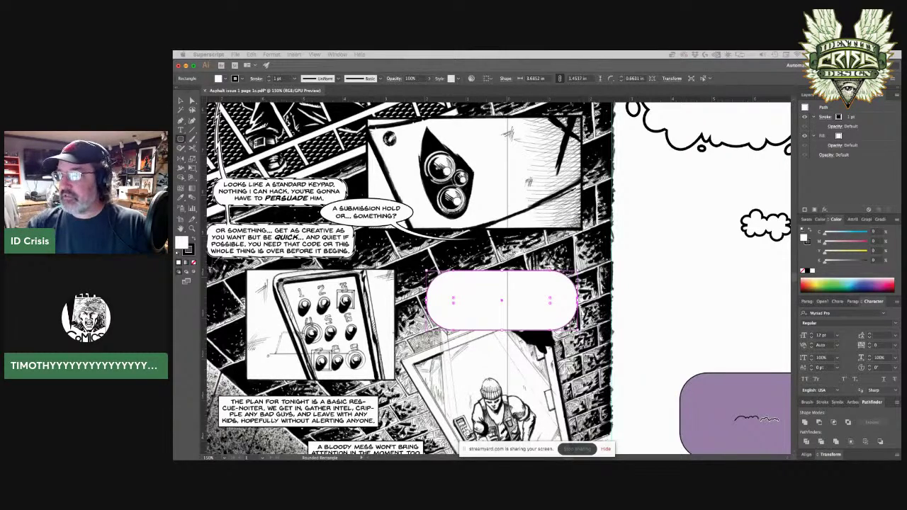
scroll(497, 280, "down", 2)
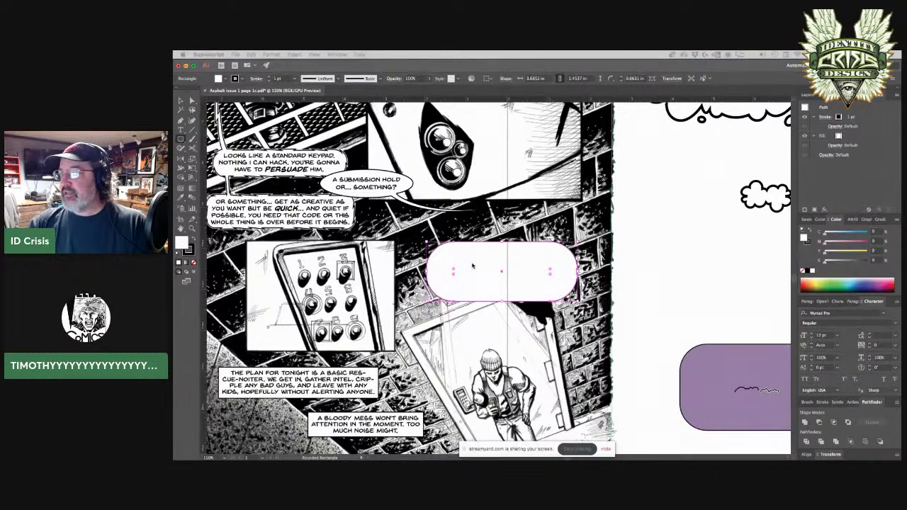
Convert the blank rounded rectangle to area type and fill it with the dialogue beginning "or something... Get as creative as you want but as quietly as you can.".
left_click(479, 288)
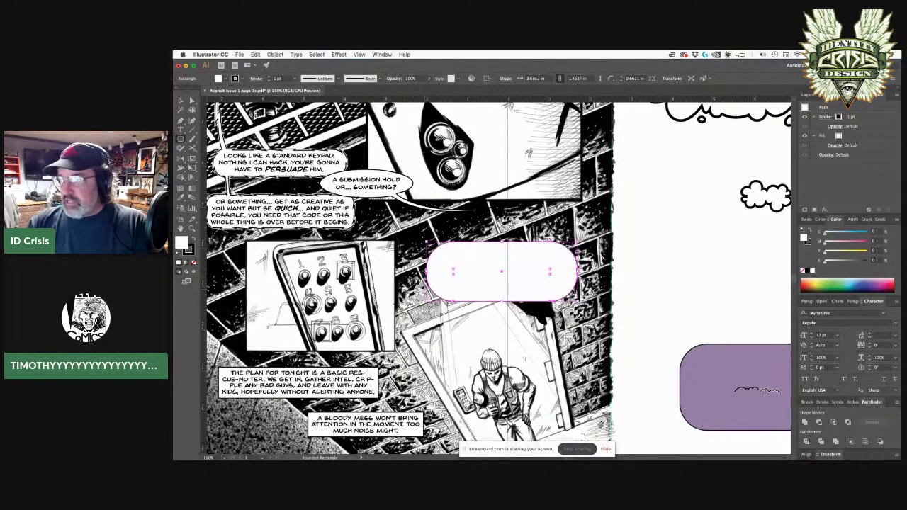
key("t")
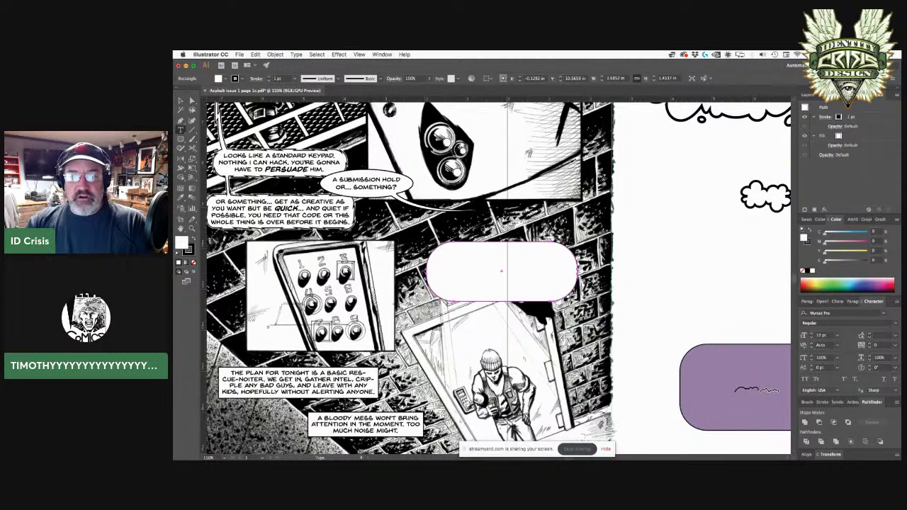
key("super+Tab")
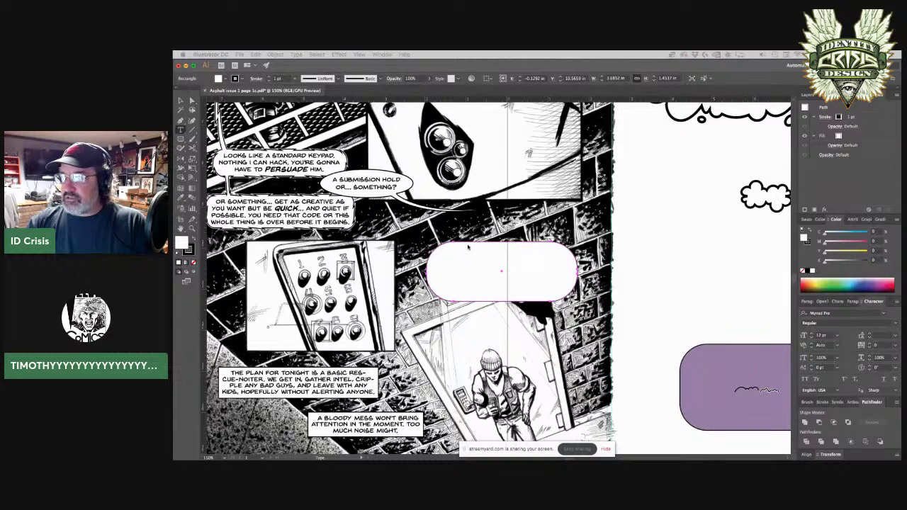
left_click(468, 246)
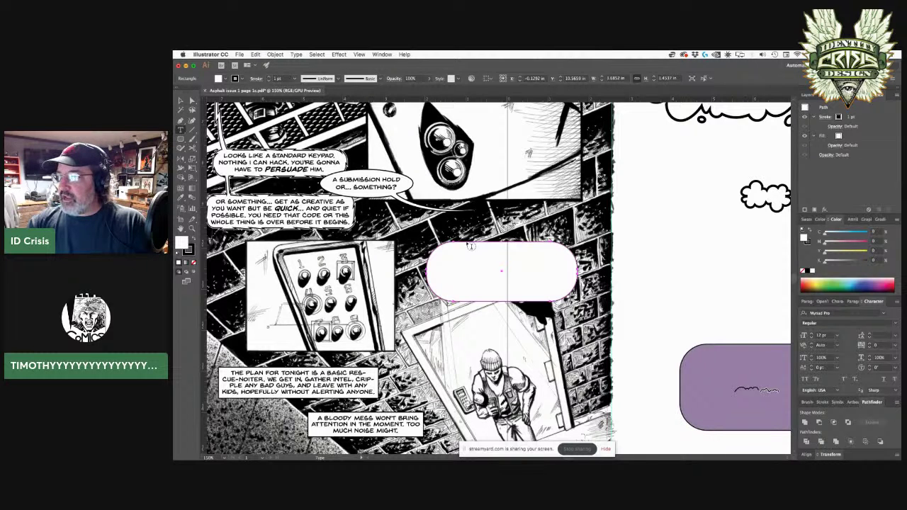
left_click(470, 246)
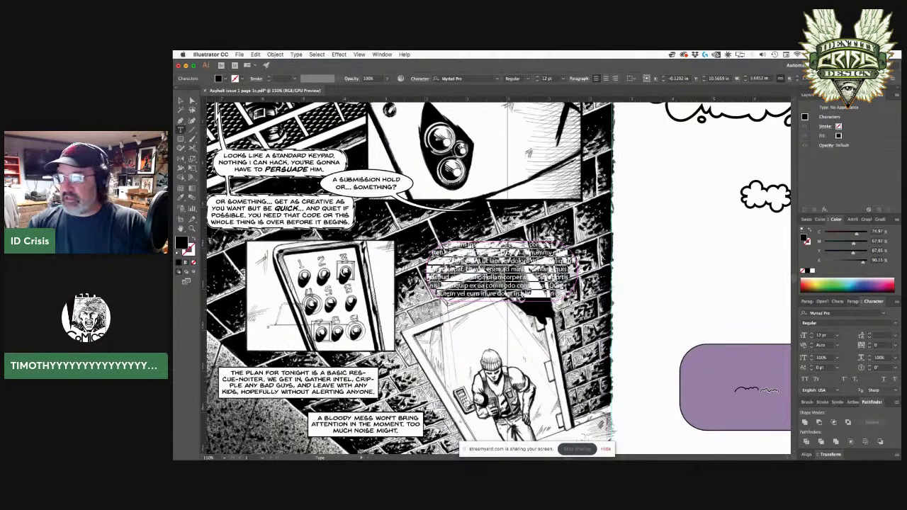
key("Escape")
type("Or something... get as creative as you want but be quick... and quiet if possible. You need that code or this whole thing is over before it begins.")
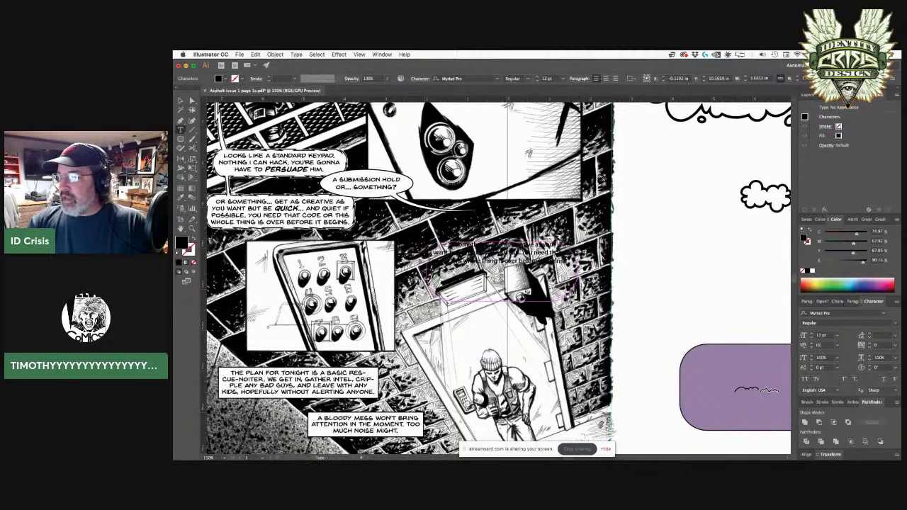
left_click(665, 287)
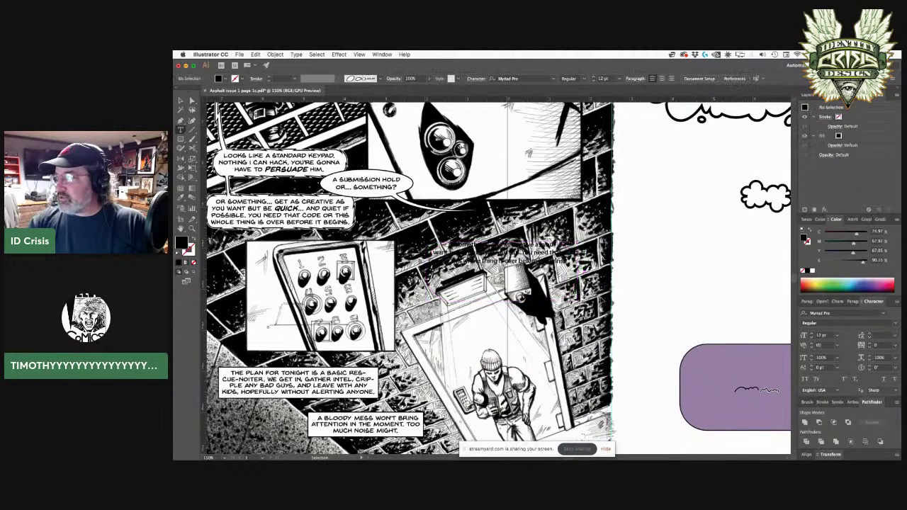
Select only the new text area's frame path in Outline view and apply the default white fill and black stroke.
left_click(497, 254)
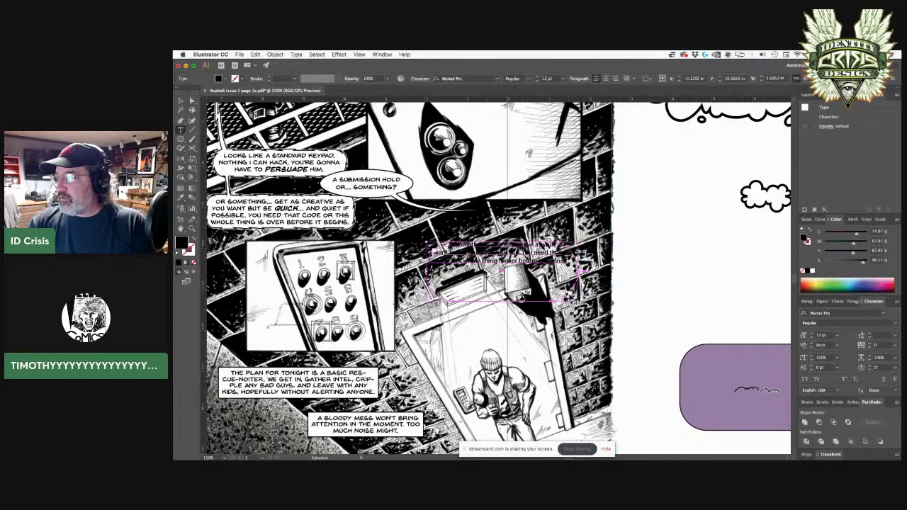
key("super+y")
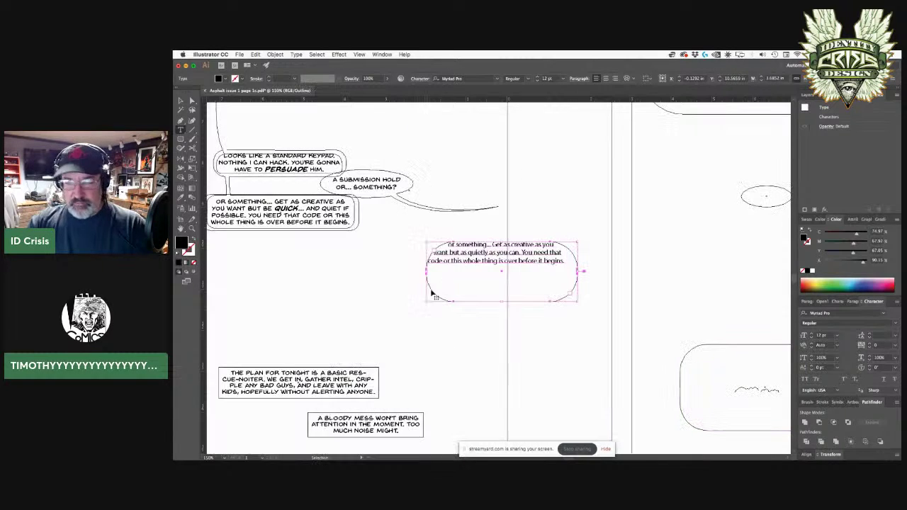
left_click(431, 312)
key("a")
left_click(444, 303)
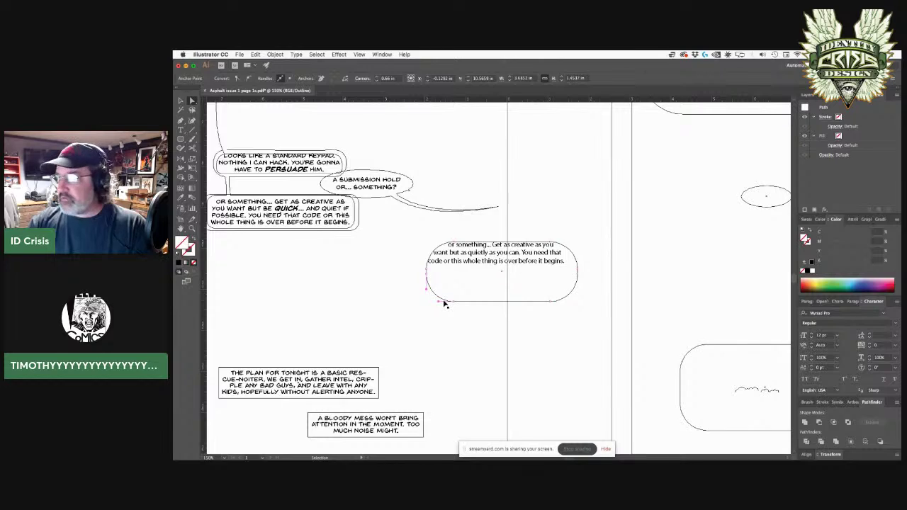
key("super+y")
left_click(179, 256)
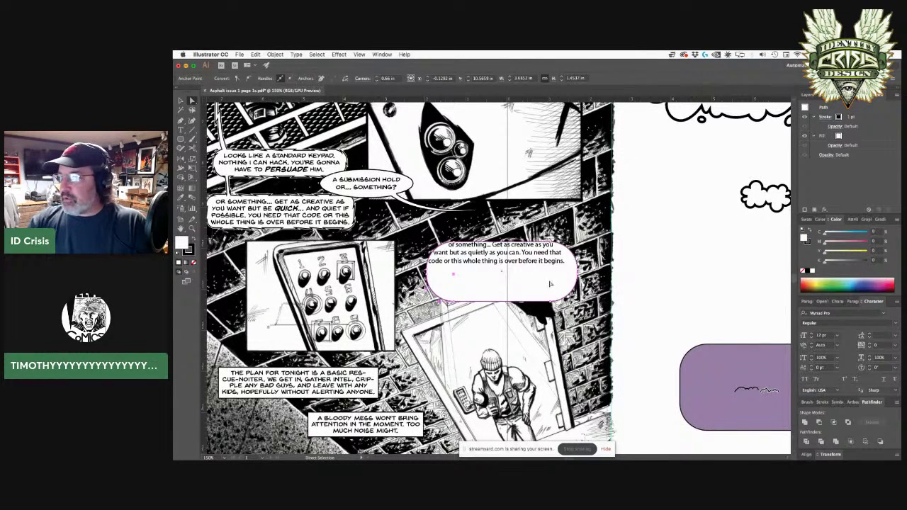
Set the font of the new balloon's text to Back Issues BB.
left_click(464, 259)
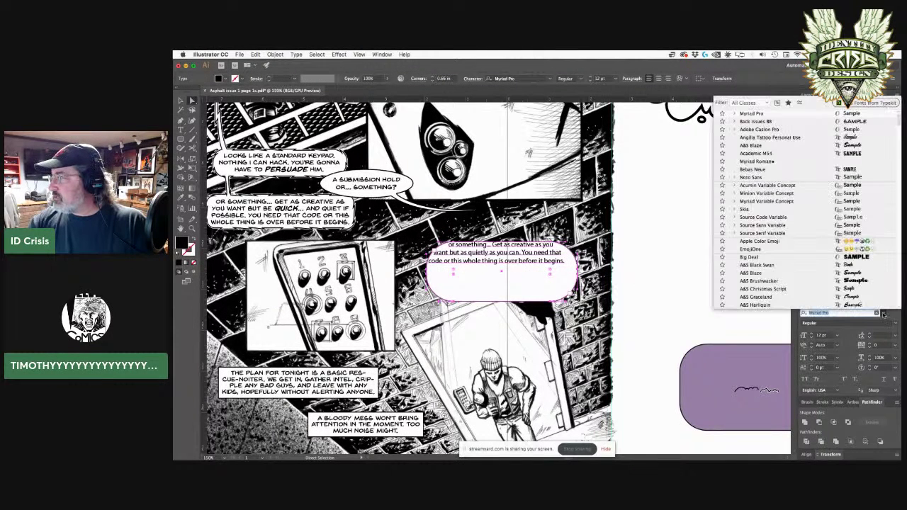
left_click(883, 313)
left_click(786, 124)
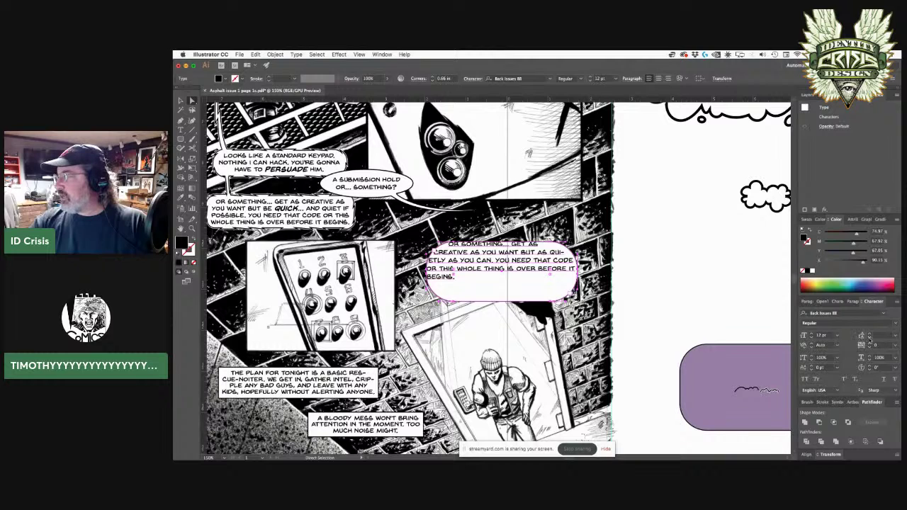
Set the balloon text's leading to 12 pt and centre-align the paragraph.
left_click(870, 340)
left_click(870, 339)
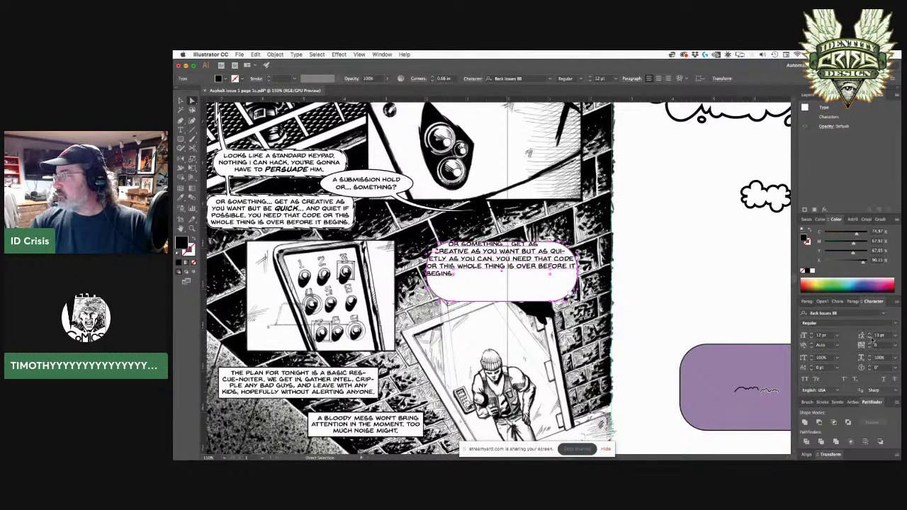
left_click(870, 340)
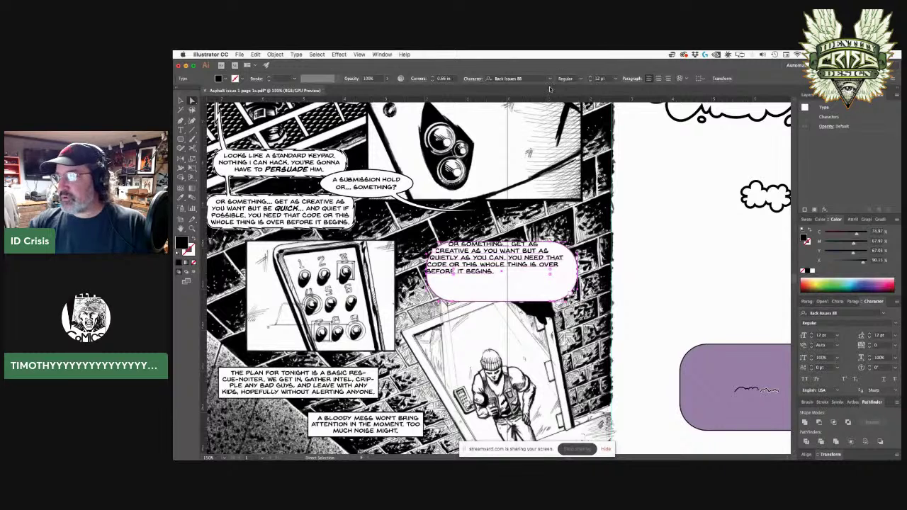
left_click(659, 79)
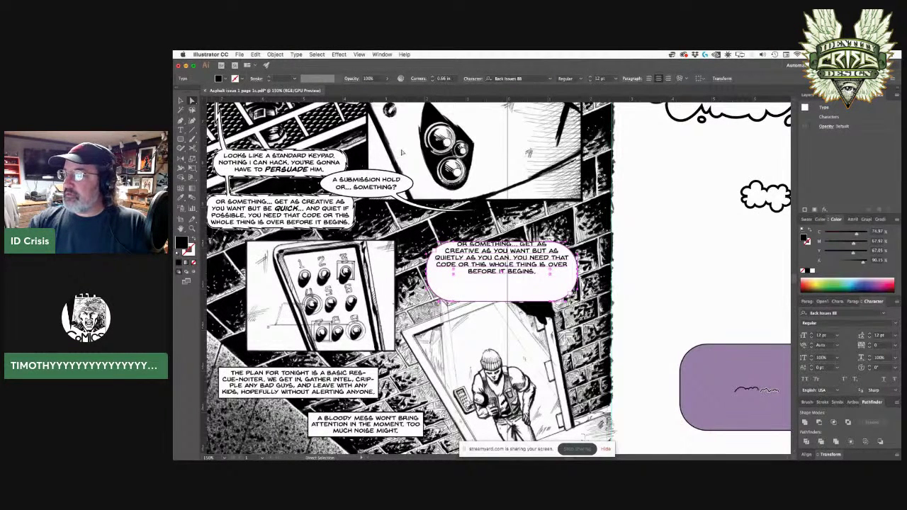
Open Area Type Options for the balloon text, move the dialog clear of the balloon and enable Preview.
left_click(297, 54)
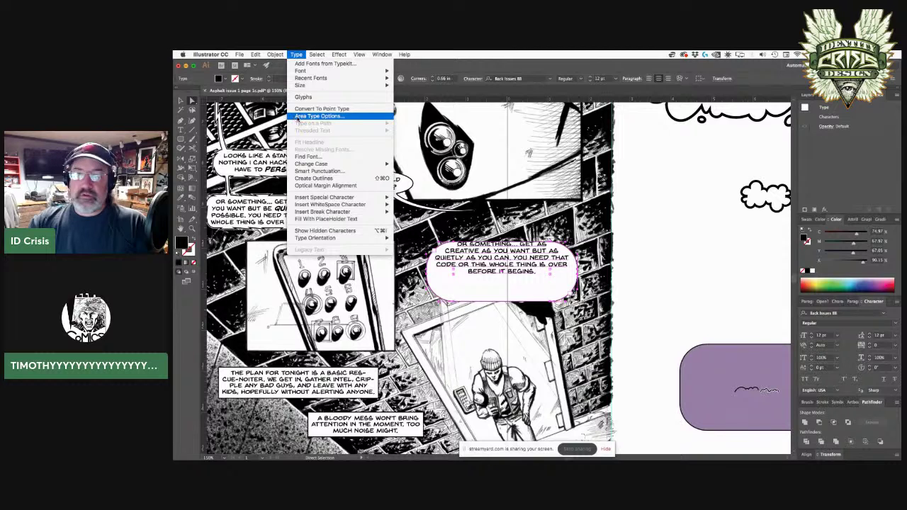
left_click(315, 116)
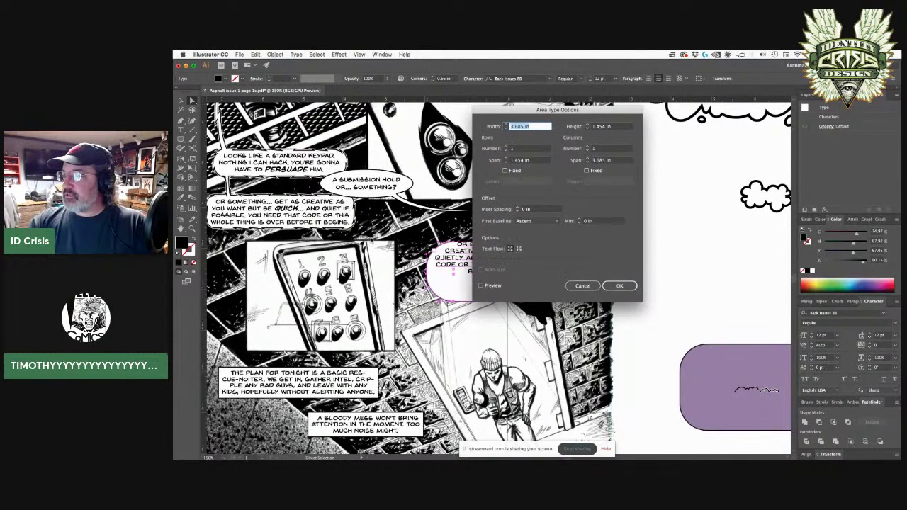
left_click_drag(489, 111, 613, 135)
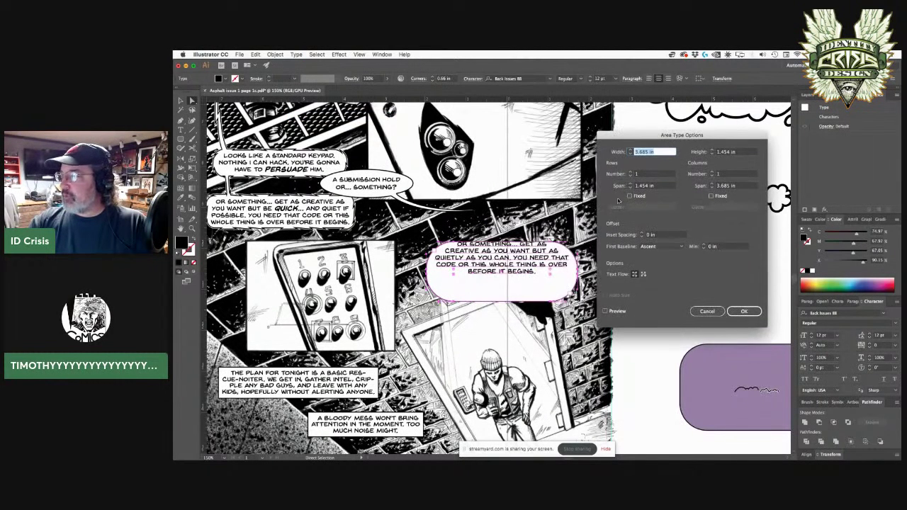
left_click(606, 311)
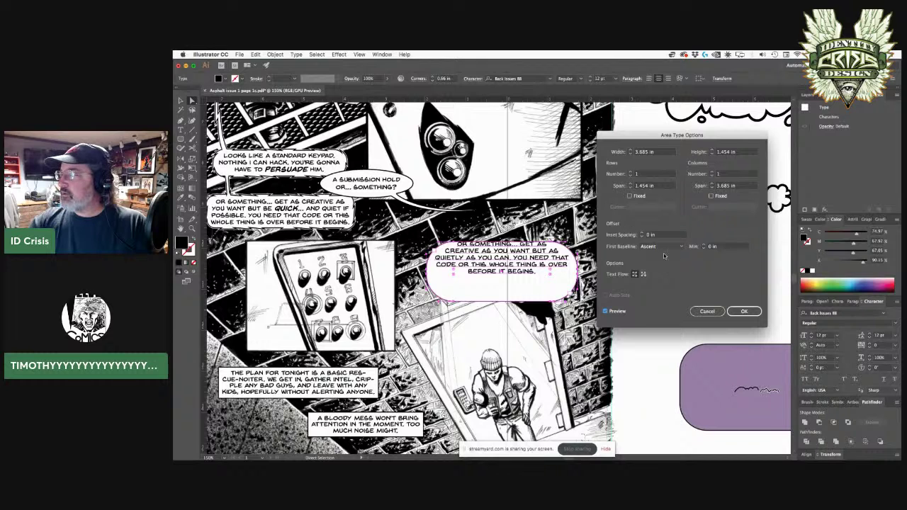
Try increasing the text area's inset spacing in increments up to 0.438 in.
left_click(641, 232)
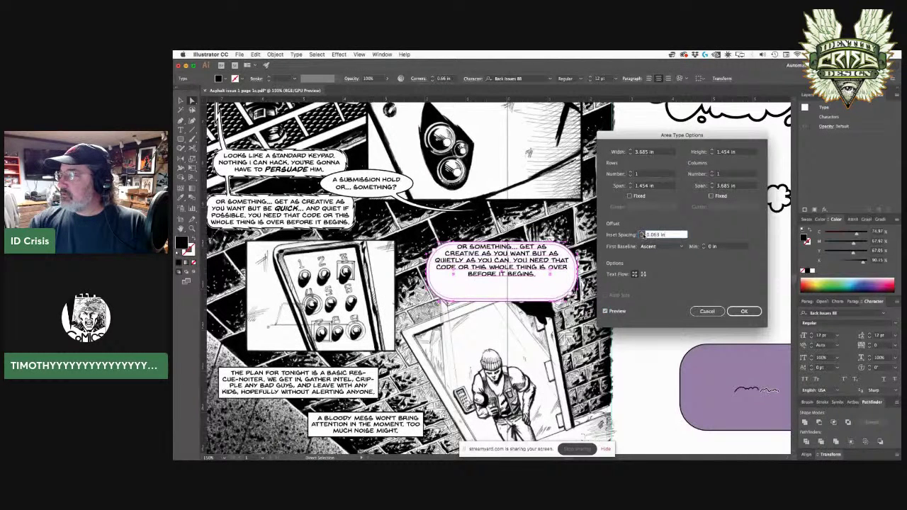
left_click(641, 233)
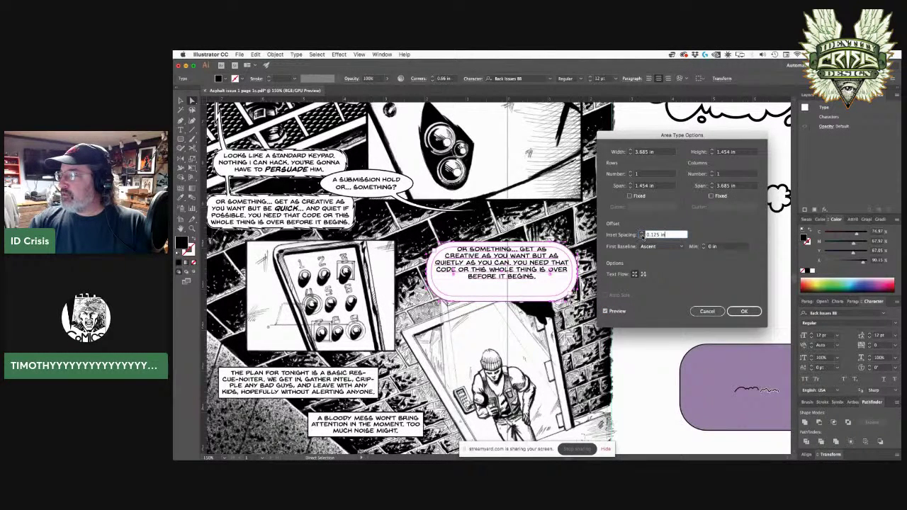
left_click(642, 234)
left_click(642, 234)
left_click(641, 234)
left_click(641, 234)
left_click(641, 234)
left_click(641, 234)
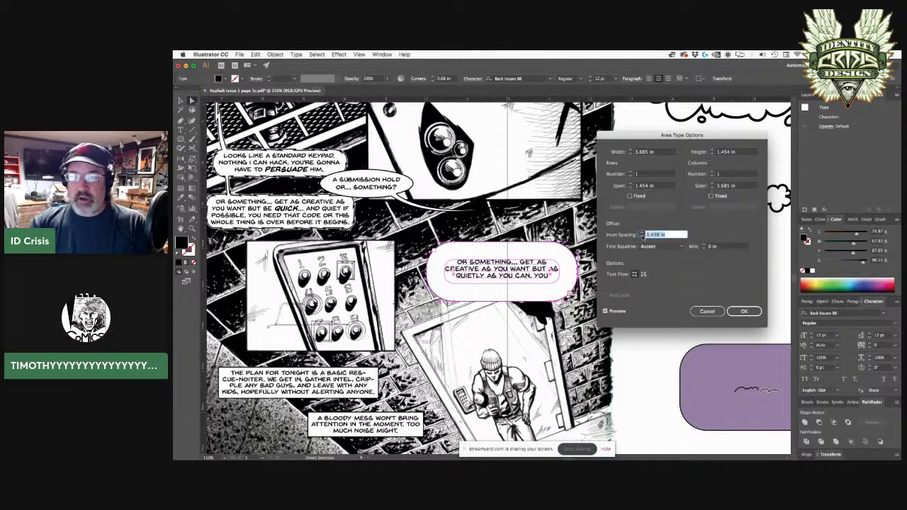
Reset the inset spacing to 0 and raise it to 0.188 in.
type("0")
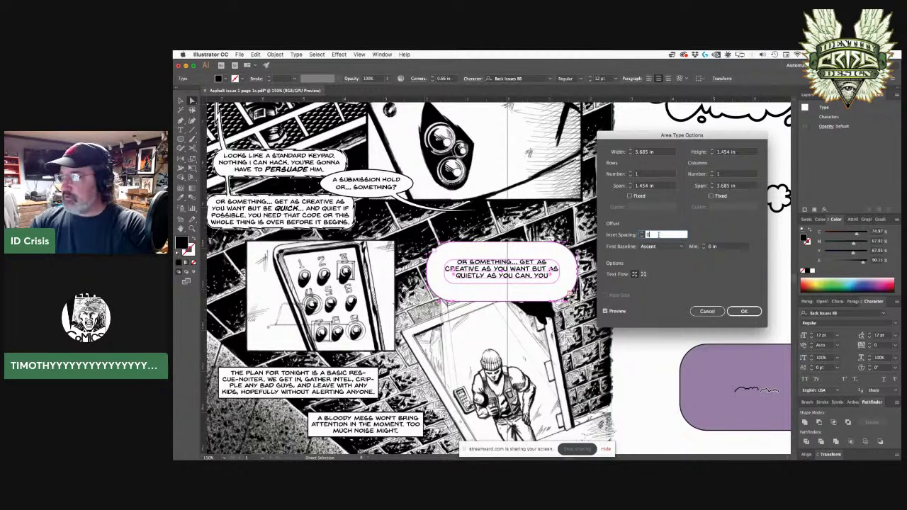
left_click(643, 233)
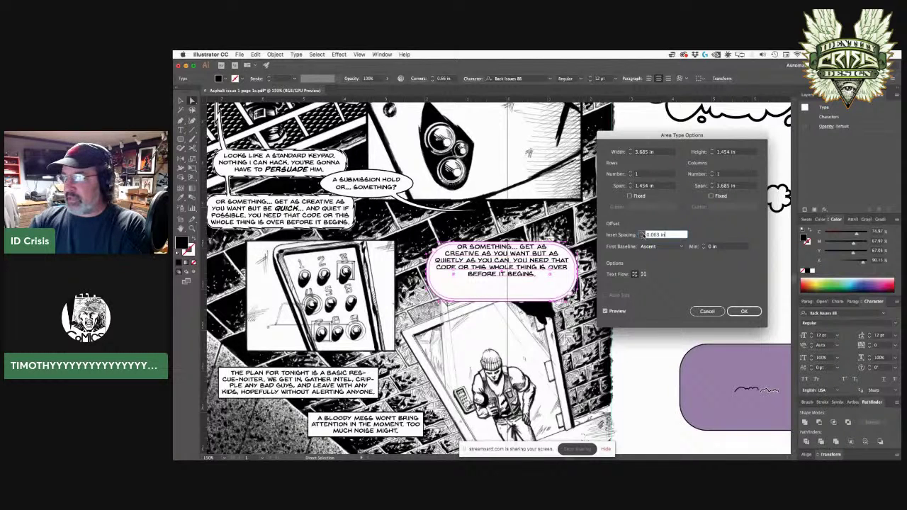
left_click(642, 233)
left_click(643, 233)
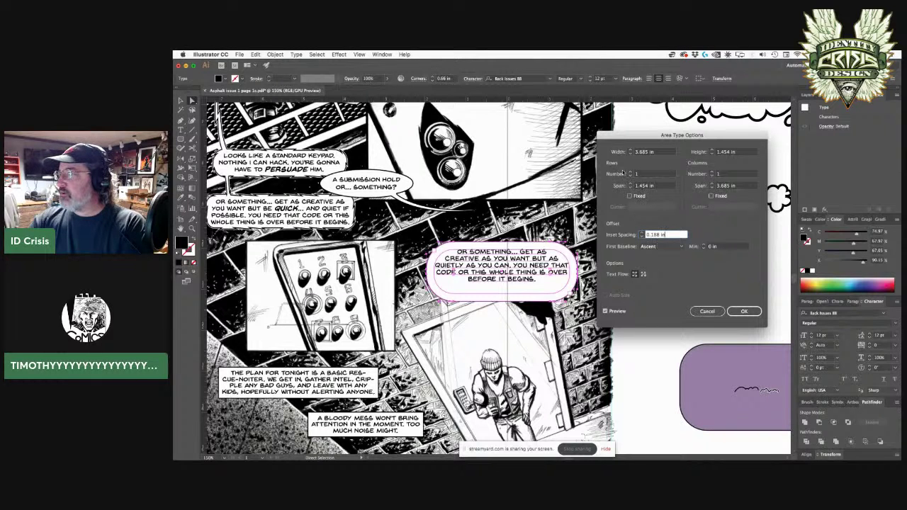
Try the Fixed option for the row span and the column span, and turn both off again.
left_click(630, 195)
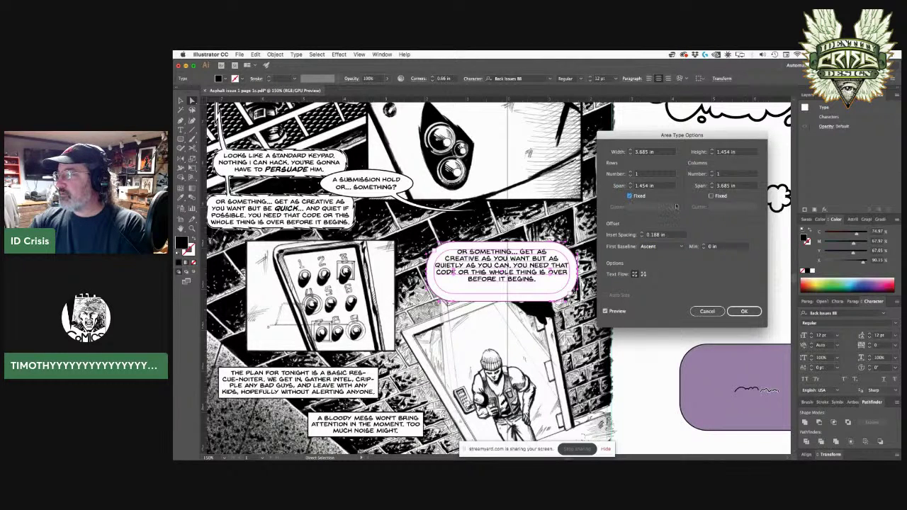
left_click(712, 197)
left_click(712, 196)
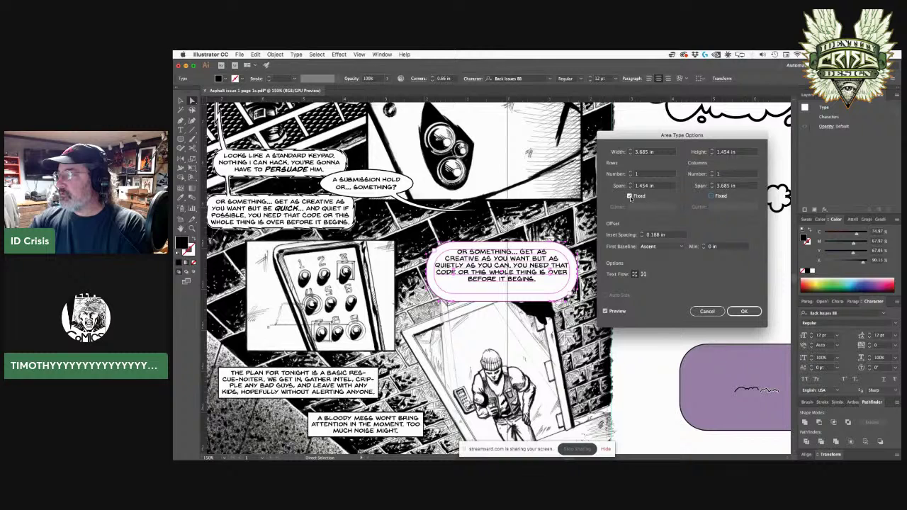
left_click(630, 196)
Try the Cap Height, Leading, x Height and Em Box Height first-baseline options, and return to Ascent.
left_click(662, 246)
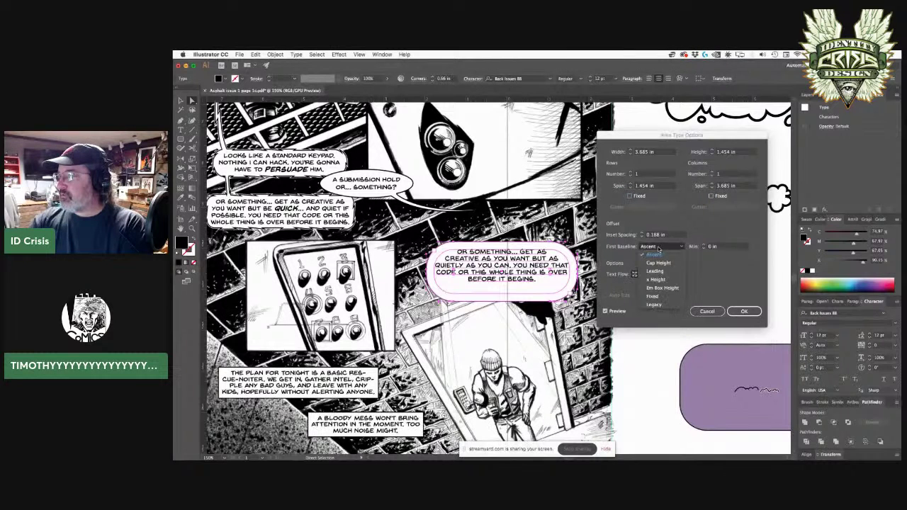
left_click(659, 263)
left_click(660, 248)
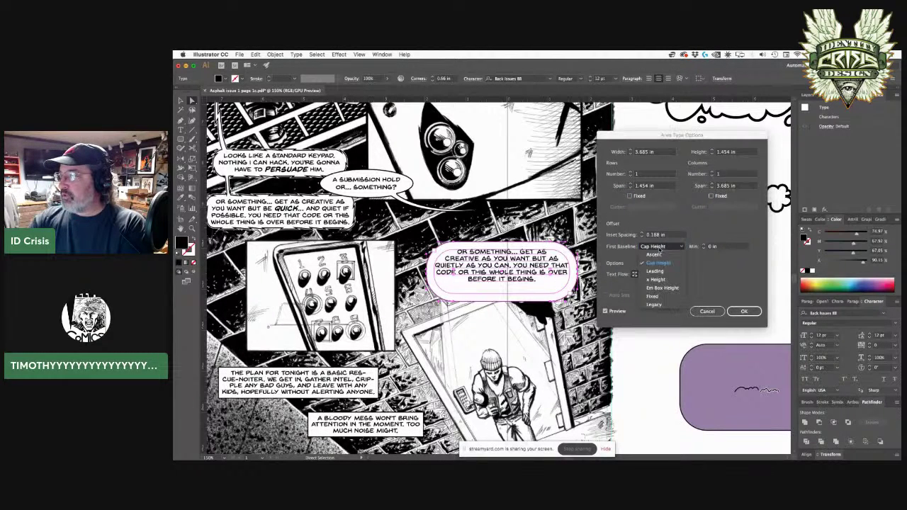
left_click(656, 273)
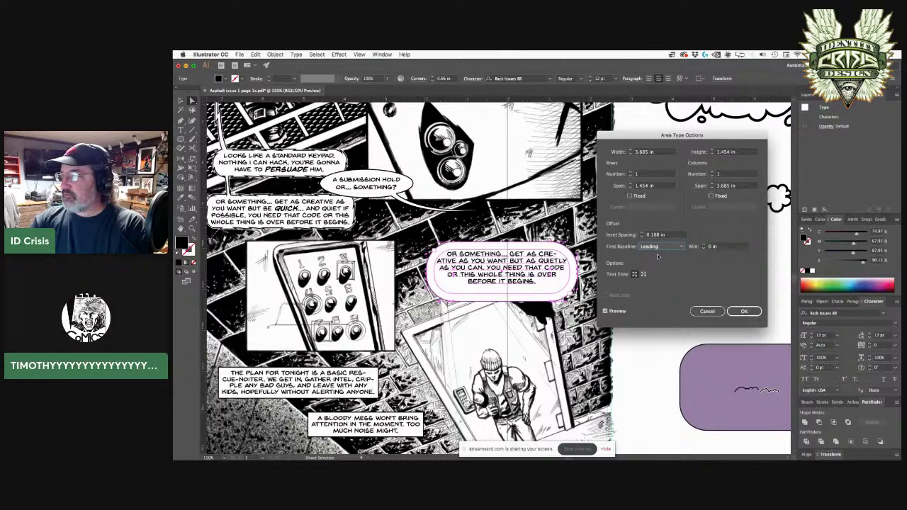
left_click(660, 246)
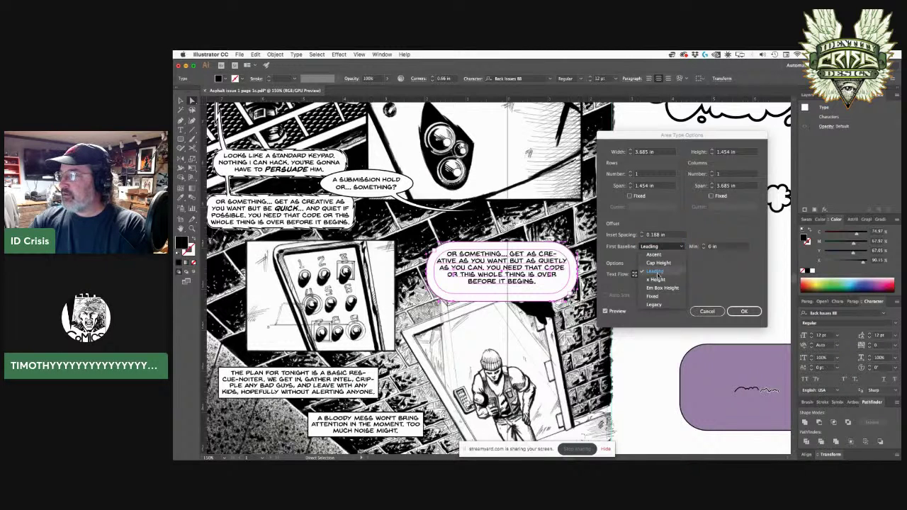
left_click(661, 255)
left_click(661, 248)
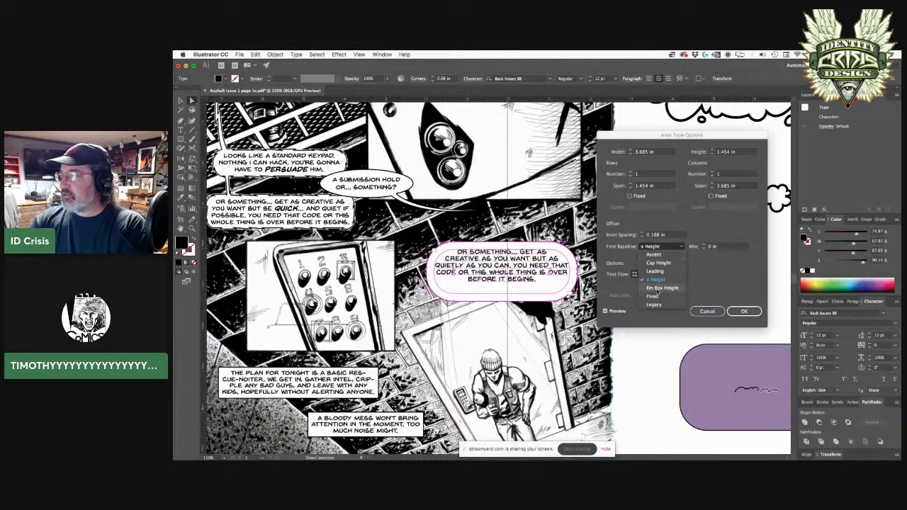
left_click(658, 287)
left_click(657, 247)
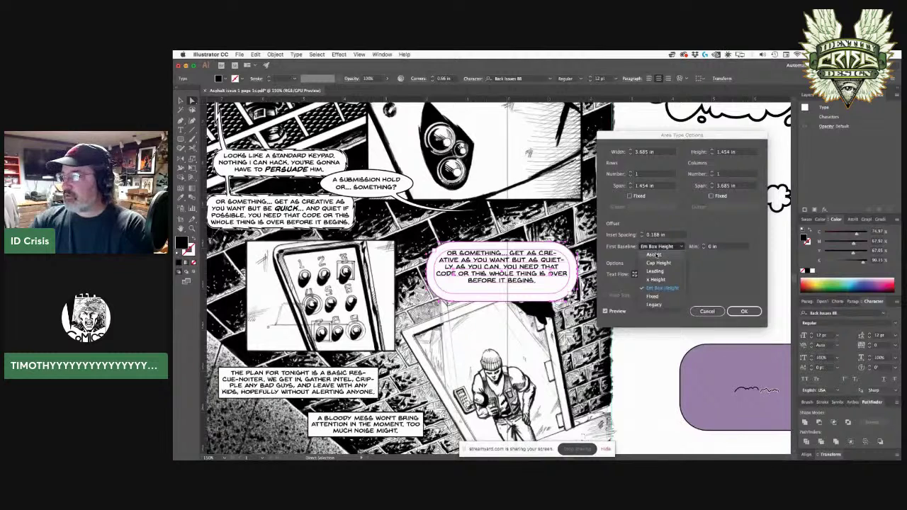
left_click(657, 258)
Compare the text with Preview off and on, and set the first baseline's minimum to 0.063 in.
left_click(605, 311)
left_click(605, 311)
left_click(702, 245)
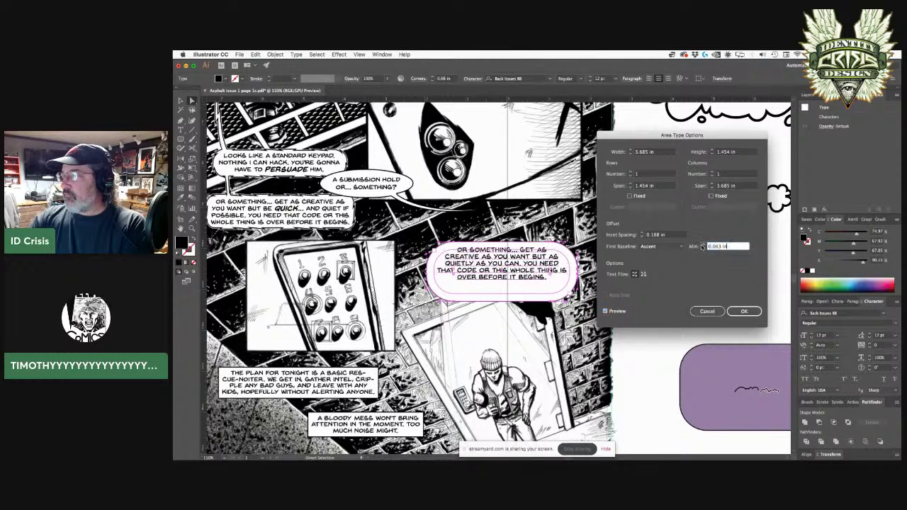
Reset the first baseline's minimum to 0 in and accept the area type options.
left_click(704, 249)
double_click(716, 246)
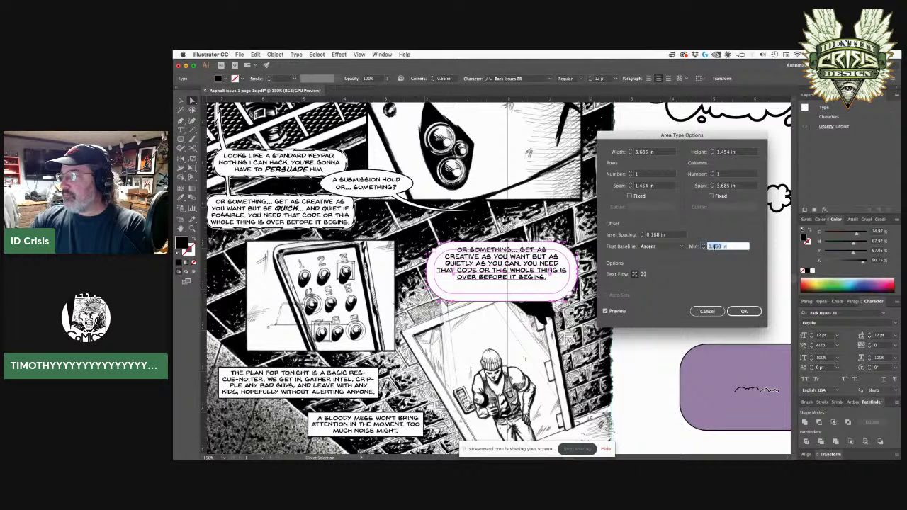
type("0")
left_click(704, 249)
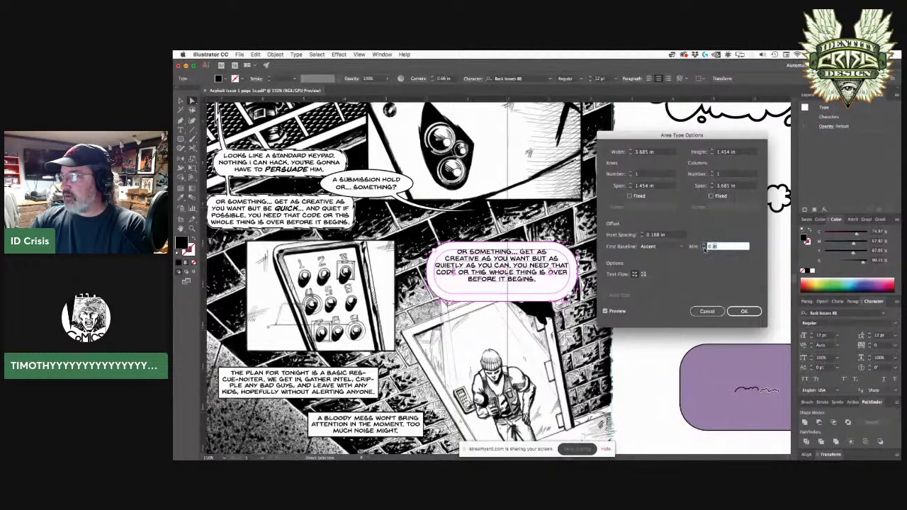
left_click(739, 312)
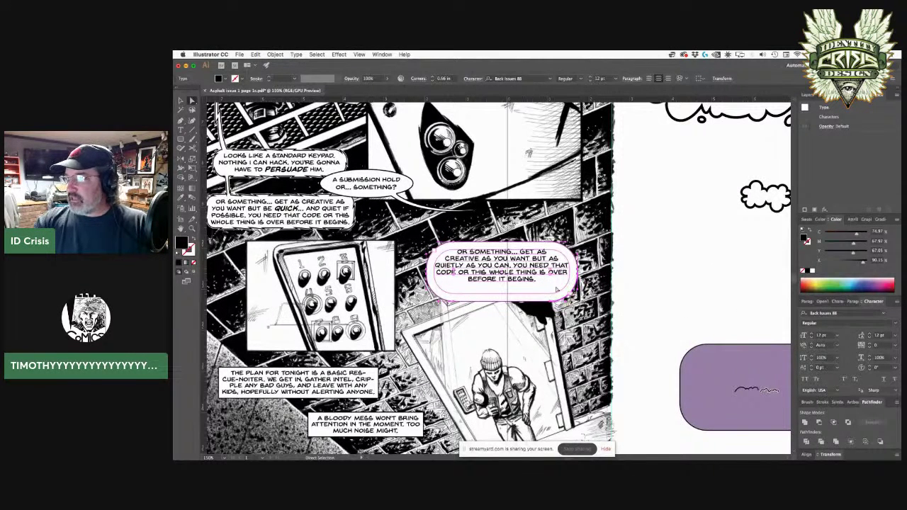
Lower the balloon text with a baseline shift of -9 pt to centre it vertically.
left_click(812, 367)
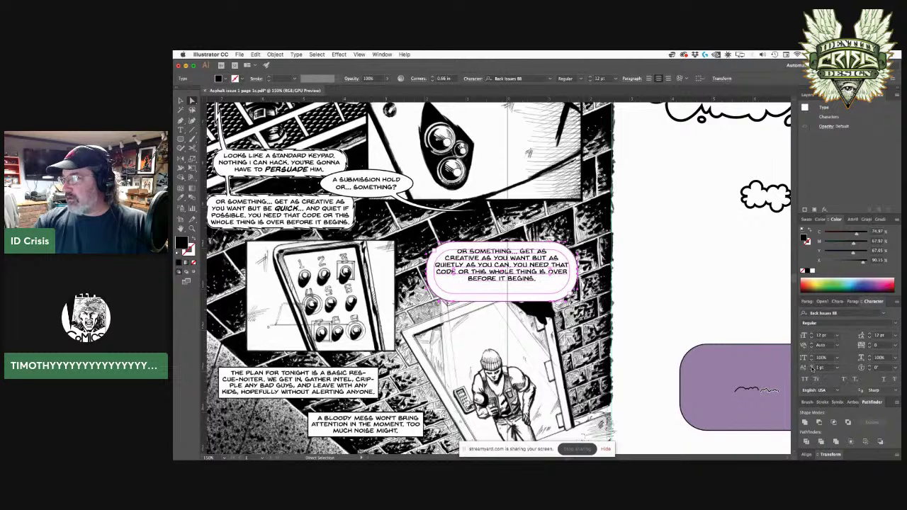
left_click(813, 370)
left_click(812, 370)
left_click(813, 370)
left_click(812, 370)
left_click(813, 370)
left_click(812, 370)
left_click(812, 370)
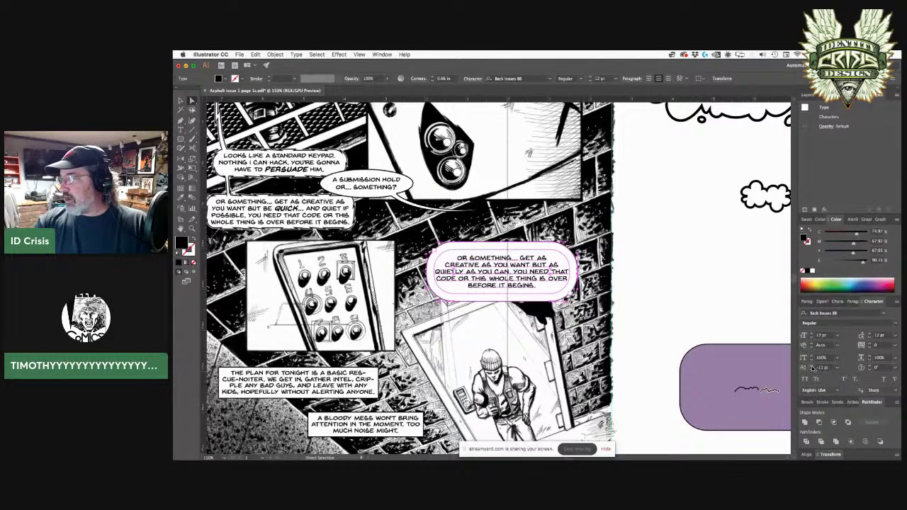
left_click(812, 367)
left_click(812, 367)
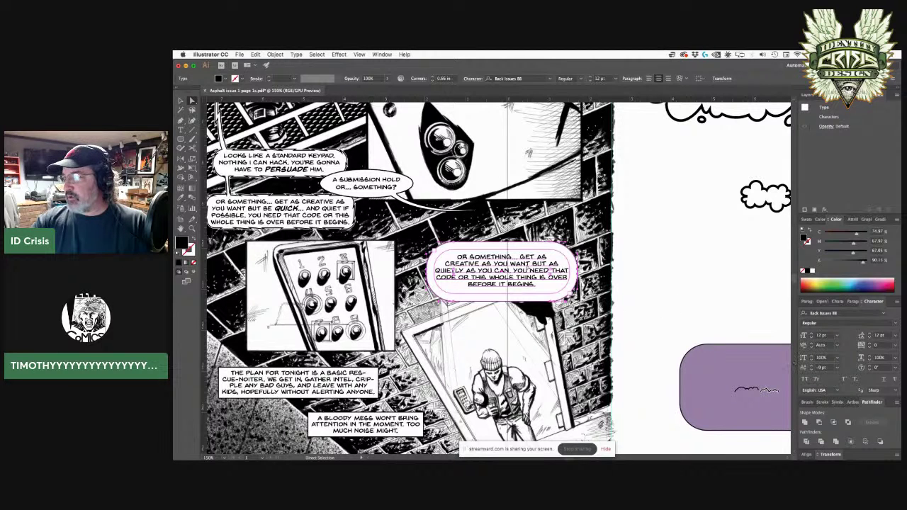
Try adding a pointed tail to the upper edge of the balloon's path with the Pen tool, and undo it.
left_click(182, 120)
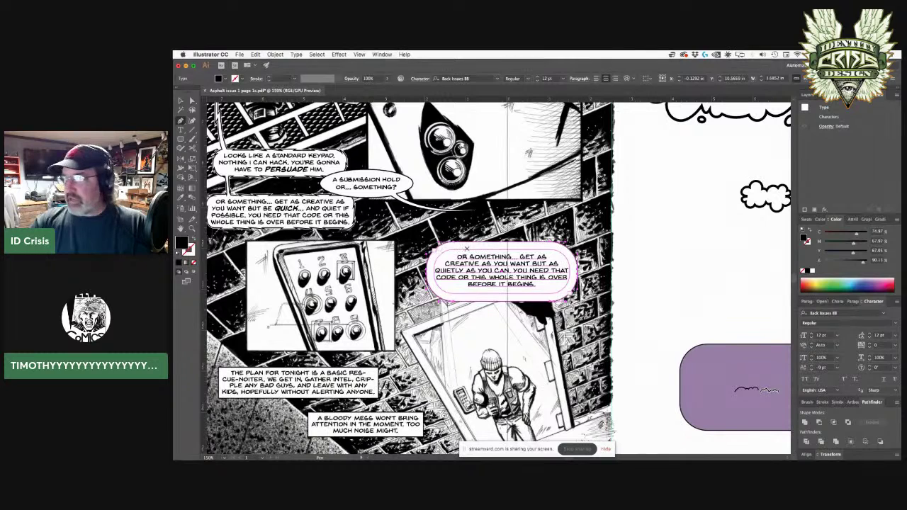
left_click(471, 245)
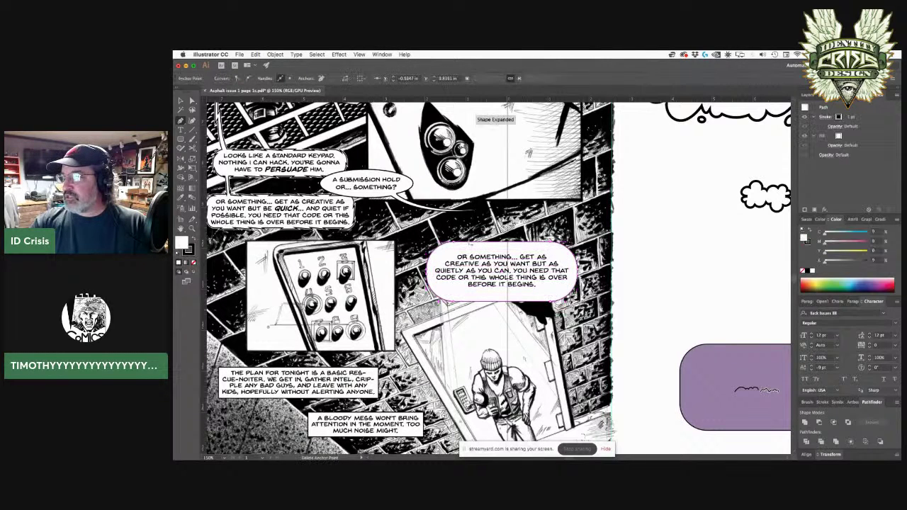
left_click_drag(475, 245, 521, 201)
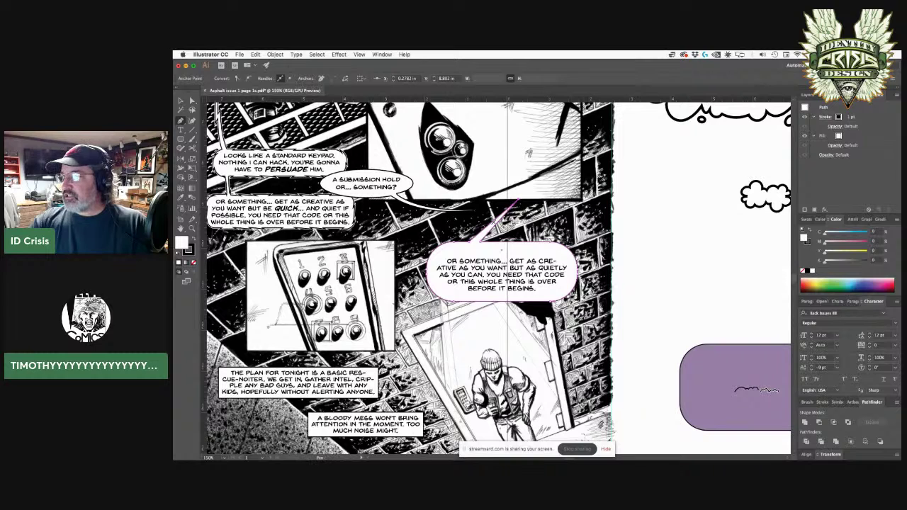
left_click(469, 244, "super")
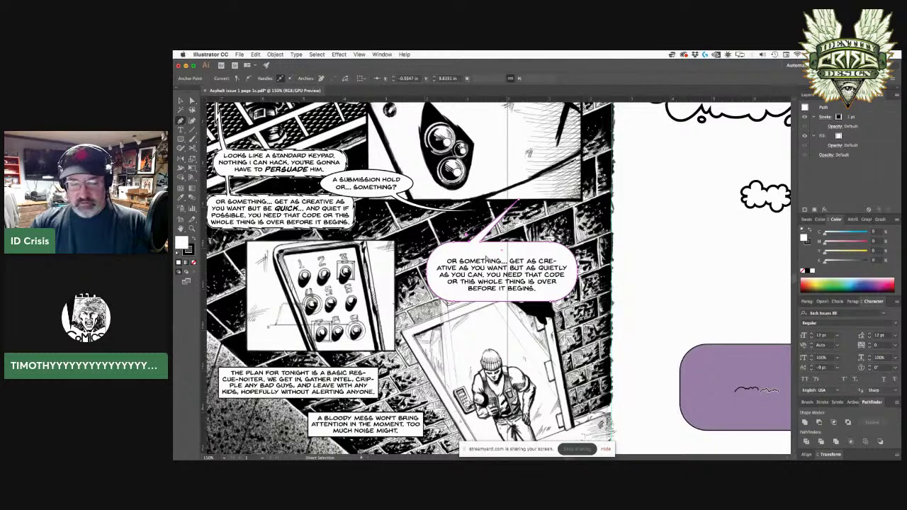
key("super+z")
key("super+z")
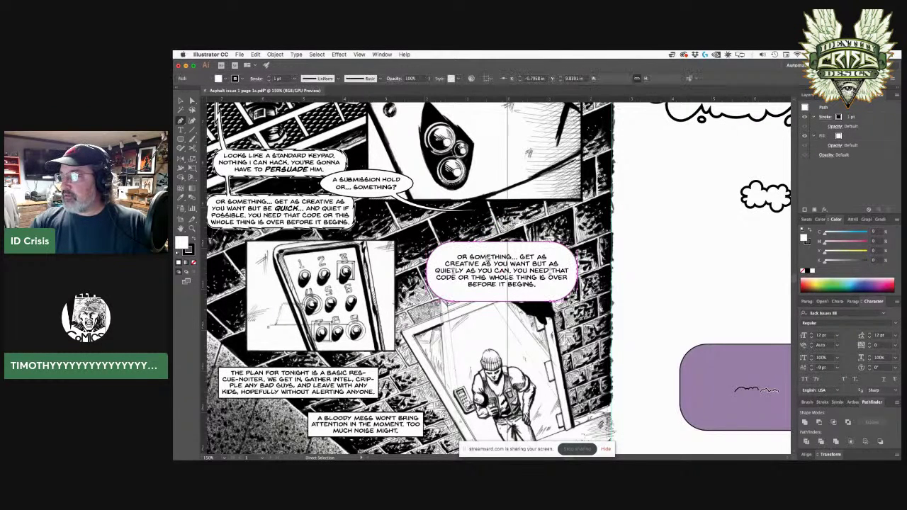
key("super+z")
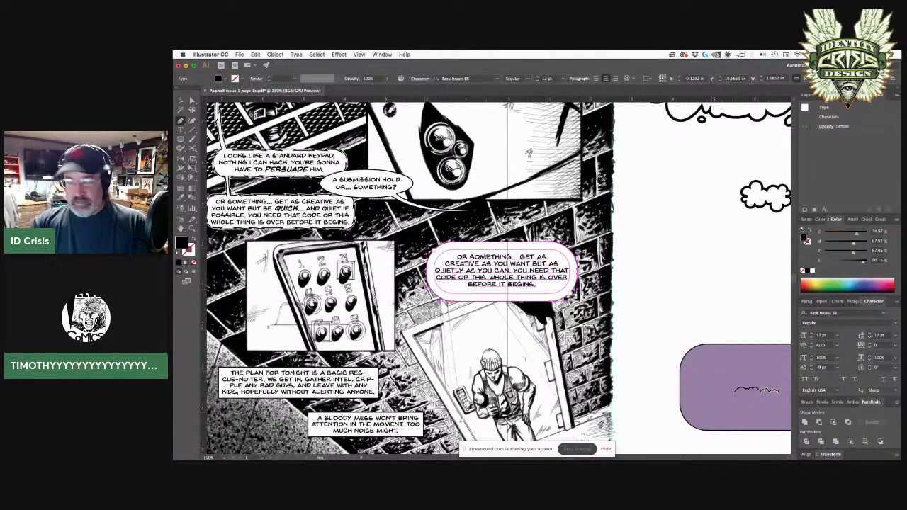
key("super+z")
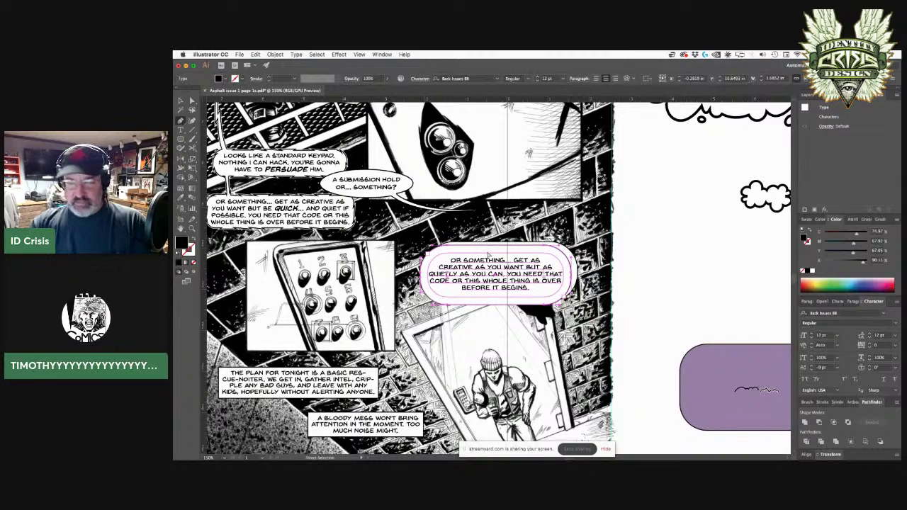
Duplicate the dialogue balloon just below the original, delete the copy and undo the deletion.
left_click_drag(488, 268, 482, 333)
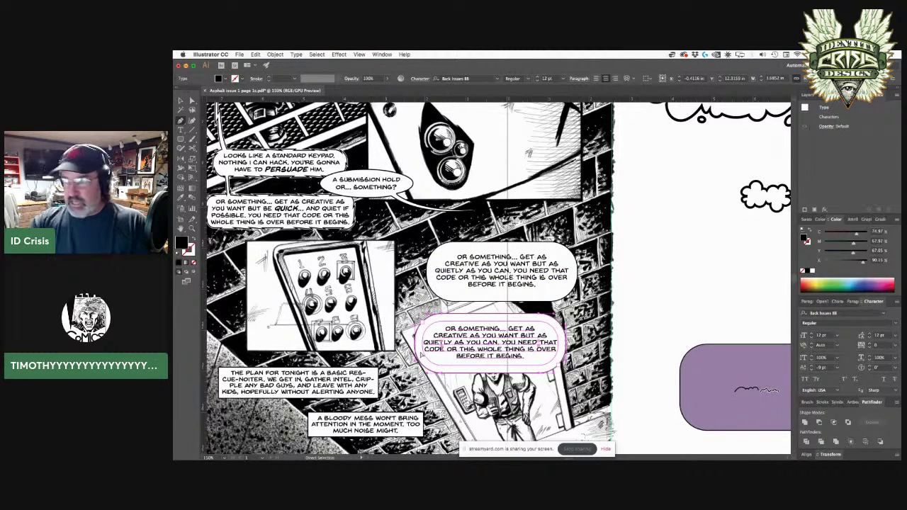
key("super+shift+a")
left_click(449, 353)
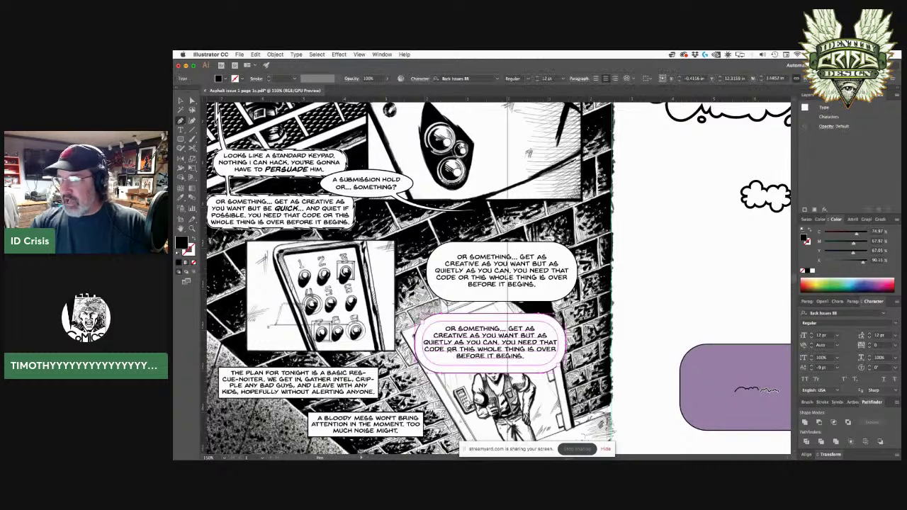
key("Delete")
key("super+z")
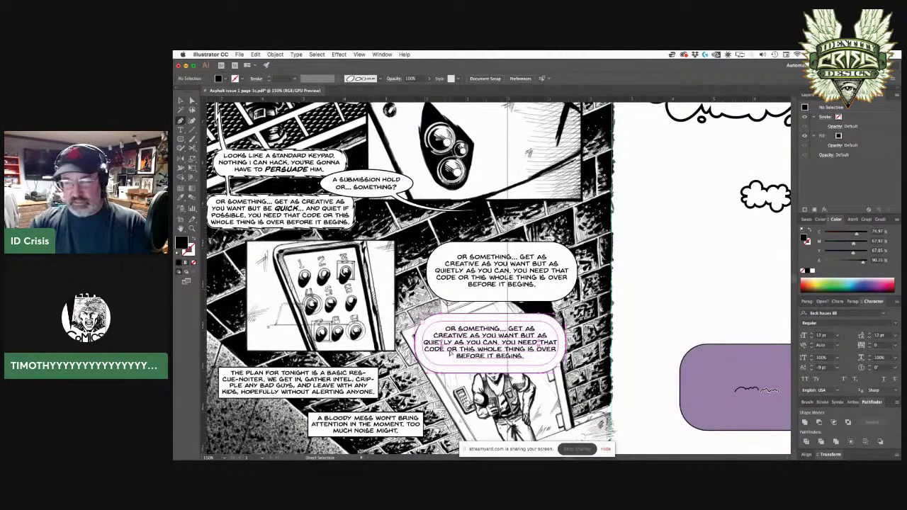
Try to cut only the copied balloon's outline path away from its text.
key("super+shift+a")
left_click(462, 358, "super")
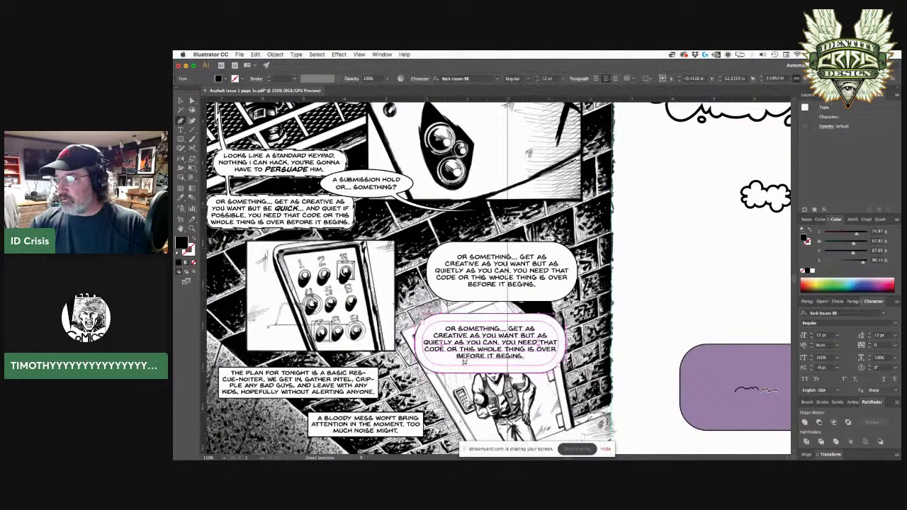
key("super+shift+a")
left_click(461, 369, "super")
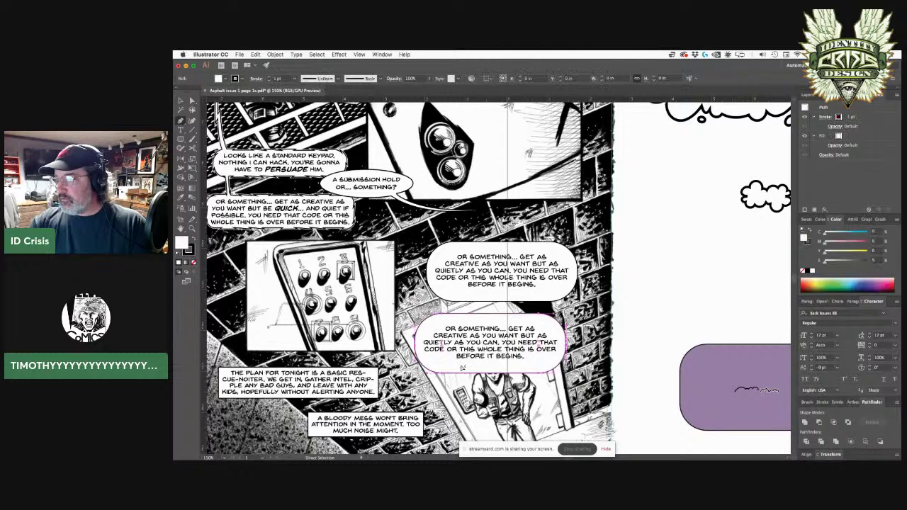
key("super+x")
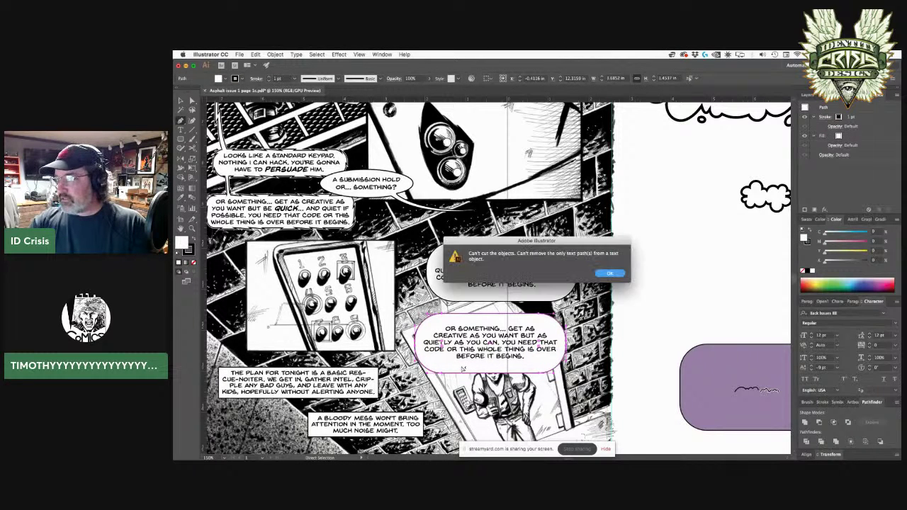
left_click(608, 274)
Switch to outline view and try to delete the copied balloon's path separately from its text.
key("super+y")
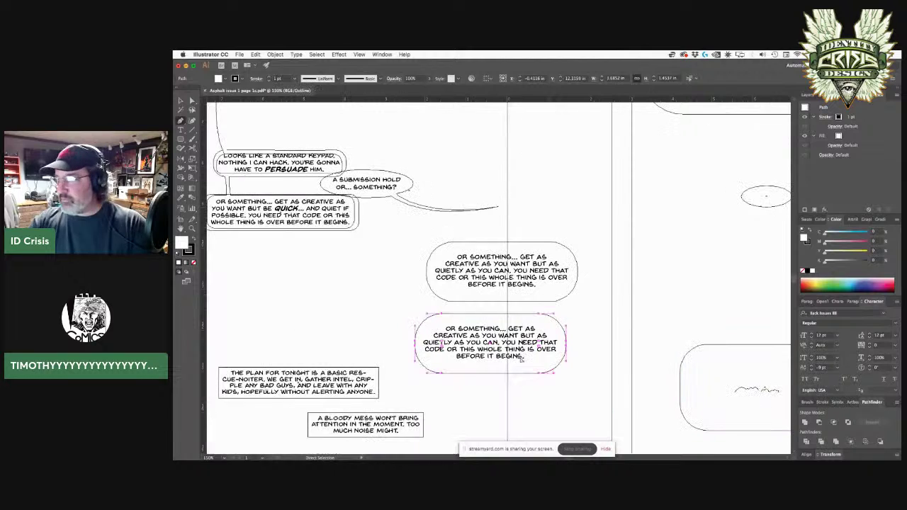
left_click(521, 362, "super")
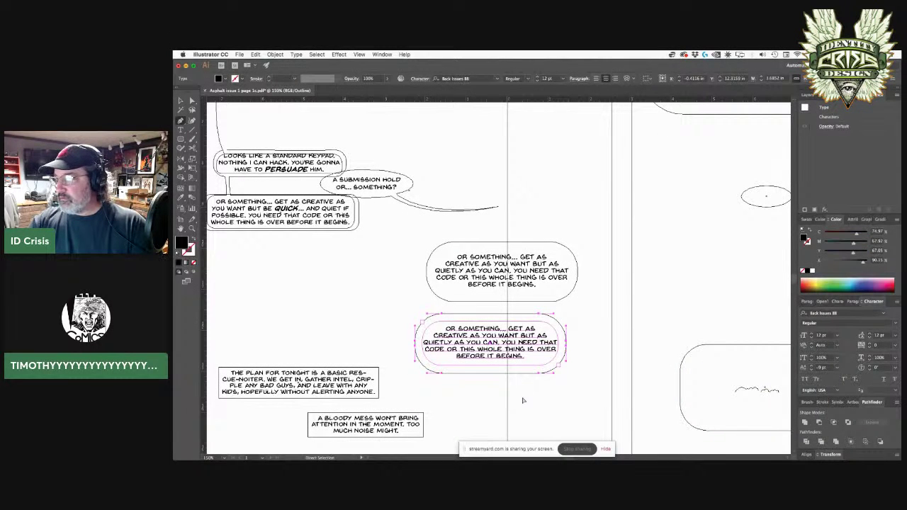
left_click(523, 398, "super")
left_click(521, 358, "super")
left_click(521, 364, "super")
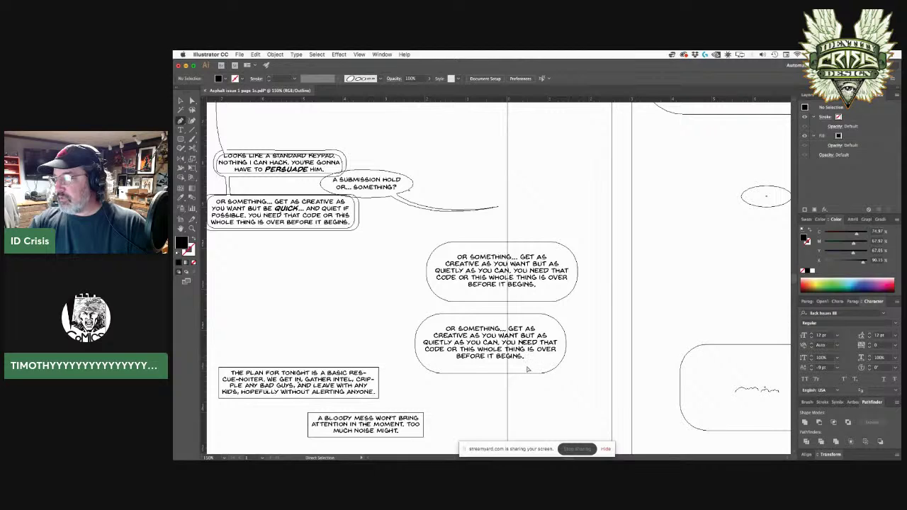
left_click(528, 376)
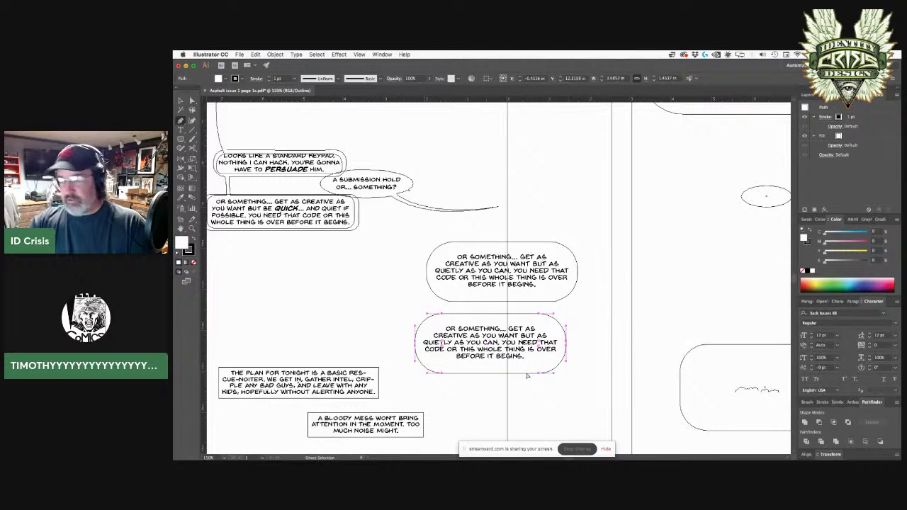
left_click(527, 376)
left_click(610, 275)
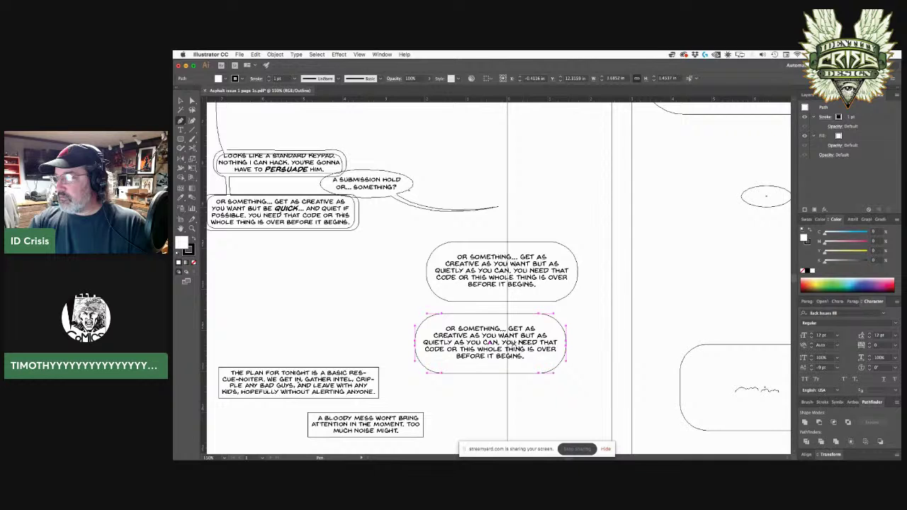
left_click(494, 337)
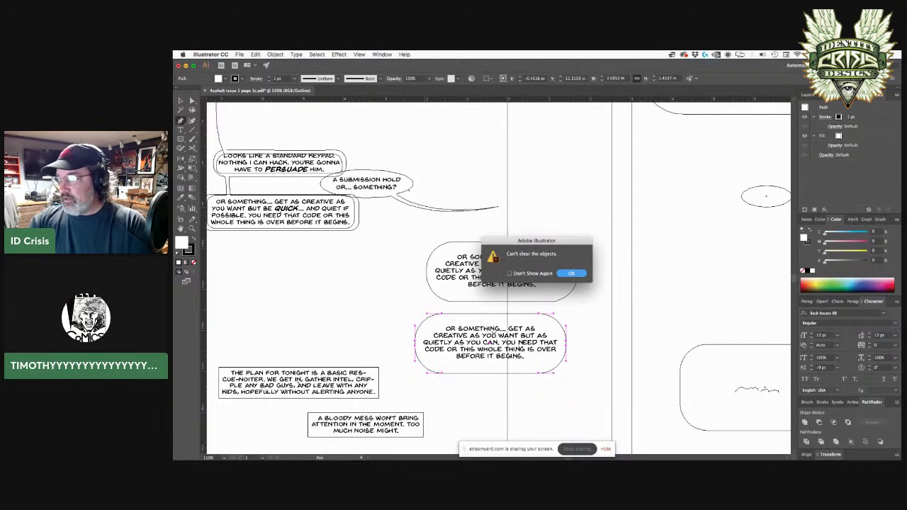
left_click(576, 274)
key("a")
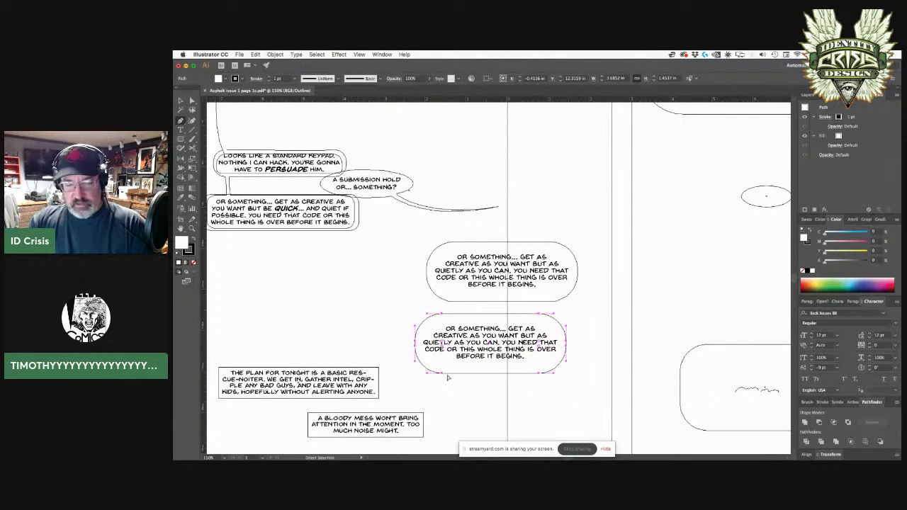
Return to the normal artwork preview and delete the duplicate balloon with its text.
key("super+y")
key("super+shift+a")
left_click(497, 349)
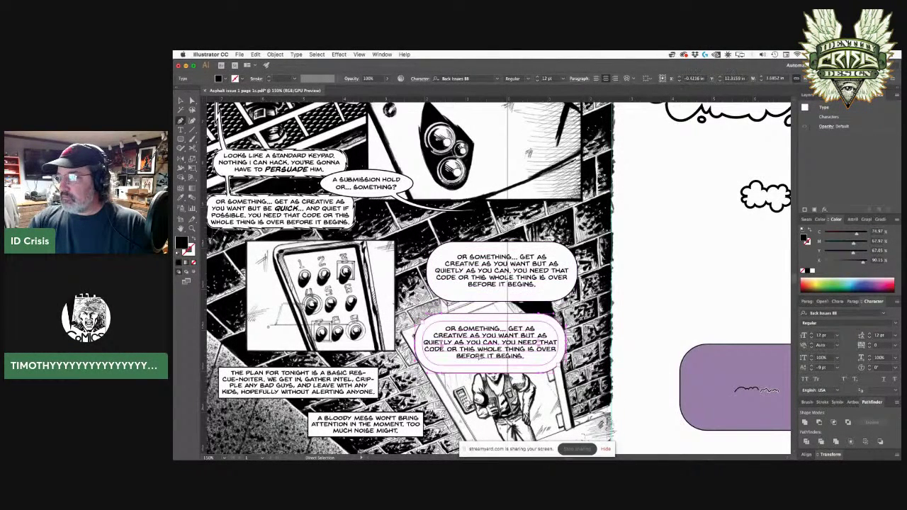
key("p")
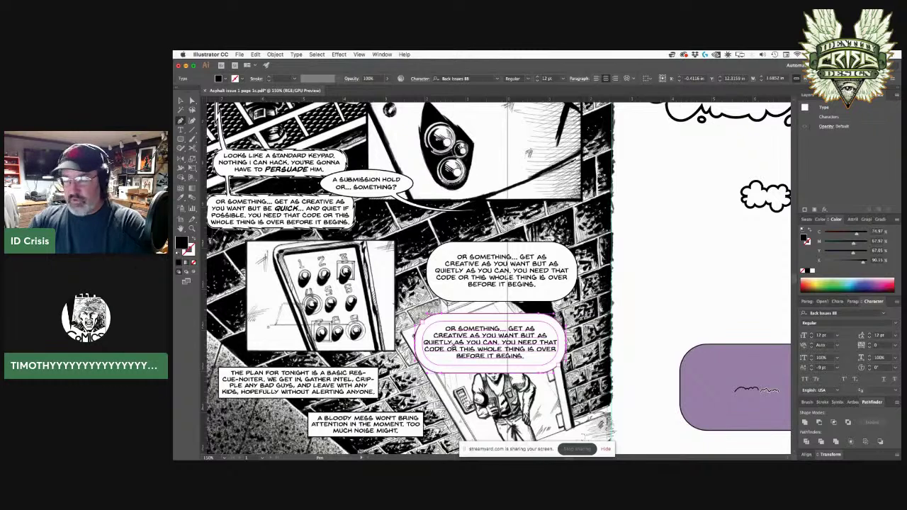
key("Delete")
Draw a rounded rectangle about 3.81 by 1.73 in over the balloon, with a white fill and 1 pt black stroke.
left_click(182, 139)
mouse_move(425, 236)
left_mouse_down()
mouse_move(567, 323)
mouse_move(582, 309)
left_mouse_up()
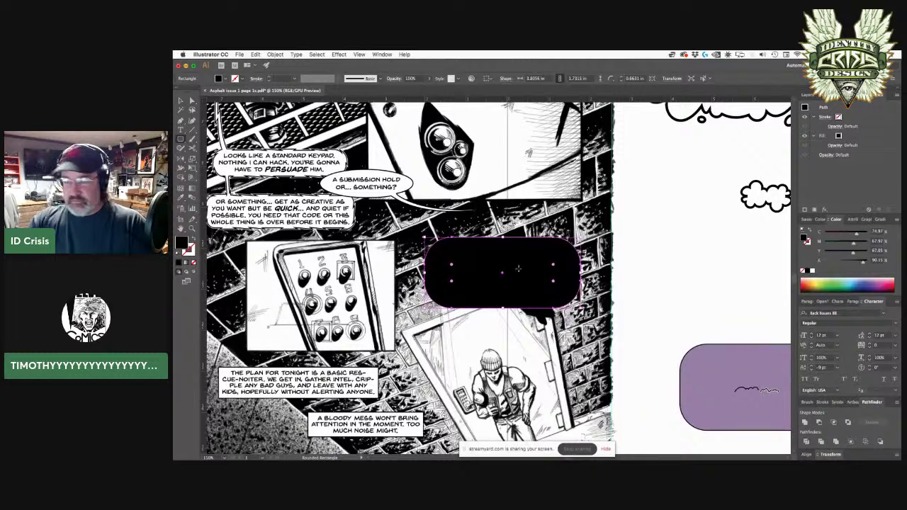
left_click(192, 101)
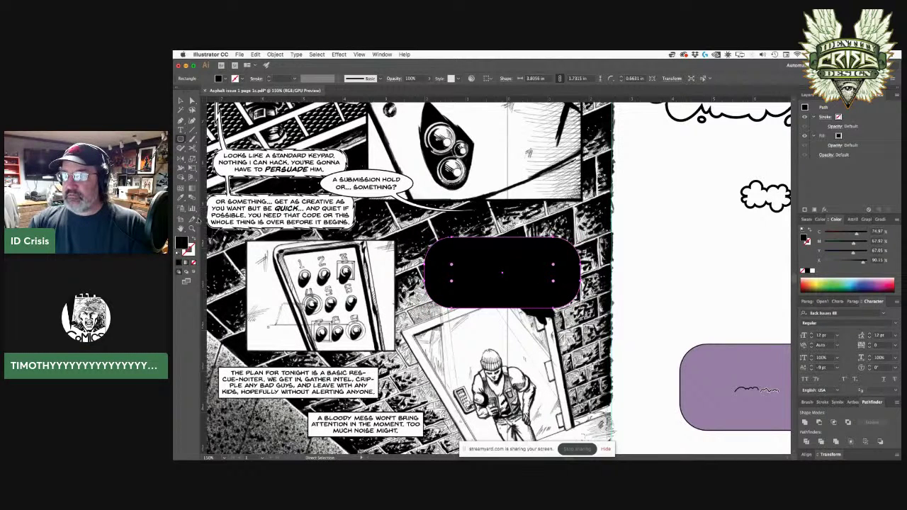
left_click(179, 254)
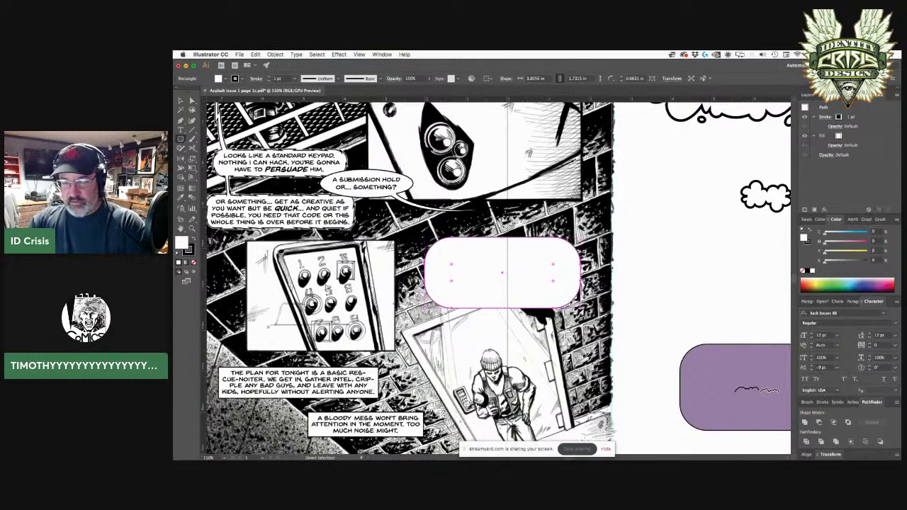
Place the new rounded rectangle behind the balloon text, and remove the stroke from the text's own path.
left_click(477, 304)
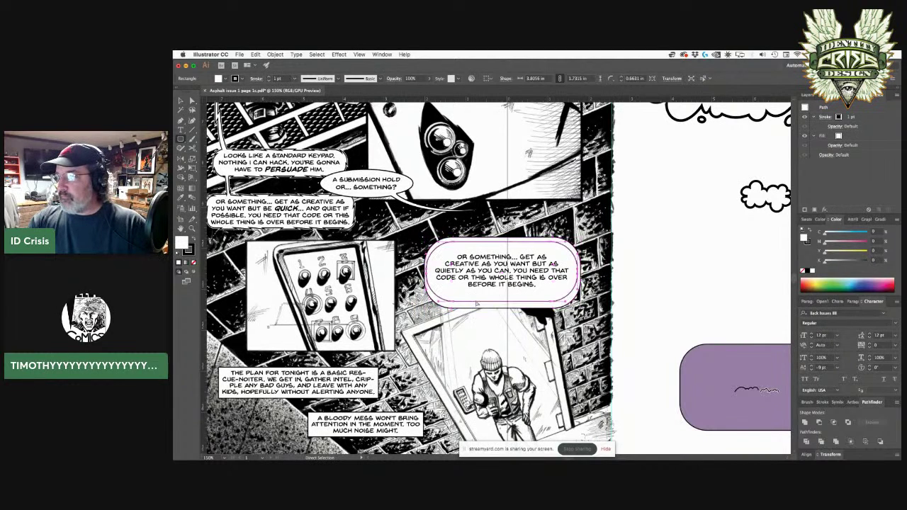
left_click(190, 256)
left_click(194, 262)
left_click(579, 309, "super")
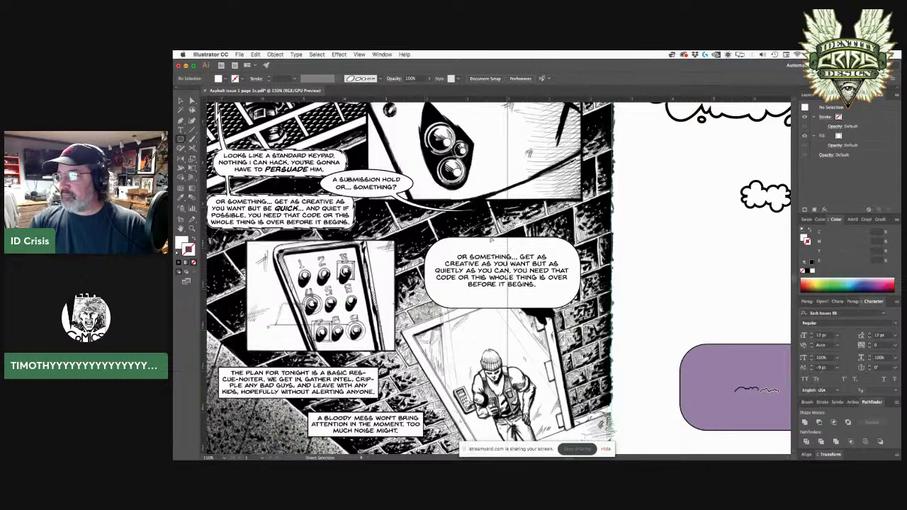
left_click(491, 241)
left_click(479, 240)
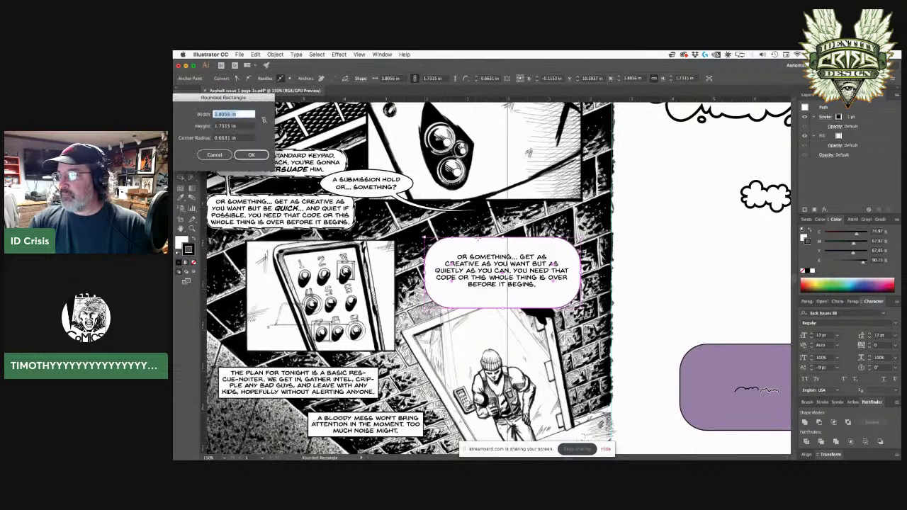
left_click(225, 155)
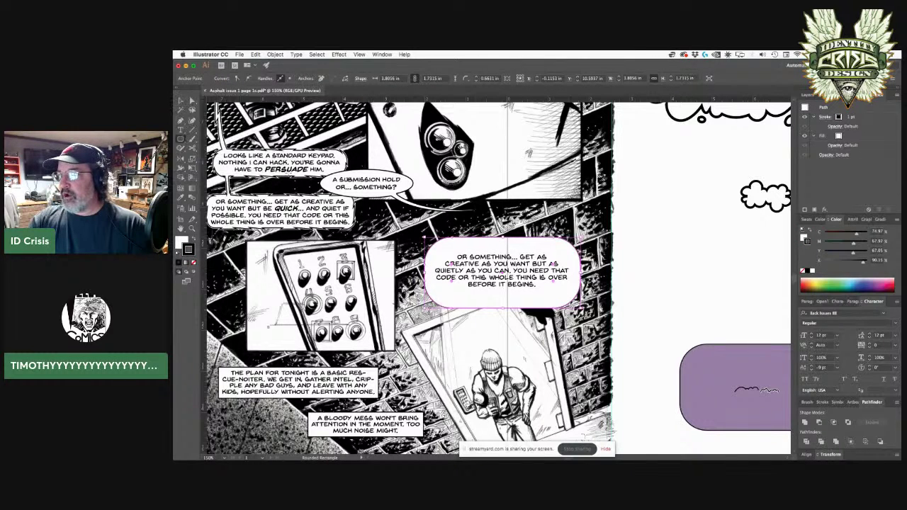
Add anchor points along the rounded rectangle's upper edge and pull one out into a pointed tail reaching the panel above.
key("p")
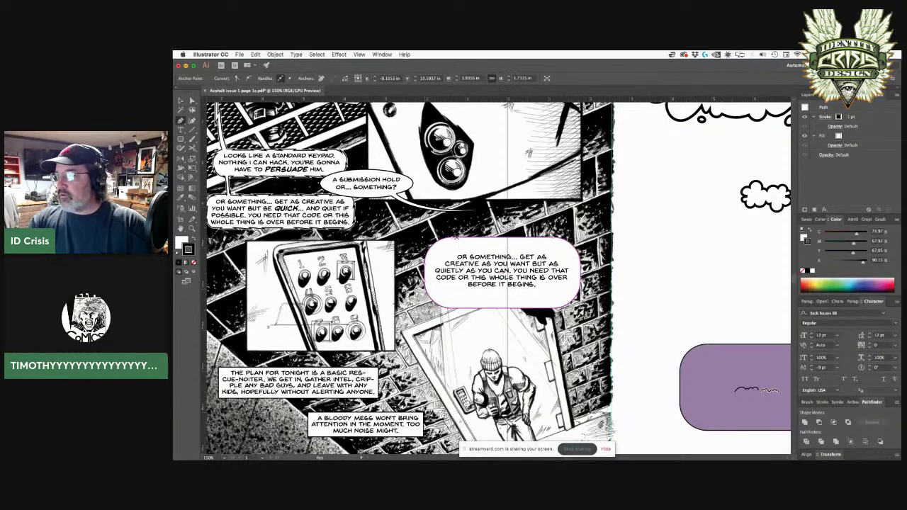
left_click(484, 239)
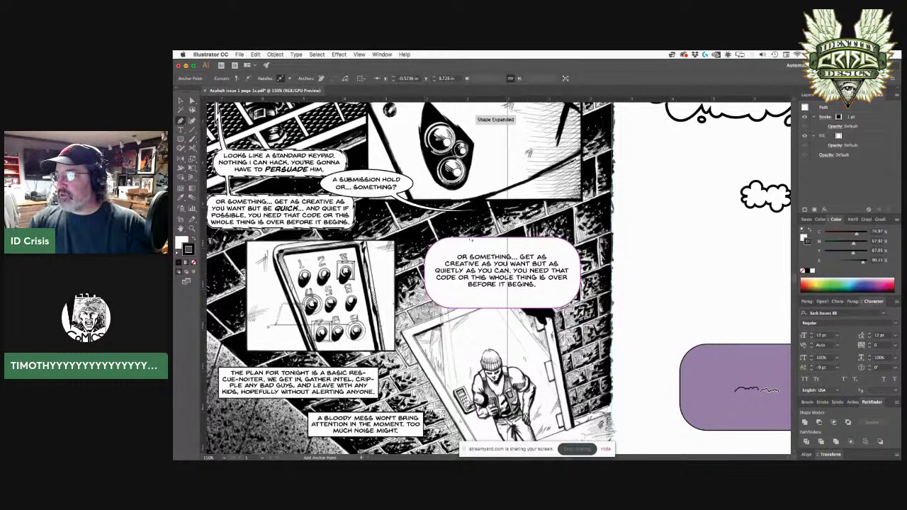
left_click_drag(479, 240, 546, 175)
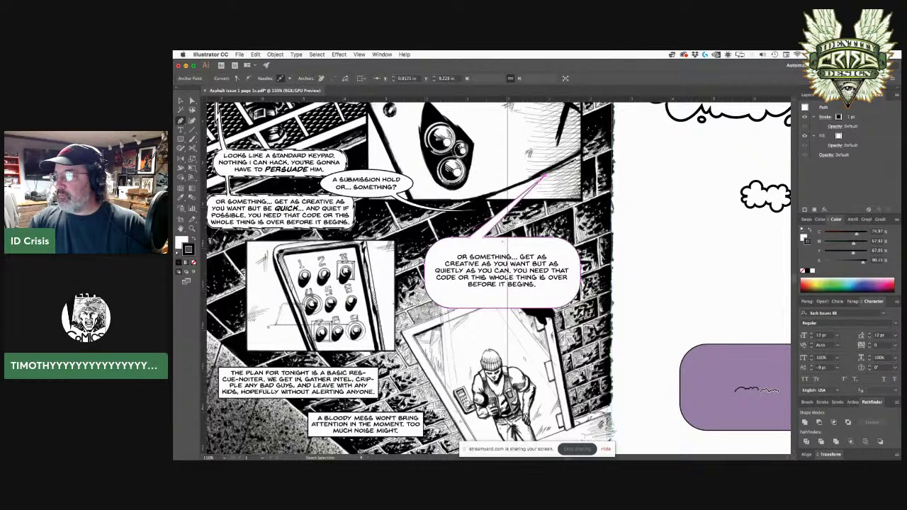
left_click(528, 276, "super")
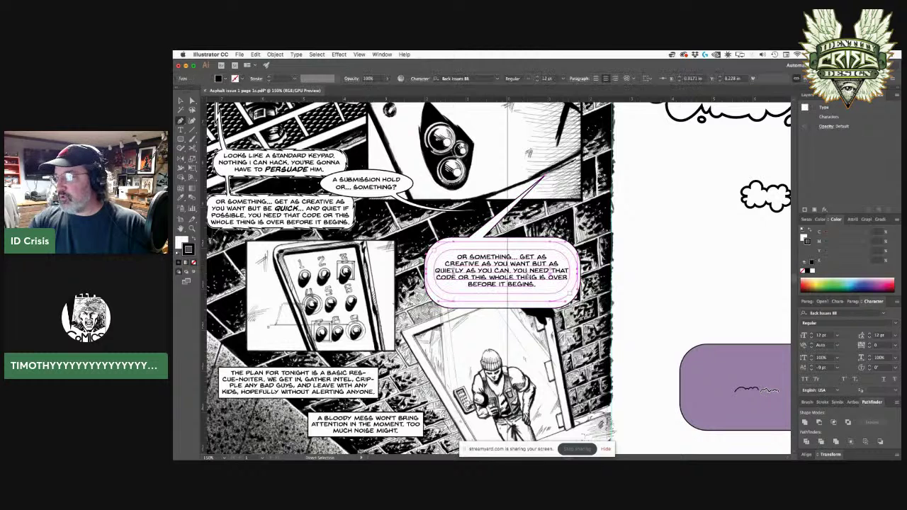
left_click(517, 239, "super")
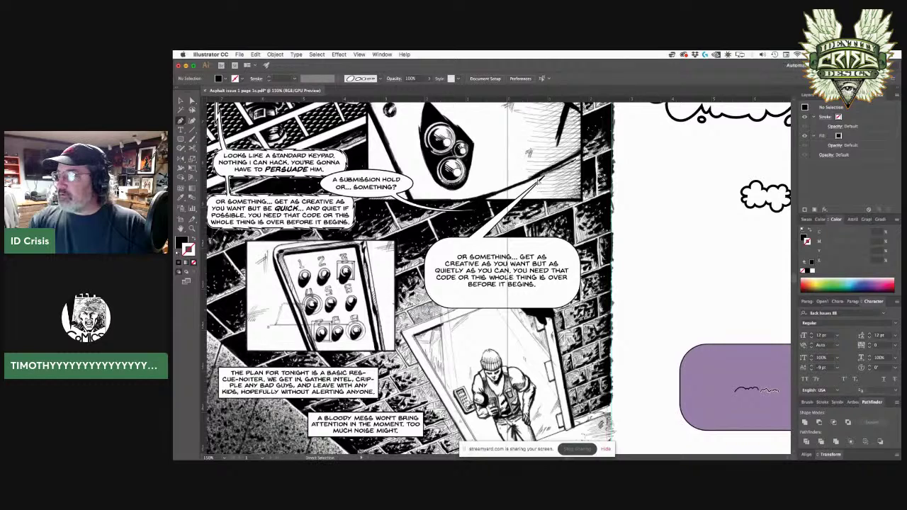
Delete the rounded rectangle together with its tail from behind the balloon text.
left_click(544, 179, "super")
key("Delete")
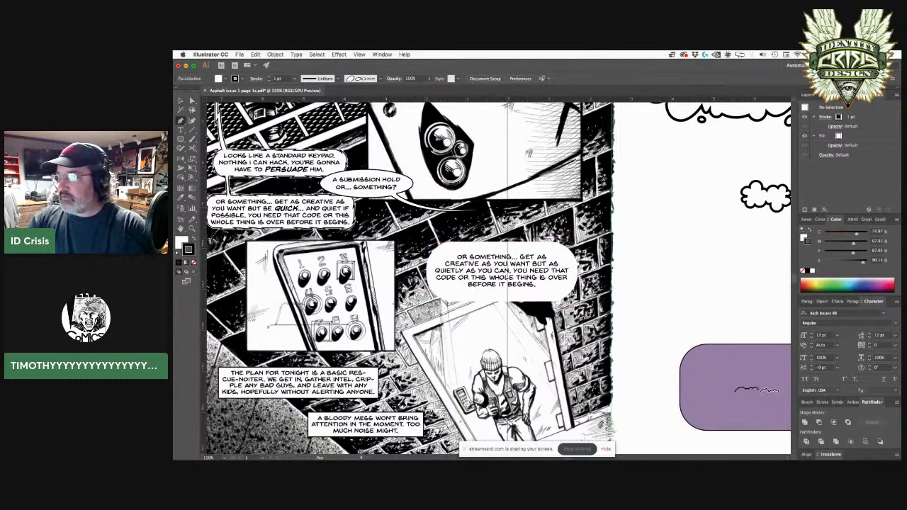
left_click(489, 297, "super")
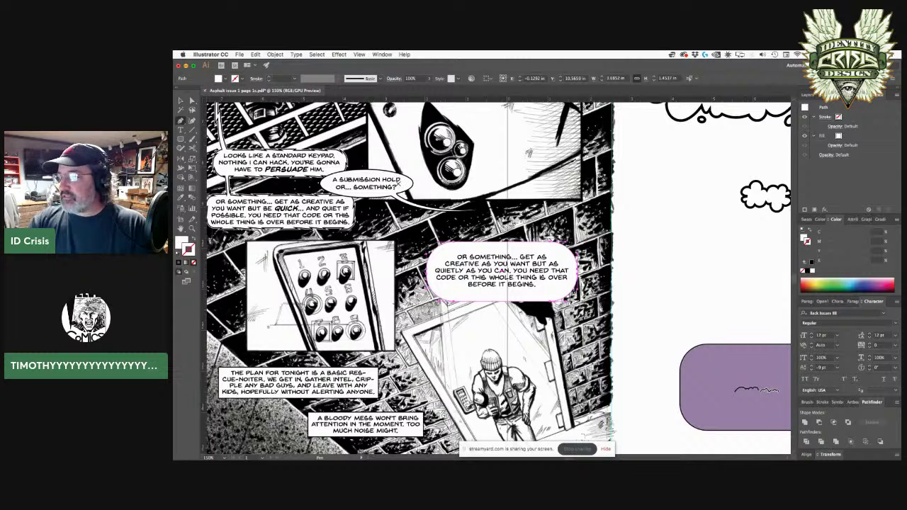
left_click(275, 55)
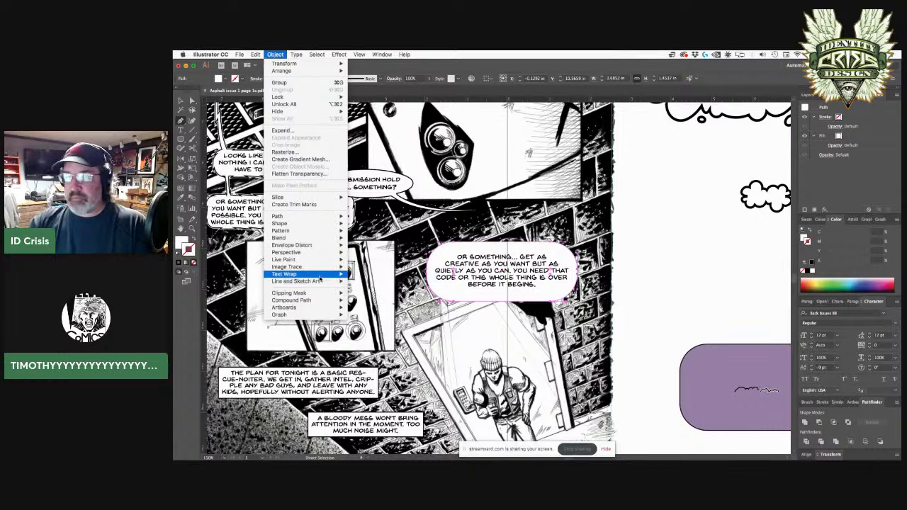
mouse_move(313, 282)
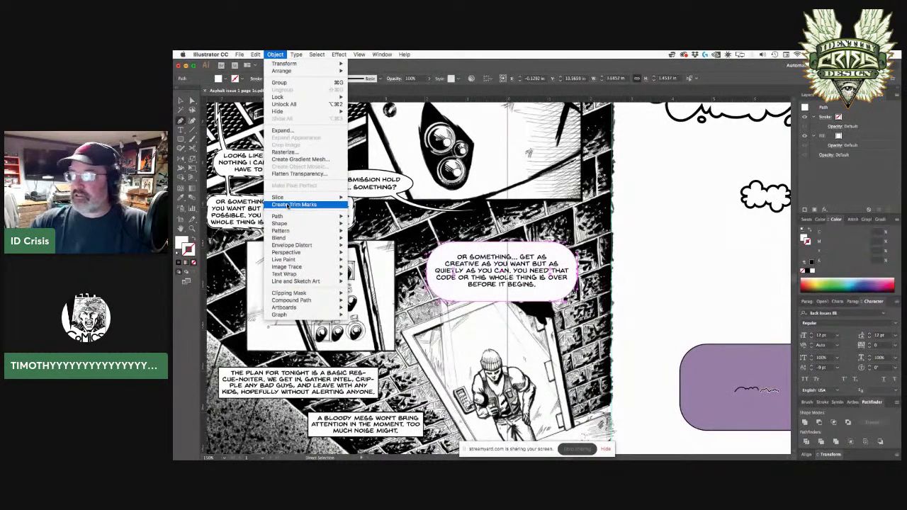
mouse_move(310, 229)
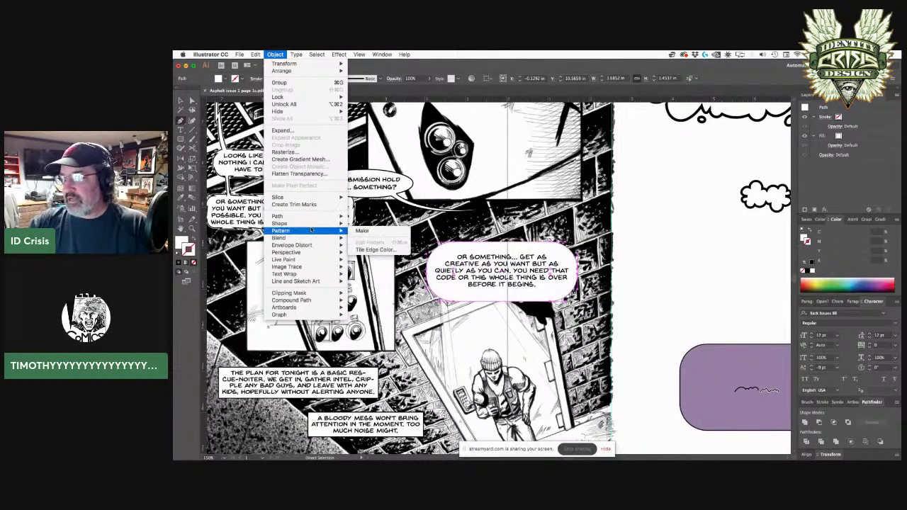
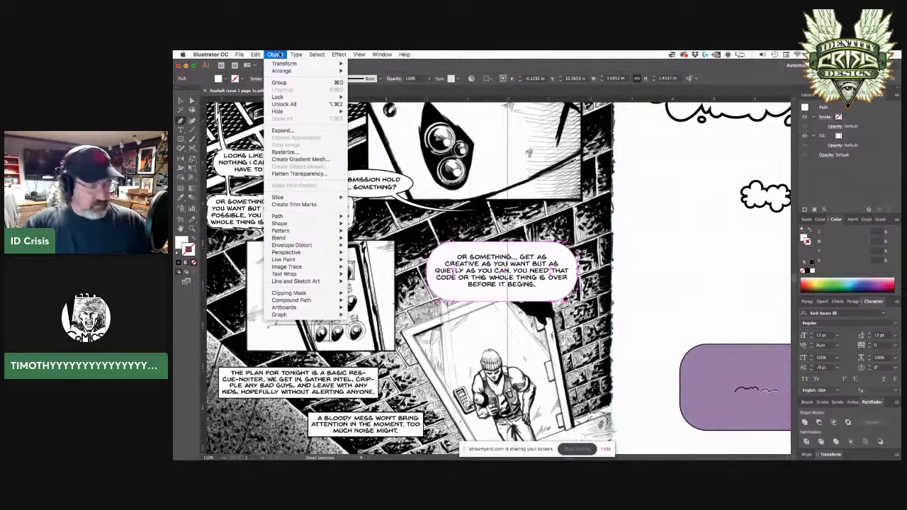
Delete the remaining "Or something... get as creative" practice balloon text along with its white path.
left_click(182, 102)
left_click(464, 270)
key("super+z")
key("v")
left_click(468, 273)
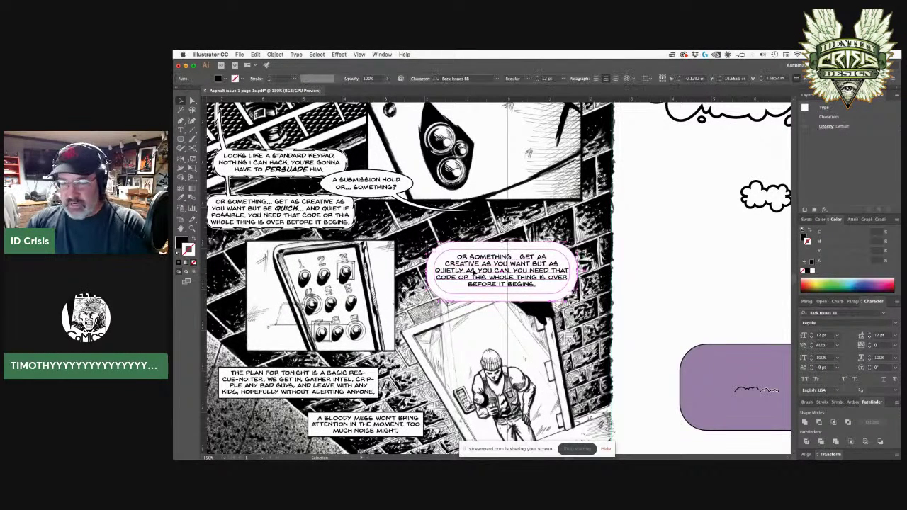
key("Delete")
Remove the large and small cloud-shaped thought balloons from the blank area beside the comic page.
scroll(459, 321, "right", 6)
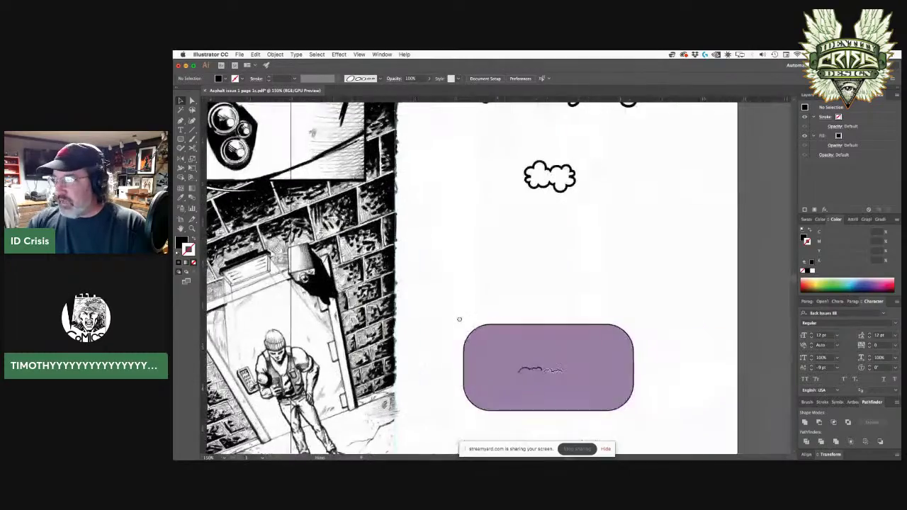
key("super+minus")
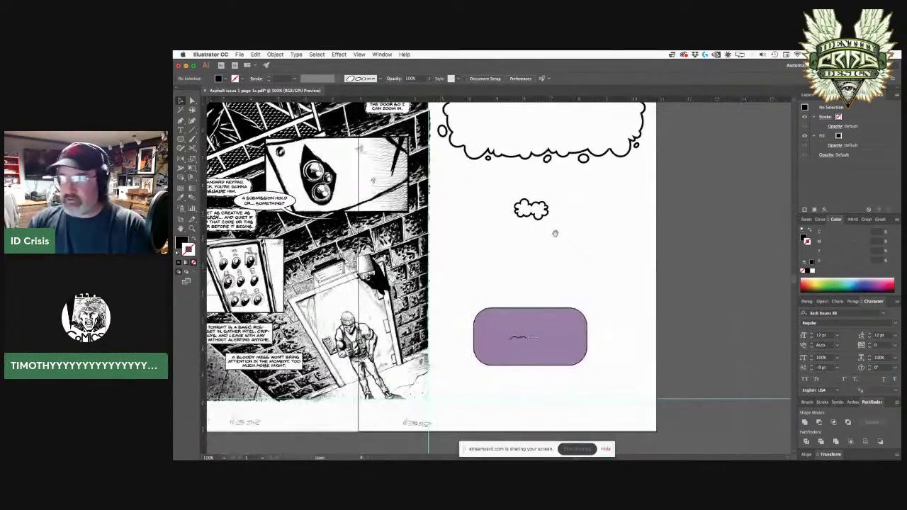
scroll(556, 270, "up", 3)
scroll(556, 269, "right", 1)
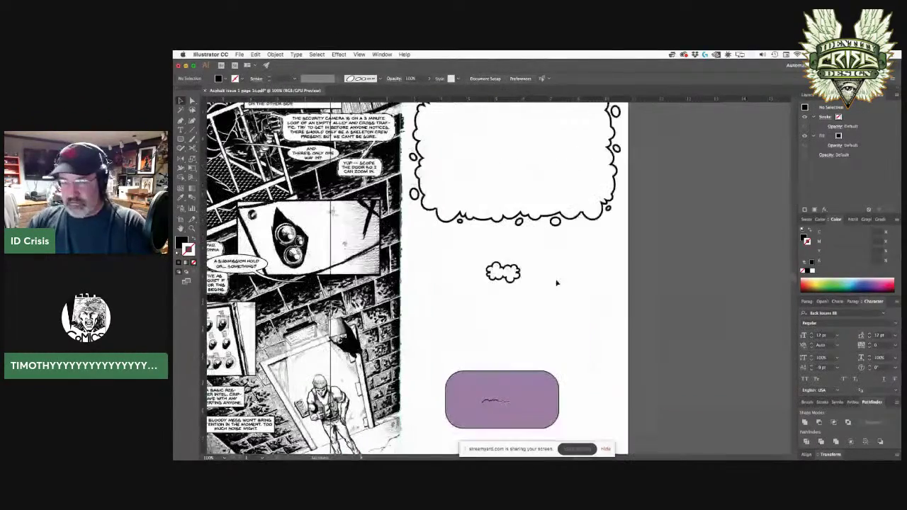
key("super+z")
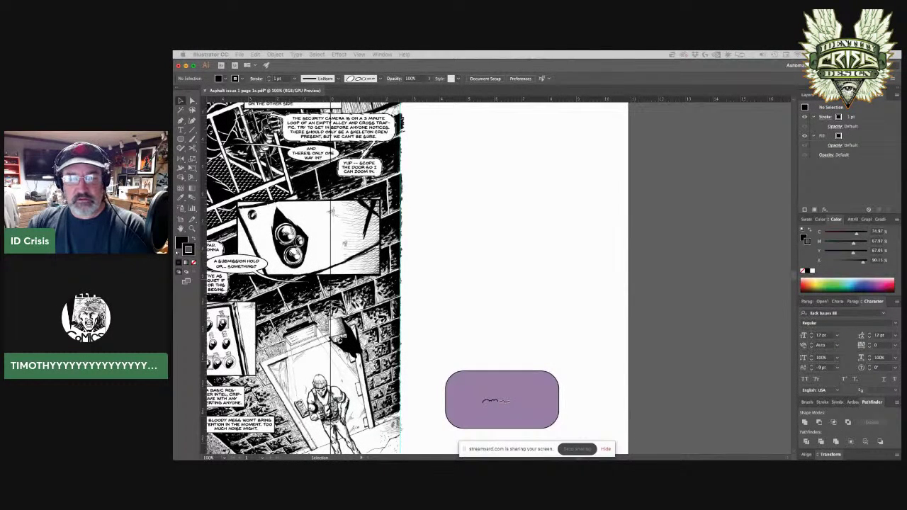
left_click(594, 361)
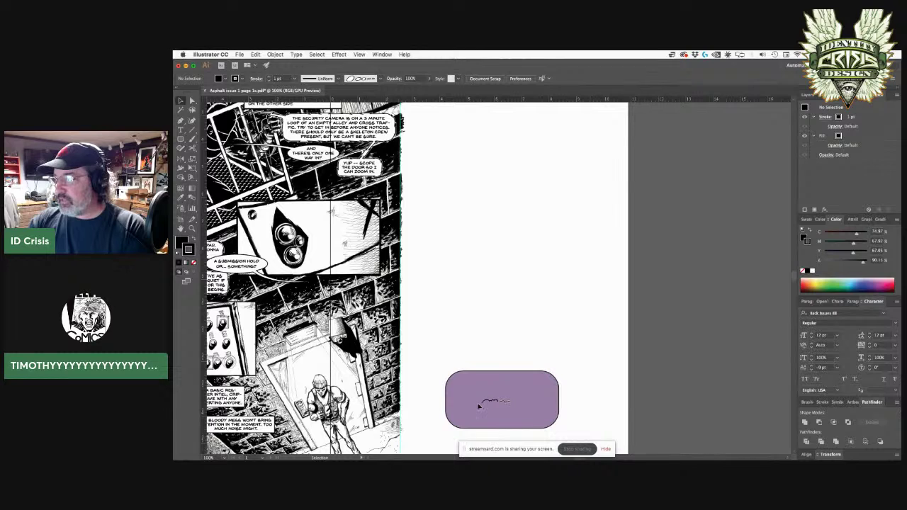
Delete the purple rounded rectangle and the wavy lines inside it from the blank area beside the page.
left_click(506, 406)
key("Delete")
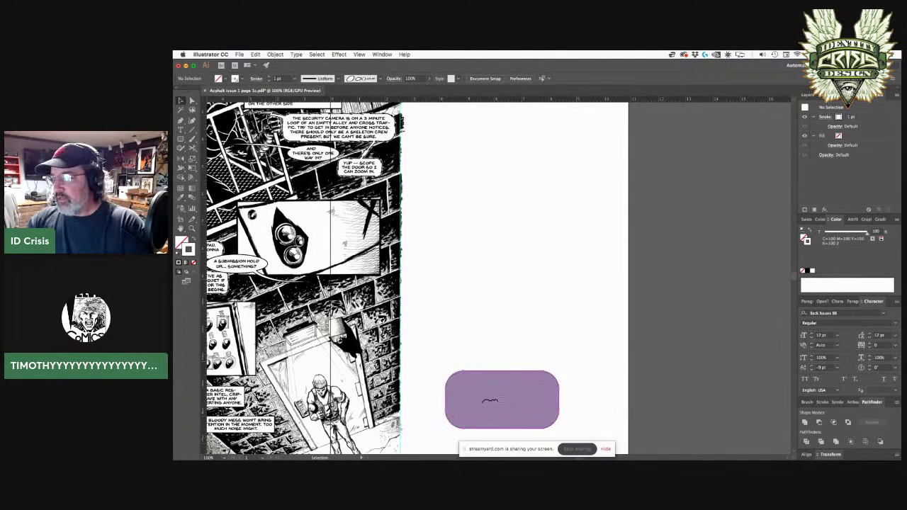
left_click(489, 399)
key("Delete")
left_click(495, 402)
key("Delete")
Select all the page art, lettering and guides, and move them together onto the blank artboard.
left_click_drag(322, 359, 499, 373)
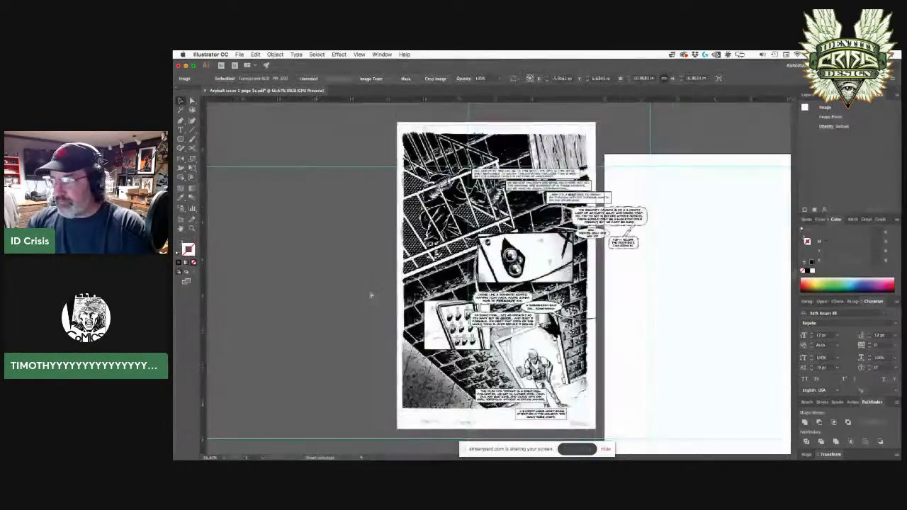
key("super+minus")
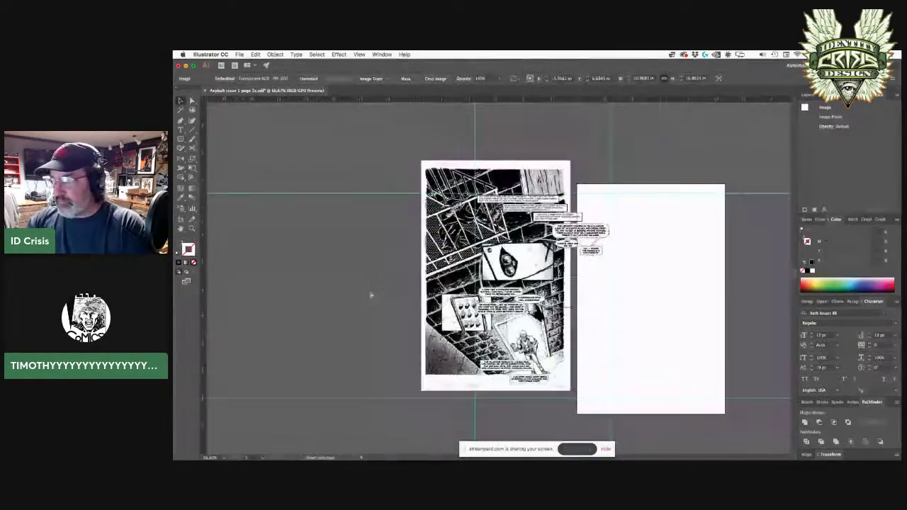
left_click_drag(543, 343, 595, 368)
scroll(595, 355, "right", 5)
key("super+a")
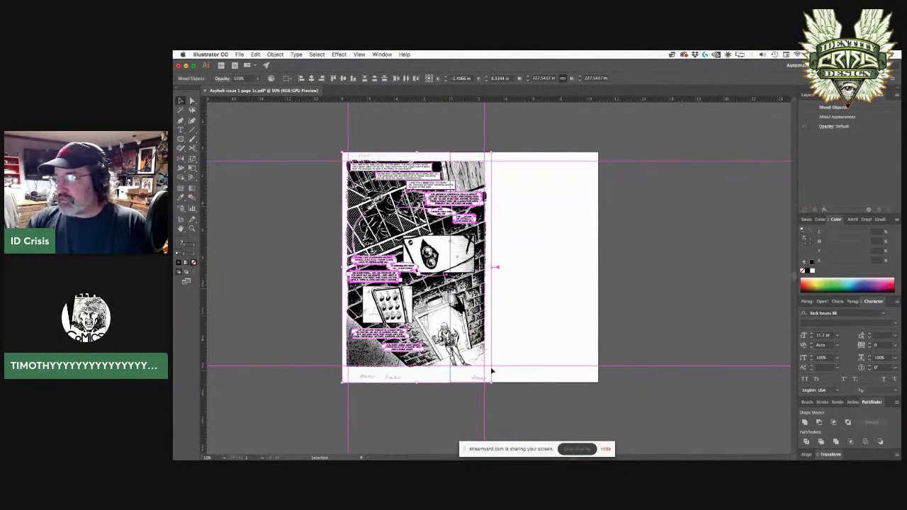
left_click_drag(470, 371, 577, 372)
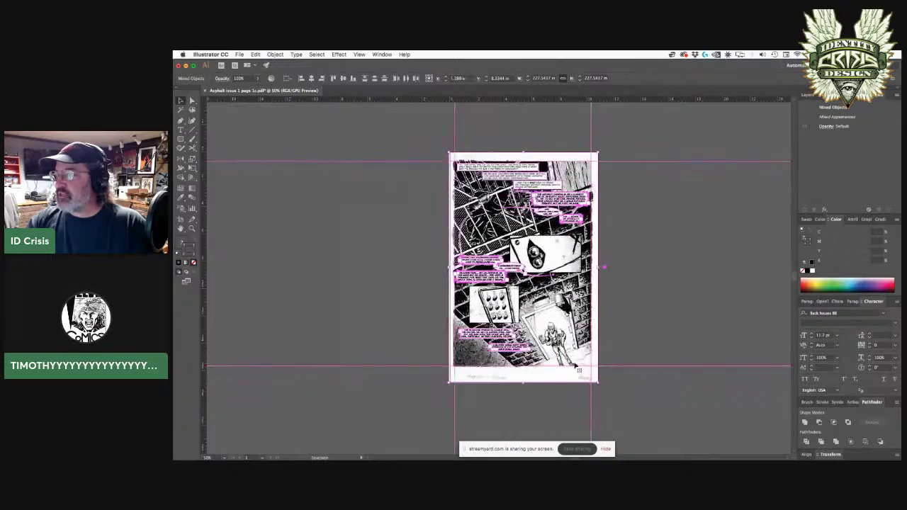
key("super+1")
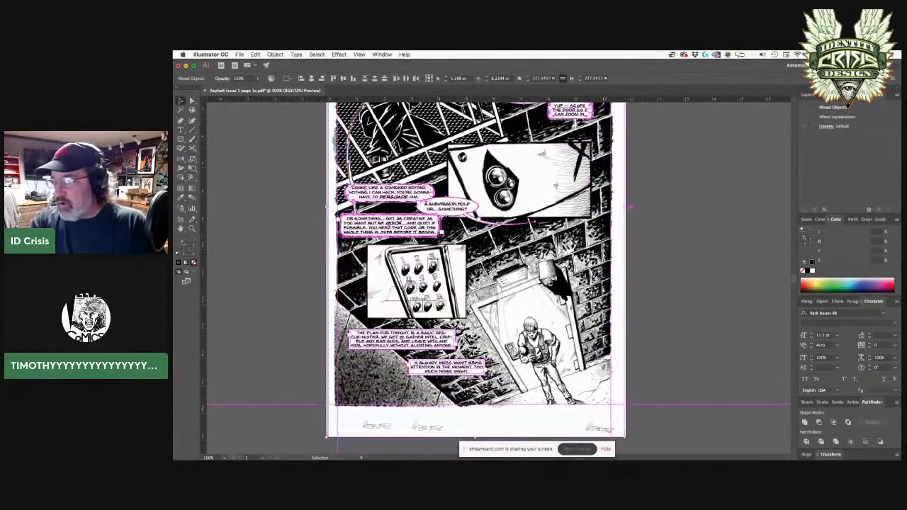
Nudge the selected page art and lettering slightly to the right to line them up with the artboard, and deselect everything.
key("Right")
key("Right")
key("Right")
key("Right")
key("Right")
key("Right")
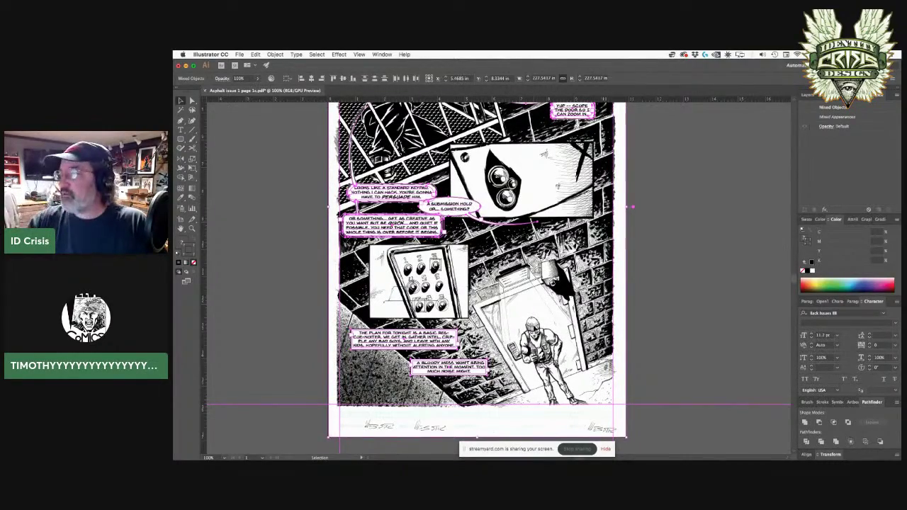
left_click(641, 256)
Inspect the Area Type Options of the "A submission hold or... something?" balloon text with Preview on, and cancel without changing them.
left_click_drag(488, 277, 441, 388)
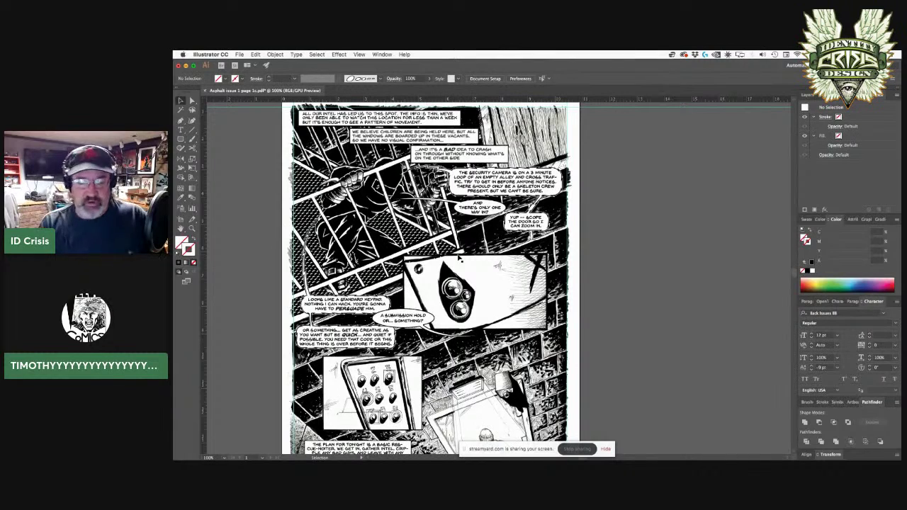
key("a")
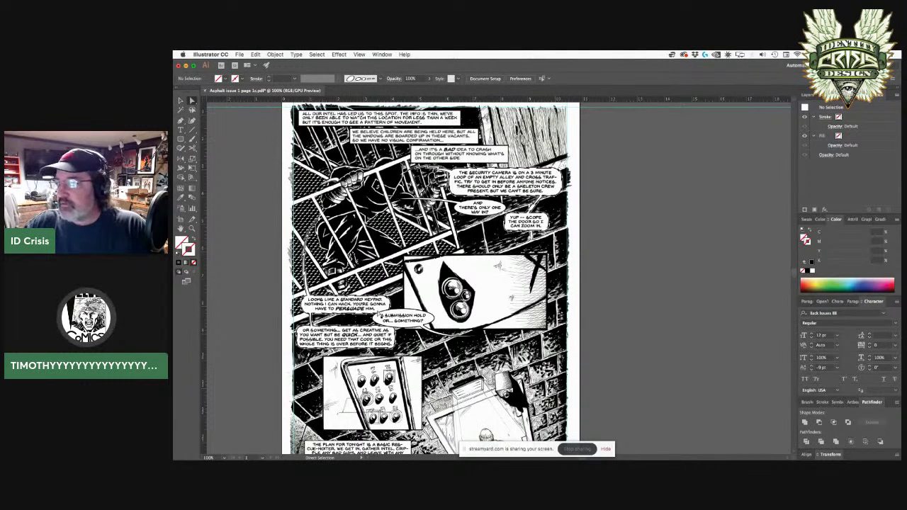
left_click(390, 324)
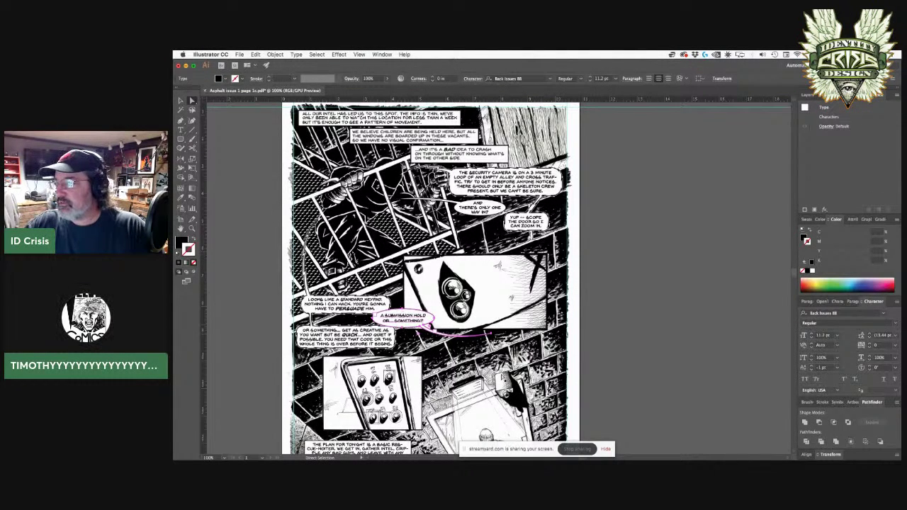
left_click(622, 333)
left_click(399, 324)
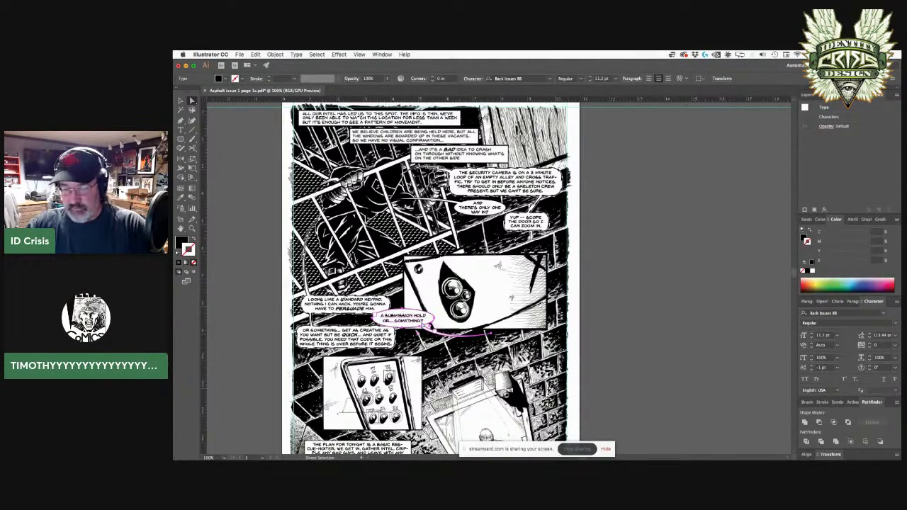
key("super+equal")
key("super+equal")
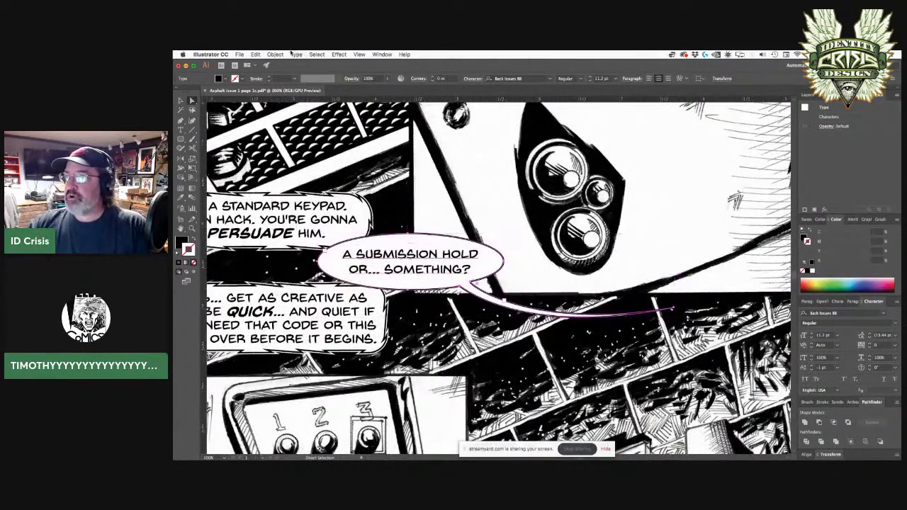
left_click(275, 54)
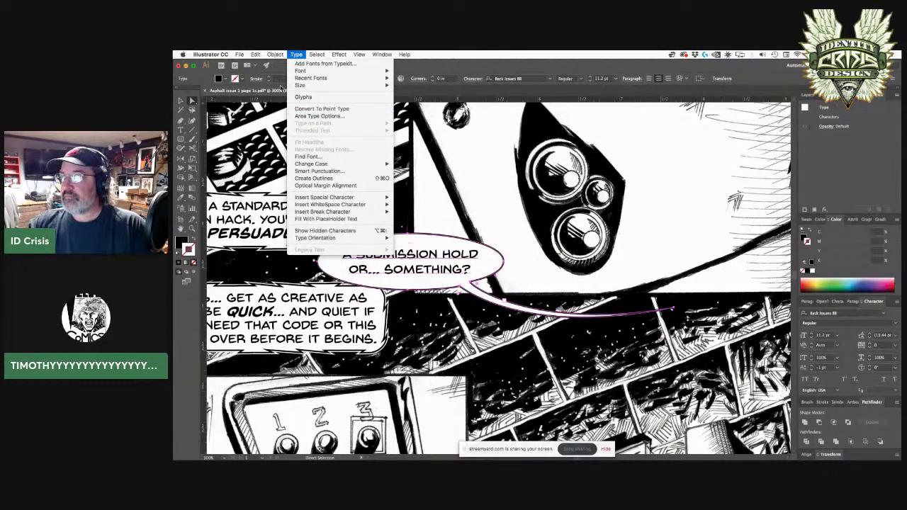
mouse_move(284, 55)
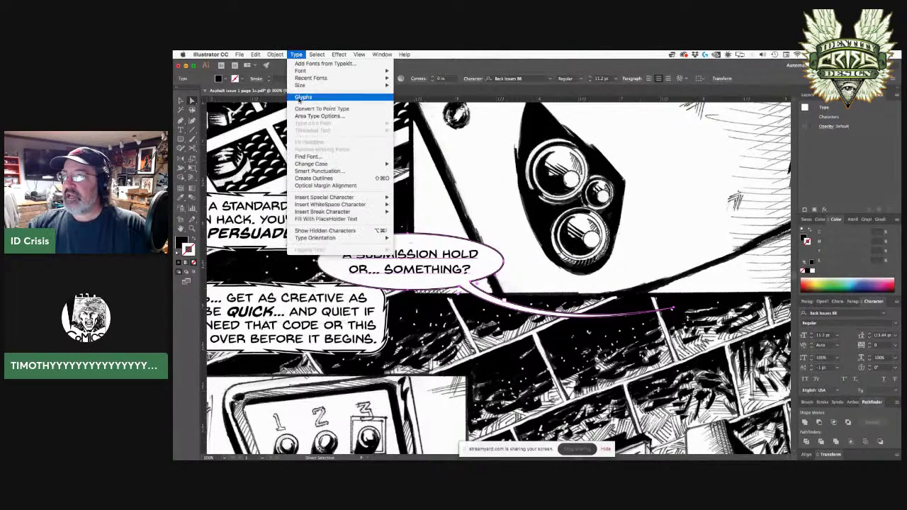
left_click(309, 116)
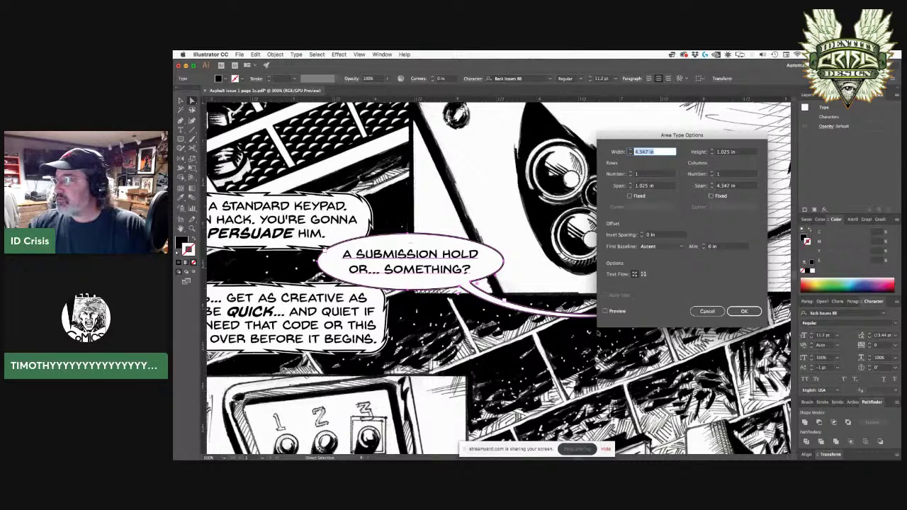
left_click(604, 311)
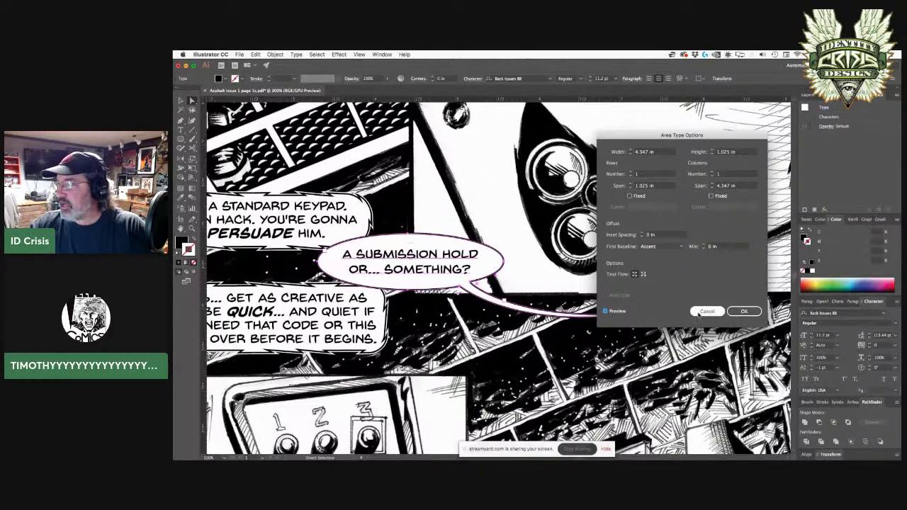
left_click(707, 312)
Turn on Auto Size in the Area Type Options of the "The plan for tonight..." caption and preview an inset spacing of 0.188 in.
left_click(536, 348)
left_click_drag(515, 356, 686, 105)
left_click_drag(553, 341, 523, 229)
left_click(472, 317)
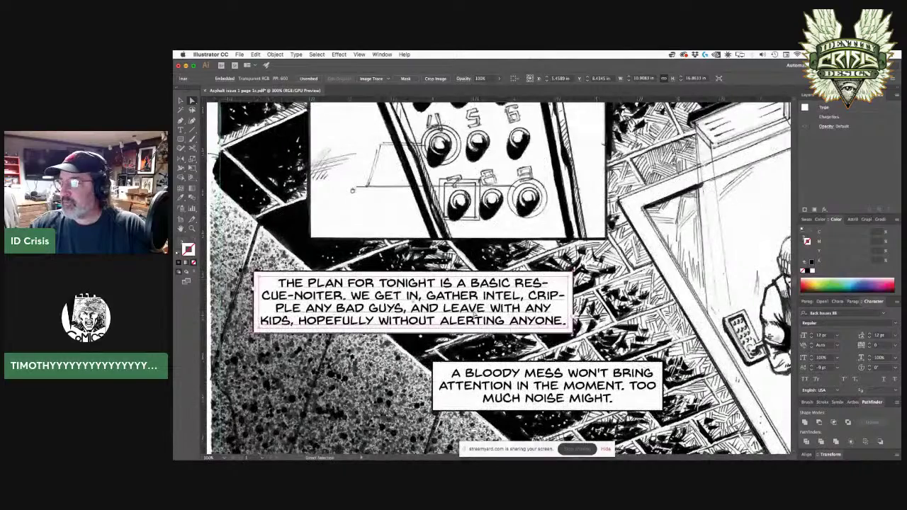
left_click(275, 54)
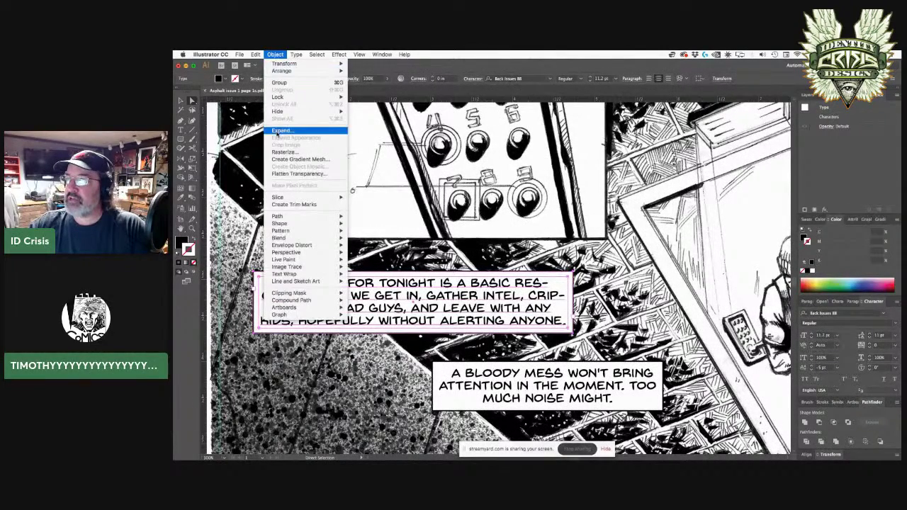
mouse_move(298, 54)
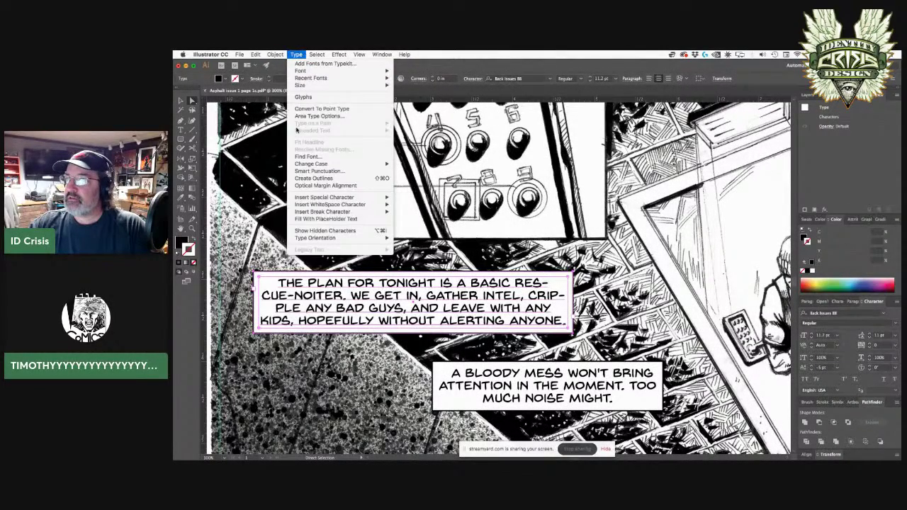
left_click(312, 116)
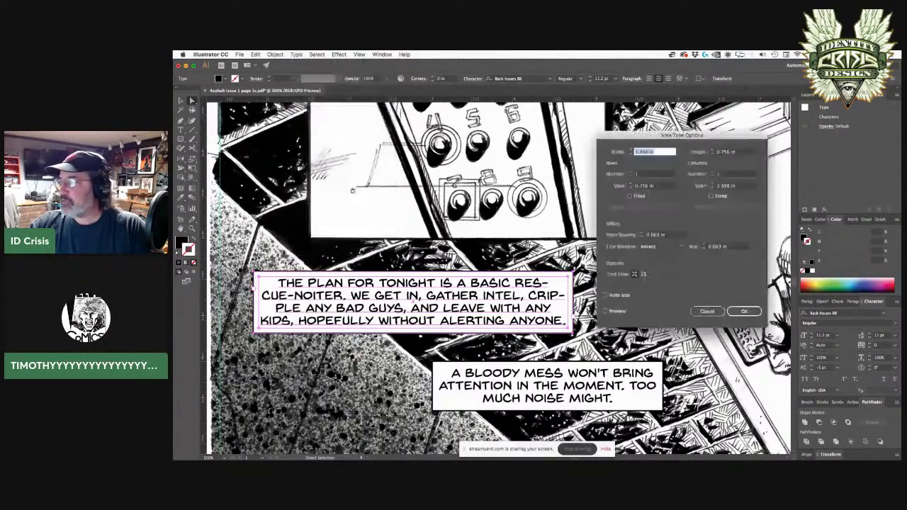
left_click(605, 296)
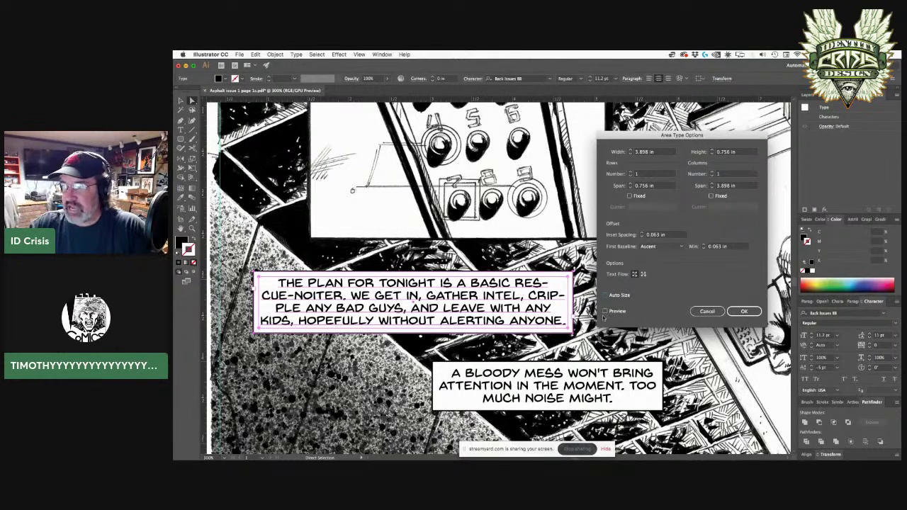
left_click(642, 234)
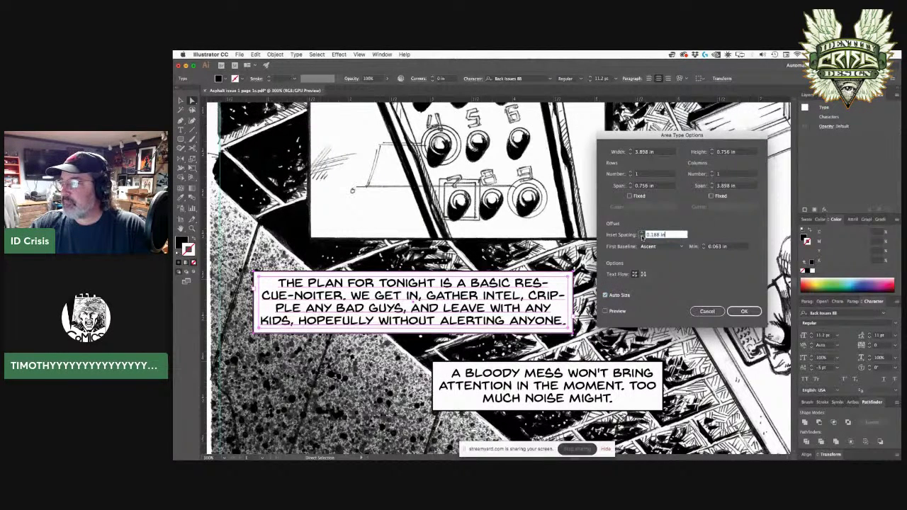
left_click(606, 311)
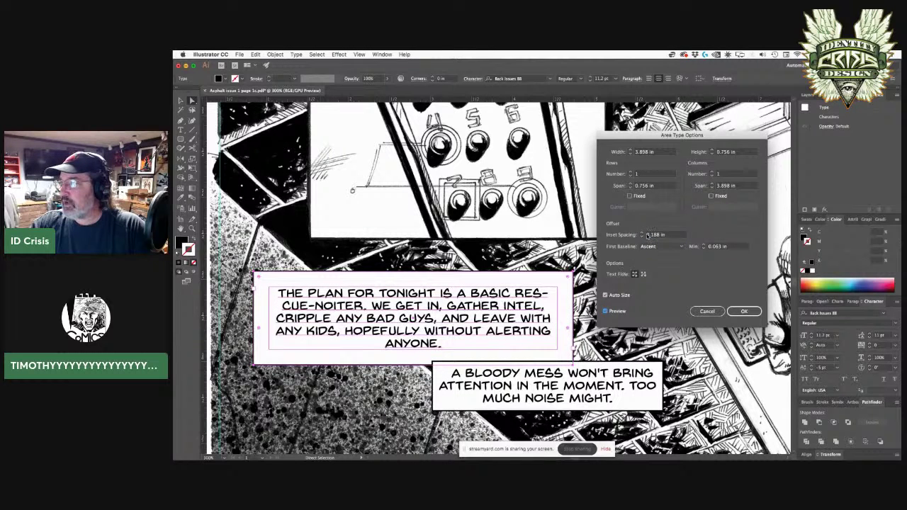
Set the inset spacing of the "The plan for tonight..." caption to 0 and apply it.
left_click(647, 235)
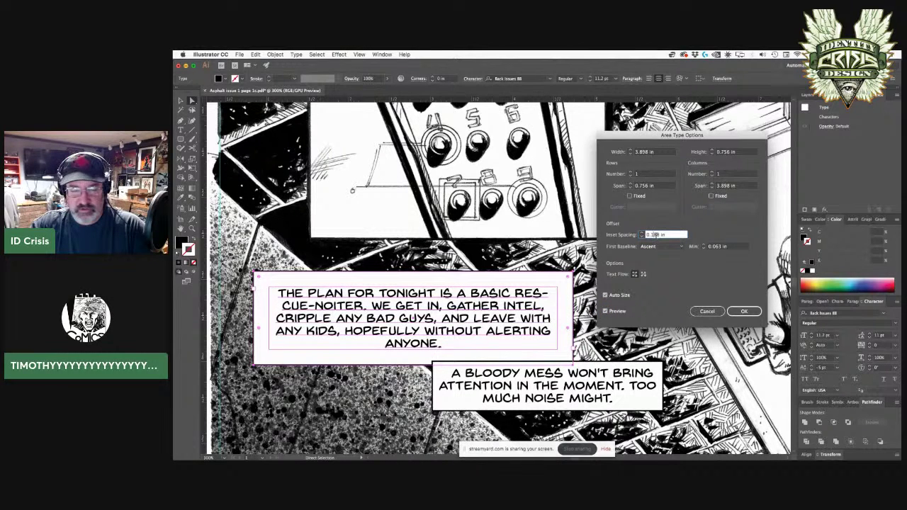
double_click(656, 235)
type("0")
key("Return")
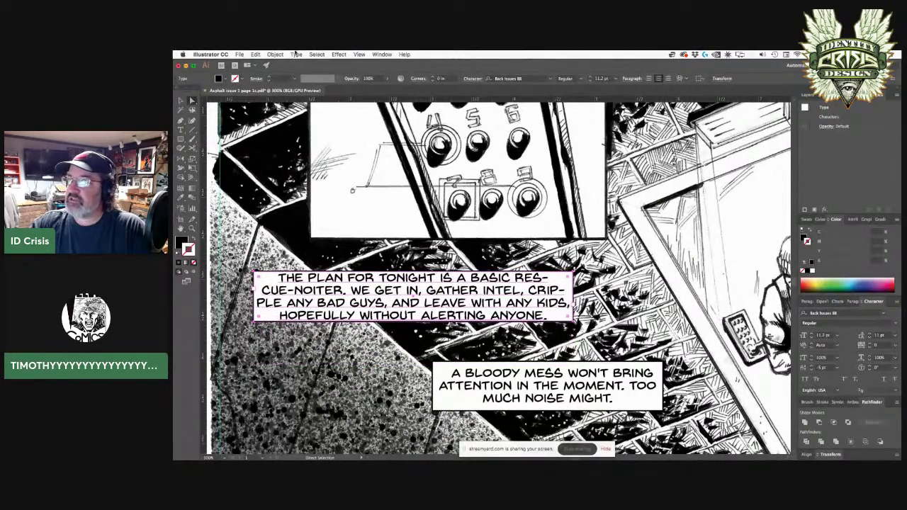
Reopen the caption's Area Type Options, raise the inset spacing one increment above 0 with Preview on, apply it, and deselect the caption.
left_click(295, 54)
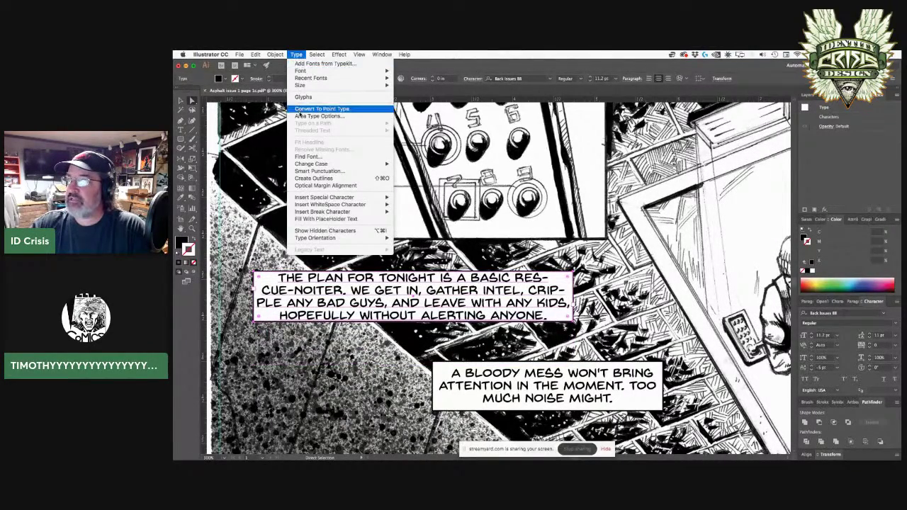
left_click(320, 116)
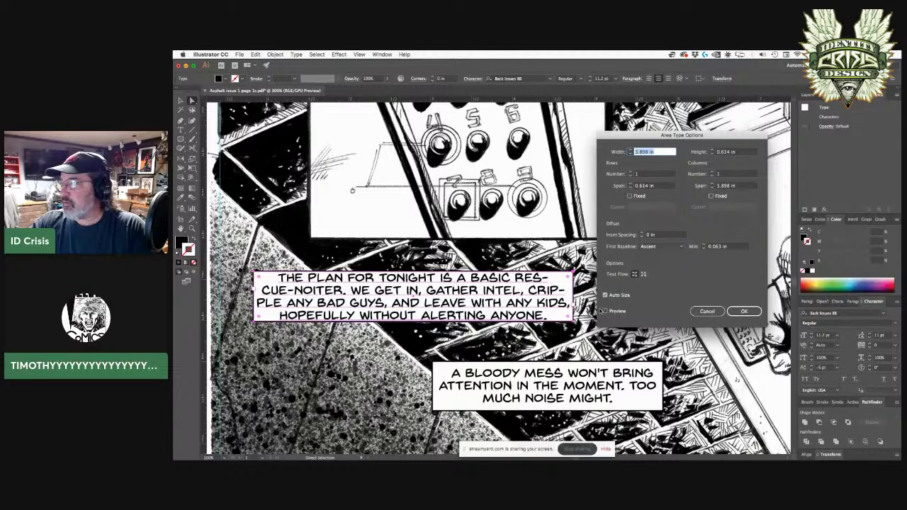
left_click(605, 311)
left_click(642, 234)
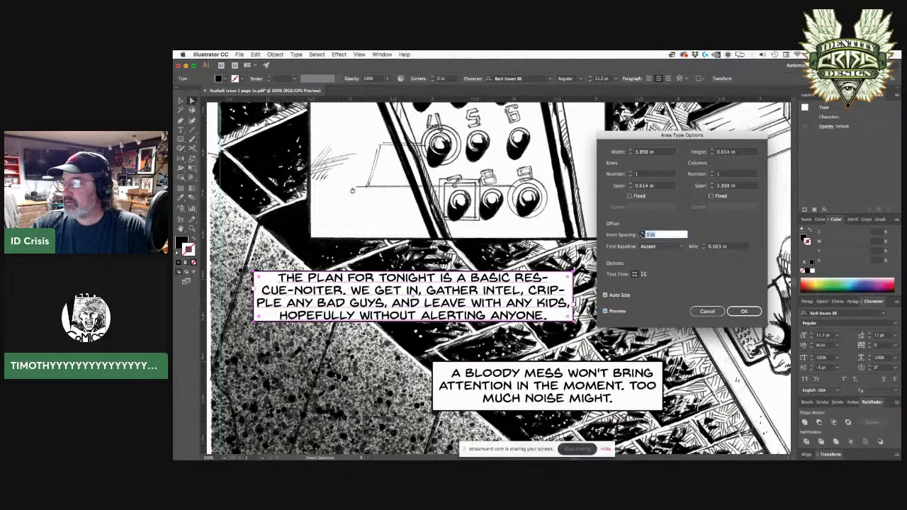
left_click(745, 311)
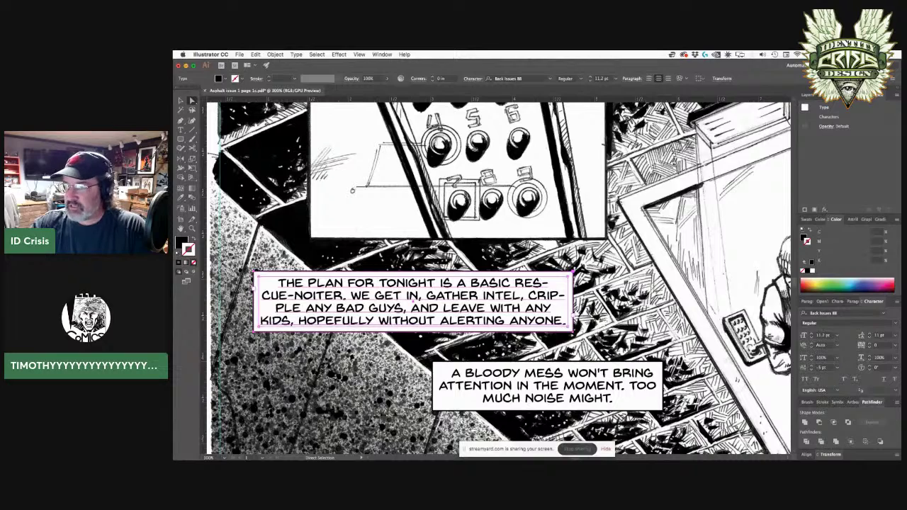
left_click(488, 334)
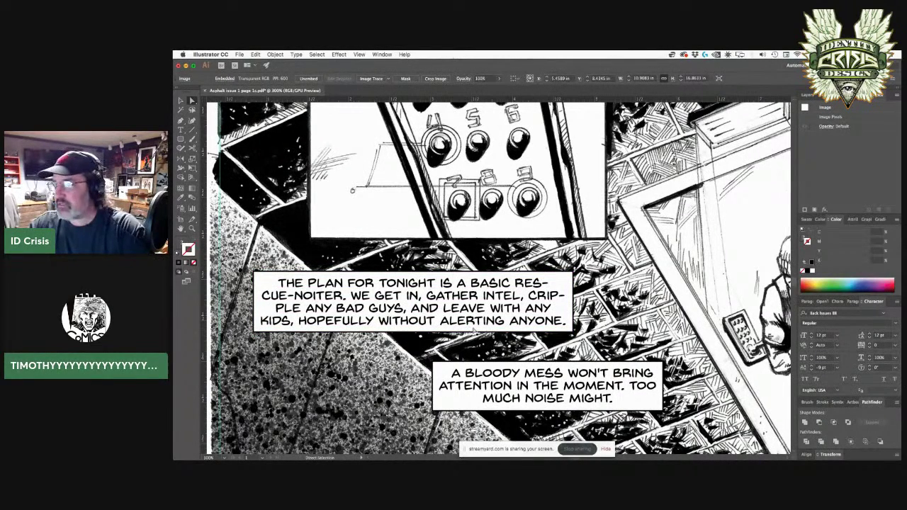
left_click(563, 309)
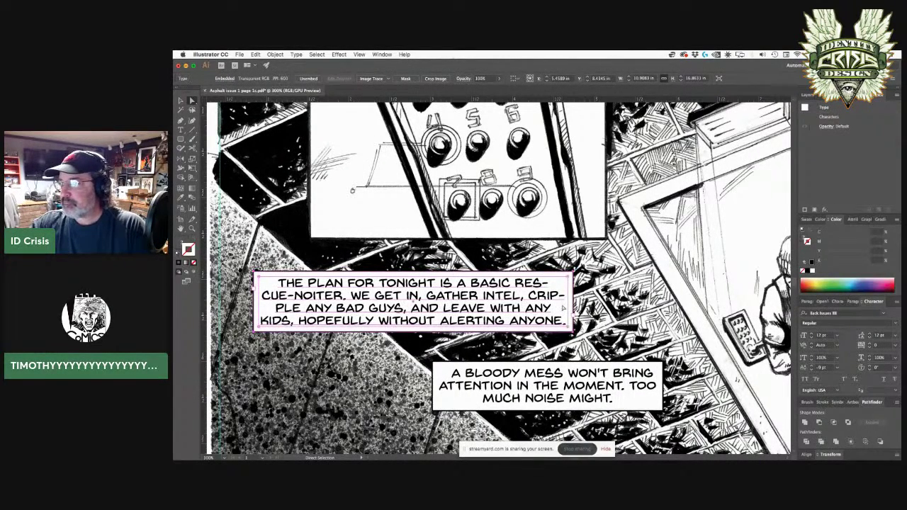
left_click(280, 54)
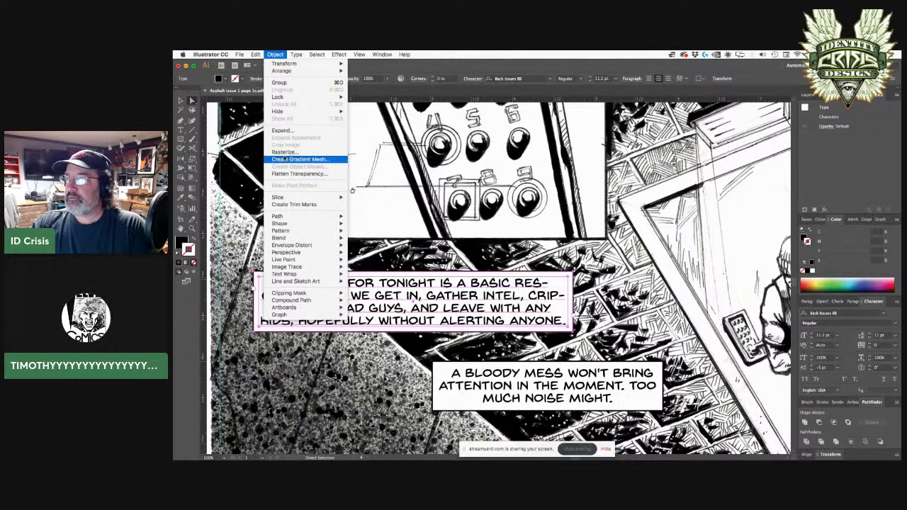
mouse_move(296, 54)
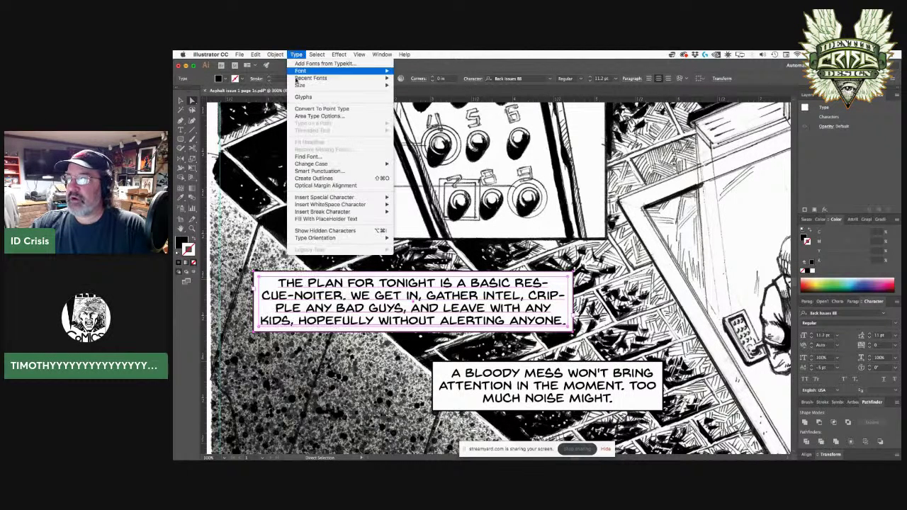
left_click(305, 157)
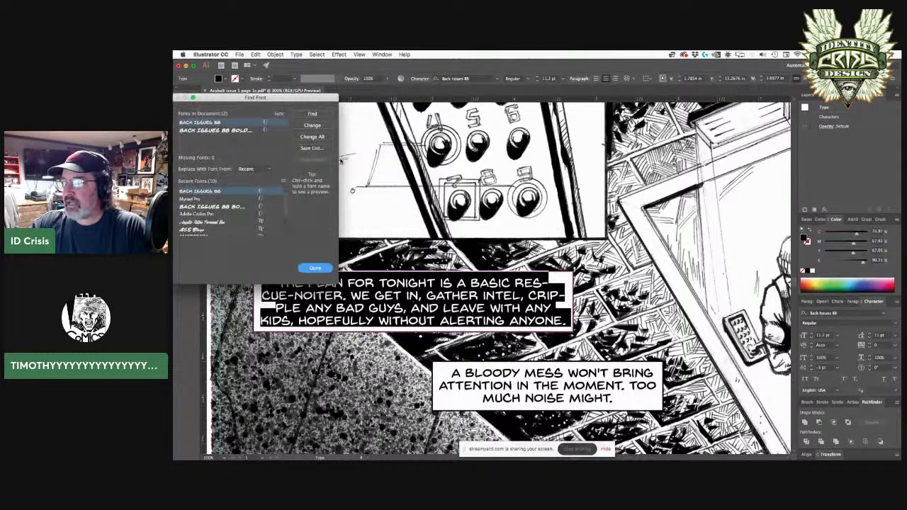
key("Escape")
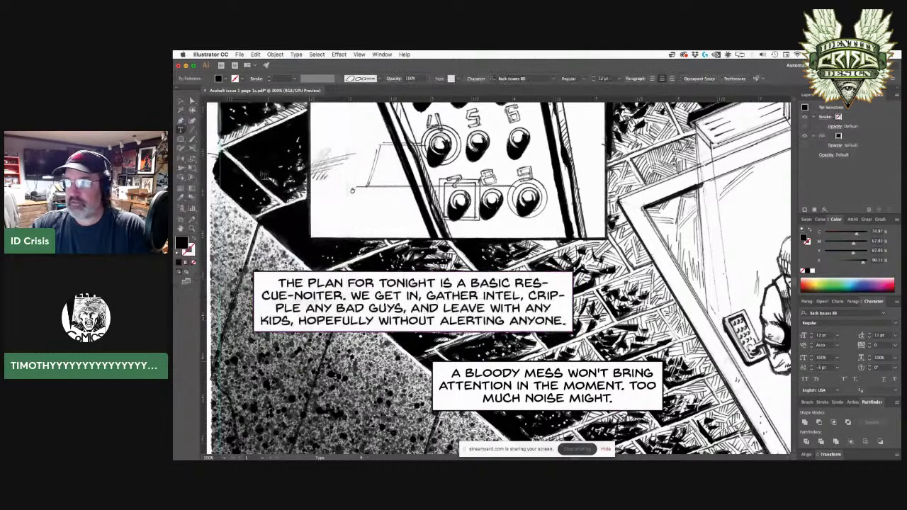
left_click(296, 54)
Open the Area Type Options of the "The plan for tonight..." caption and preview an inset spacing of 0.188 in.
left_click(344, 307)
left_click(193, 101)
left_click(296, 53)
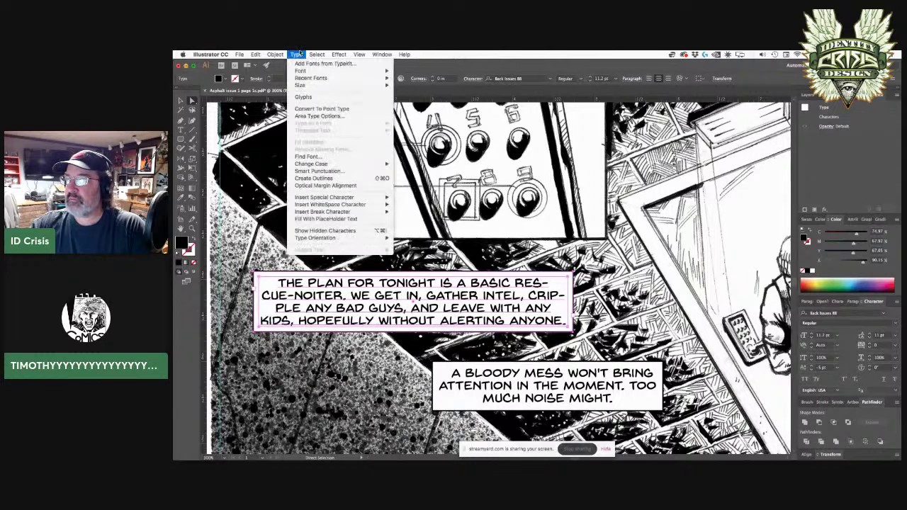
left_click(303, 117)
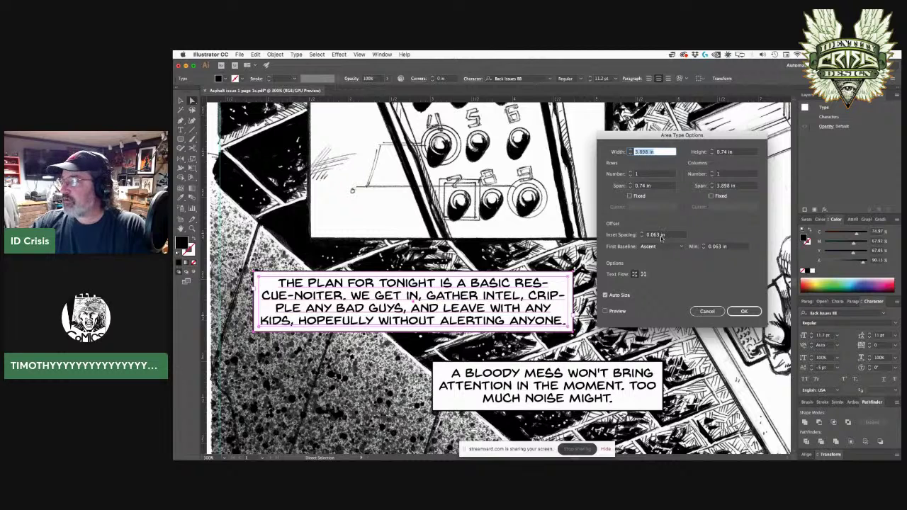
left_click(643, 233)
left_click(643, 233)
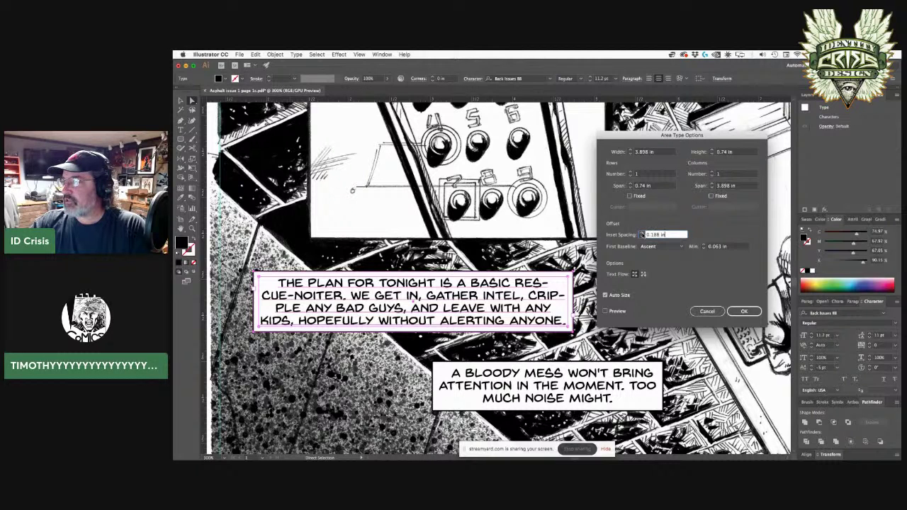
left_click(604, 311)
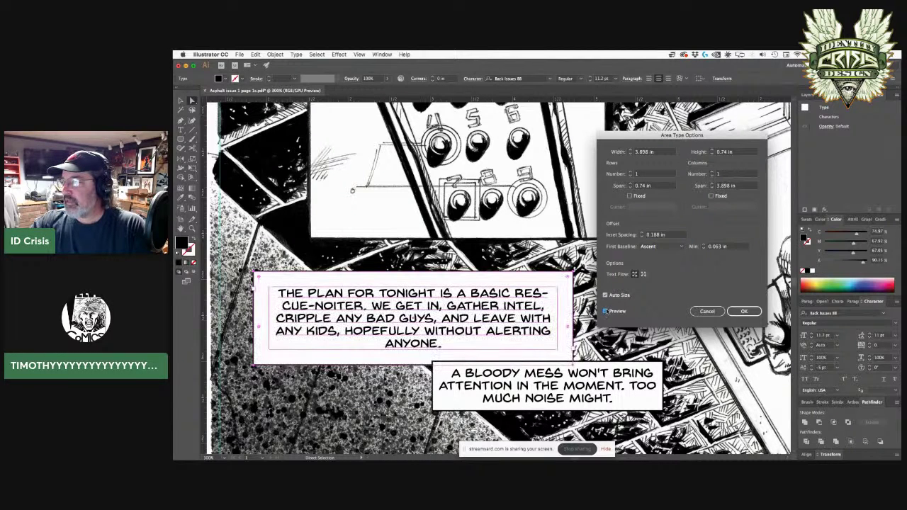
Change the caption's inset spacing to 0 in and refresh the preview.
left_click(642, 236)
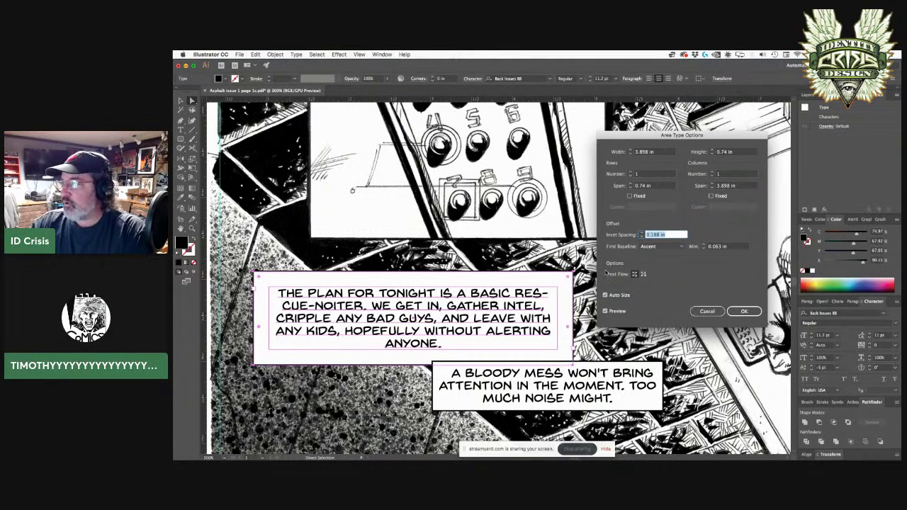
type("0")
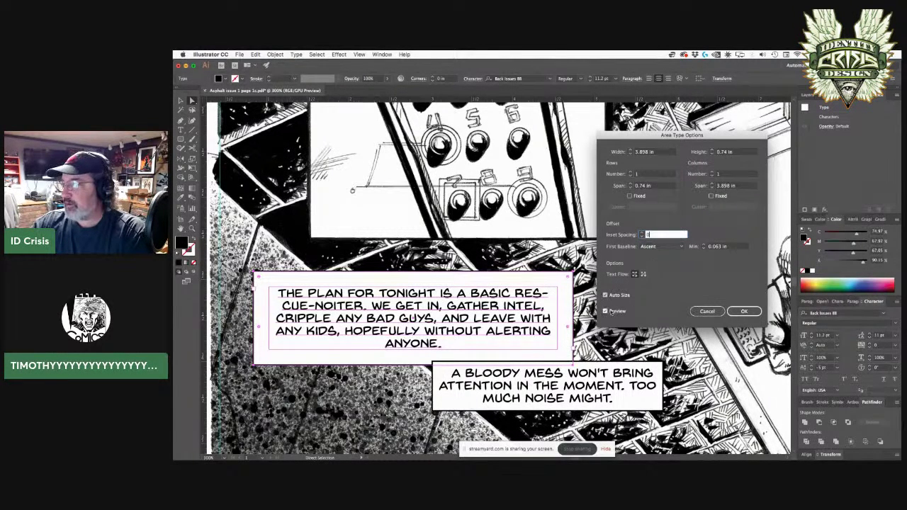
double_click(606, 311)
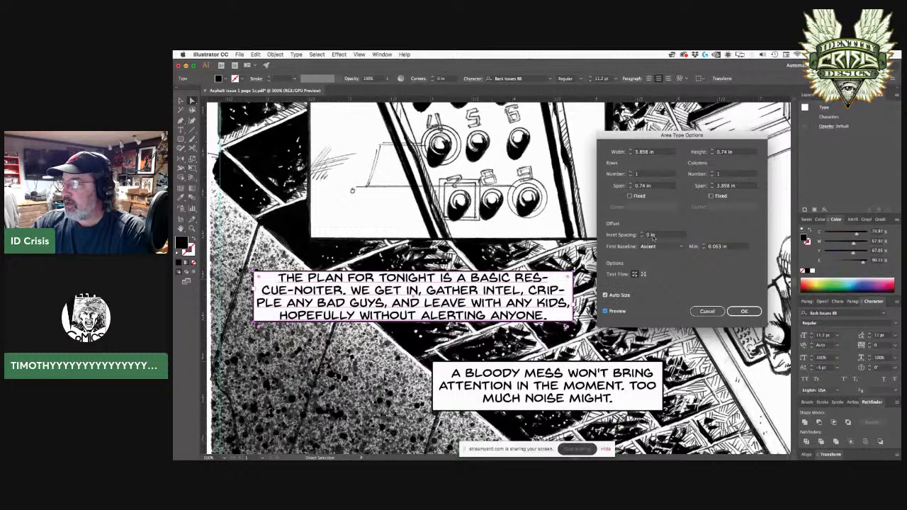
Compare inset spacings of 0.07 in, 0.125 in and 0.063 in on the previewed caption.
left_click(643, 234)
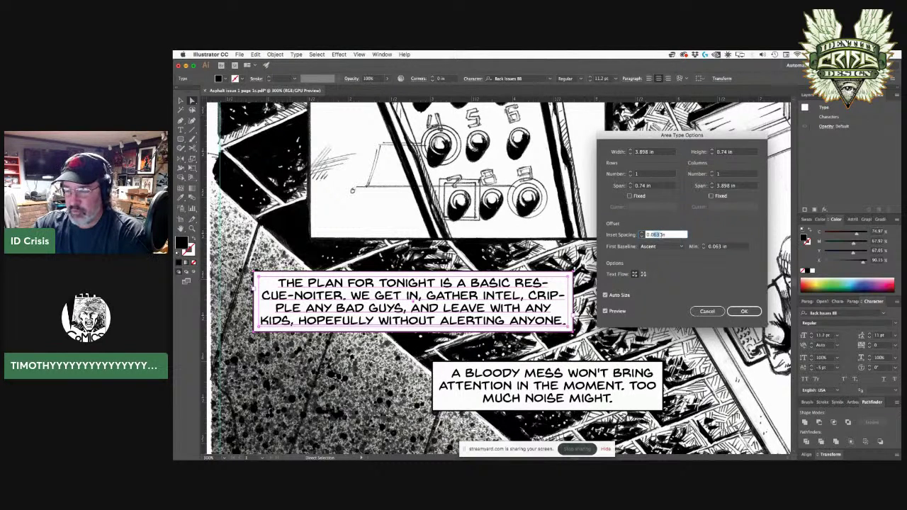
type("7")
left_click(606, 311)
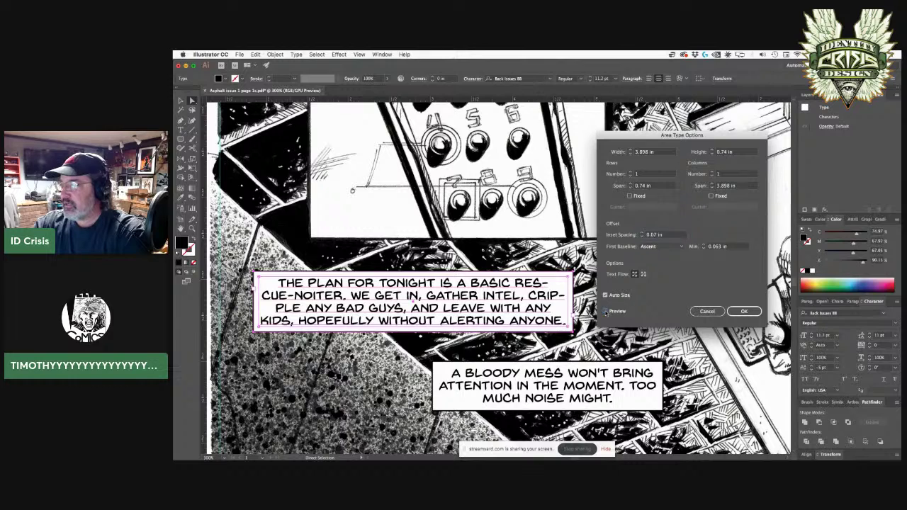
left_click(606, 312)
left_click(642, 232)
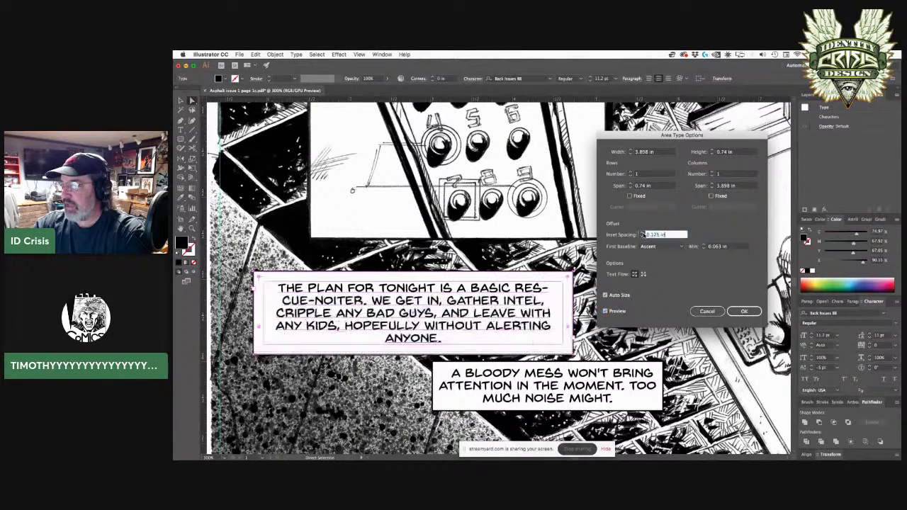
left_click(642, 237)
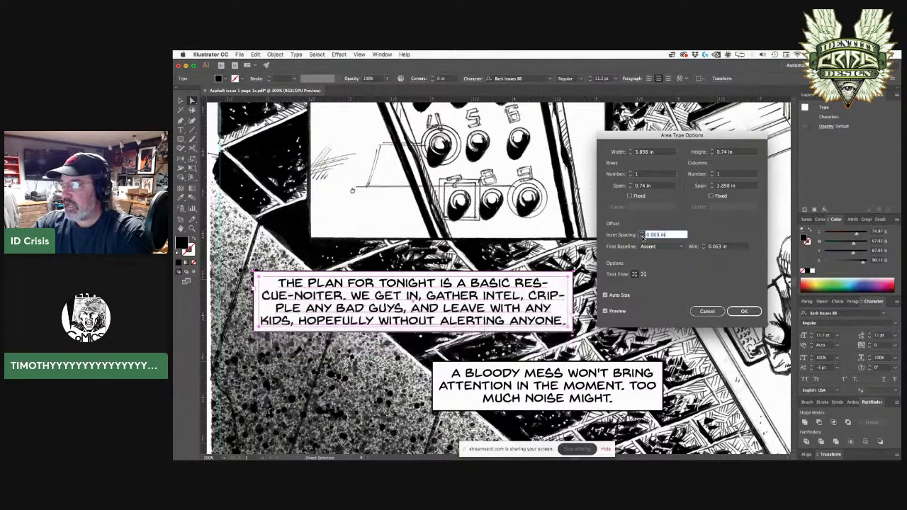
Increase the caption's inset spacing stepwise to 0.313 in with Preview on.
left_click(641, 233)
left_click(641, 233)
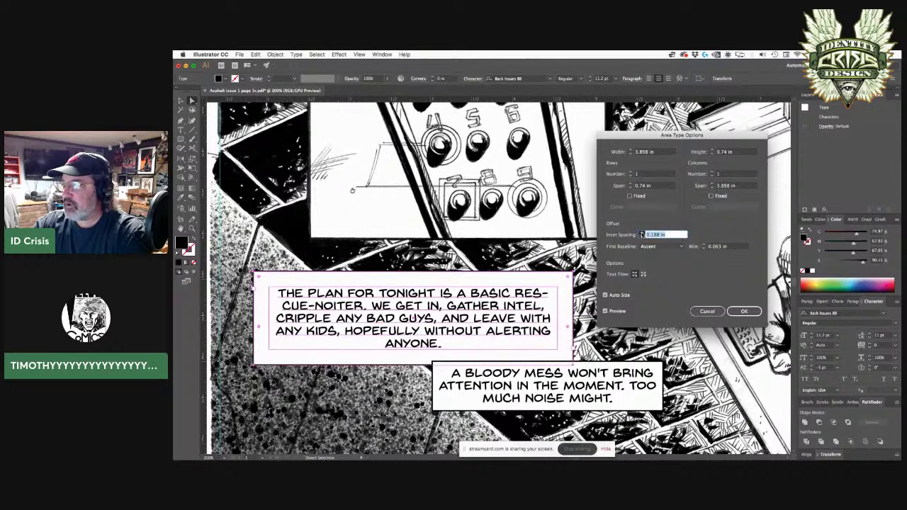
left_click(641, 232)
left_click(642, 237)
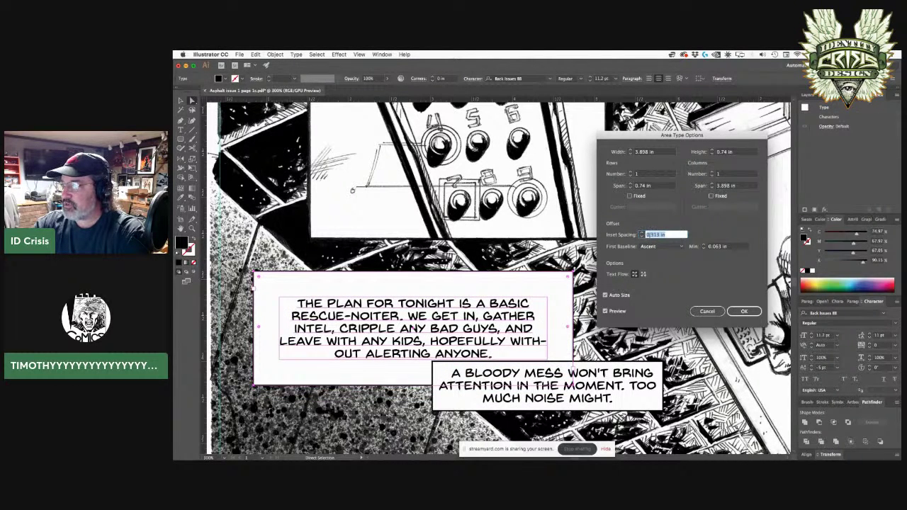
left_click(648, 235)
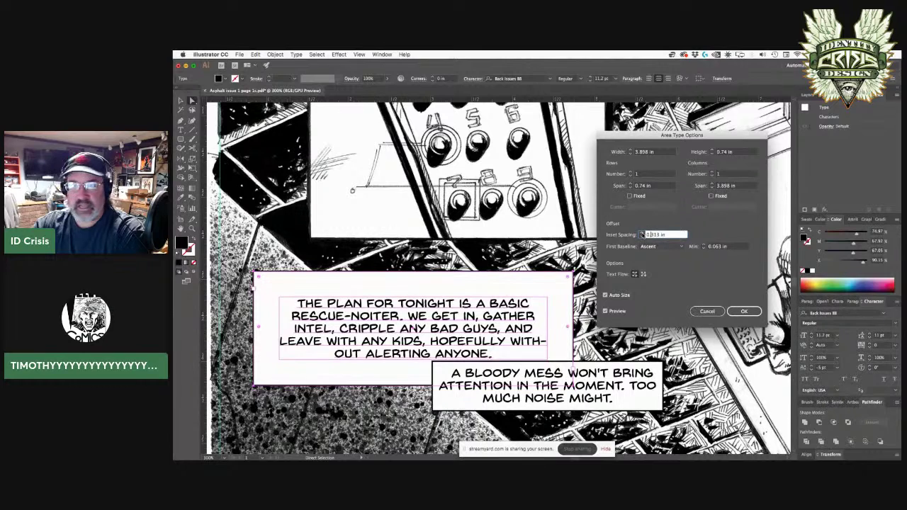
Increase the caption's inset spacing further to 0.75 in to exaggerate the margin around the text.
left_click(641, 232)
left_click(642, 233)
left_click(642, 232)
left_click(642, 232)
left_click(642, 233)
left_click(641, 232)
left_click(642, 232)
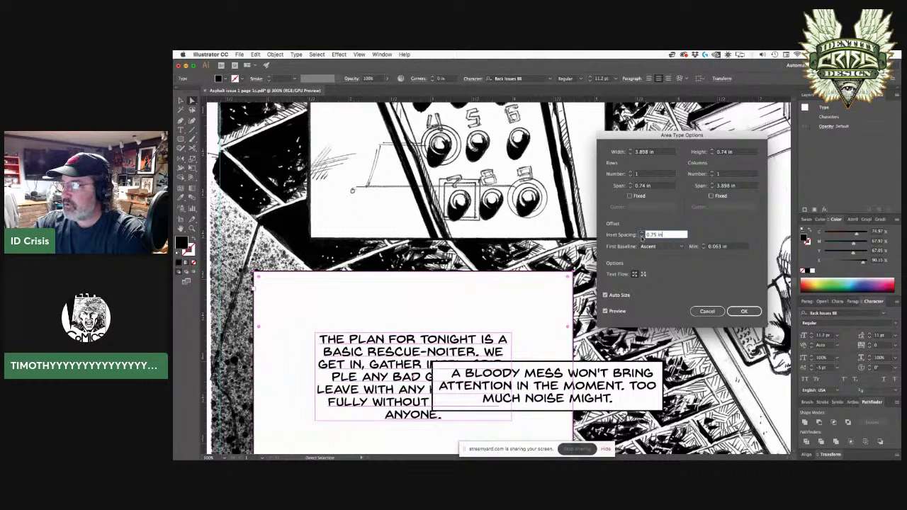
Reduce the caption's inset spacing to 0.438 in and 0.18 in with Preview on to compare the margins.
left_click(641, 237)
left_click(642, 237)
left_click(641, 237)
left_click(642, 237)
left_click(641, 237)
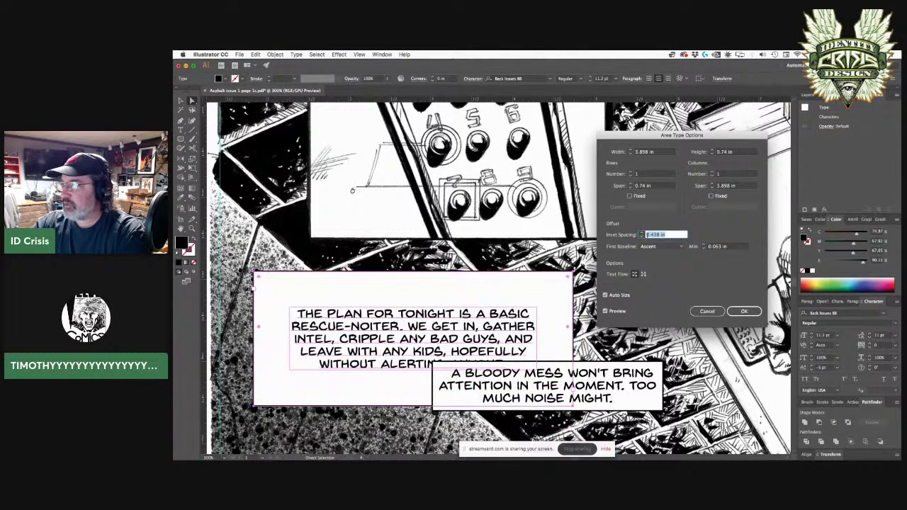
left_click(650, 235)
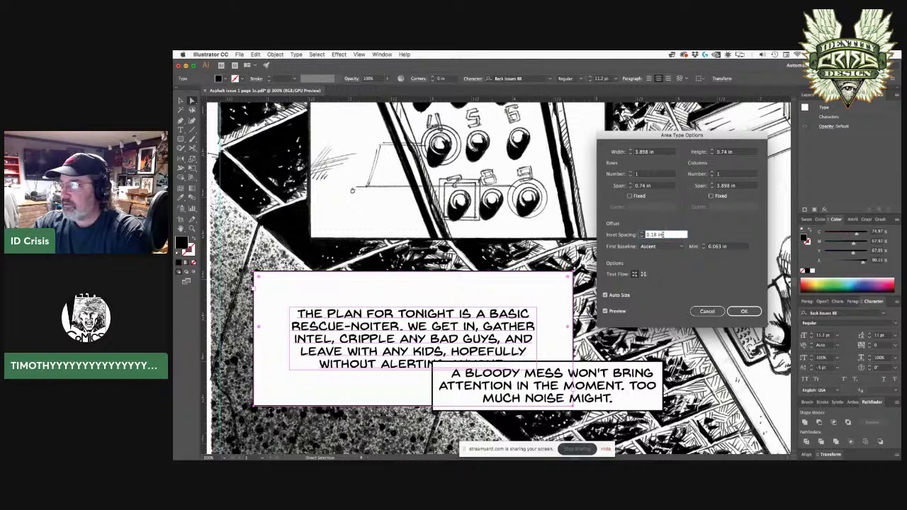
left_click(667, 247)
left_click(664, 236)
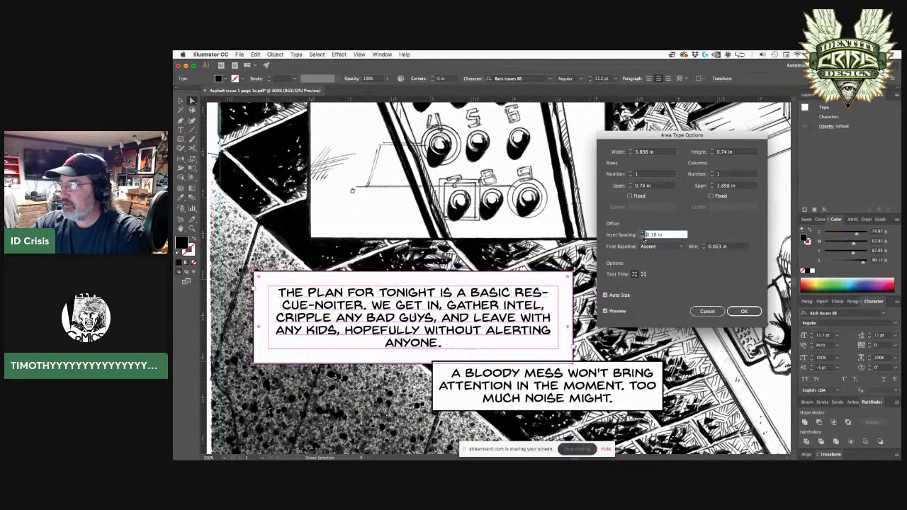
Set the caption's inset spacing to 0.063 in and apply the area type options.
left_click(643, 238)
left_click(642, 238)
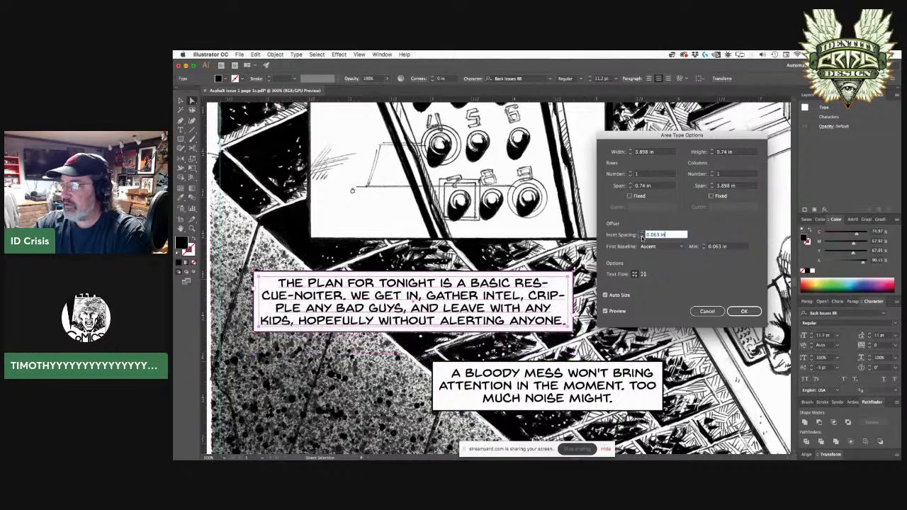
left_click(753, 314)
Try to widen the first caption box by its side edge, and undo the change.
left_click(615, 302)
left_click(573, 304)
left_click_drag(574, 304, 619, 302)
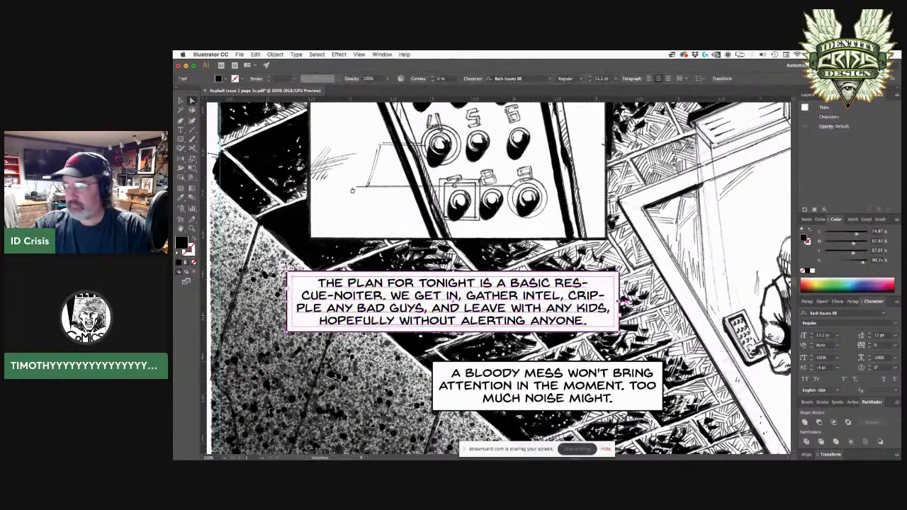
key("super+z")
key("super+z")
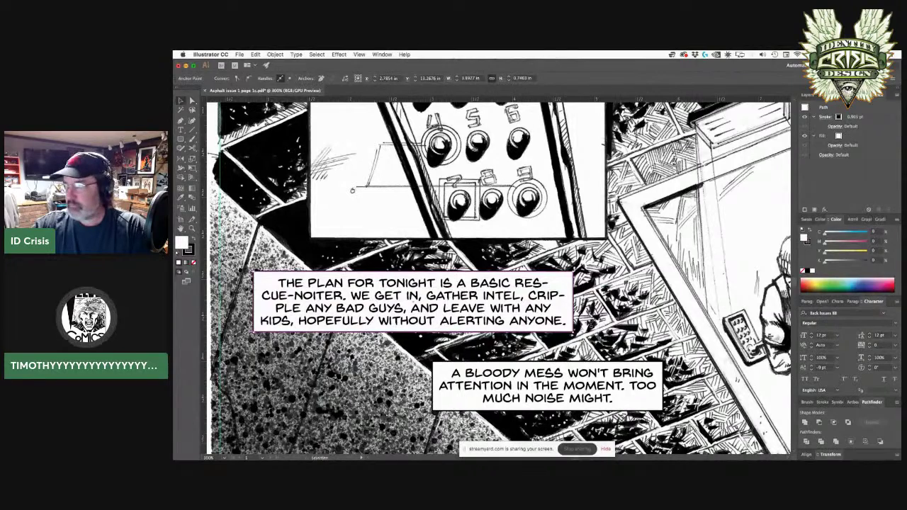
Widen the "The plan for tonight" caption to about 4.49 in and narrow it stepwise to rewrap its text.
left_click(589, 323)
left_click(476, 321)
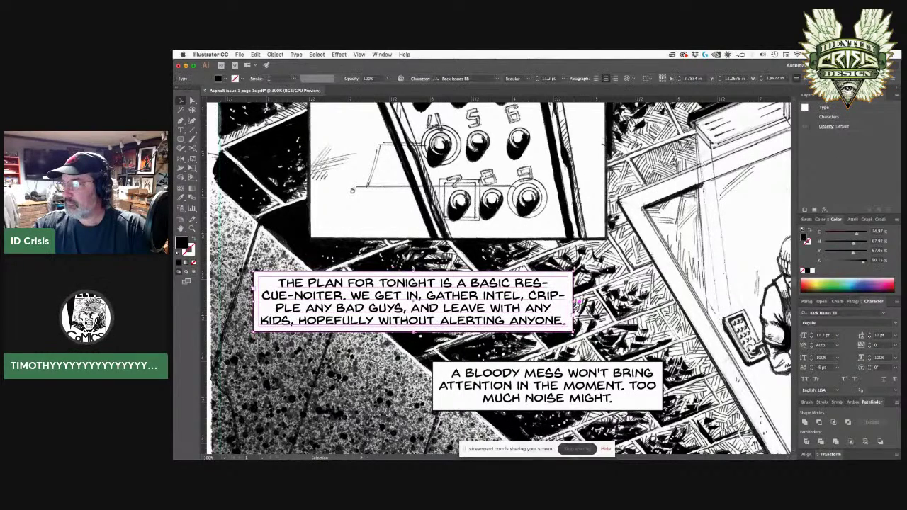
left_click_drag(574, 302, 621, 302)
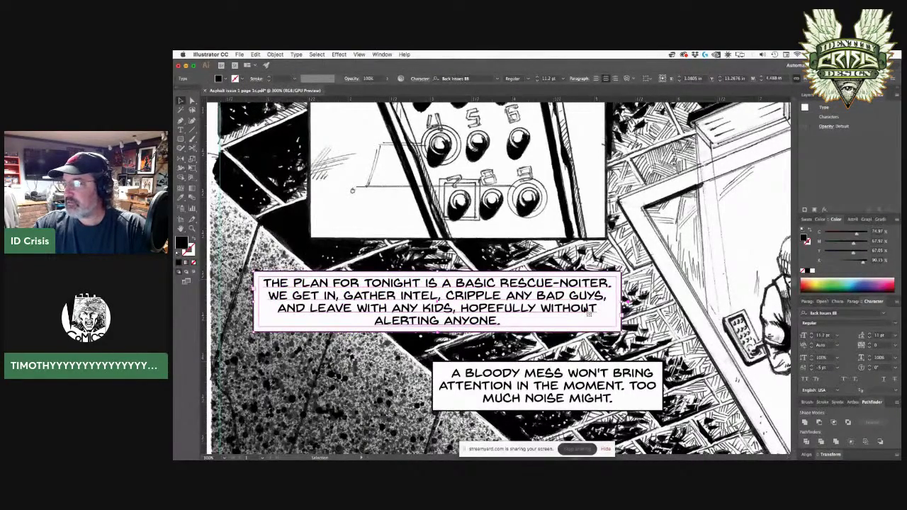
left_click_drag(621, 303, 604, 303)
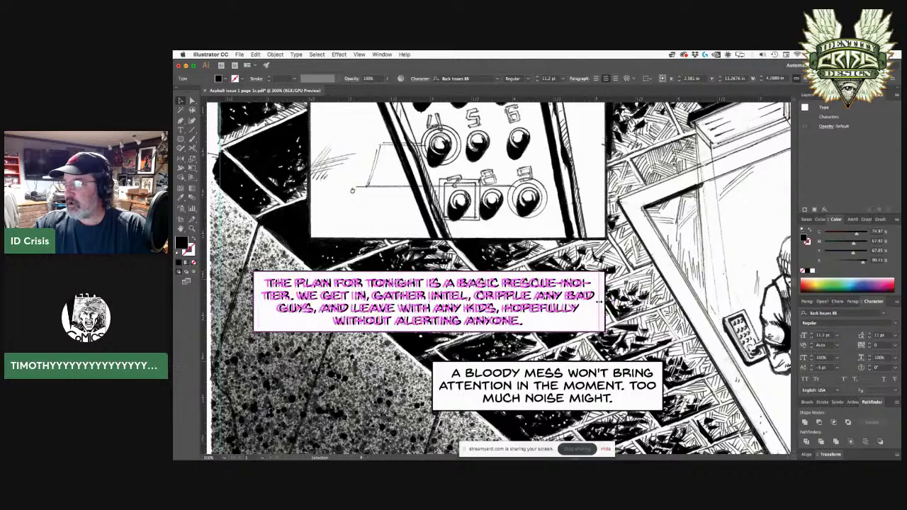
left_click_drag(593, 301, 587, 302)
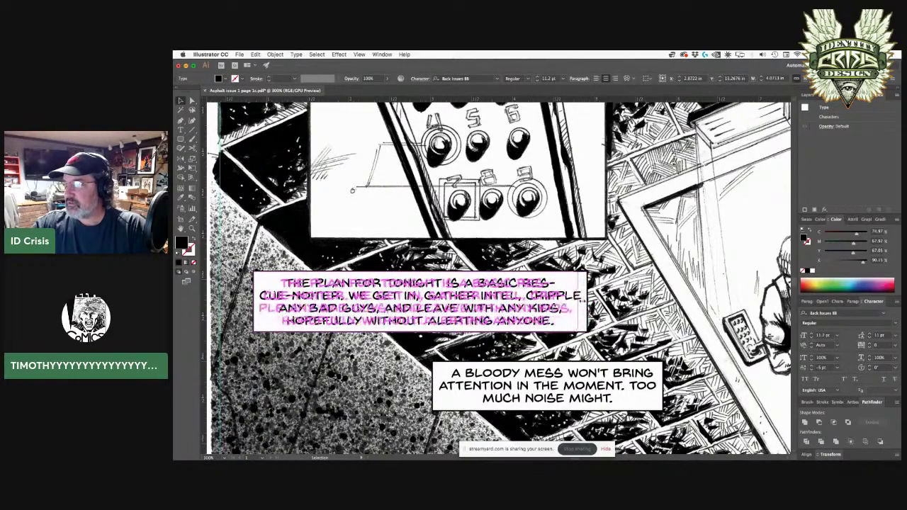
left_click_drag(633, 302, 573, 307)
Try nudging all artwork and captions horizontally together, and undo the last change to the first caption.
key("super+a")
key("Left")
key("Left")
key("Left")
key("Left")
key("Left")
key("Left")
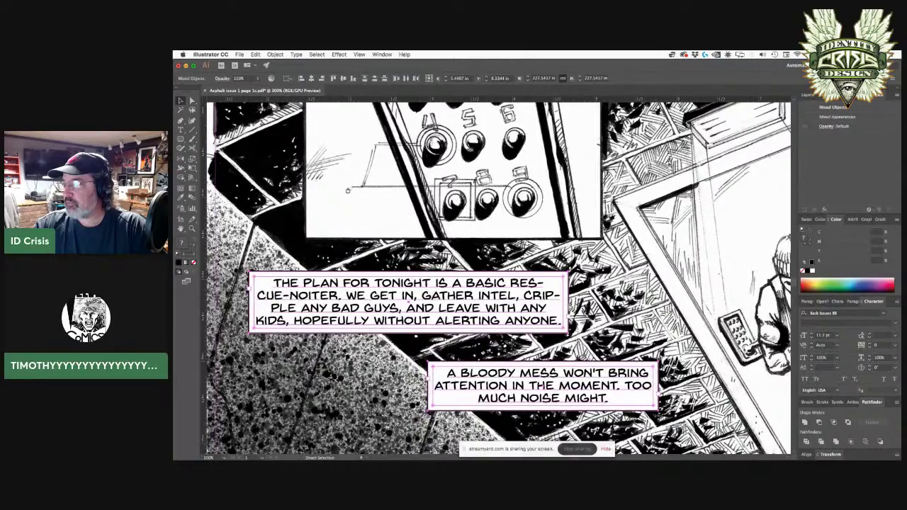
key("Right")
key("Right")
key("Right")
key("Right")
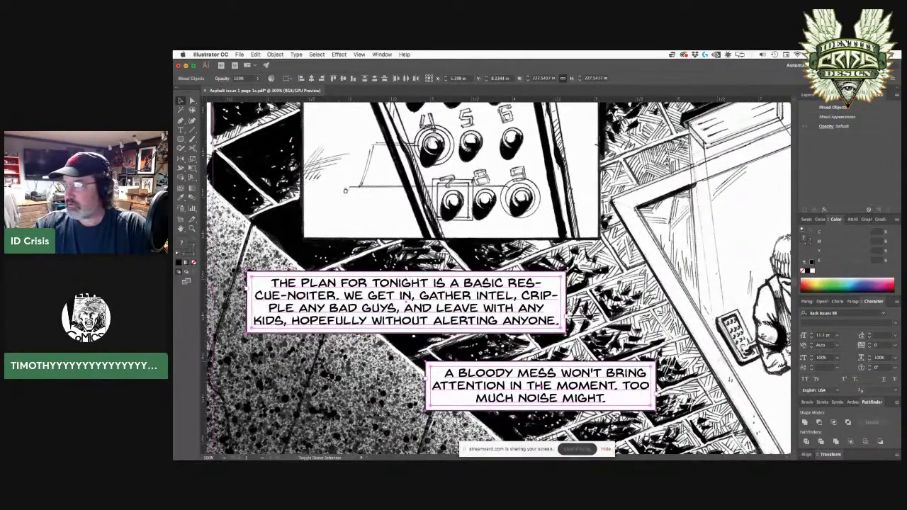
key("Right")
key("Right")
key("Right")
key("Right")
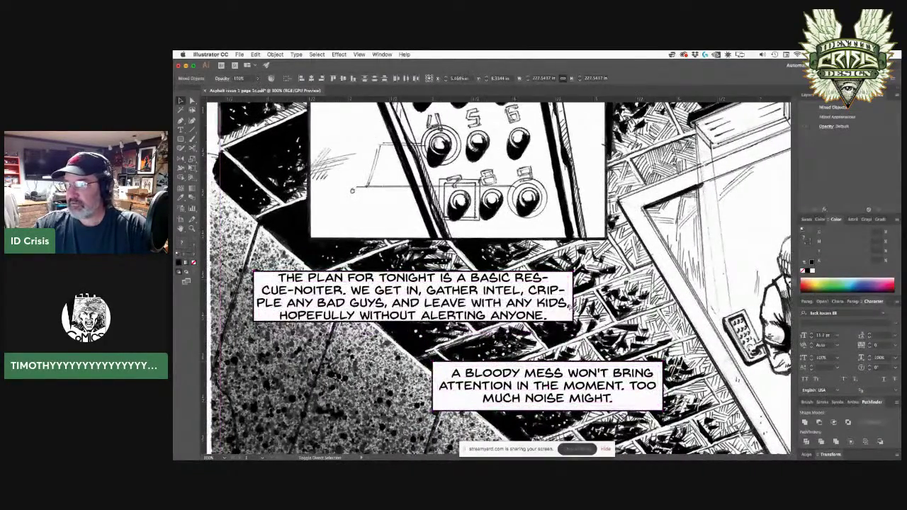
key("super+z")
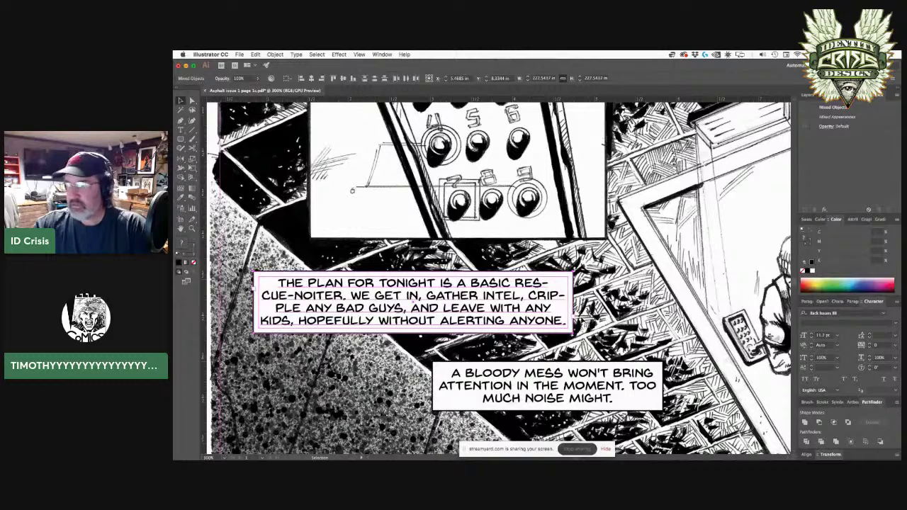
key("a")
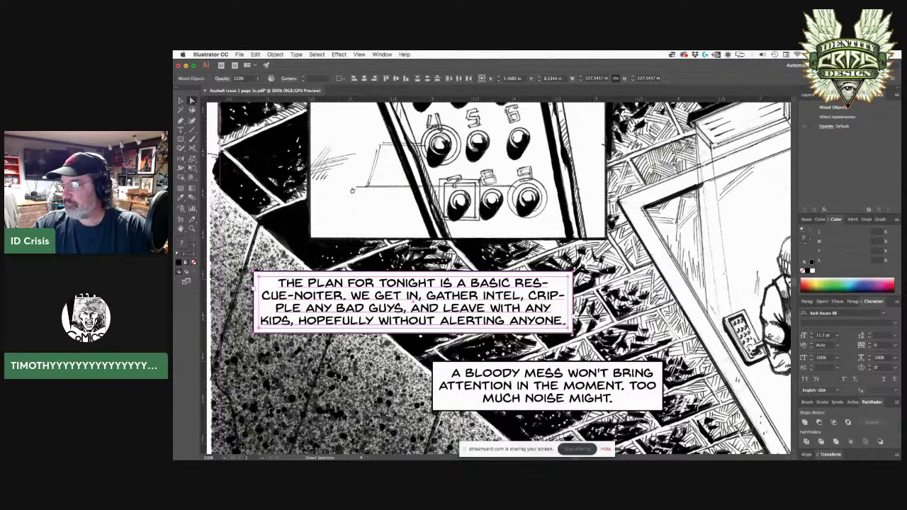
key("v")
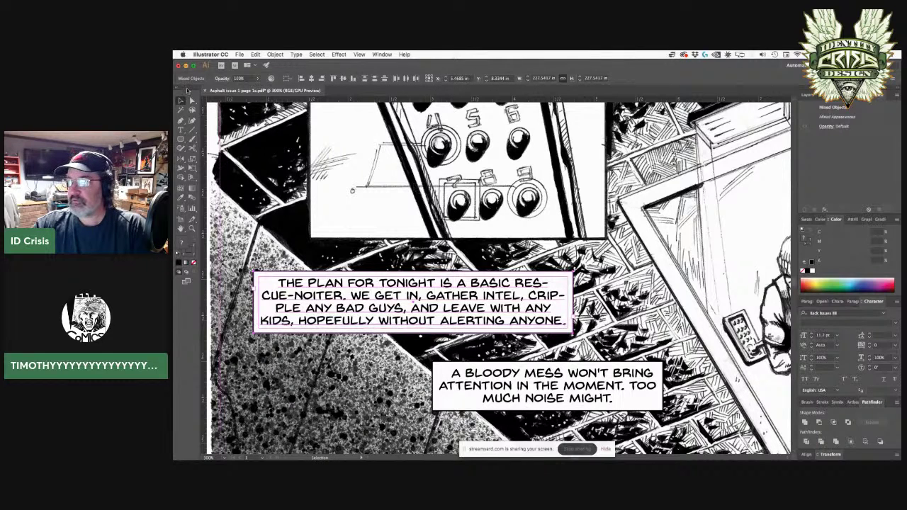
left_click(191, 101)
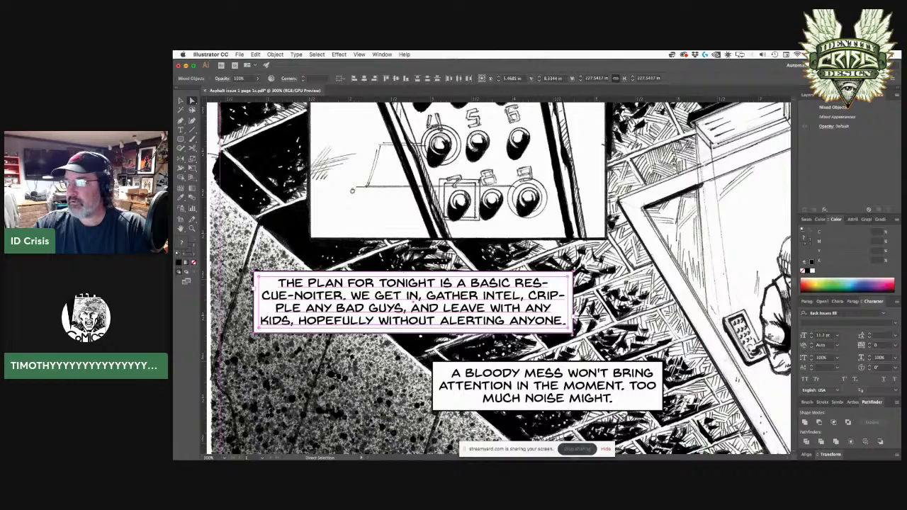
key("v")
key("a")
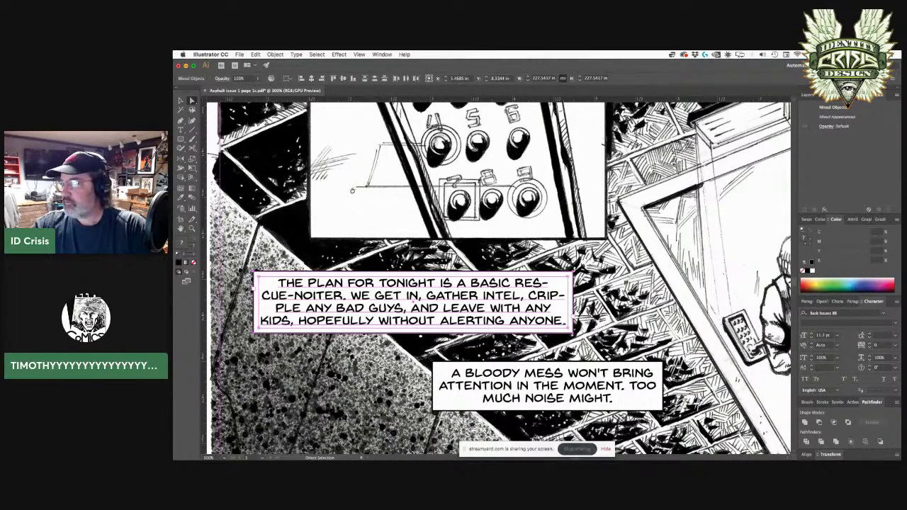
Deselect everything and nudge the right edge of the "The plan for tonight" caption outward to a width of about 4.2 in.
key("super+shift+a")
key("super+minus")
key("super+minus")
scroll(496, 278, "up", 5)
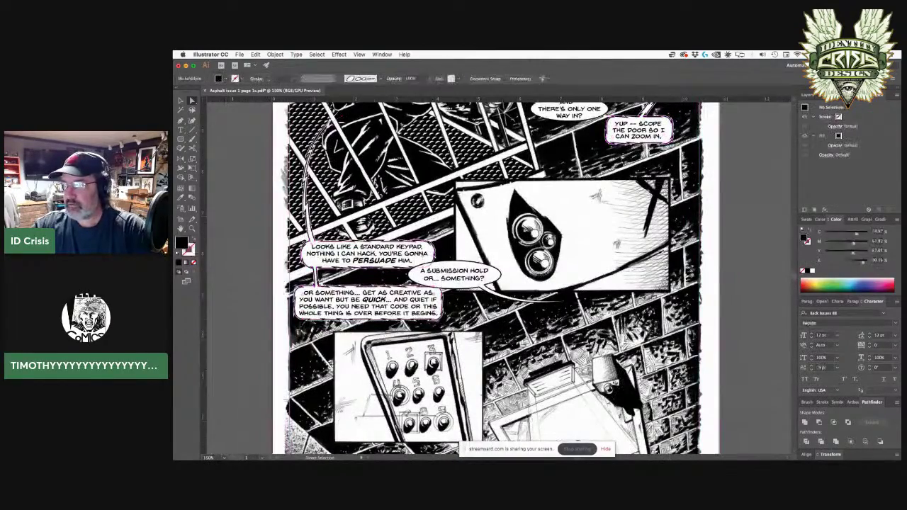
key("super+plus")
key("super+plus")
key("super+plus")
left_click_drag(415, 451, 538, 389)
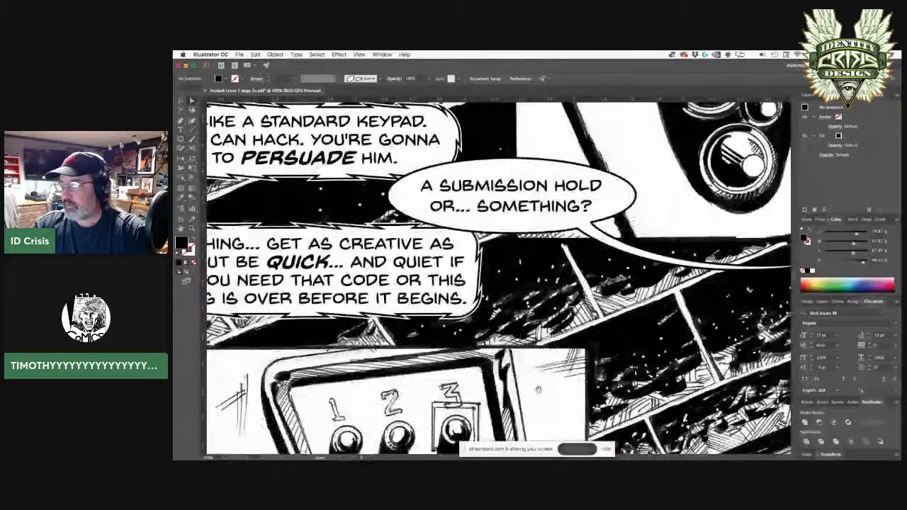
scroll(539, 389, "down", 15)
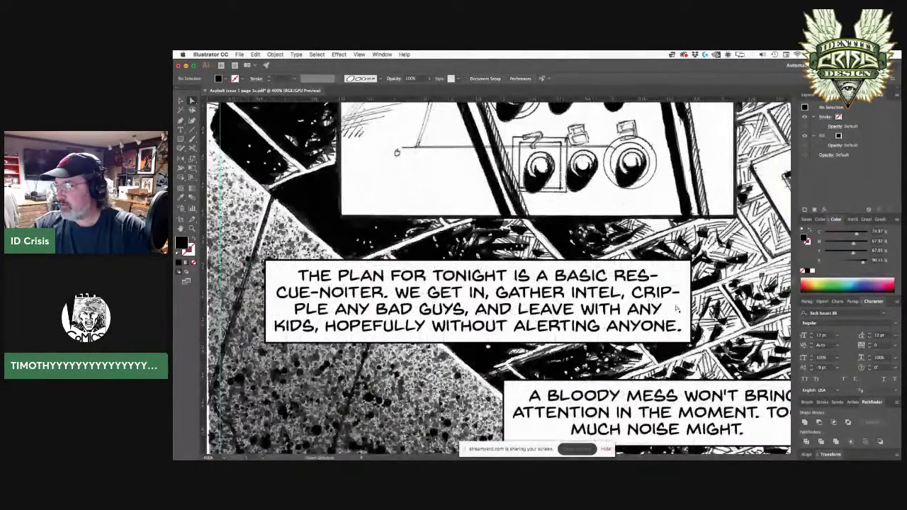
left_click(267, 334)
left_click(266, 333)
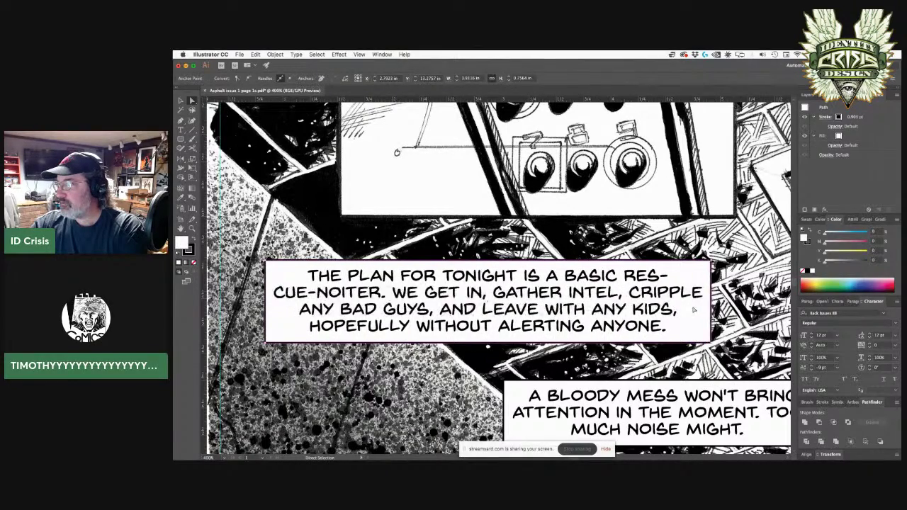
key("Left")
key("Right")
key("Right")
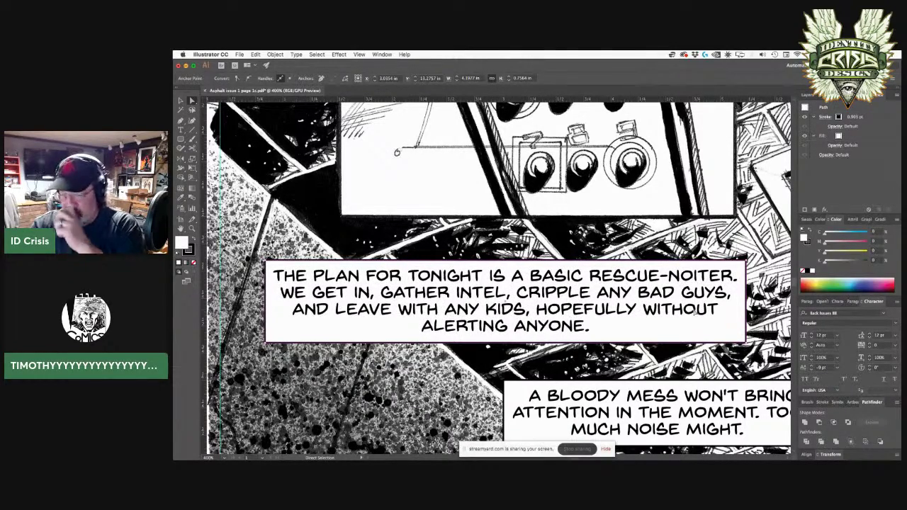
Review the widened caption's placement against the rest of the page lettering, and clear the selection.
key("super+minus")
left_click_drag(646, 269, 538, 441)
key("super+minus")
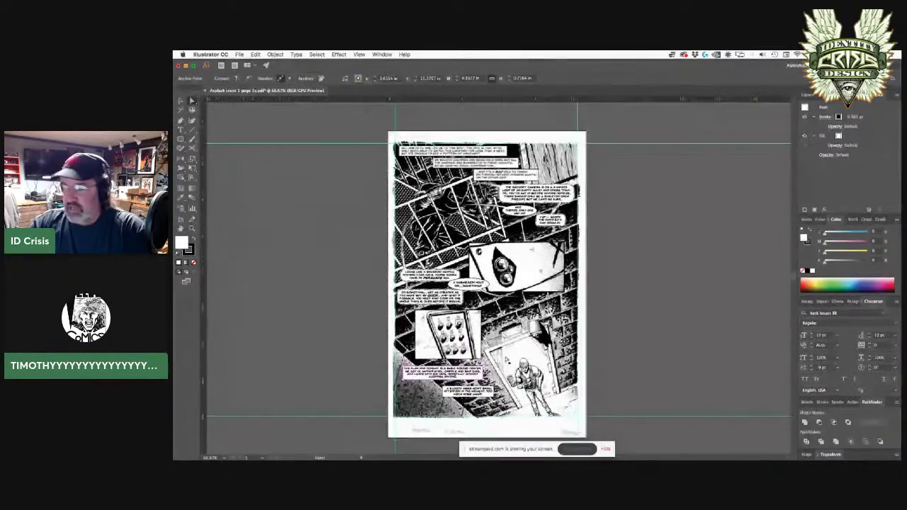
key("super+plus")
key("super+plus")
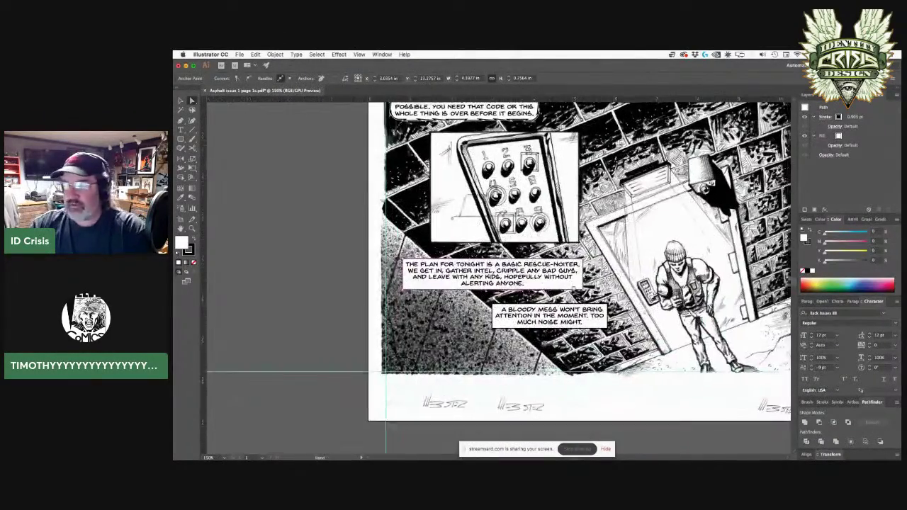
left_click_drag(632, 292, 532, 352)
key("super+minus")
left_click_drag(599, 136, 512, 307)
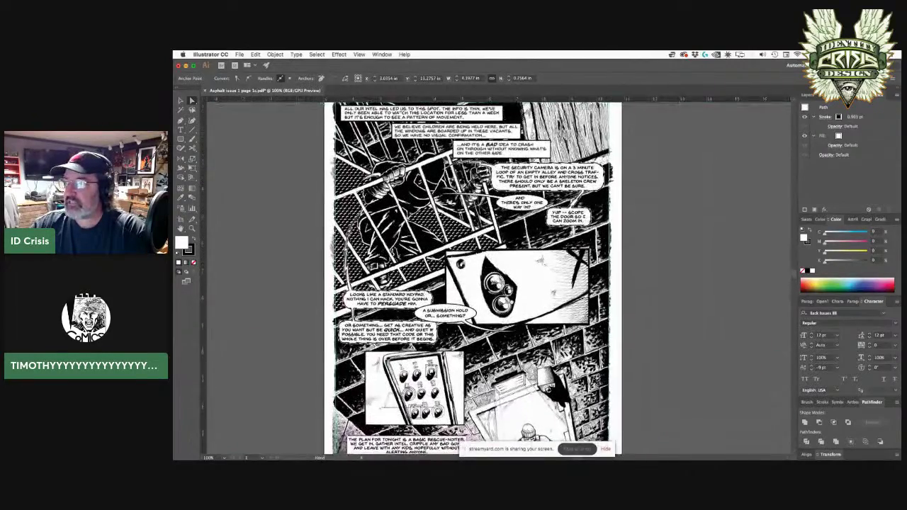
left_click(180, 101)
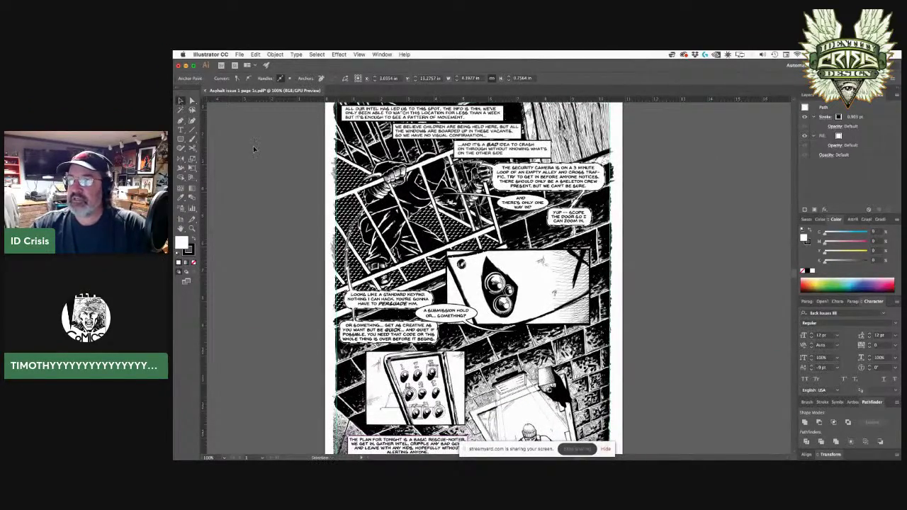
left_click(253, 146)
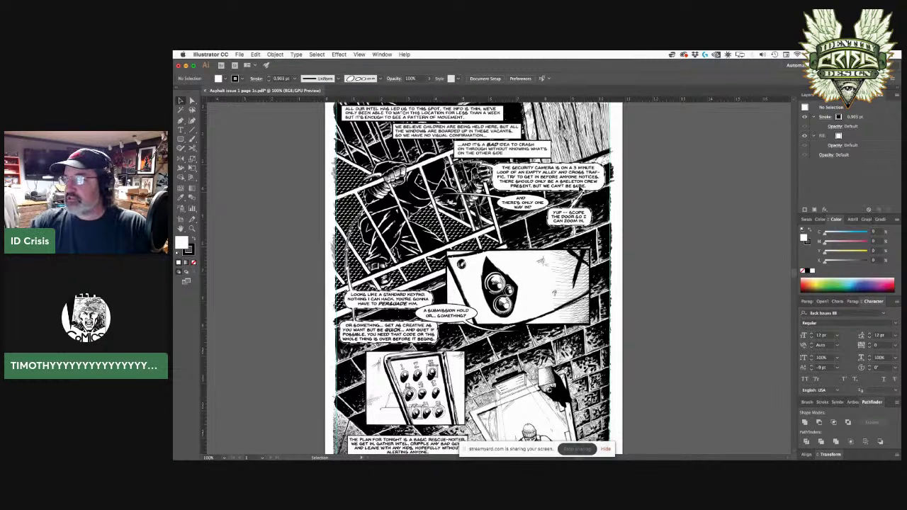
Examine the captions and balloons over the first panel up close.
key("z")
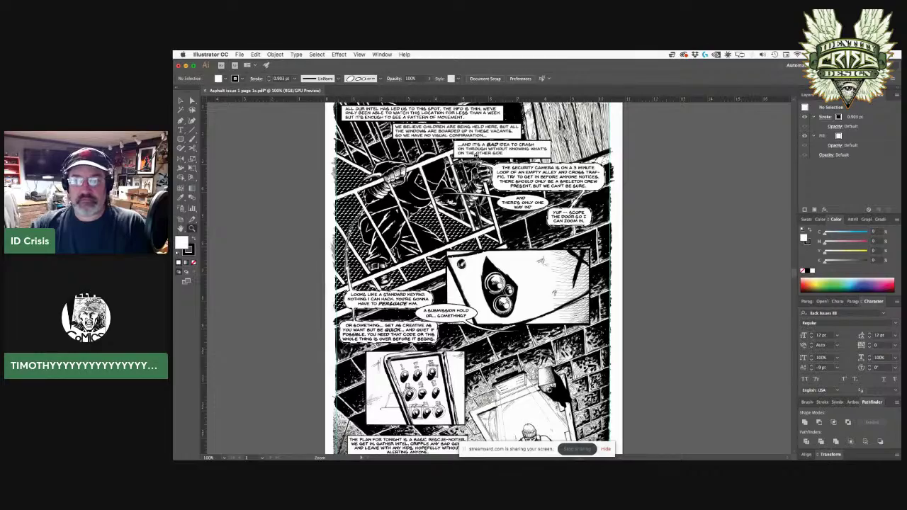
left_click(477, 155)
scroll(536, 315, "down", 5)
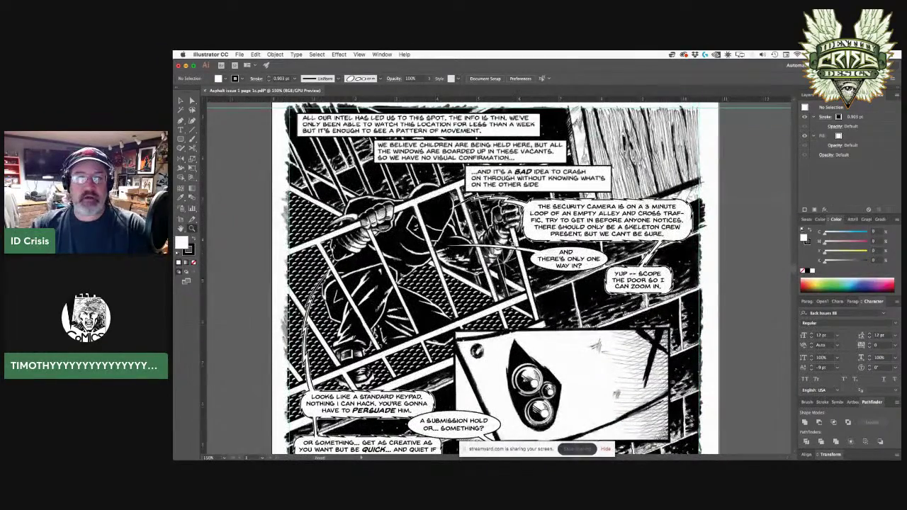
key("a")
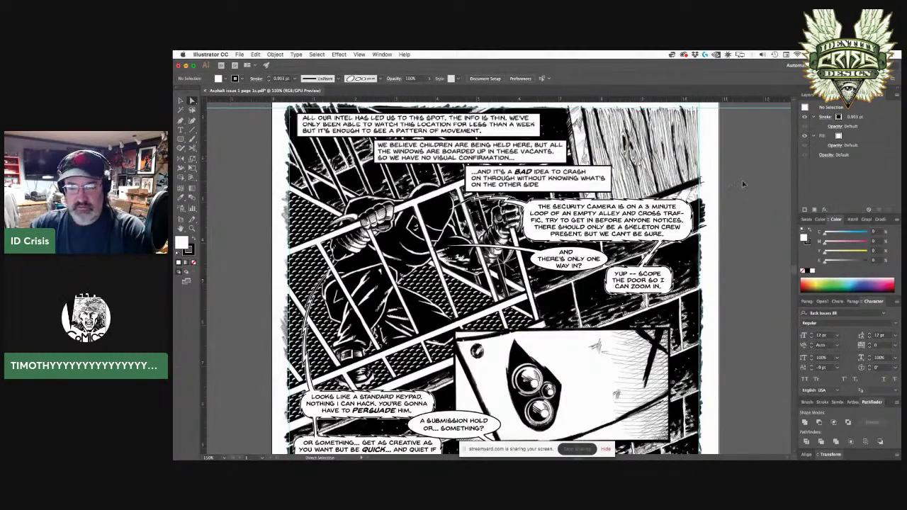
key("super+equal")
scroll(665, 253, "up", 2)
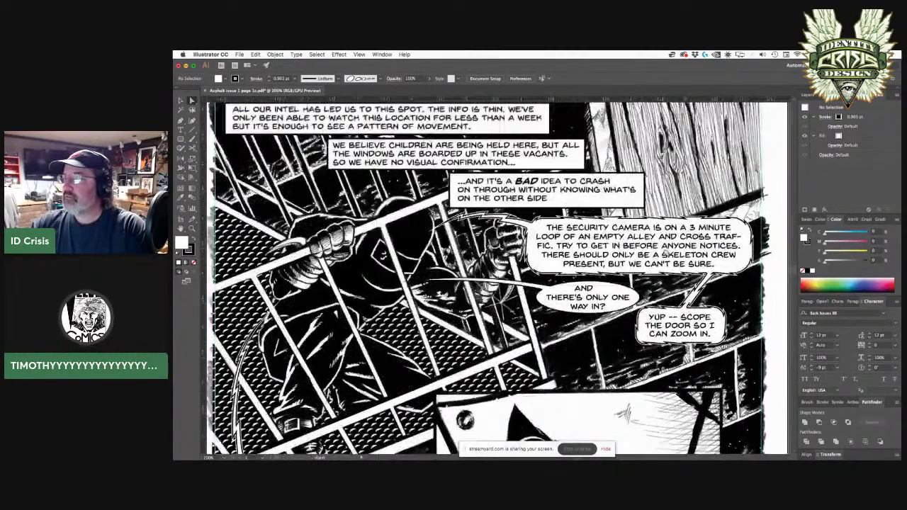
scroll(665, 252, "up", 3)
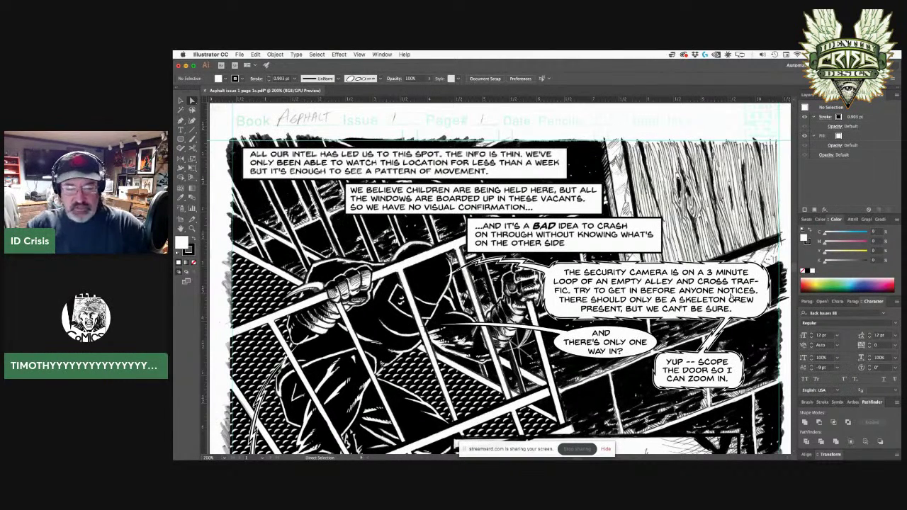
Nudge the right-hand anchor points of the security camera balloon's text area outward to rewrap "traffic" without a hyphen, and clear the selection.
left_click(769, 293)
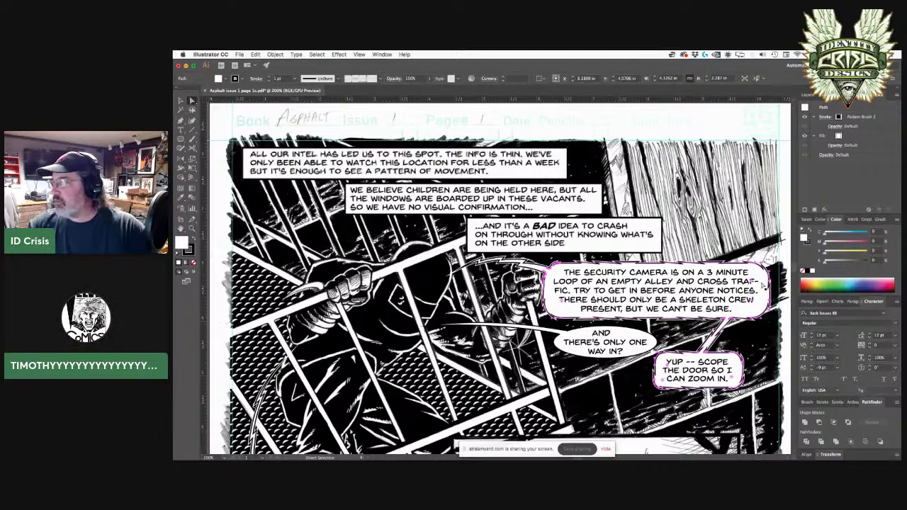
key("space")
left_click_drag(687, 263, 608, 250)
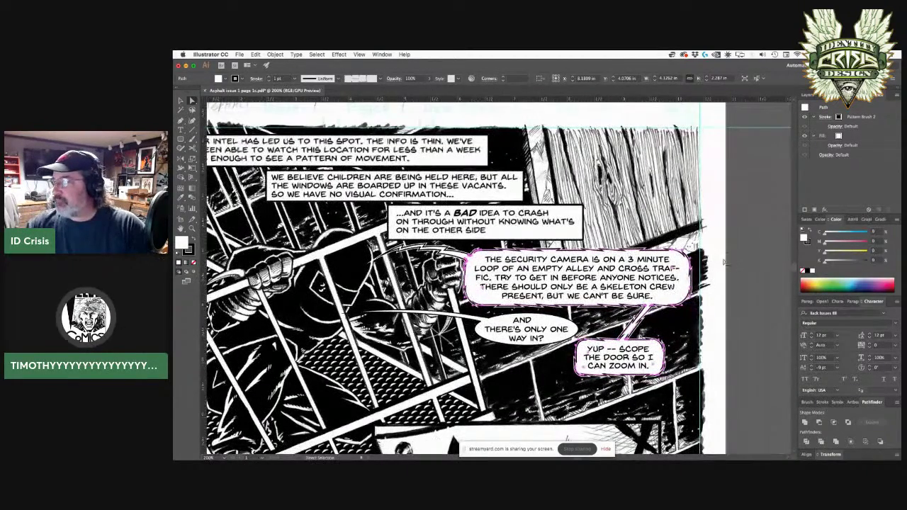
left_click(737, 263)
left_click(682, 259)
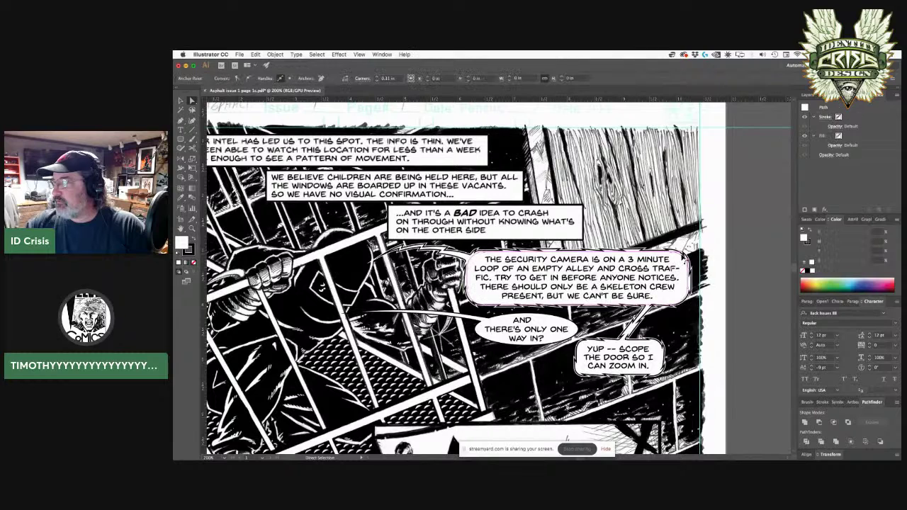
left_click(674, 252)
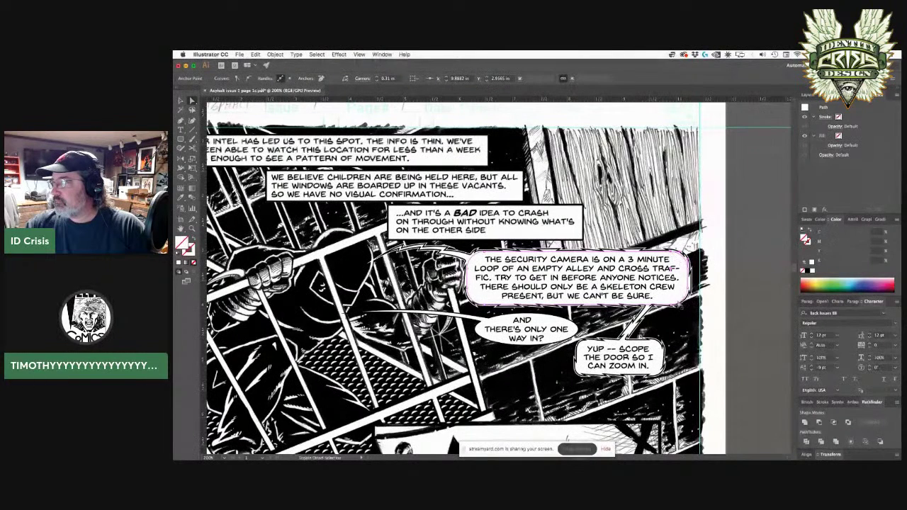
left_click(674, 308, "shift")
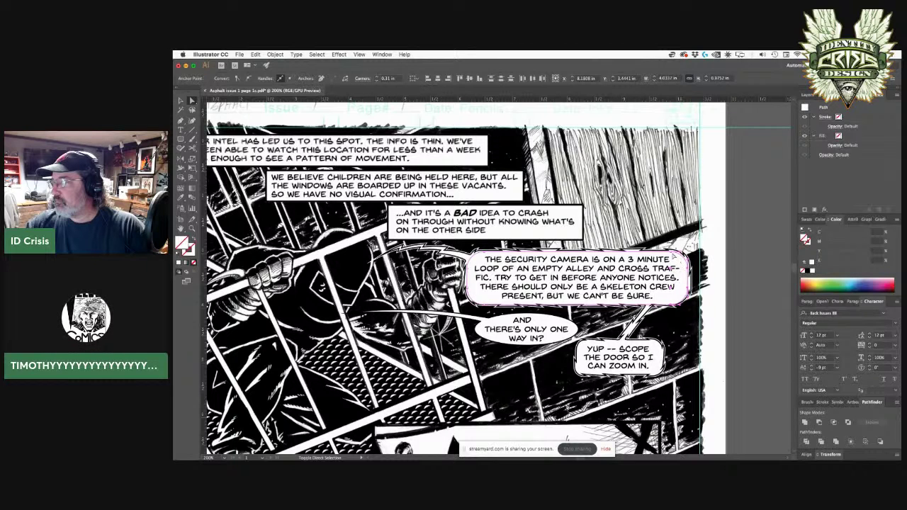
key("Right")
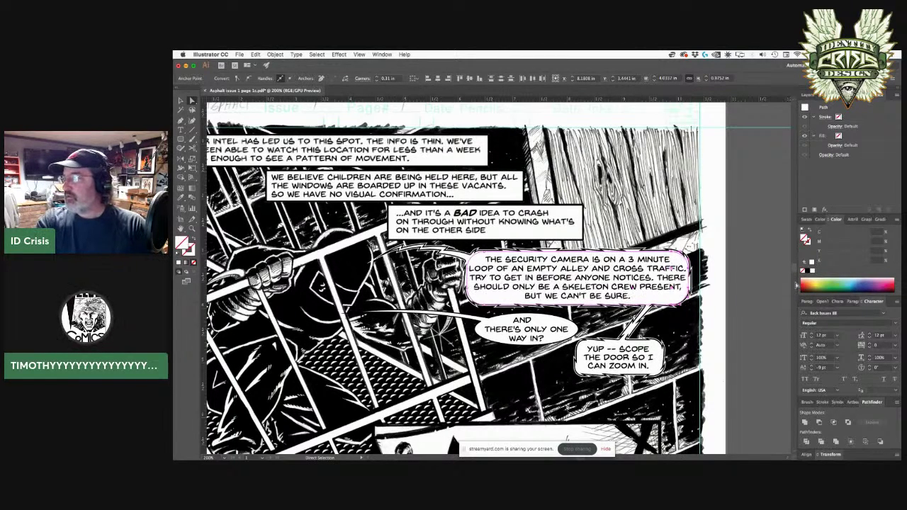
key("Right")
key("Right")
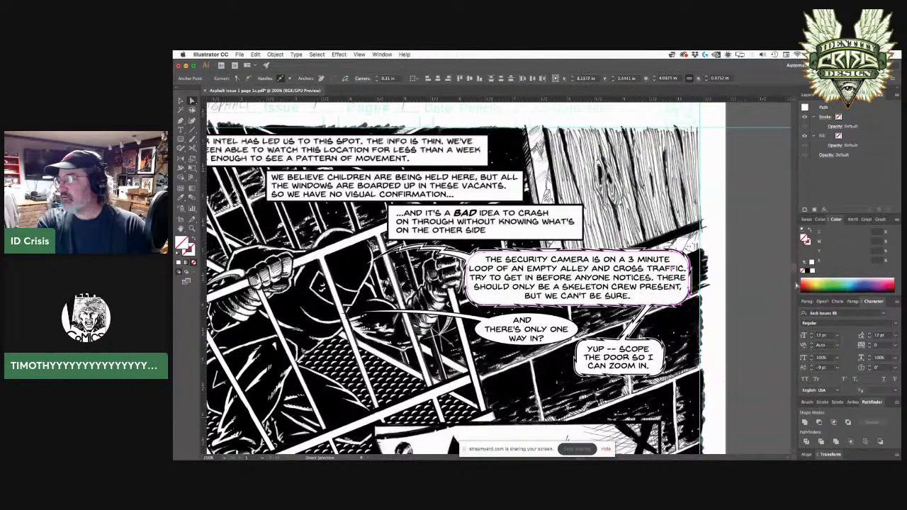
left_click(760, 331)
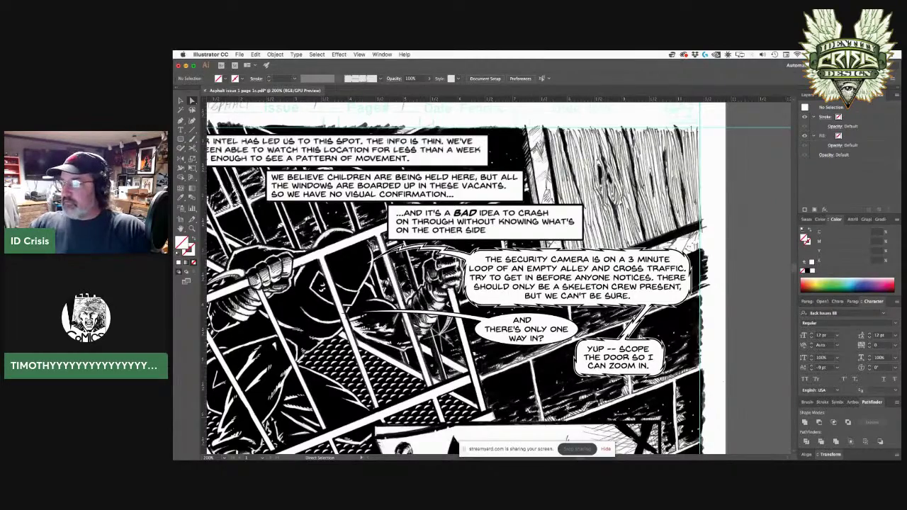
Review the keypad balloons and the two bottom captions up close and against the whole lower half of the page.
scroll(431, 348, "down", 6)
scroll(521, 354, "down", 2)
scroll(521, 354, "left", 1)
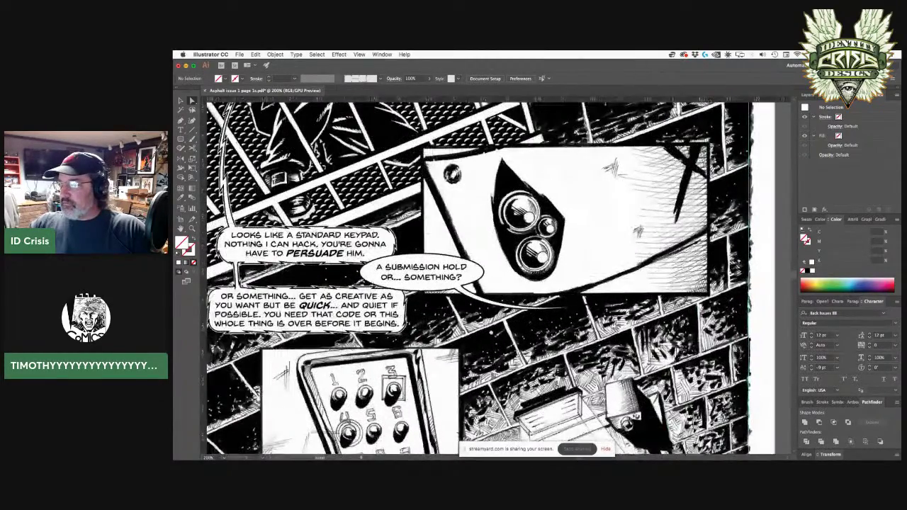
scroll(521, 354, "down", 1)
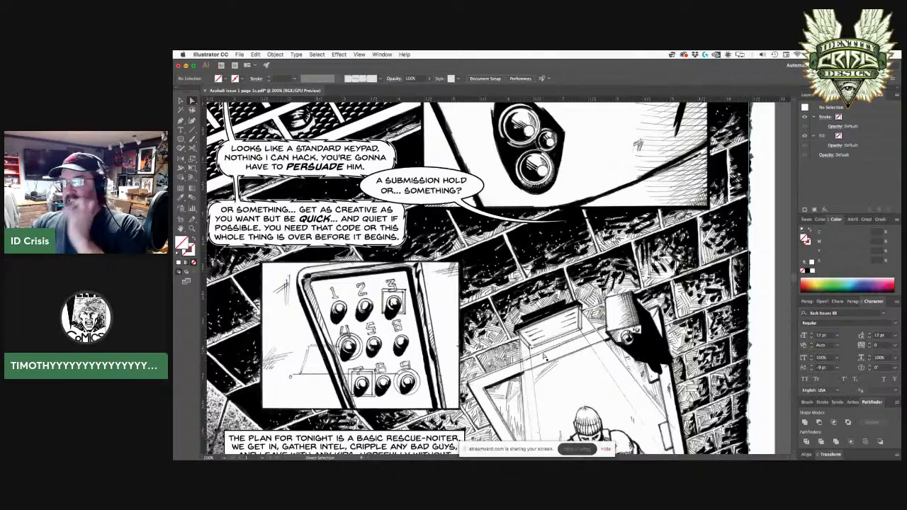
scroll(545, 357, "down", 2)
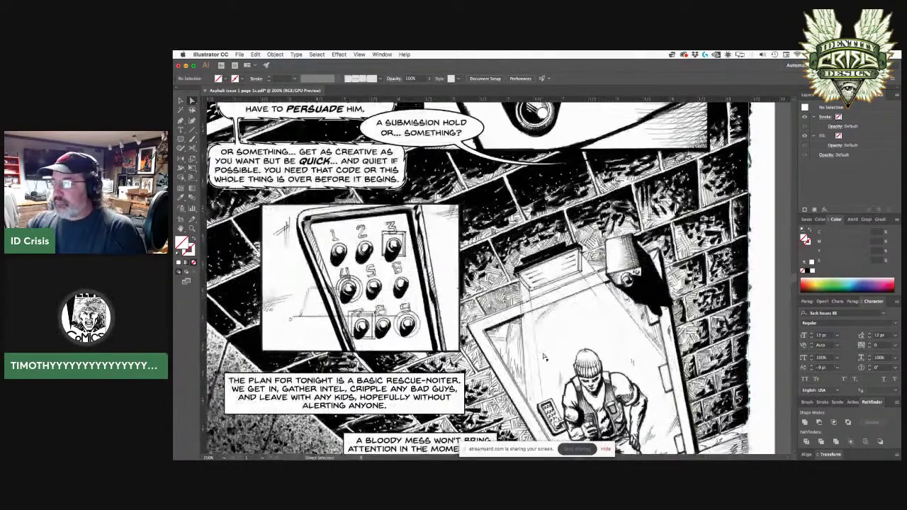
scroll(545, 356, "down", 1)
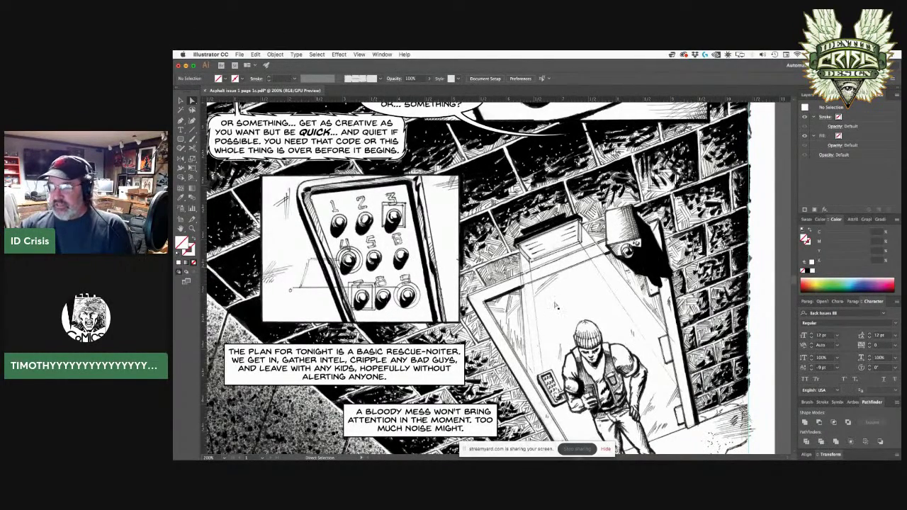
key("super+minus")
key("super+minus")
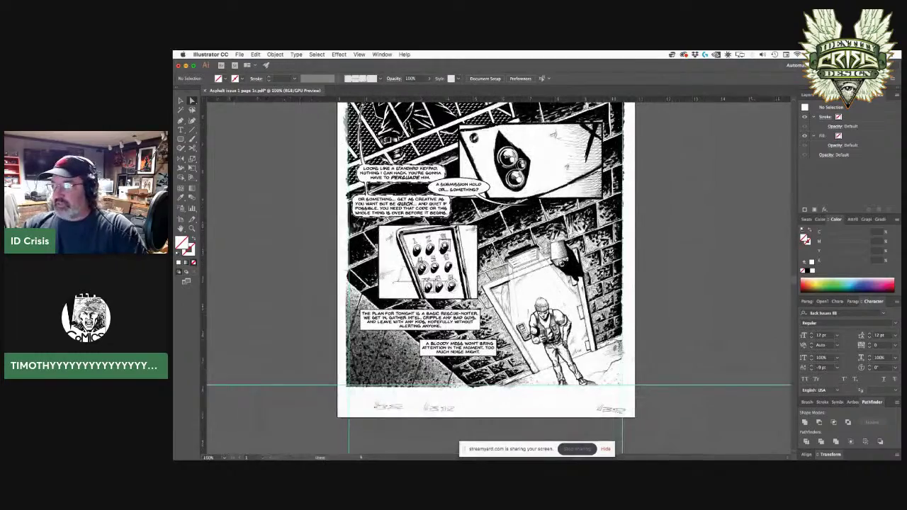
left_click_drag(557, 305, 557, 364)
left_click_drag(511, 221, 506, 227)
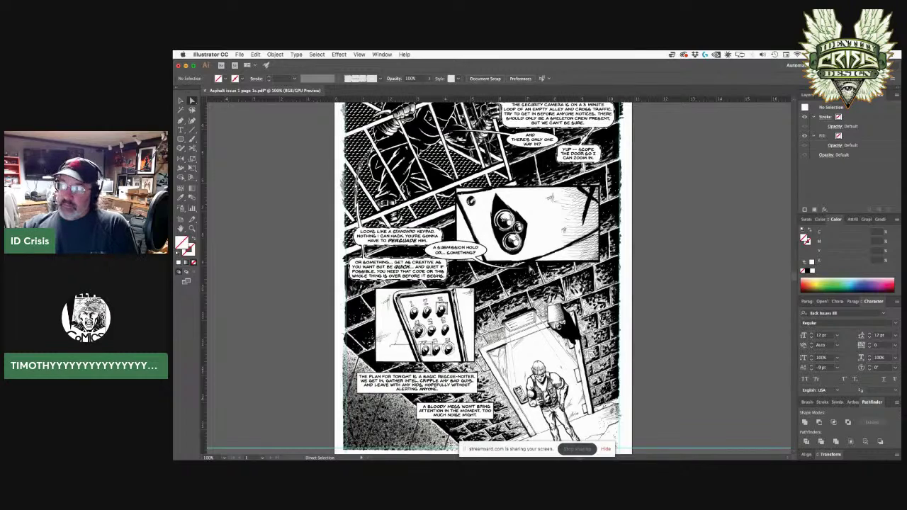
scroll(539, 255, "up", 2)
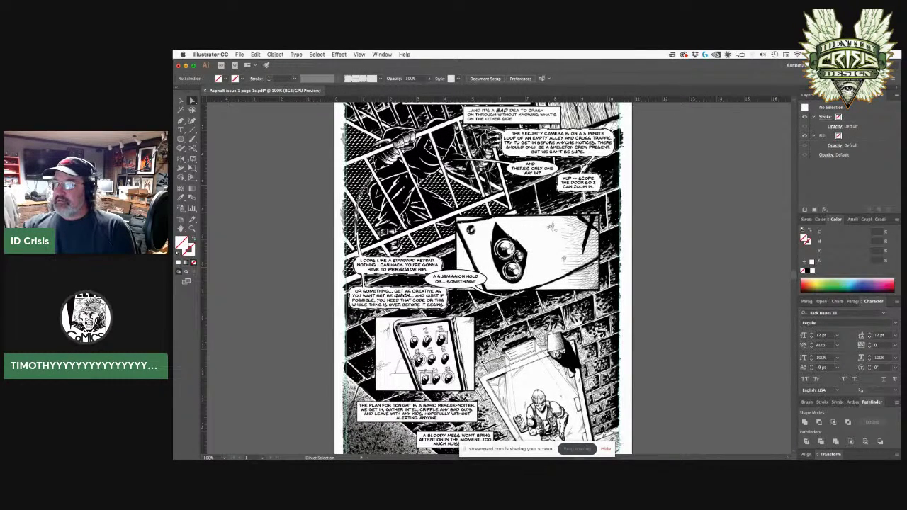
scroll(520, 360, "down", 4)
scroll(586, 234, "up", 2)
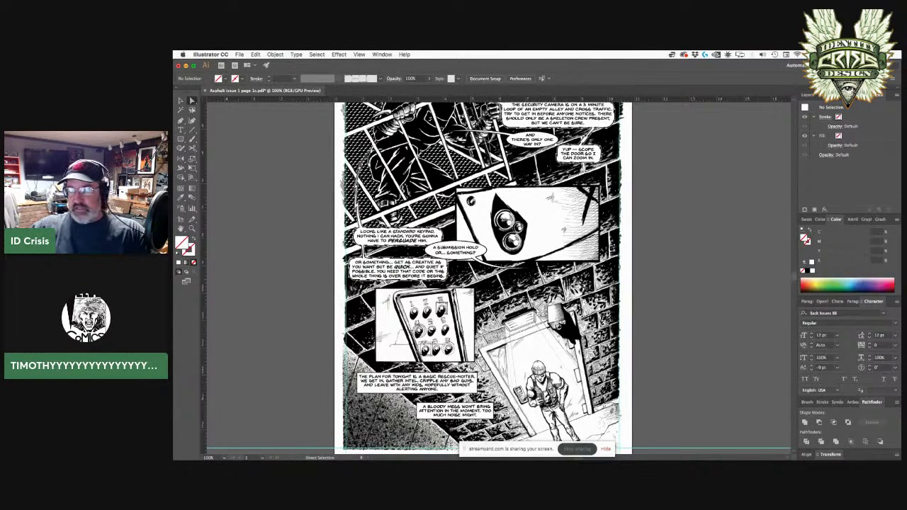
Switch to the Superscript app.
mouse_move(289, 455)
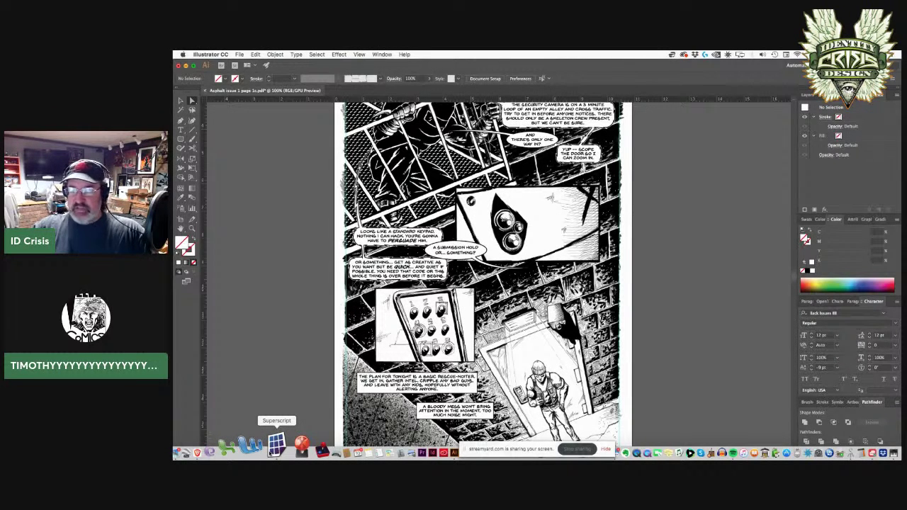
left_click(277, 445)
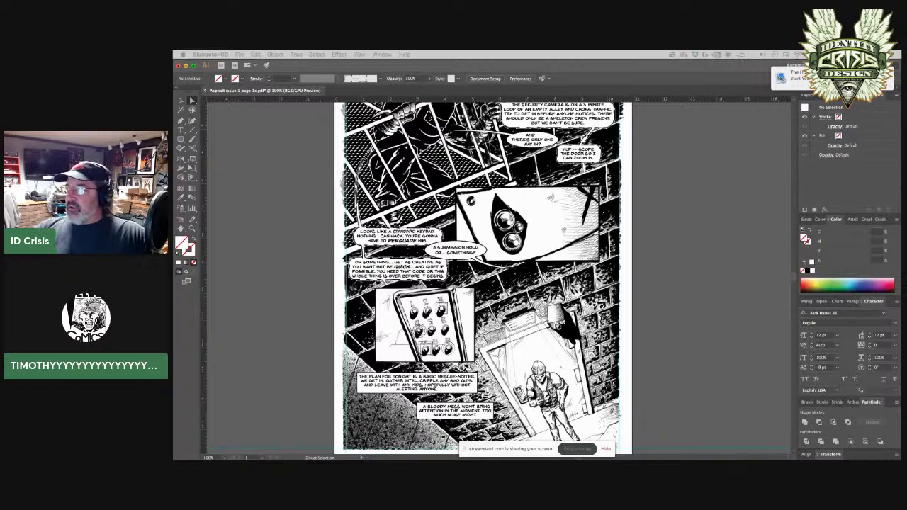
Return to Illustrator and examine the hooded figure panel's balloon tails and captions up close and within the full page.
scroll(693, 215, "up", 2)
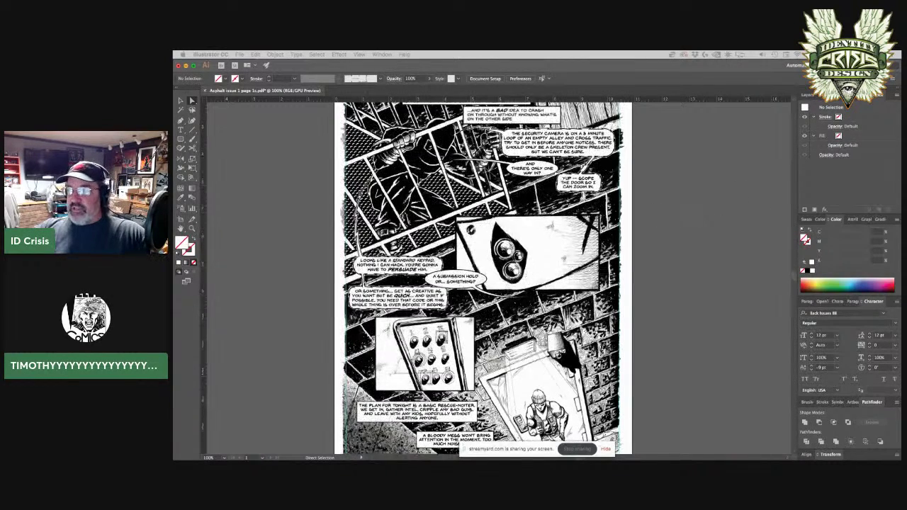
scroll(670, 265, "up", 2)
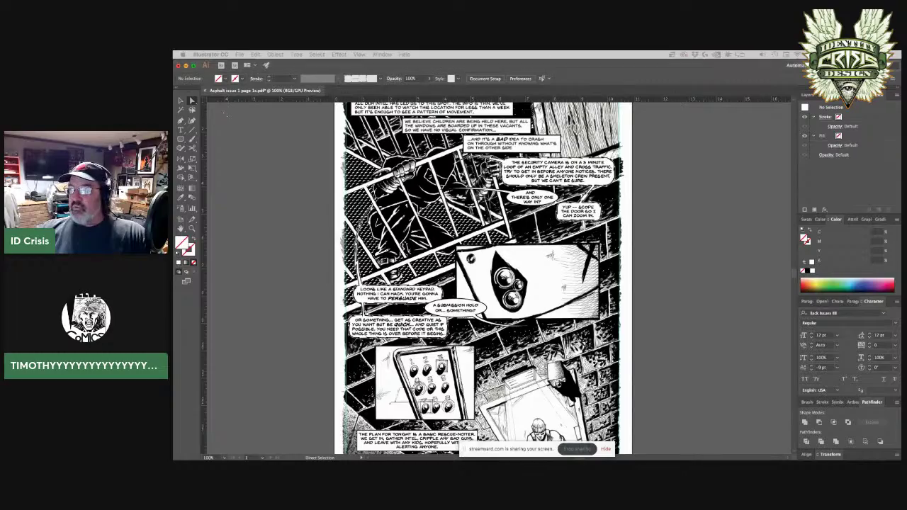
left_click(427, 191)
key("z")
double_click(428, 192)
left_click(621, 373)
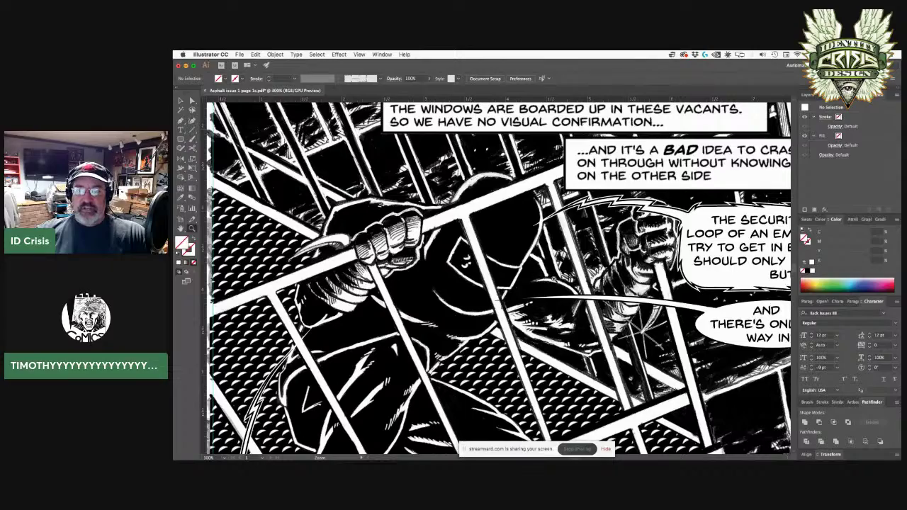
key("a")
key("super+minus")
key("super+minus")
key("super+minus")
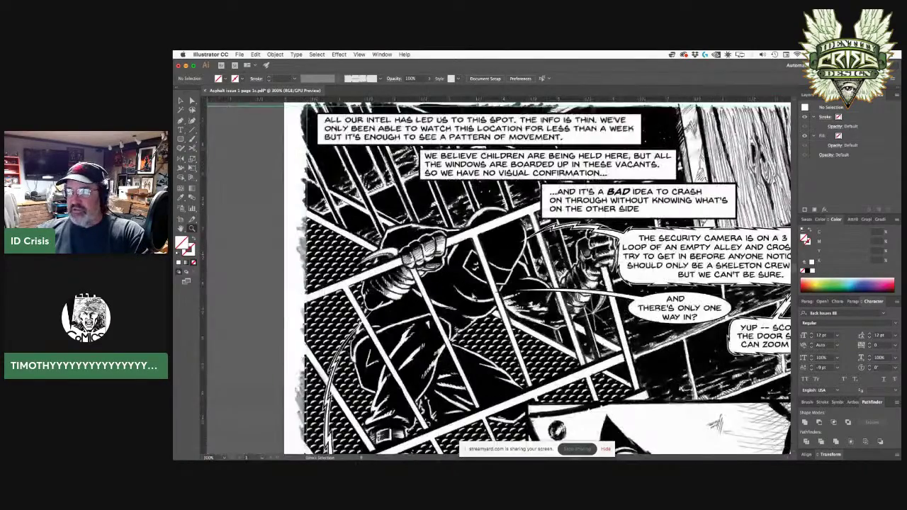
left_click_drag(583, 334, 504, 261)
left_click_drag(649, 241, 649, 232)
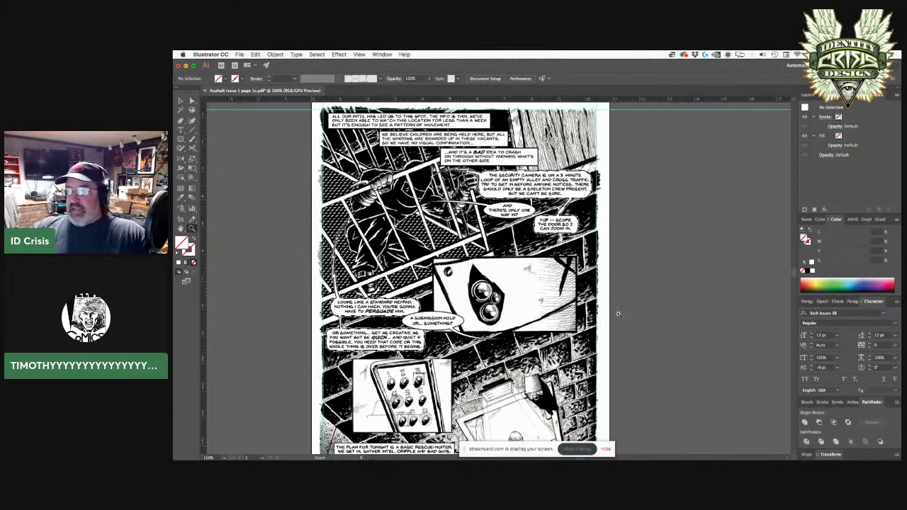
left_click(193, 102)
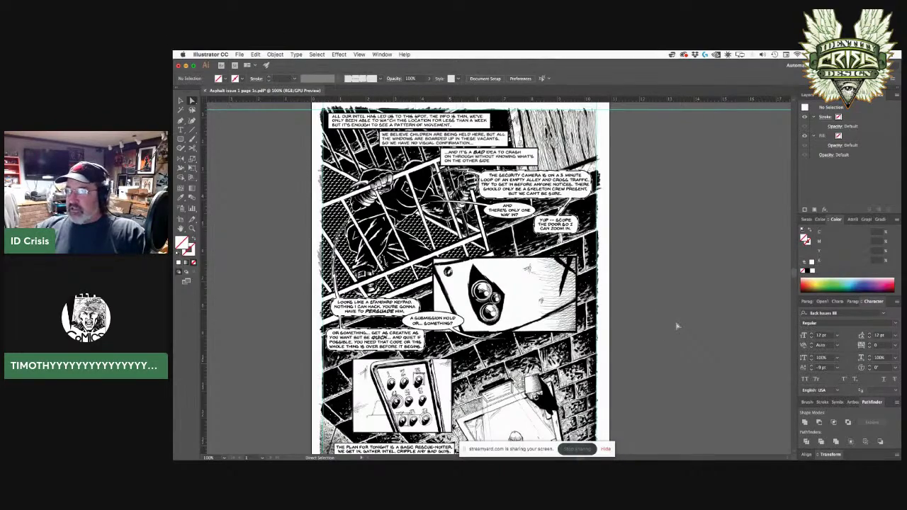
scroll(677, 327, "down", 5)
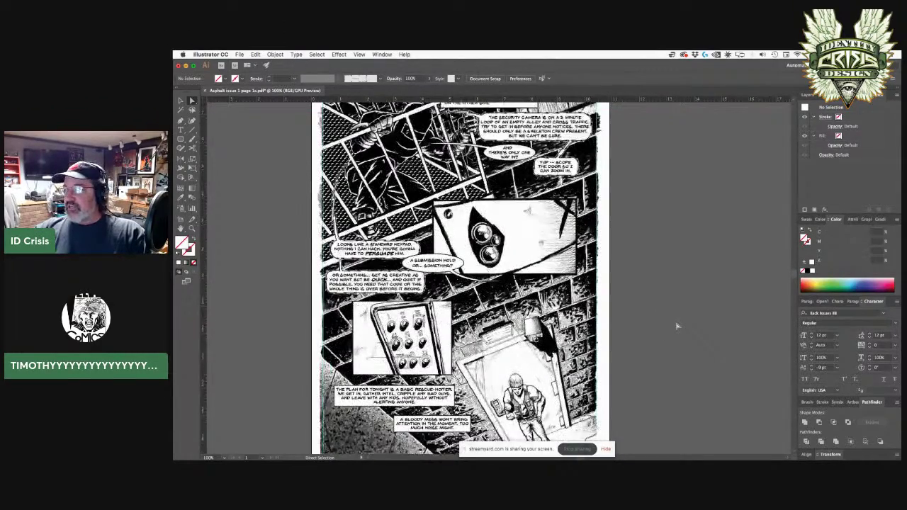
scroll(677, 326, "up", 2)
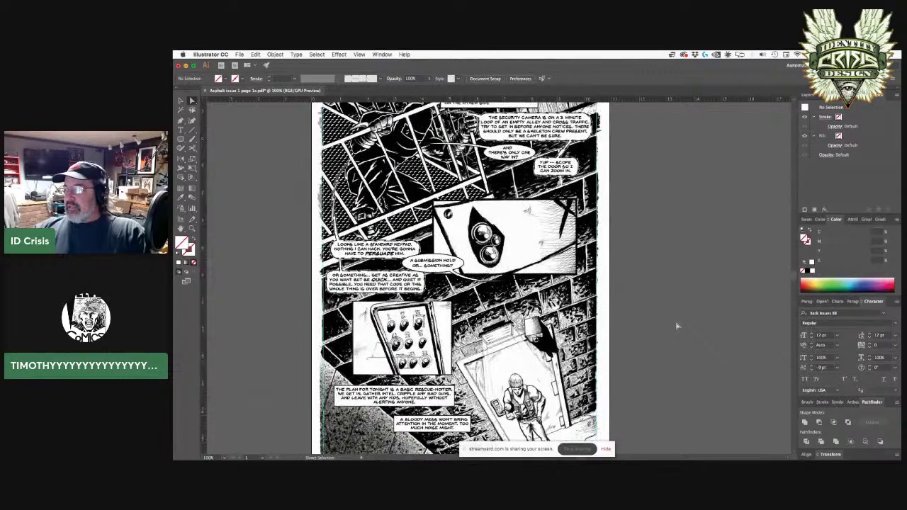
scroll(677, 326, "up", 2)
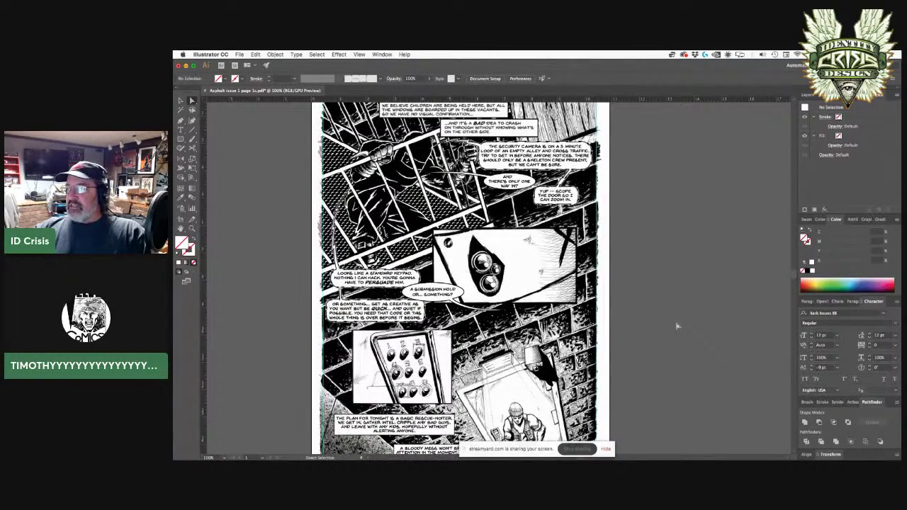
scroll(677, 326, "down", 2)
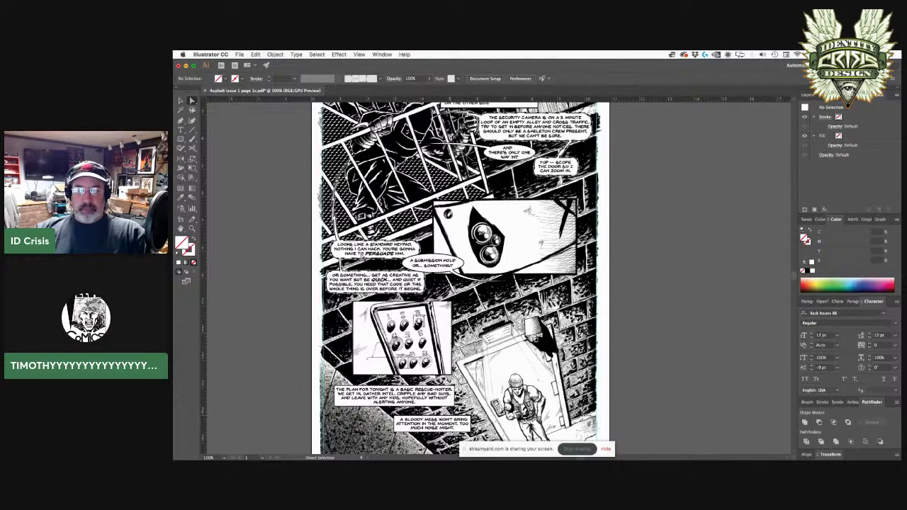
scroll(514, 319, "up", 2)
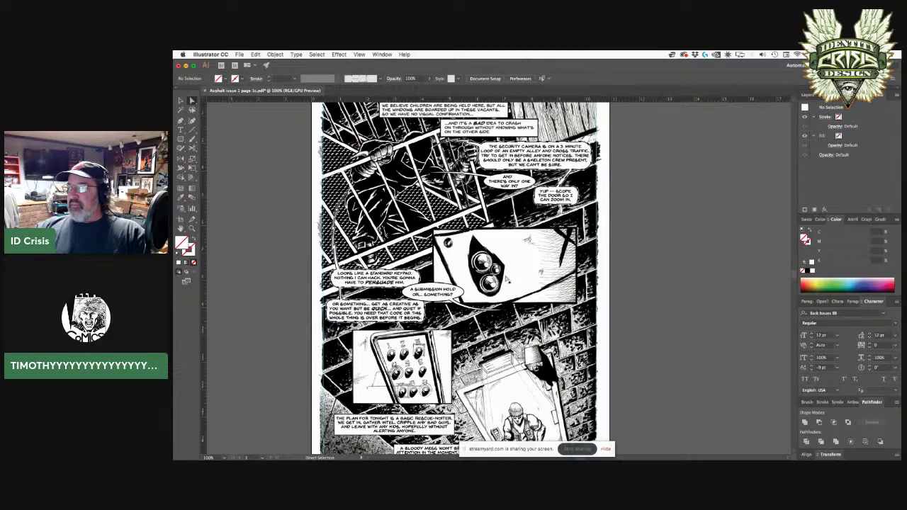
scroll(428, 316, "down", 2)
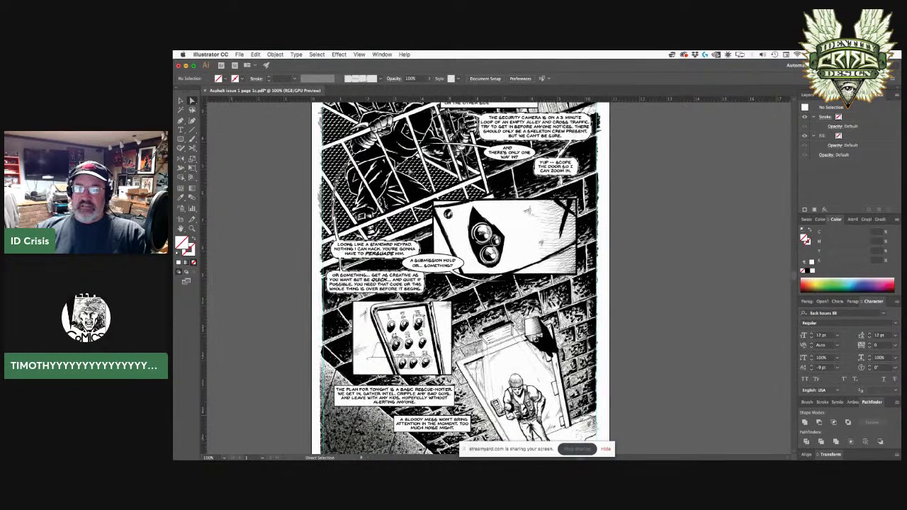
Look over the lower half of the page, from the security camera balloon down to the two bottom captions.
scroll(389, 164, "up", 2)
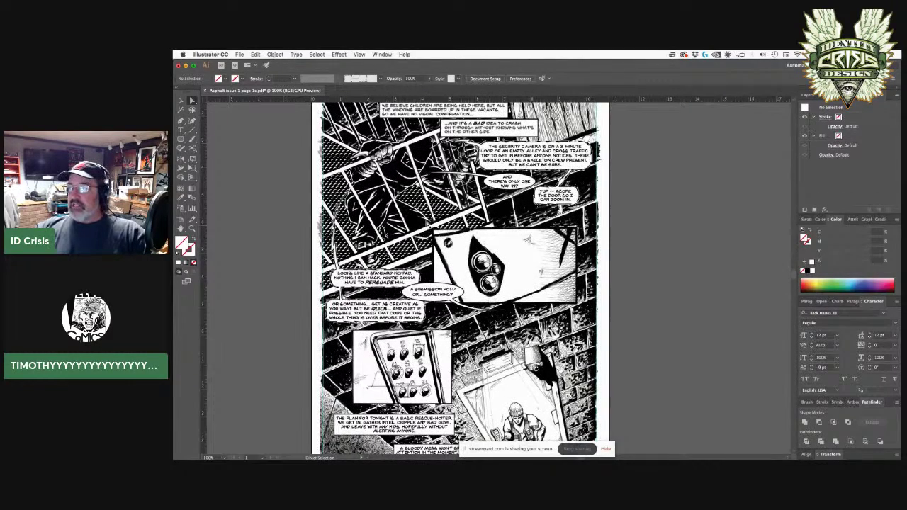
scroll(460, 320, "down", 2)
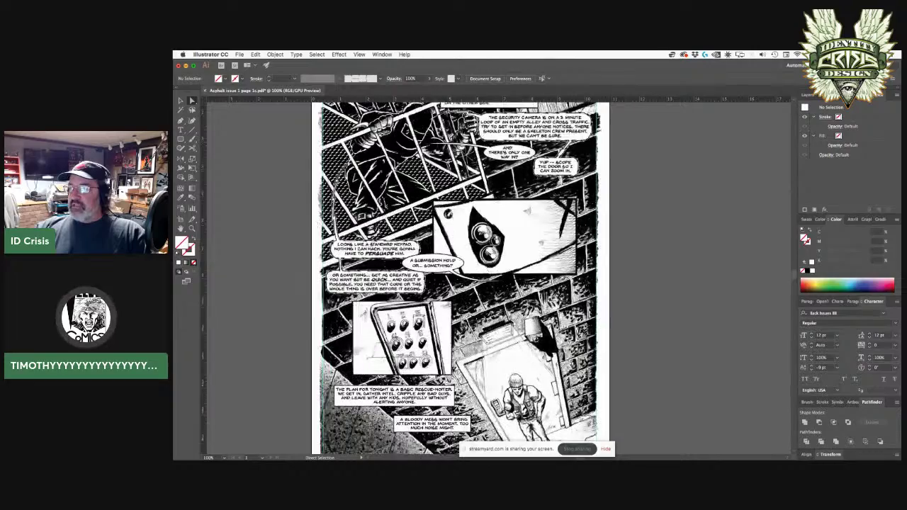
scroll(500, 319, "down", 2)
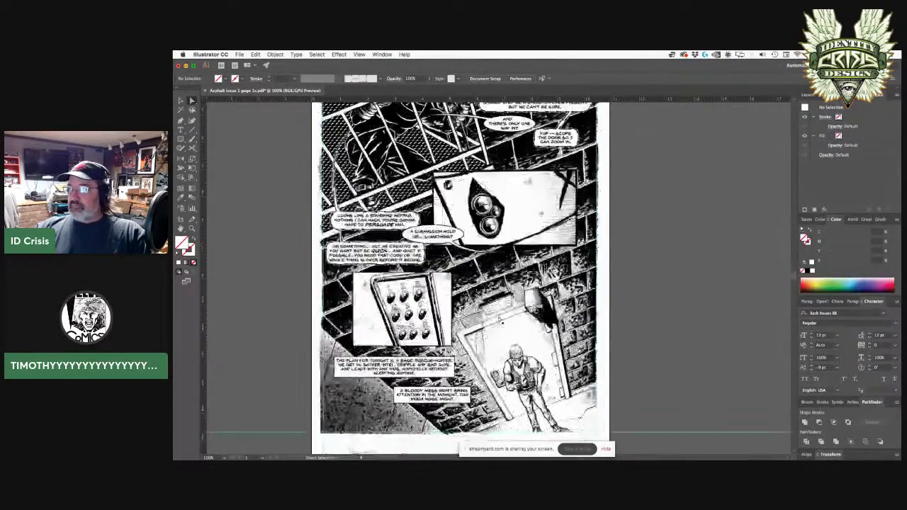
scroll(505, 220, "up", 2)
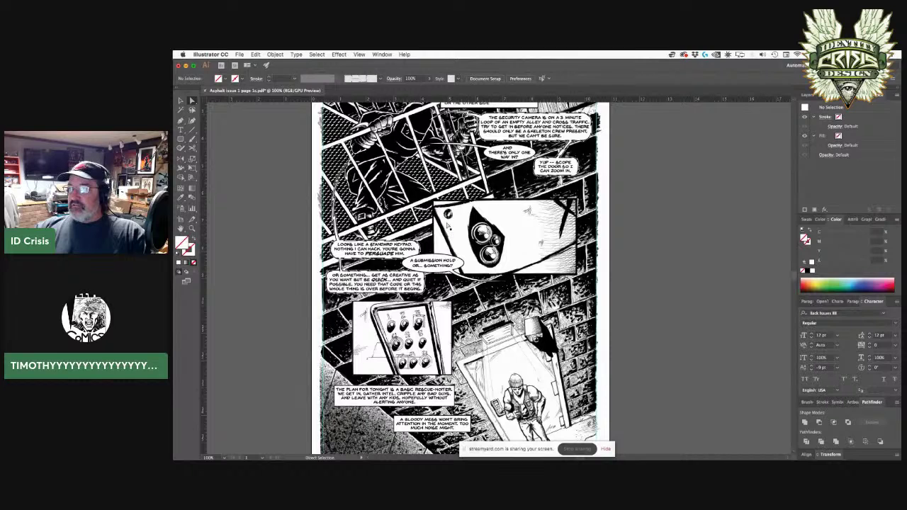
mouse_move(305, 454)
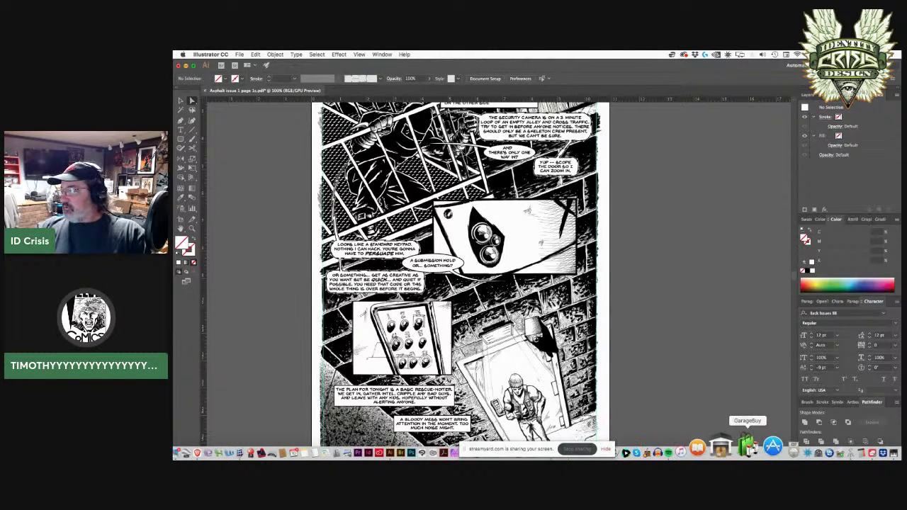
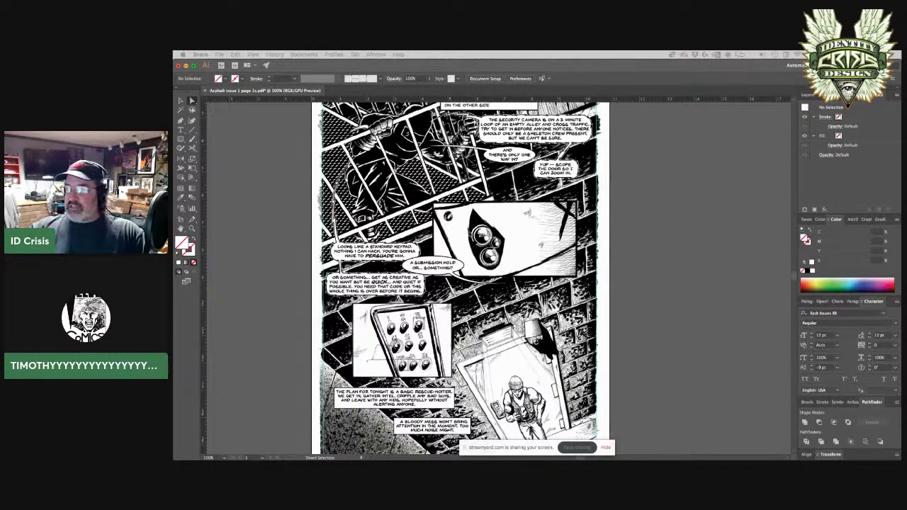
scroll(528, 359, "down", 5)
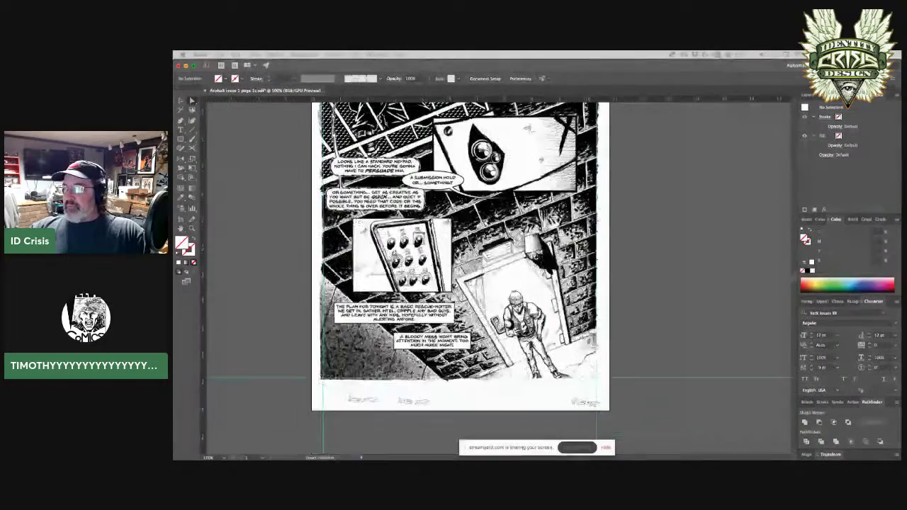
scroll(466, 365, "up", 4)
scroll(461, 280, "up", 1)
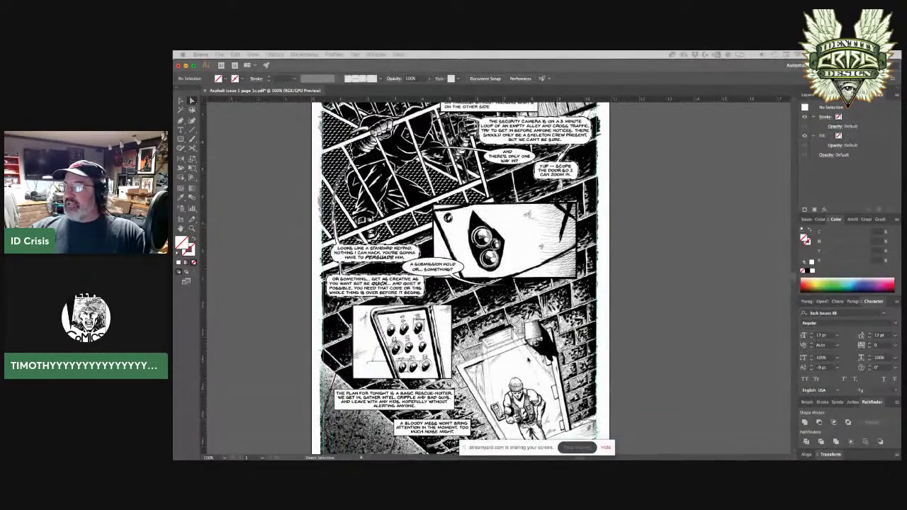
scroll(461, 280, "down", 1)
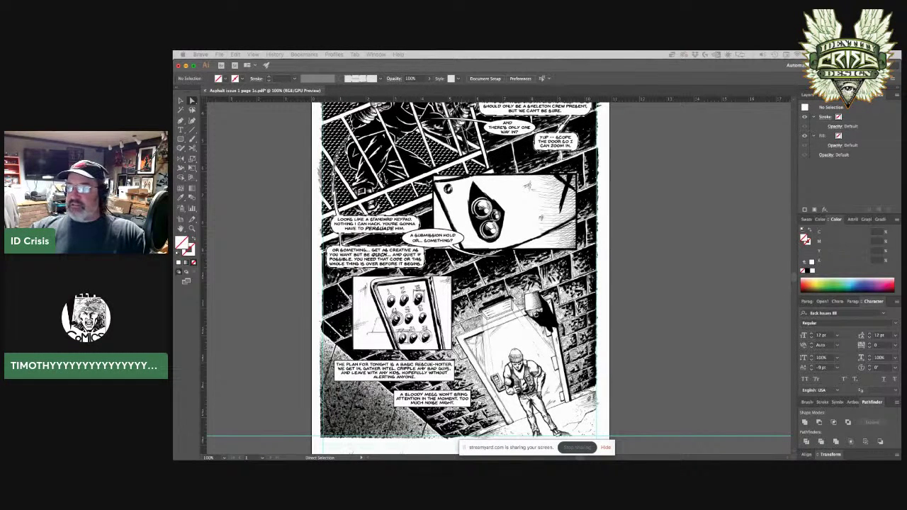
Reset the drawing colors and set them to no fill with a 1 pt white stroke.
left_click(182, 128)
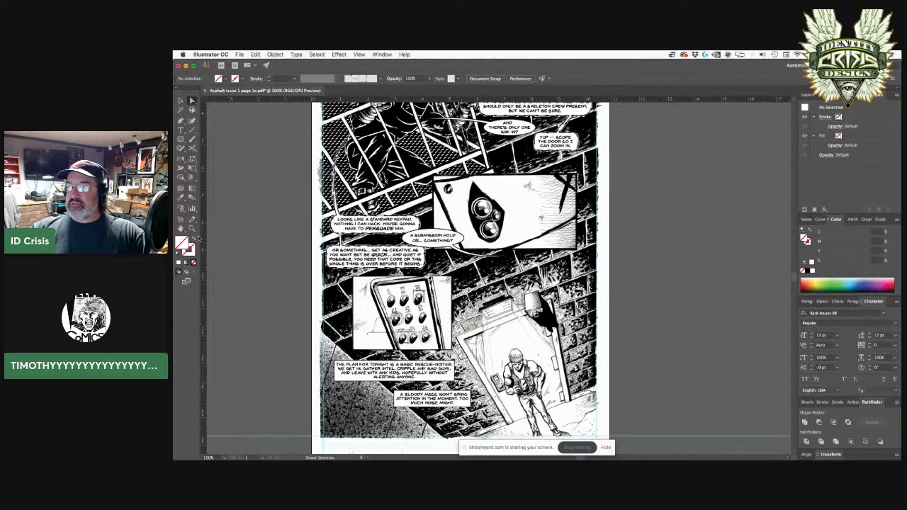
left_click(178, 254)
left_click(194, 239)
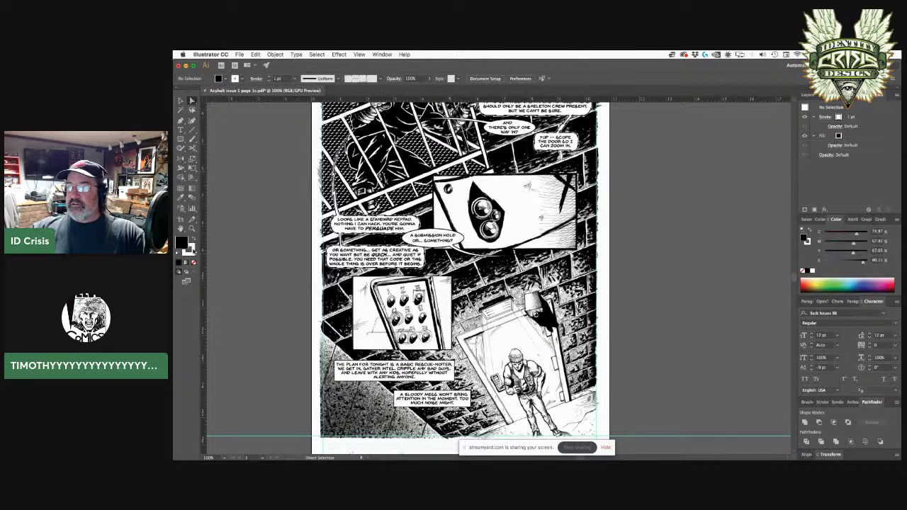
left_click(194, 263)
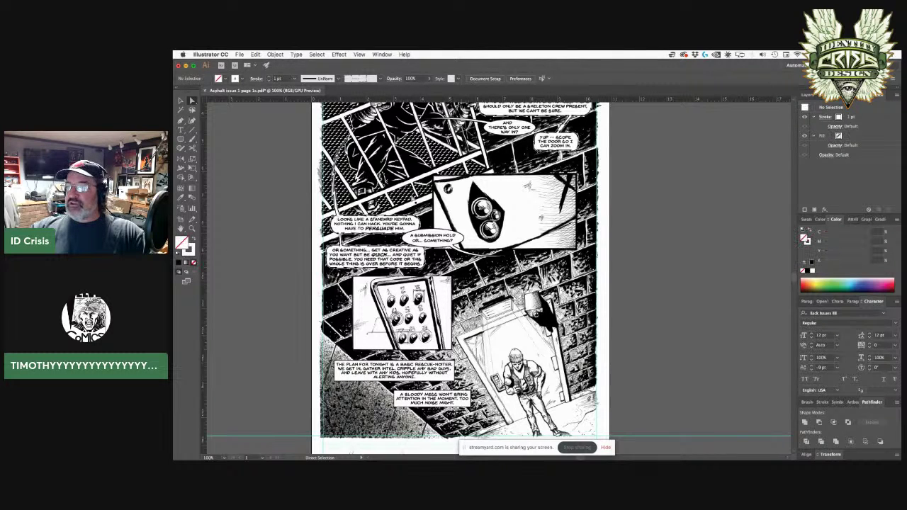
Draw a Pen path from the camera panel's upper-left corner to the hooded figure and out to the panel's upper-right corner.
scroll(418, 185, "up", 5)
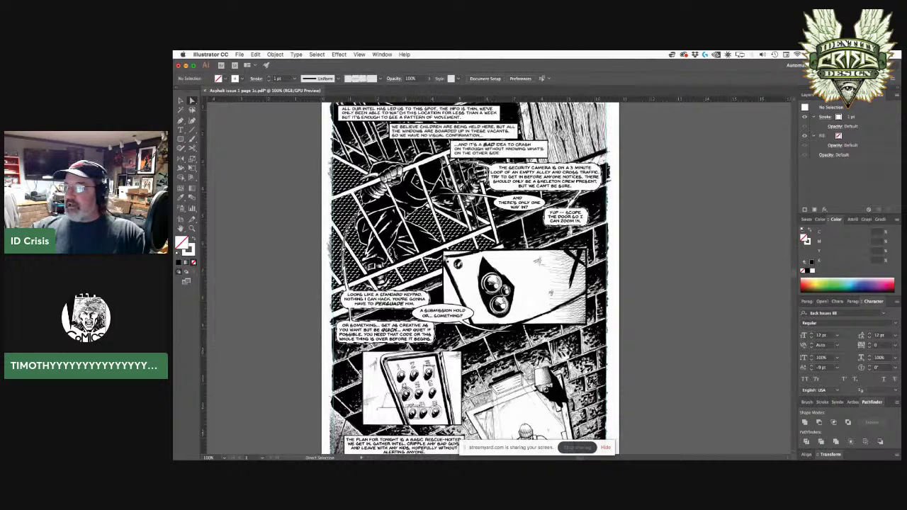
key("p")
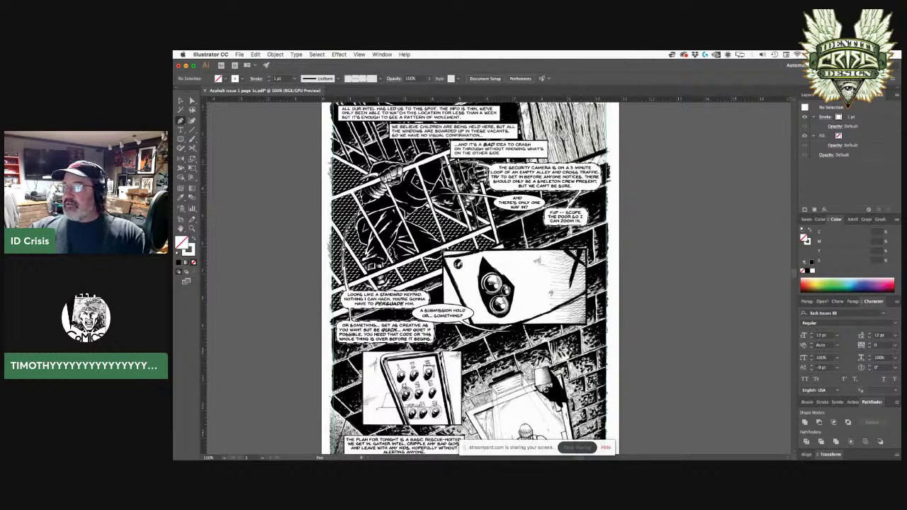
left_click(444, 250)
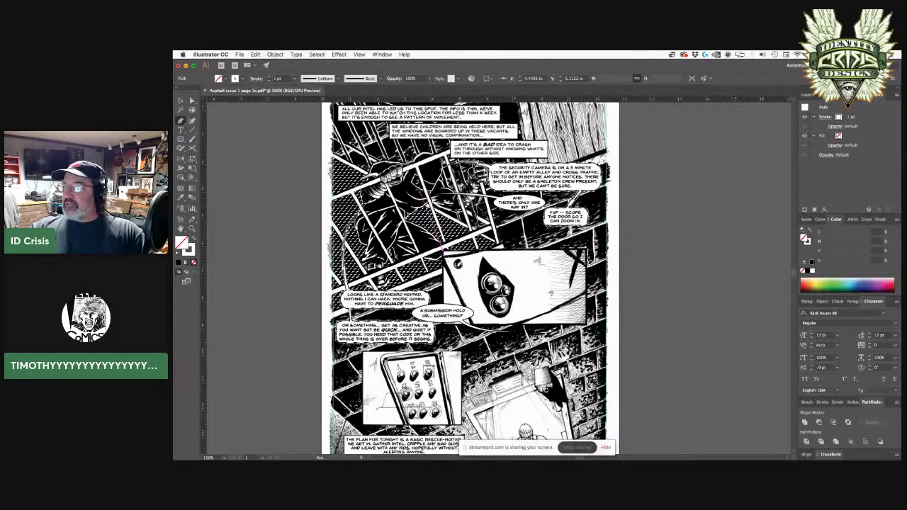
left_click(418, 186)
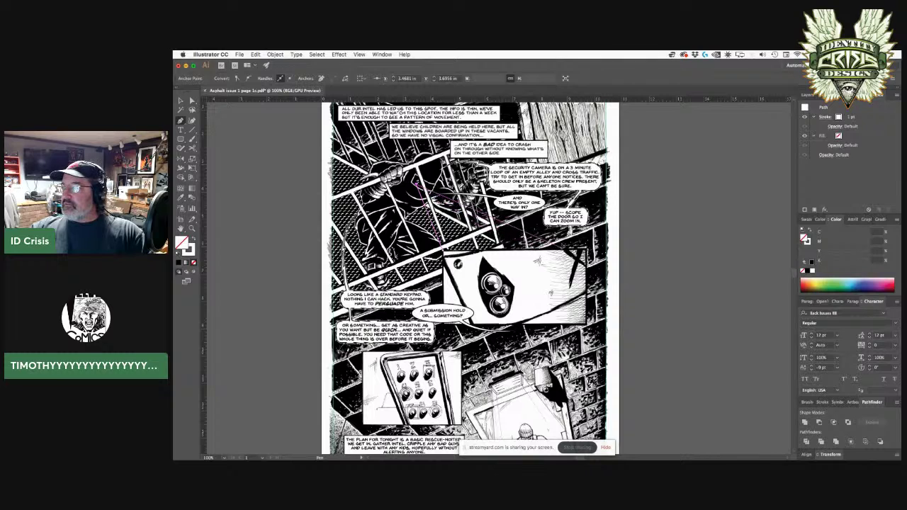
left_click(586, 248)
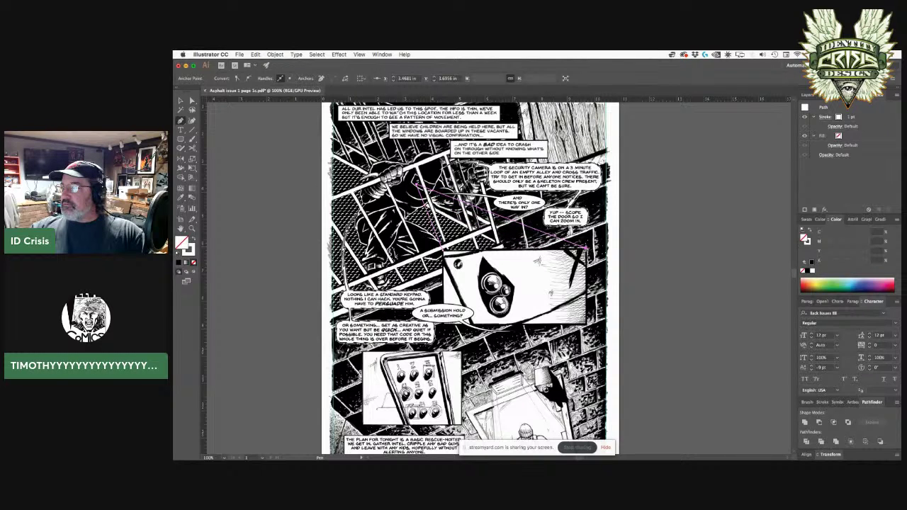
left_click(434, 239, "super")
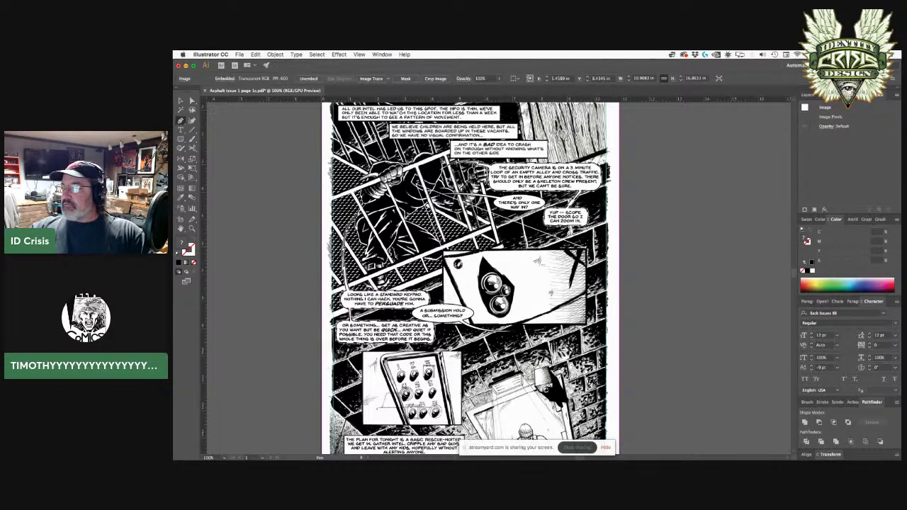
Draw a straight Pen line from the camera panel's left edge near the "submission hold" balloon up to the hooded figure.
left_click(442, 303)
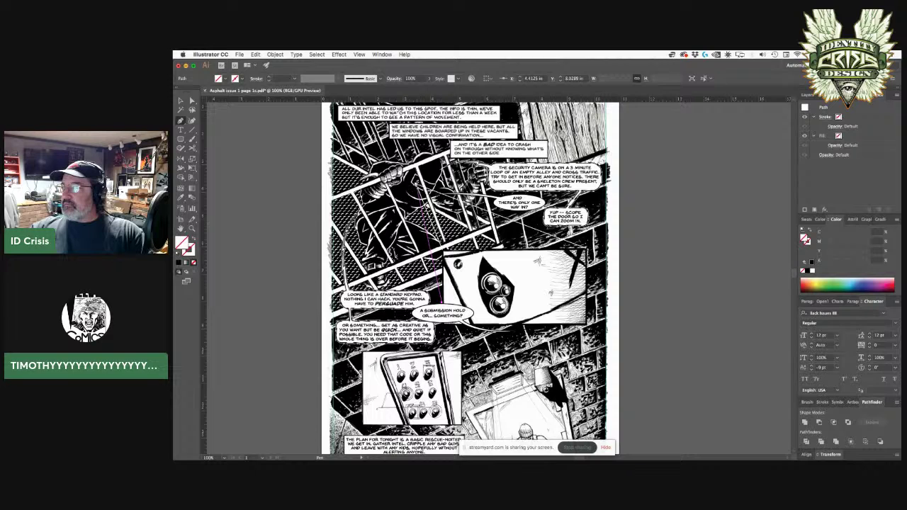
left_click(417, 185)
left_click(431, 267, "super")
left_click(702, 292, "super")
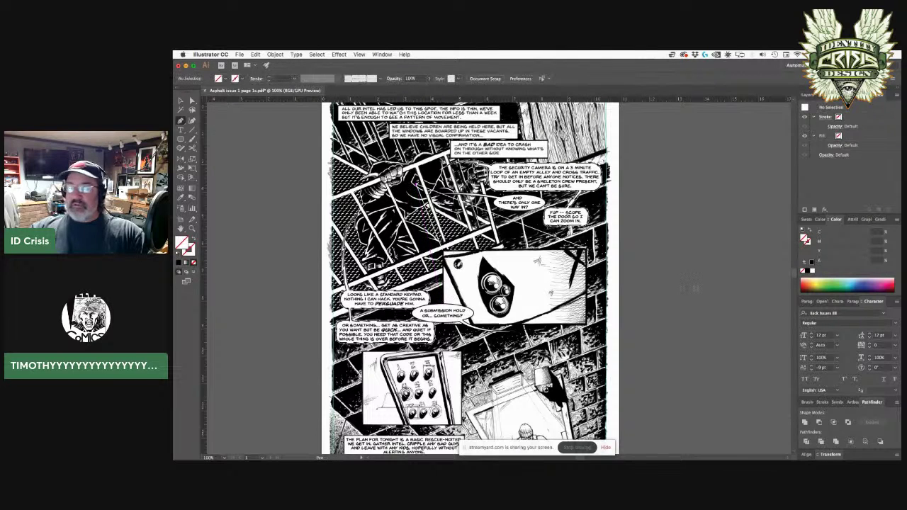
Give the line on the camera panel's left side no fill and a 1 pt white stroke, and clear the selection.
left_click(433, 258)
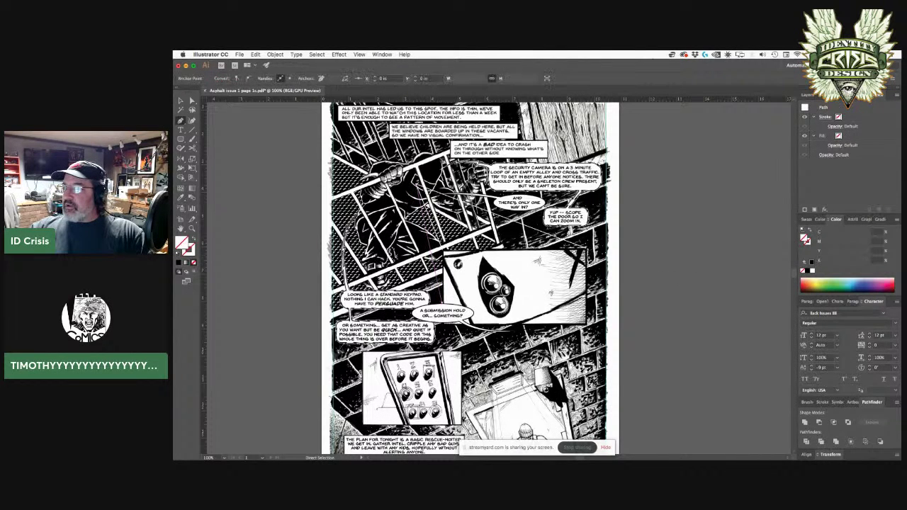
left_click(178, 254)
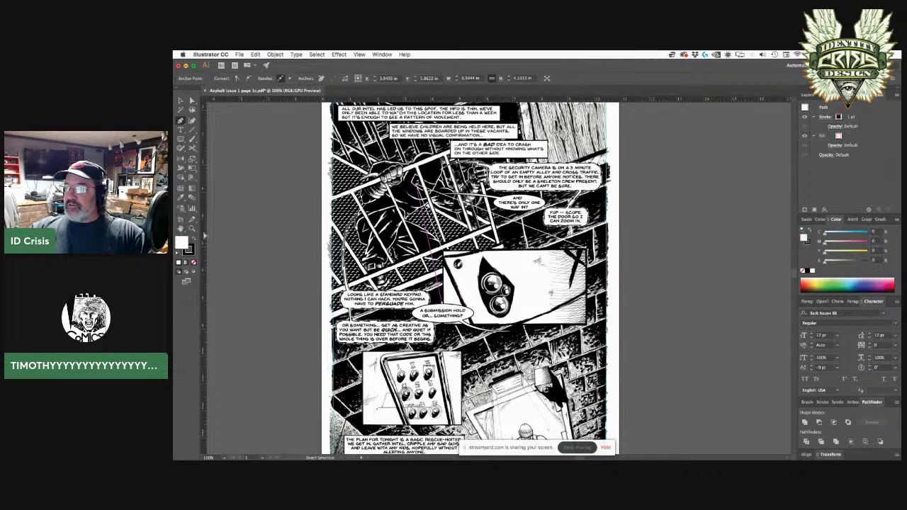
left_click(194, 240)
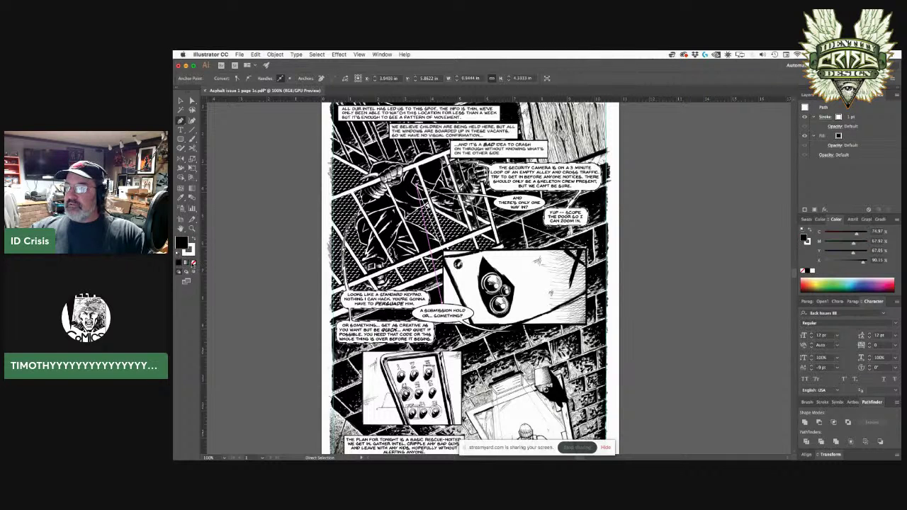
left_click(193, 262)
left_click(265, 253)
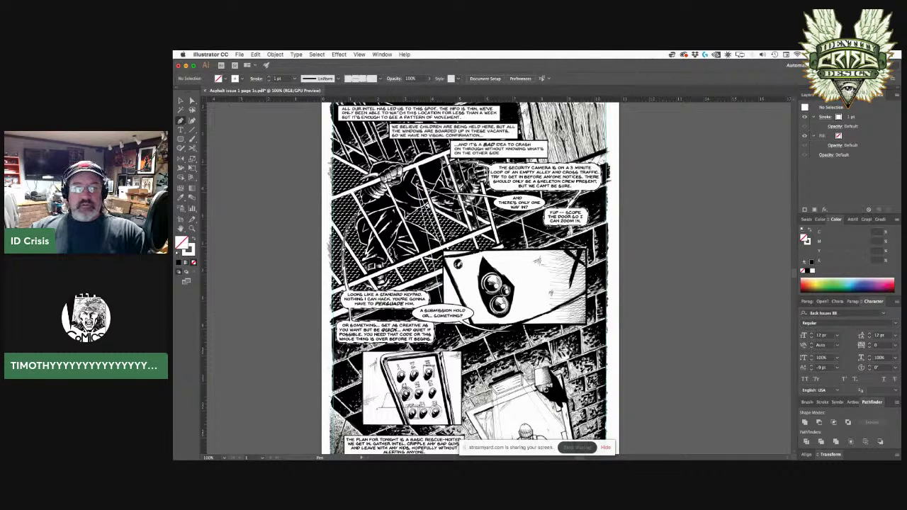
Draw a straight Pen line from the keypad panel's upper-right corner to the device held by the man in the doorway.
key("space")
left_click_drag(461, 353, 426, 223)
left_click(427, 222)
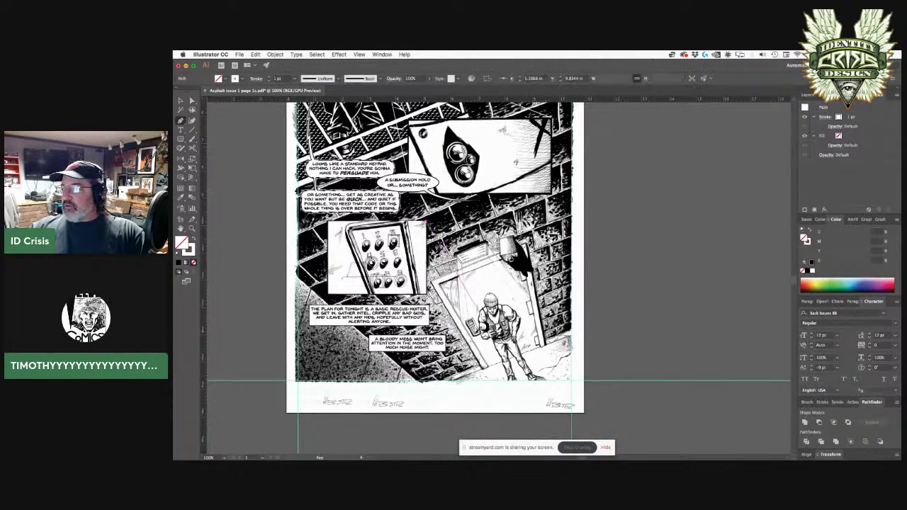
left_click(472, 318)
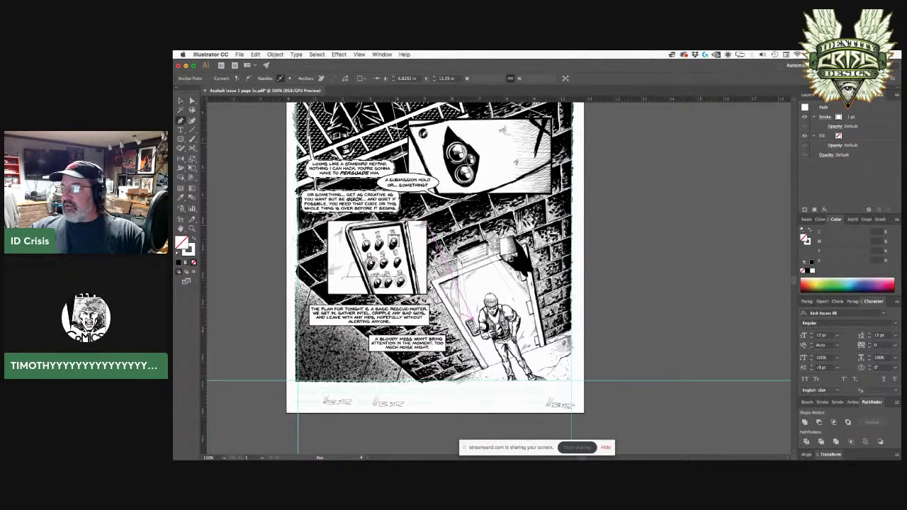
key("super")
left_click(439, 296, "super")
Draw two straight Pen lines from the keypad panel's lower-right and lower-left corners to the device in the man's hand.
left_click(426, 293)
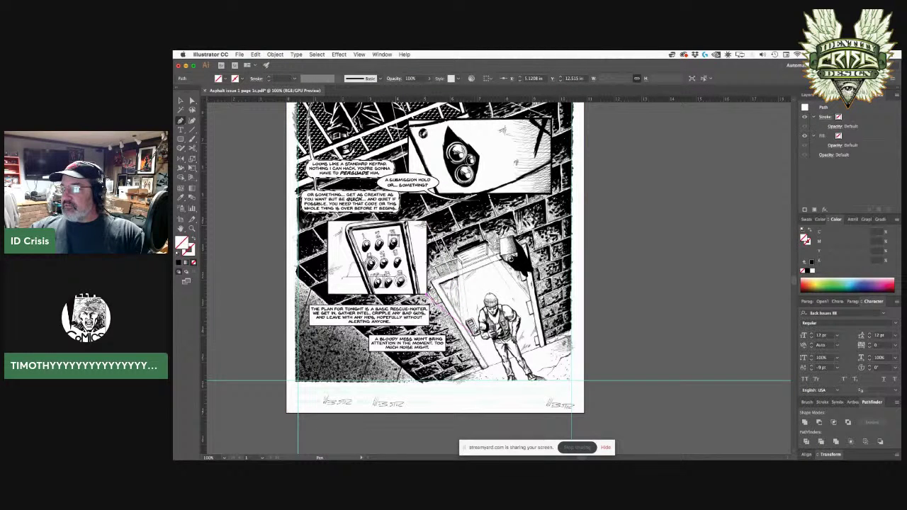
left_click(346, 296, "super")
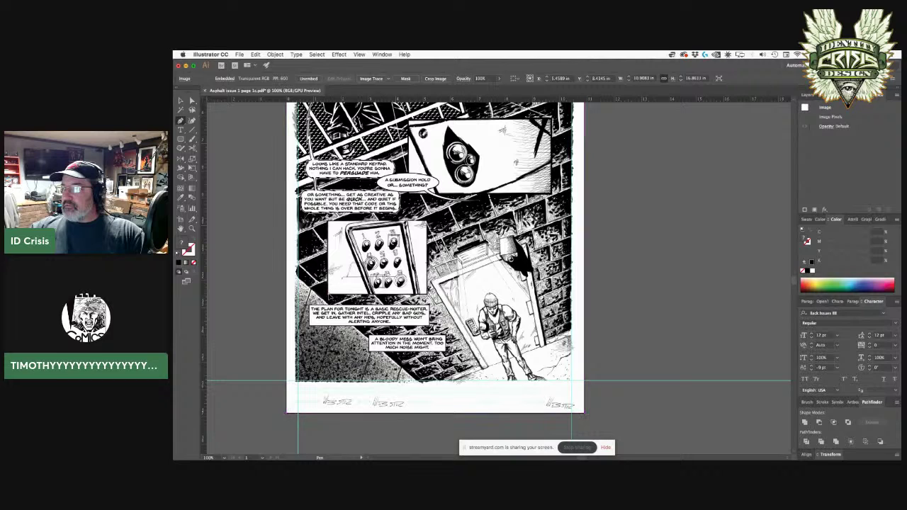
left_click(328, 294)
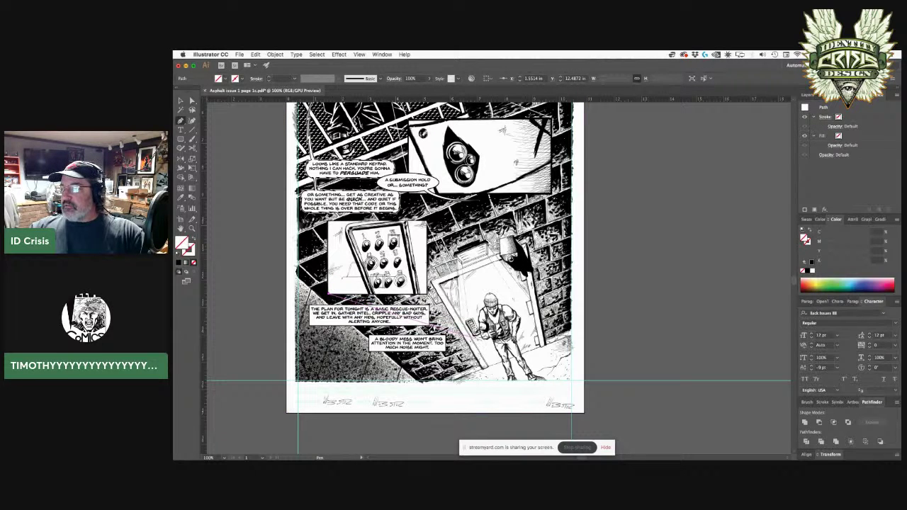
left_click(472, 334)
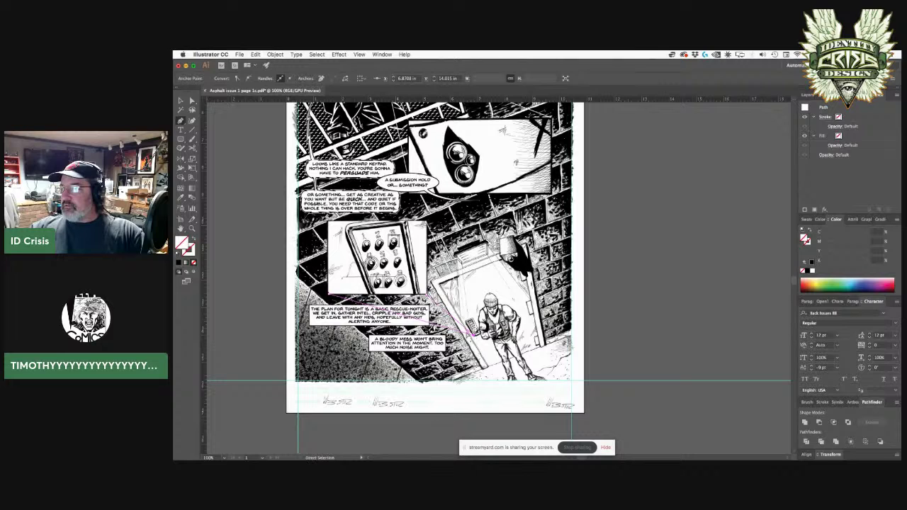
left_click(418, 354, "super")
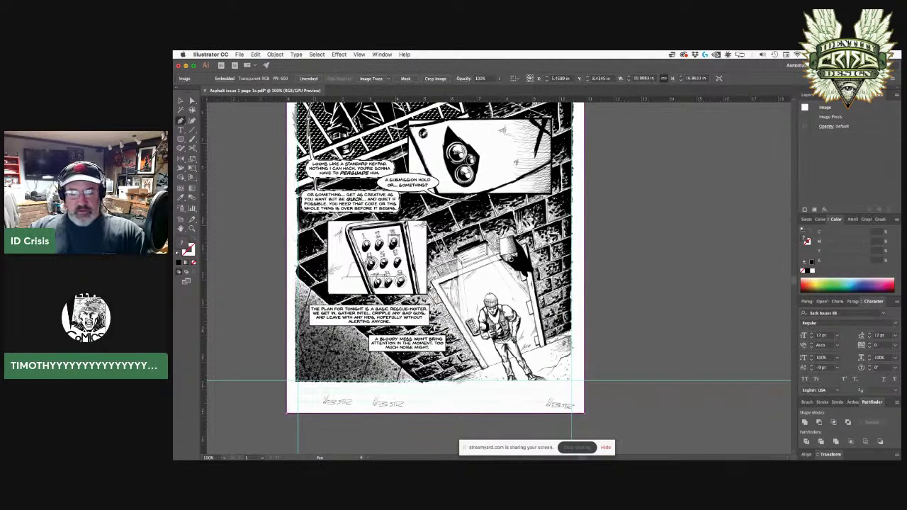
Select the two bottom captions together with their boxes.
key("v")
left_click(420, 353)
left_click(380, 325, "shift")
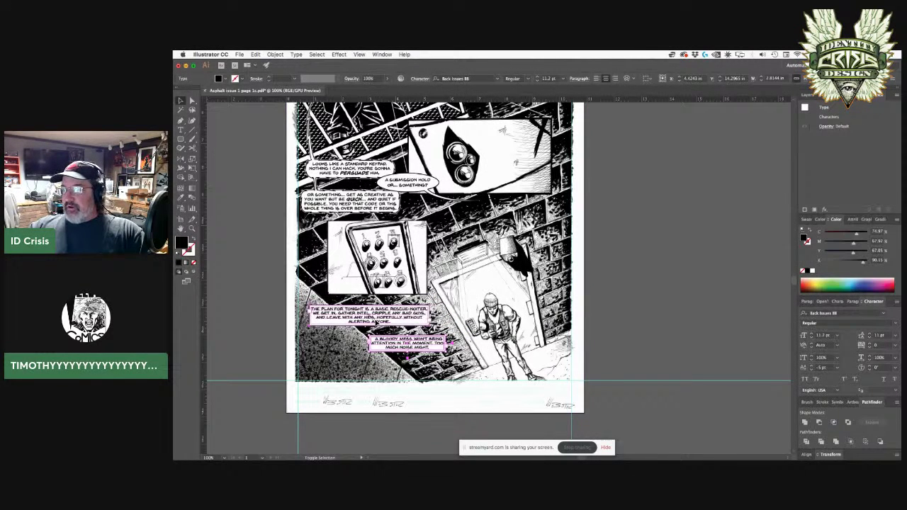
key("a")
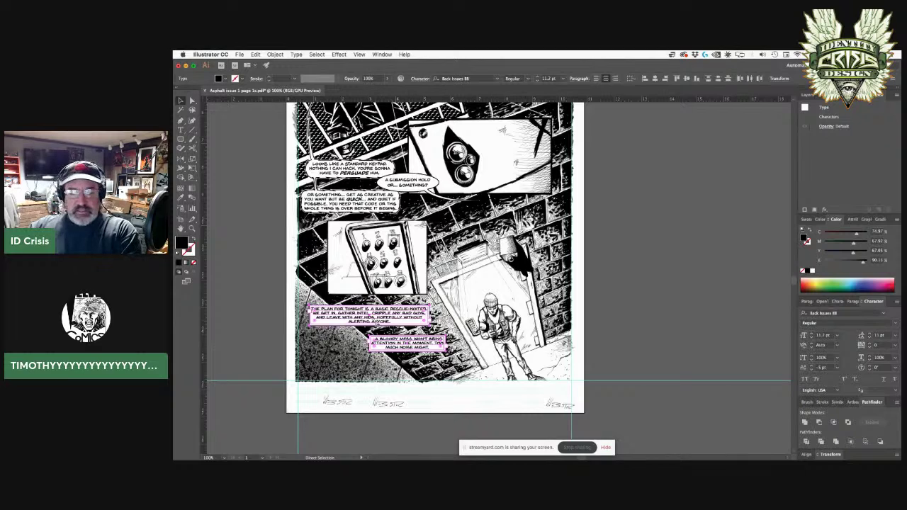
Select the three keypad projection lines in outline view and give them no fill and a 1 pt white stroke.
key("super+y")
key("v")
key("a")
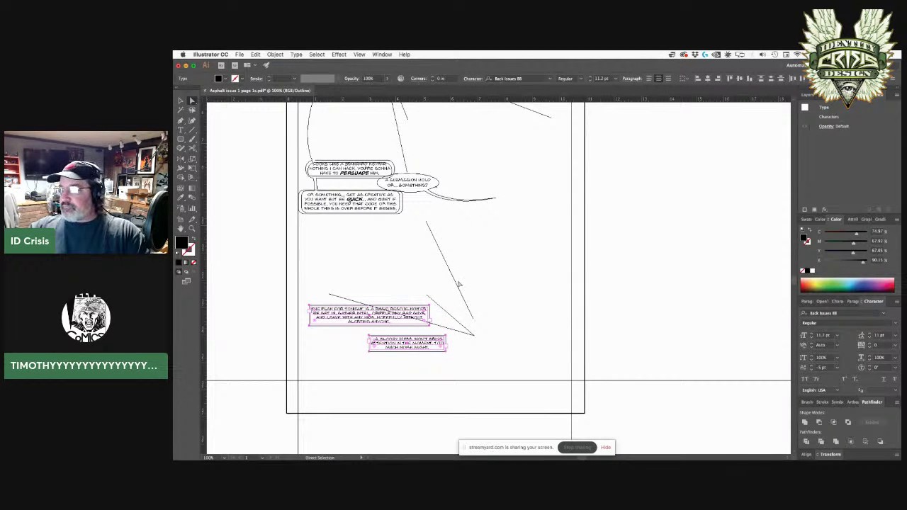
left_click(457, 287)
left_click(452, 317)
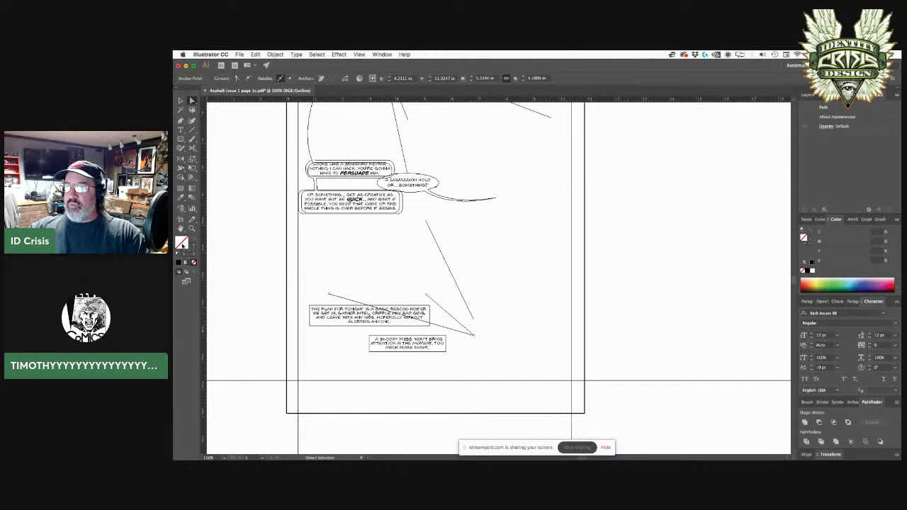
left_click(177, 254)
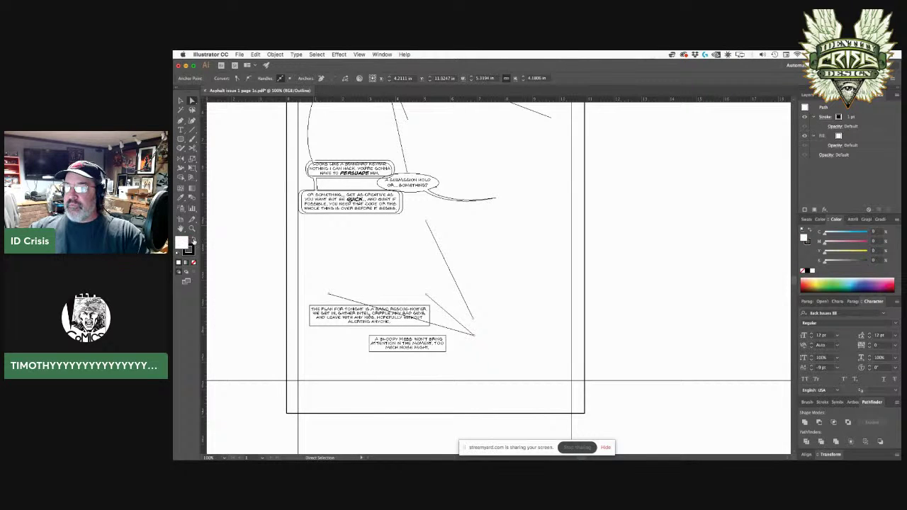
left_click(193, 263)
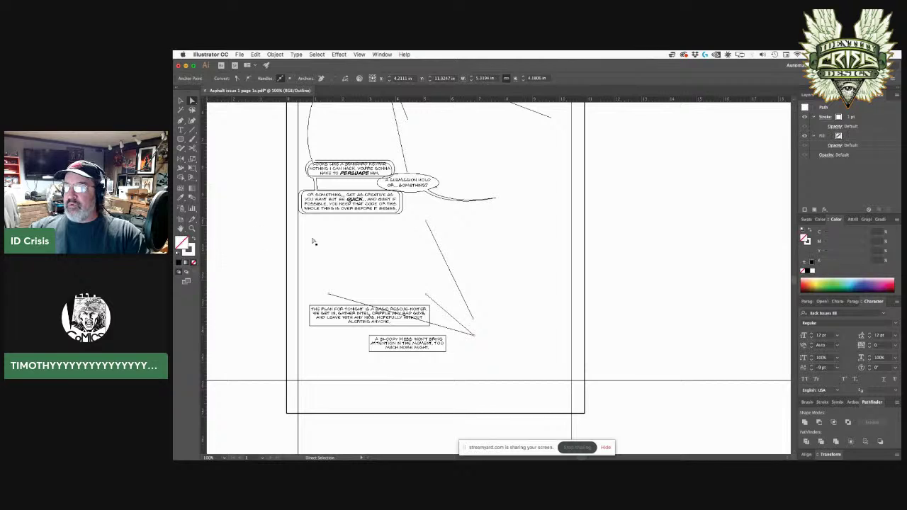
left_click(357, 248)
key("super+minus")
key("super+minus")
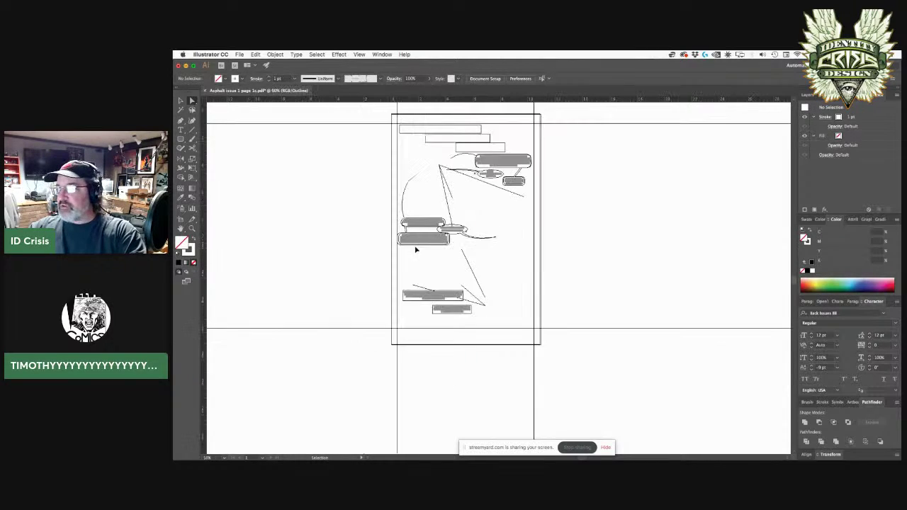
key("super+plus")
key("super+plus")
key("super+y")
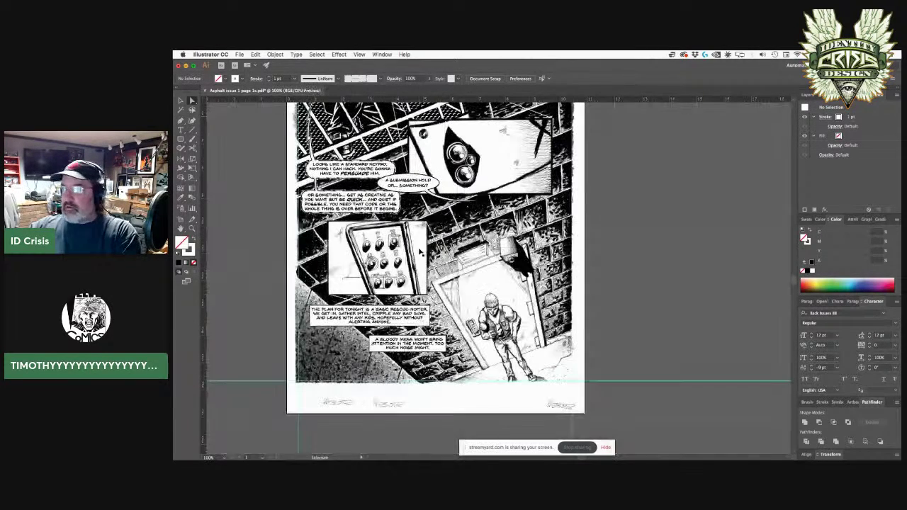
Select all the projection lines that match the keypad panel's line and set their stroke weight to 2 pt.
left_click_drag(464, 271, 471, 298)
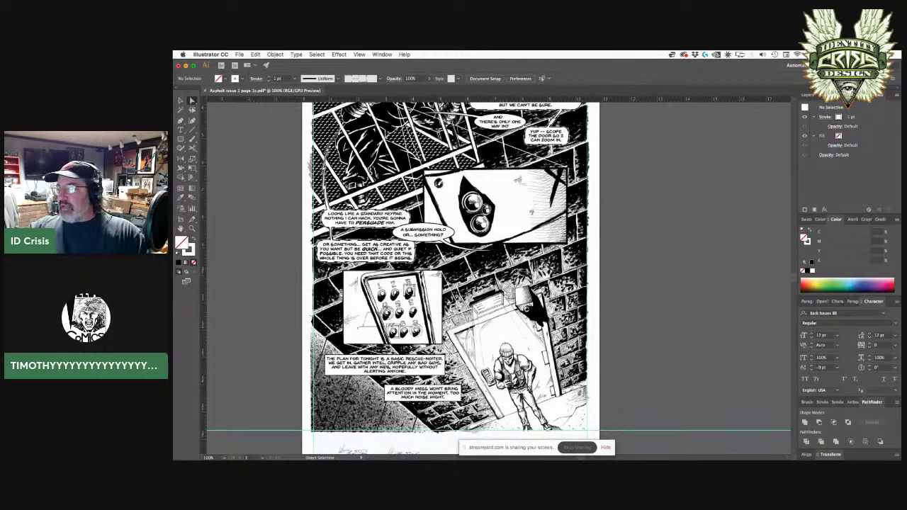
left_click(471, 298)
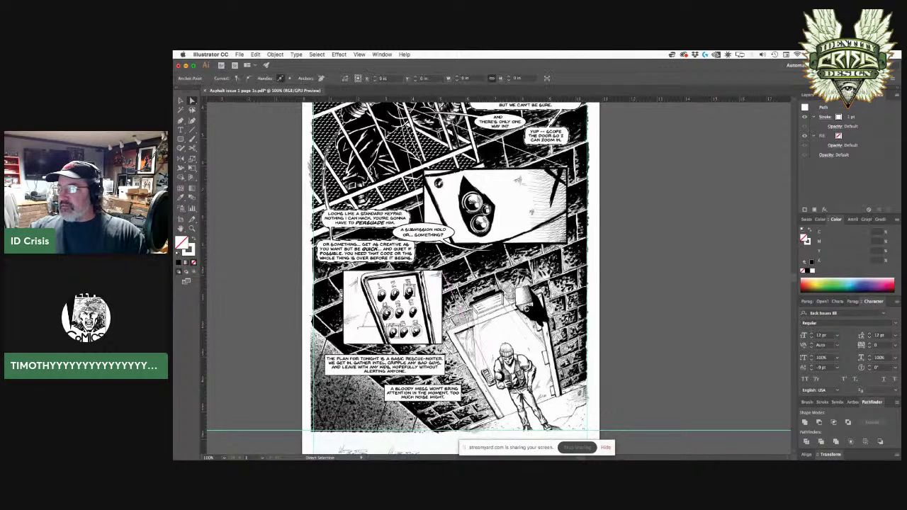
left_click(317, 54)
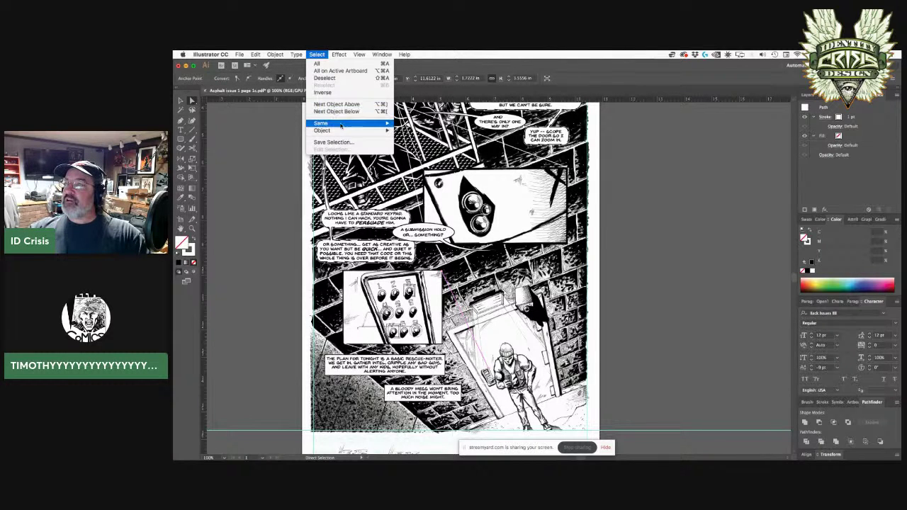
mouse_move(344, 125)
left_click(439, 166)
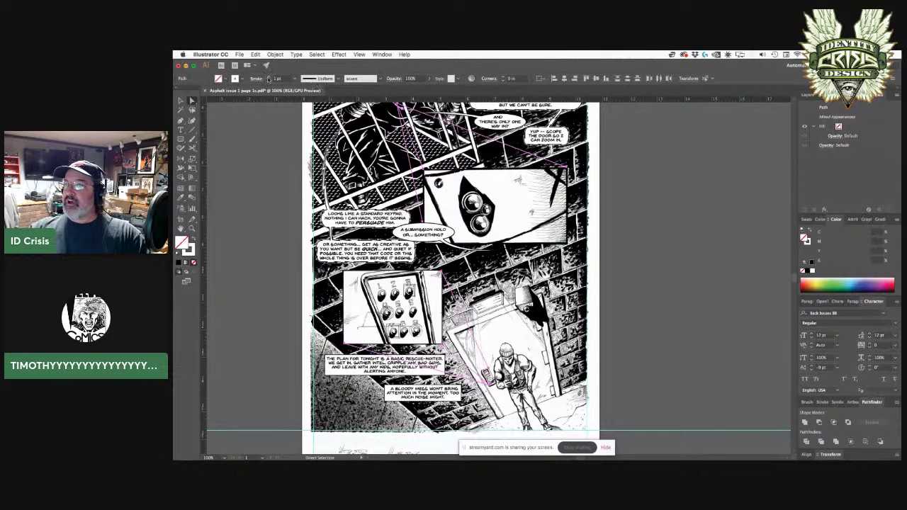
left_click(269, 78)
left_click(242, 154)
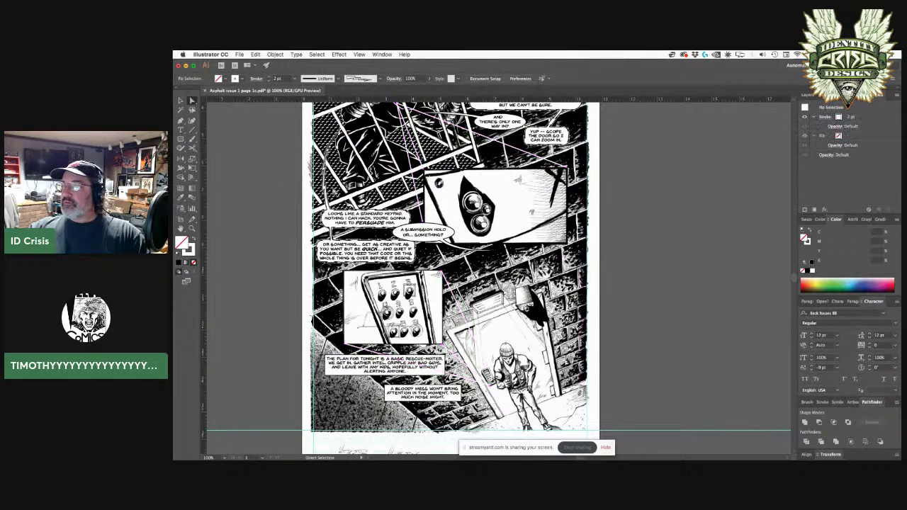
key("space")
mouse_move(538, 254)
left_mouse_down()
mouse_move(515, 285)
mouse_move(516, 256)
left_mouse_up()
key("super+z")
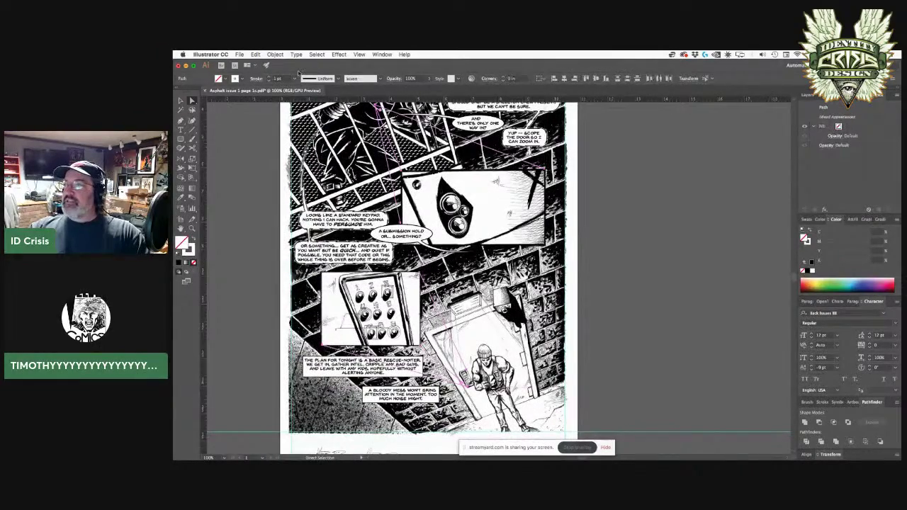
left_click(271, 78)
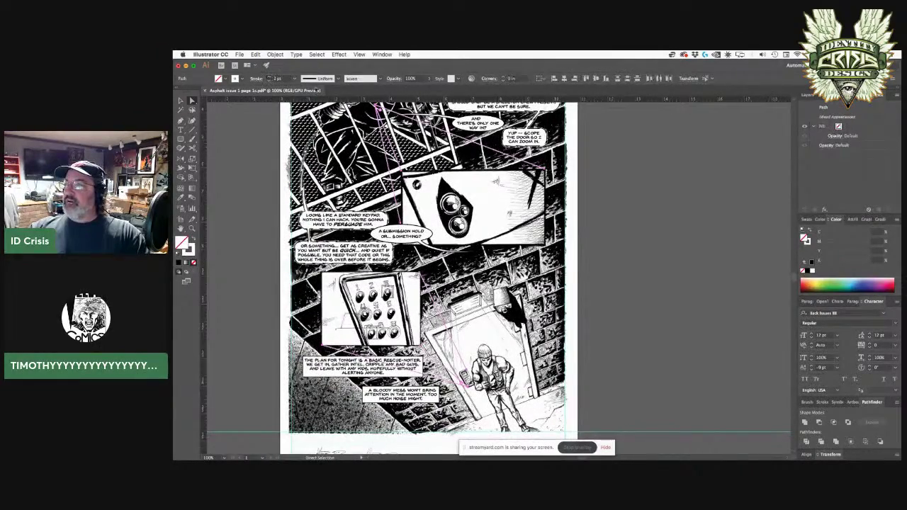
Try to combine the selected projection lines into one compound path, undo it and clear the selection.
left_click(865, 116)
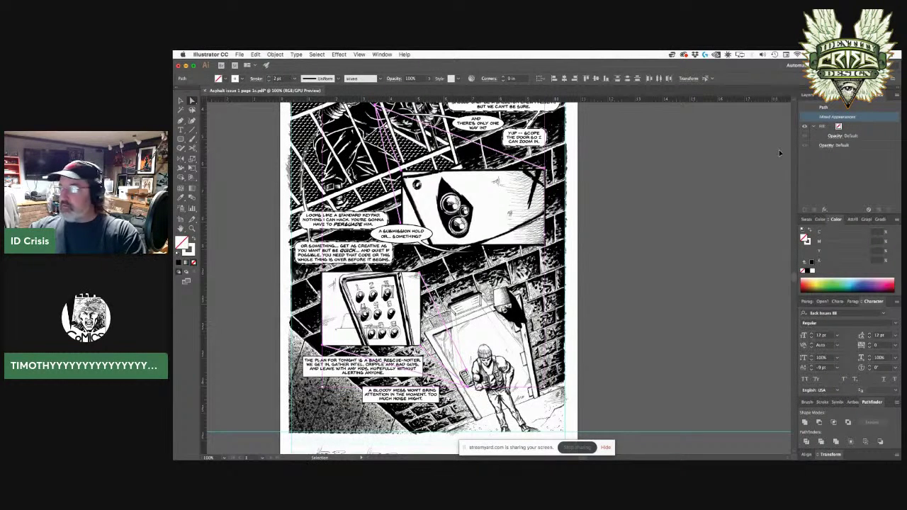
key("ctrl+8")
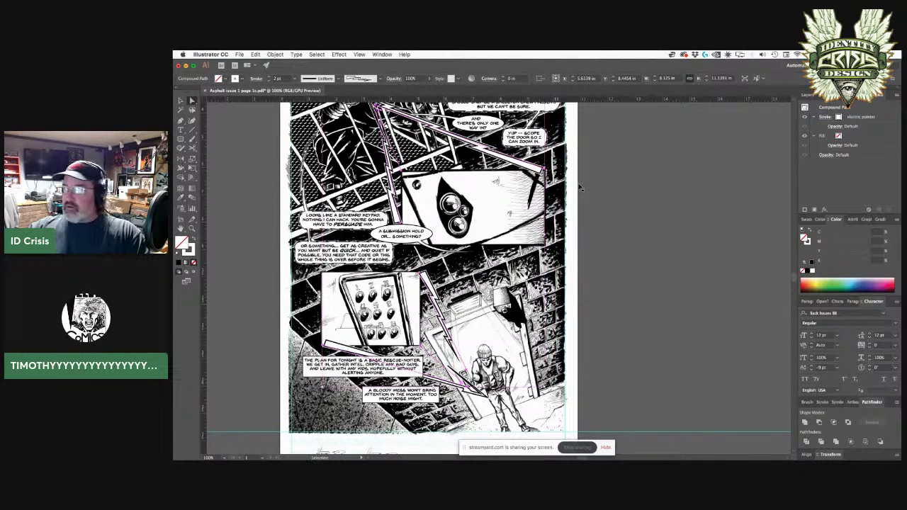
key("ctrl+z")
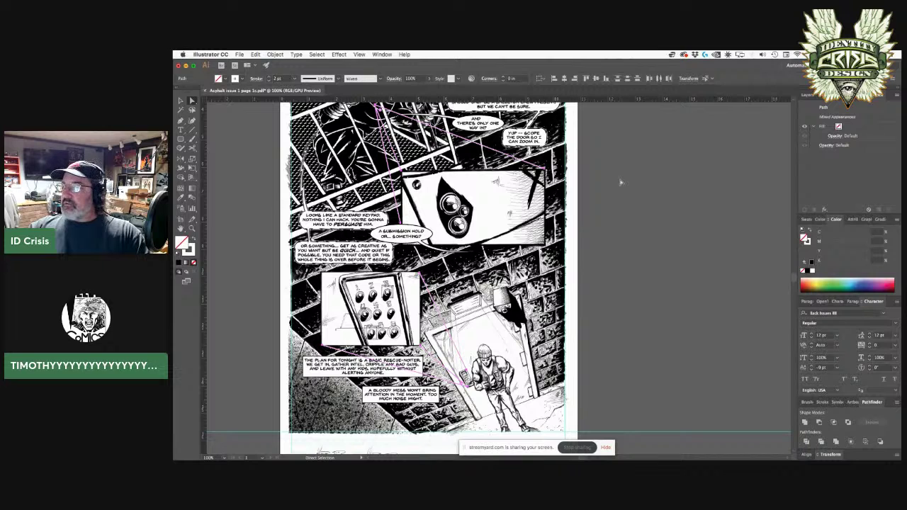
left_click(621, 182)
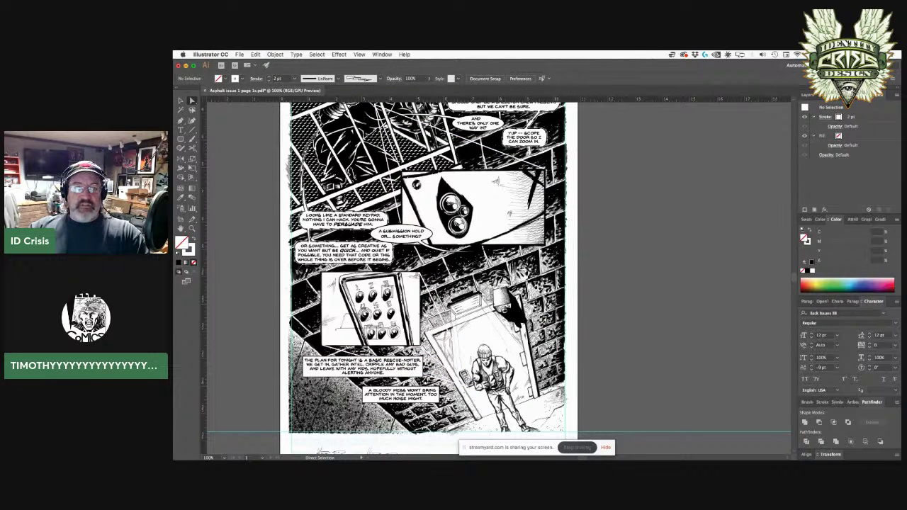
Delete the white projection lines that run from the camera and keypad panels to the figures' devices.
left_click(411, 140)
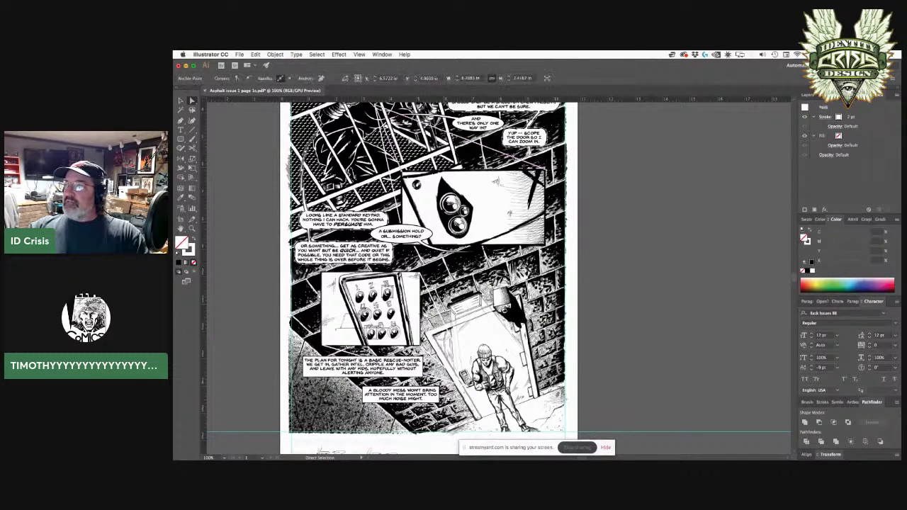
scroll(496, 277, "up", 2)
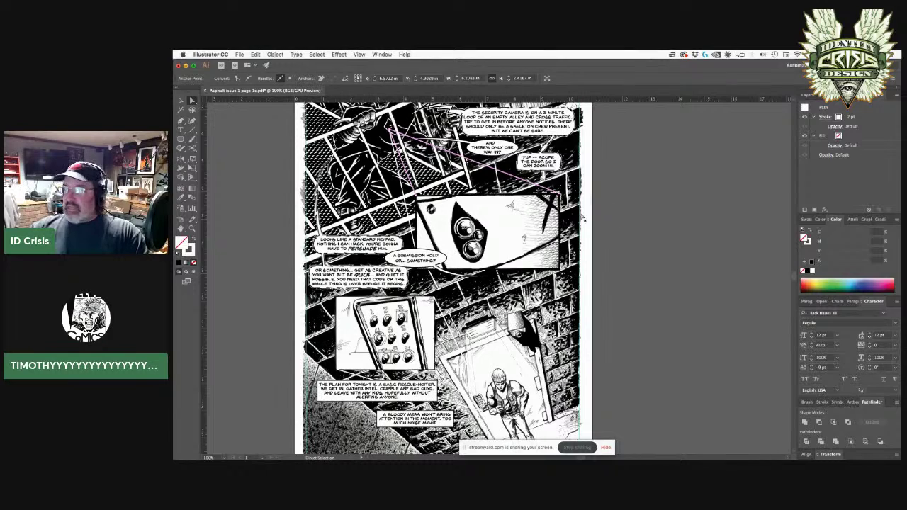
left_click(621, 215)
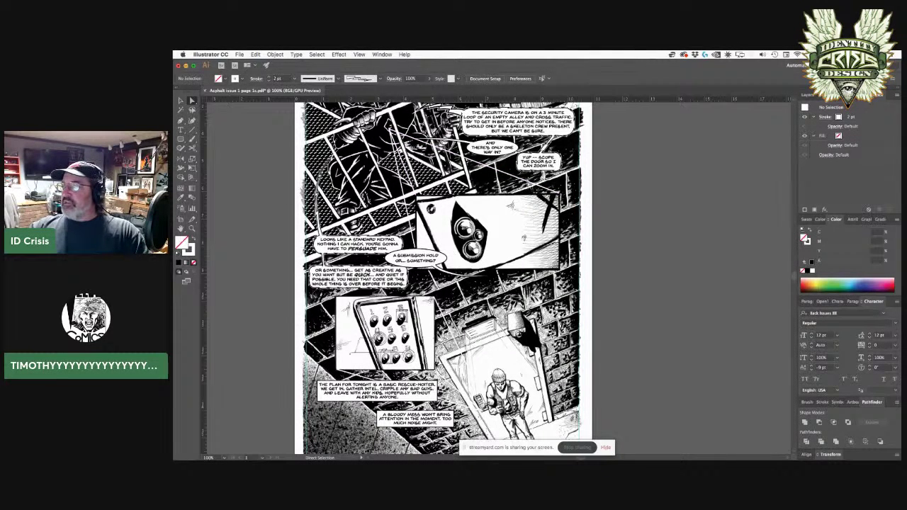
left_click(559, 195)
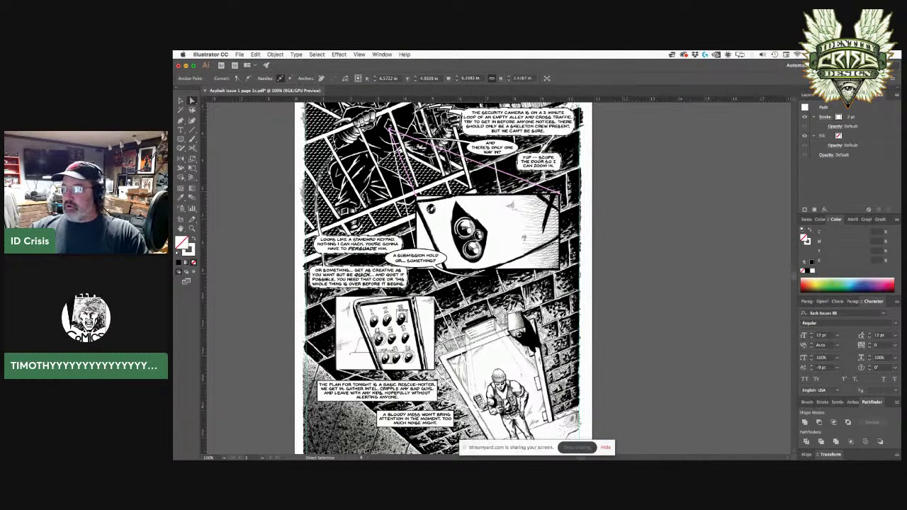
left_click(446, 319)
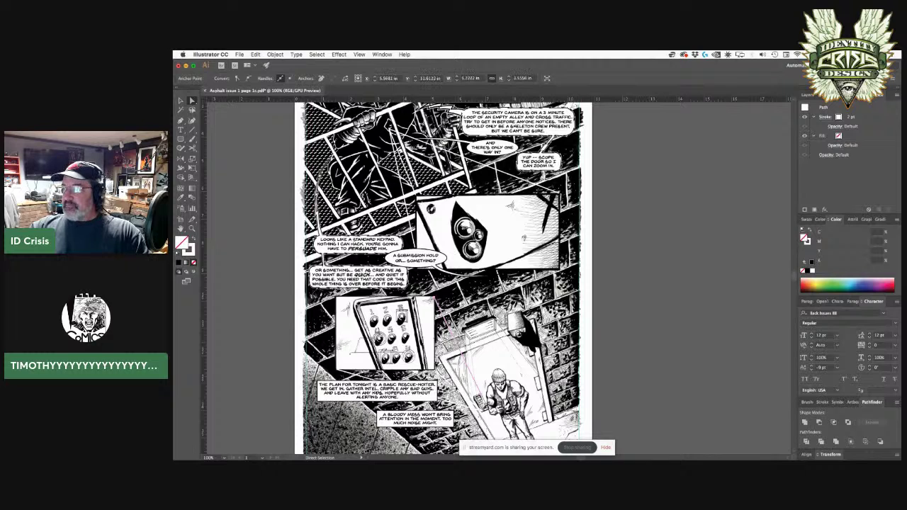
left_click(452, 390)
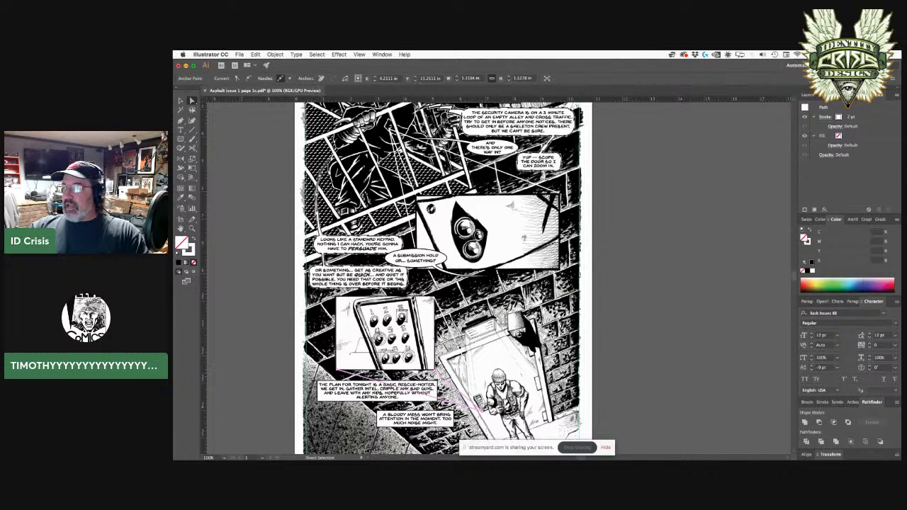
left_click(457, 344)
key("Delete")
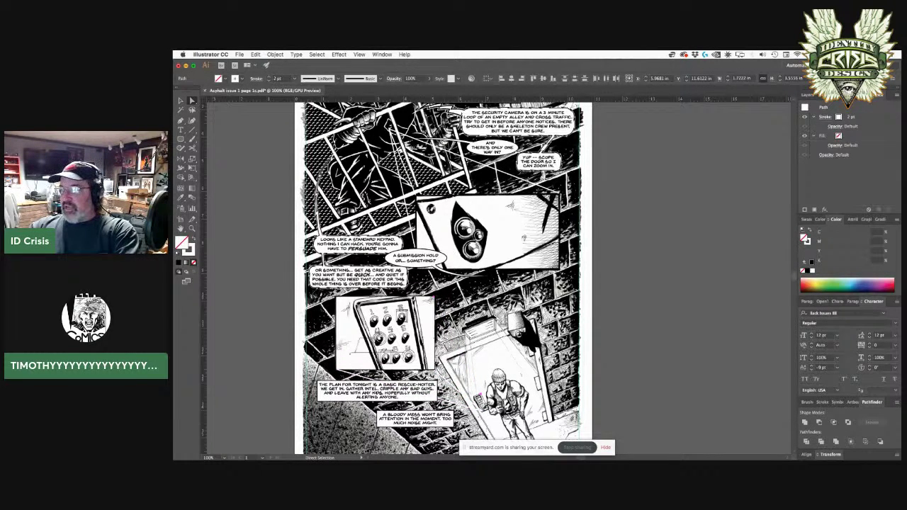
key("Delete")
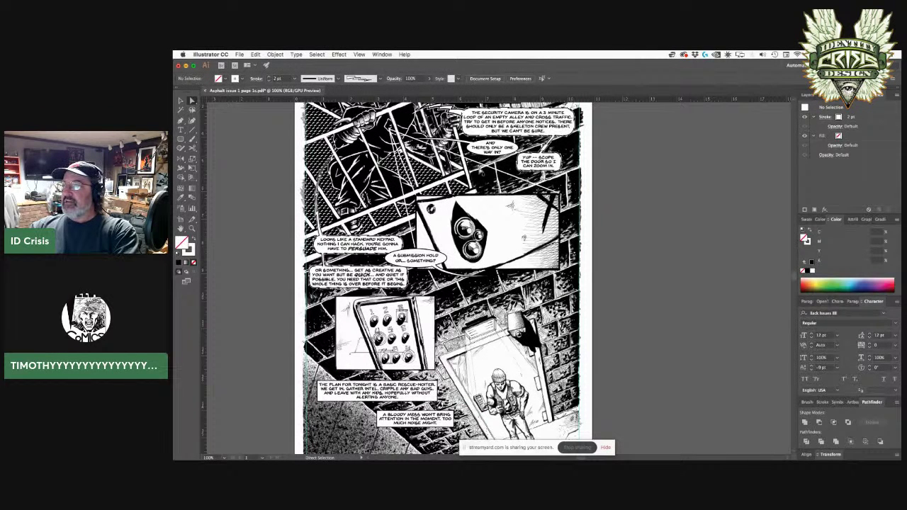
left_click(481, 170)
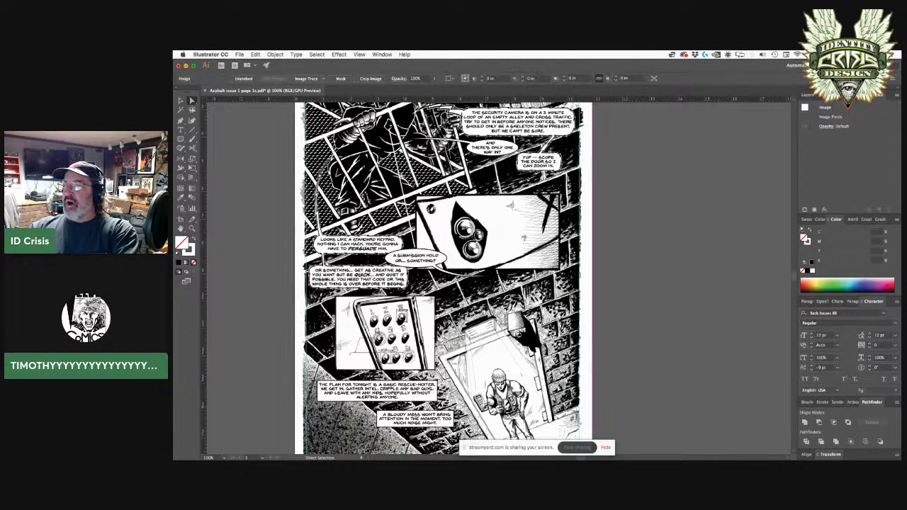
key("Delete")
key("super+z")
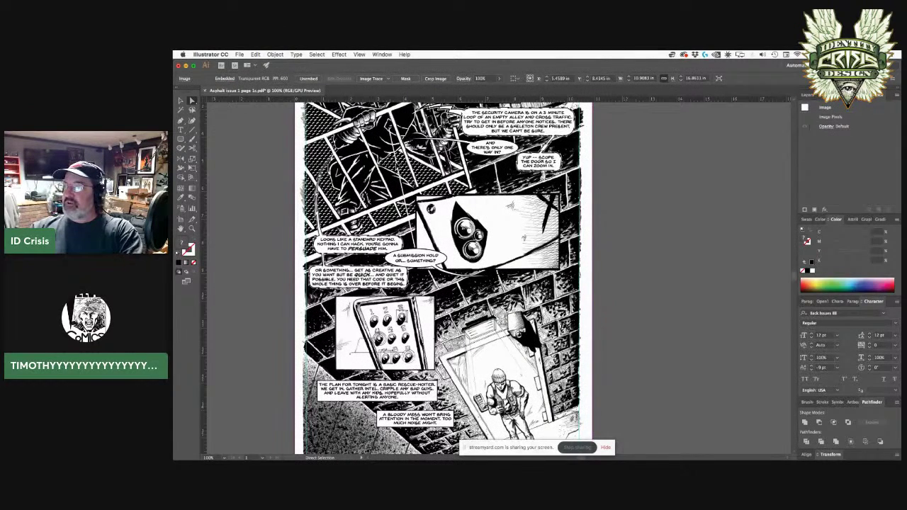
key("super+shift+a")
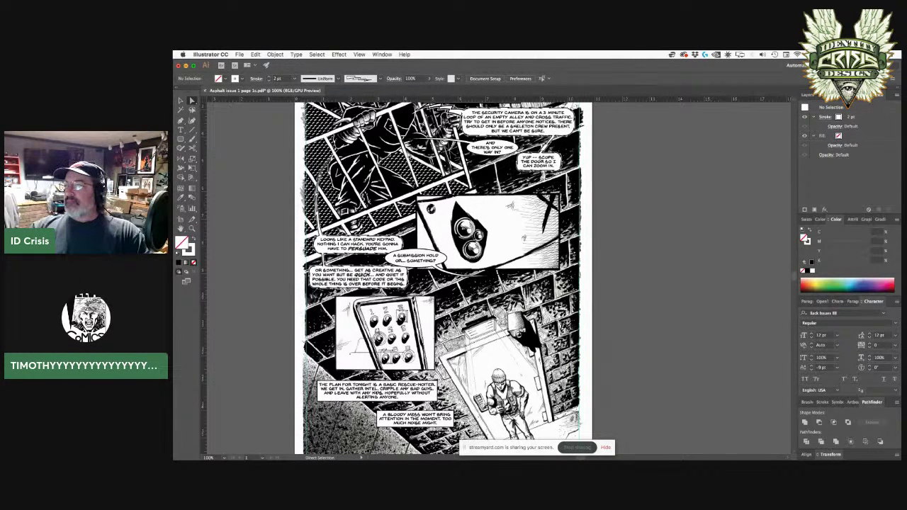
Try to draw a straight line with the Line Segment tool from the crouching figure's handheld device, and delete the stray segment.
left_click(191, 229)
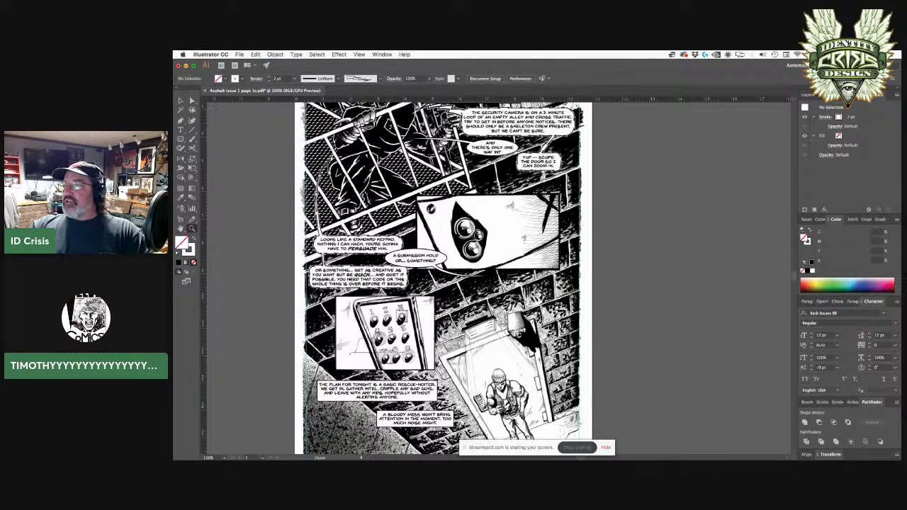
left_click_drag(380, 112, 425, 148)
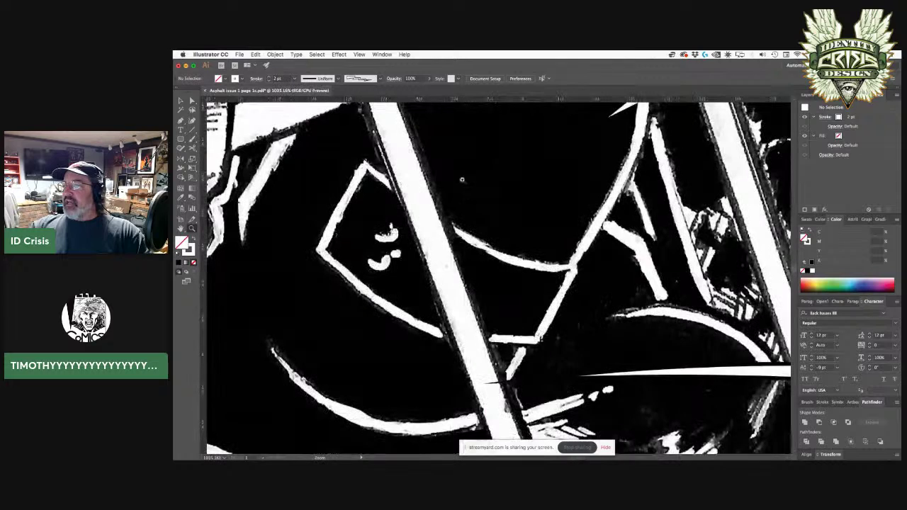
left_click(193, 101)
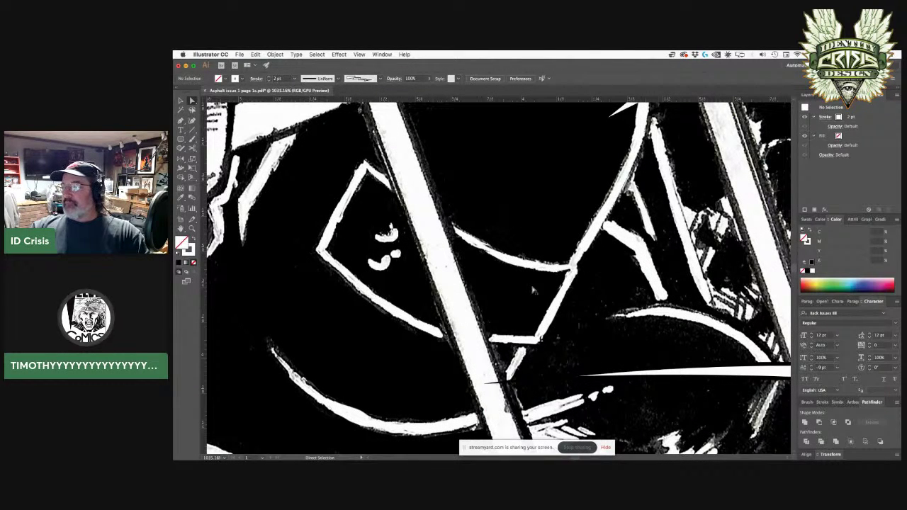
left_click(192, 130)
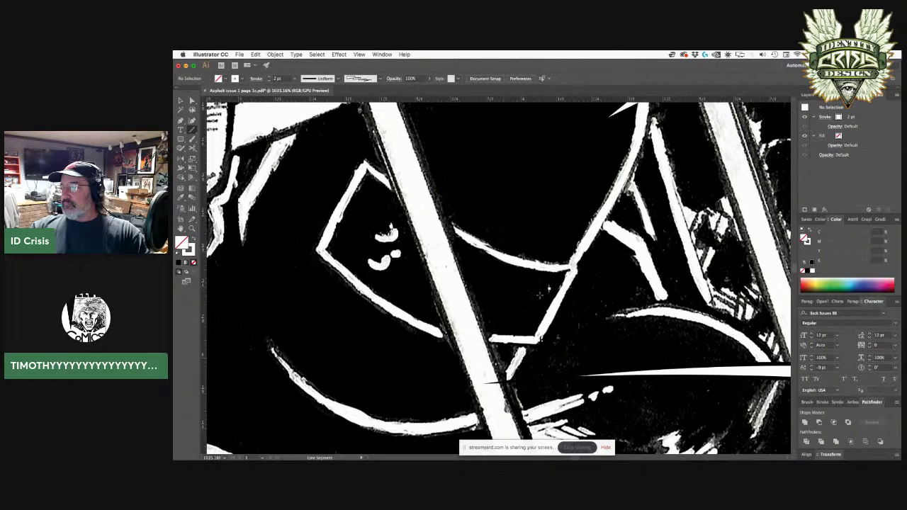
left_click_drag(541, 295, 518, 310)
left_click(513, 313)
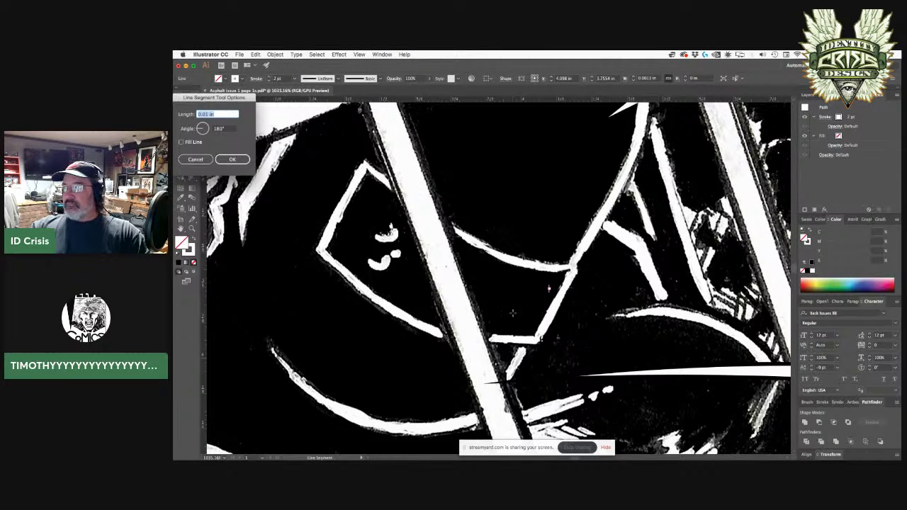
key("Escape")
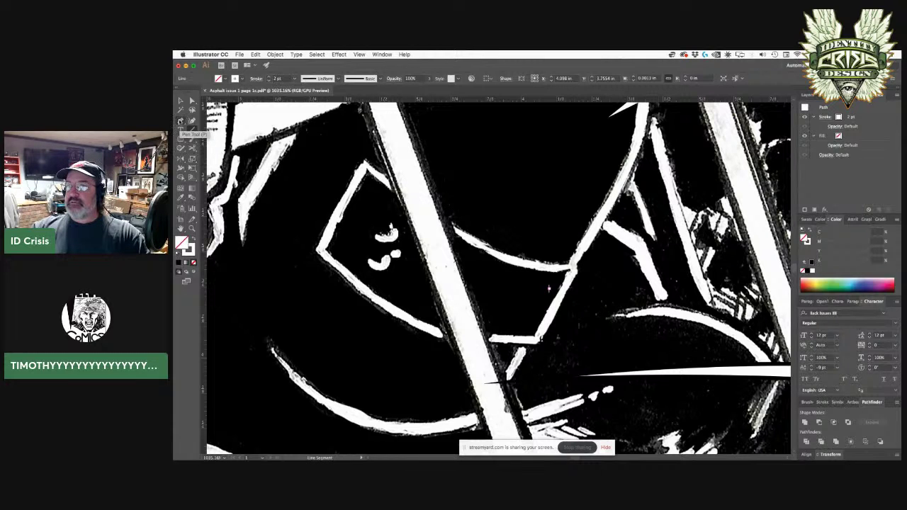
left_click(182, 120)
key("Delete")
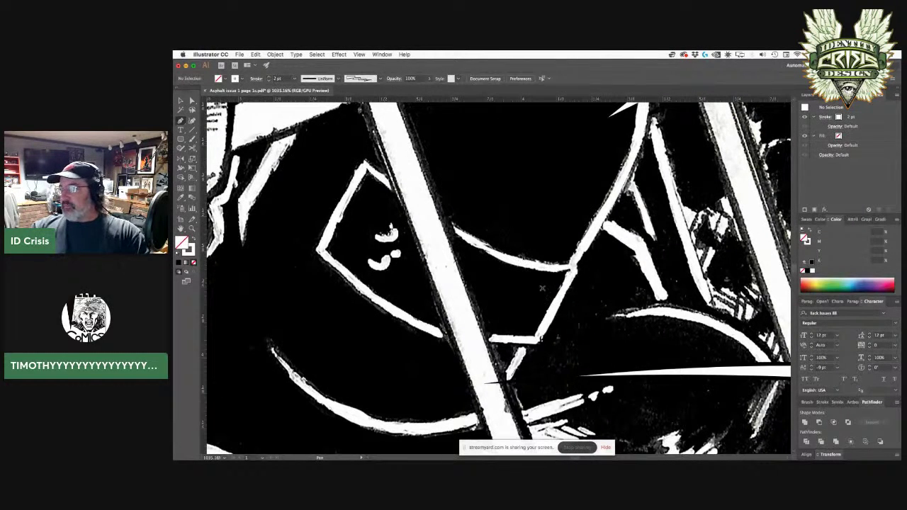
Draw a short diagonal white line with a 2 pt stroke on the blank side of the crouching figure's collar.
left_click(550, 287)
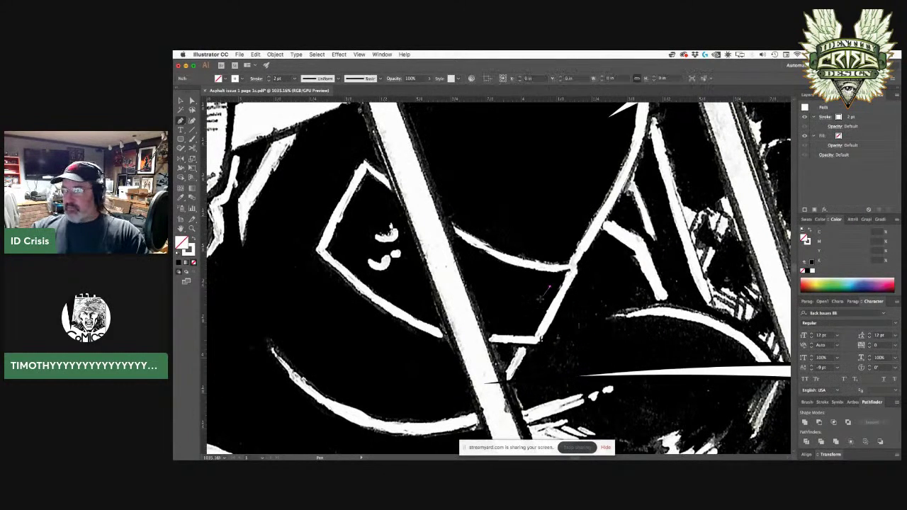
left_click(502, 318)
left_click(532, 327, "super")
Draw a second line crossing the first to form an X, copy the white 2 pt stroke onto it and extend its upper end.
left_click(529, 322)
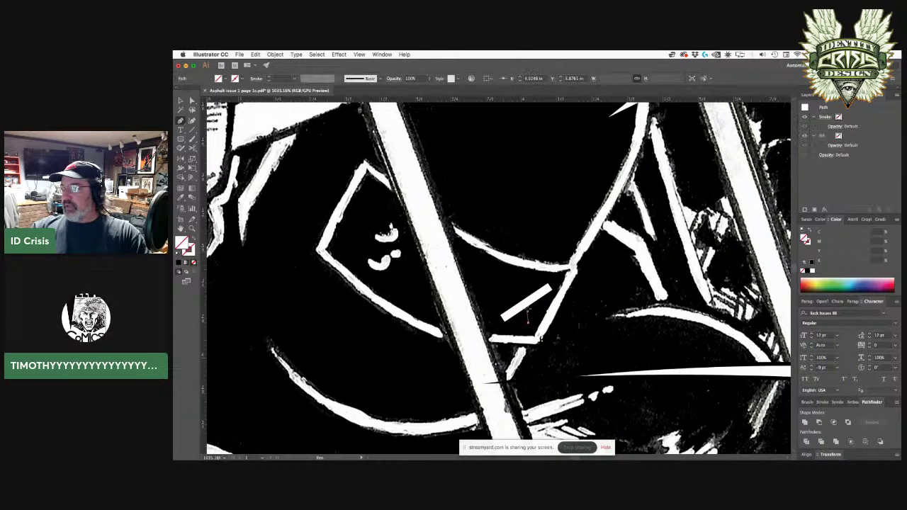
left_click(525, 292)
left_click(490, 287, "super")
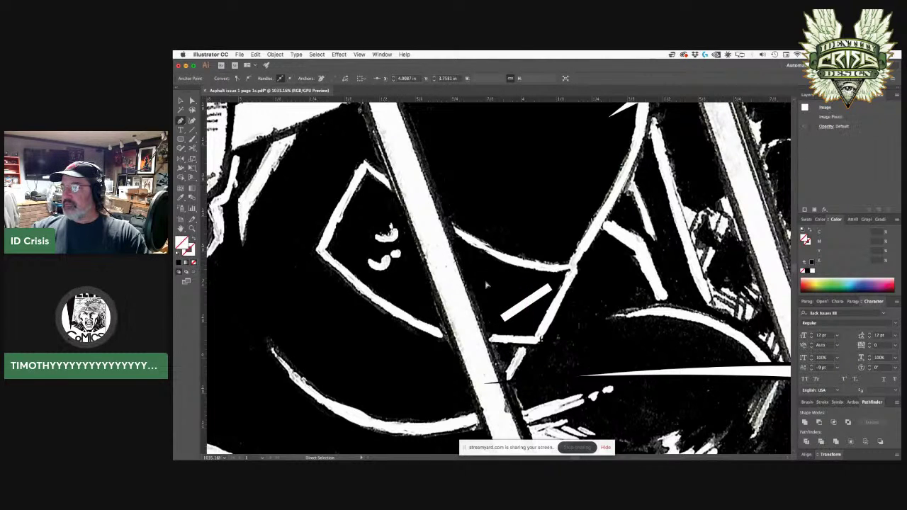
left_click(531, 319, "super")
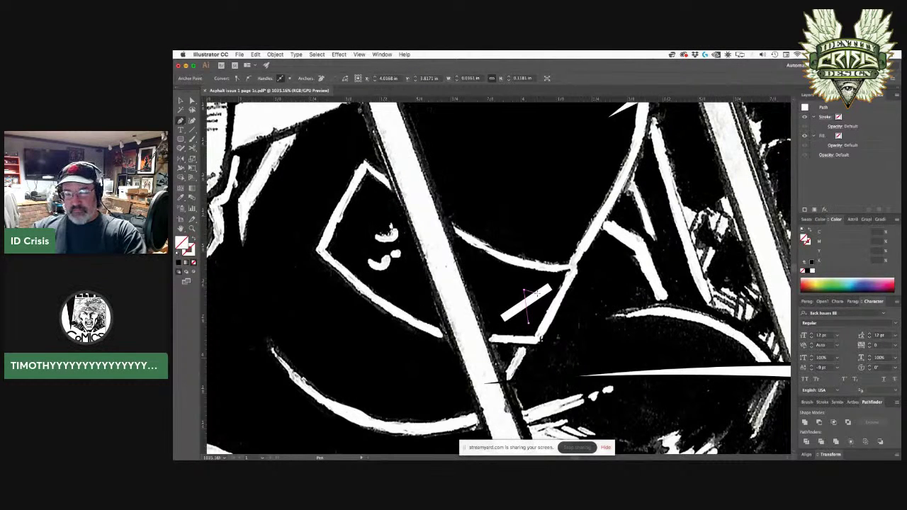
key("i")
left_click(537, 294)
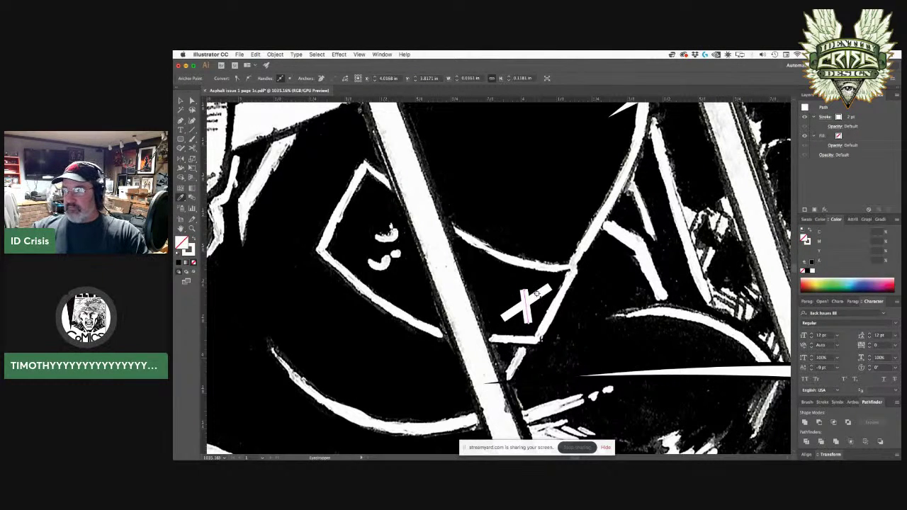
left_click_drag(524, 290, 523, 282)
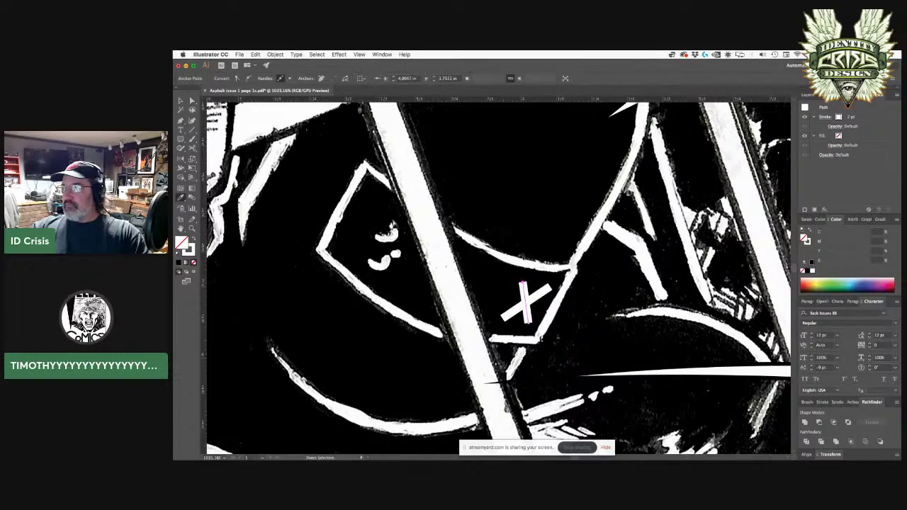
Examine the X on the figure's collar at page scale, along with the surrounding balloons and camera panel.
key("super+minus")
key("super+minus")
key("super+minus")
key("super+minus")
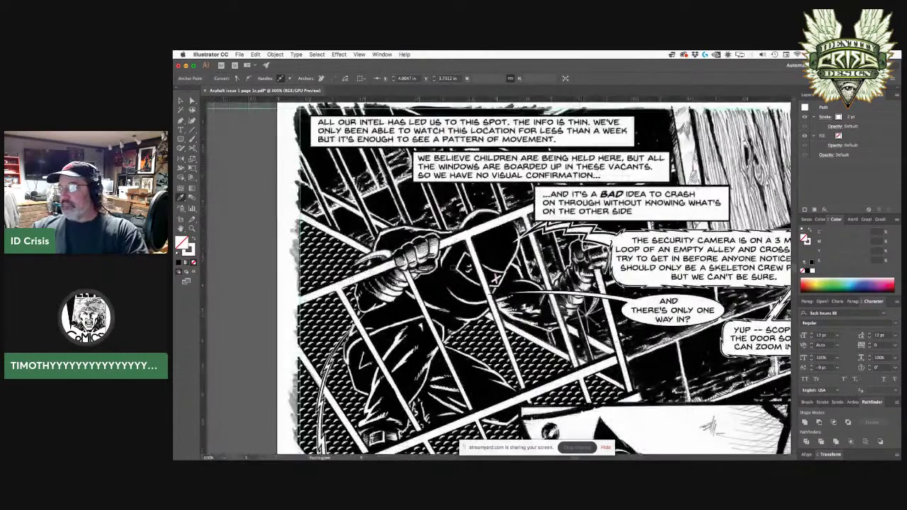
left_click_drag(454, 268, 403, 143)
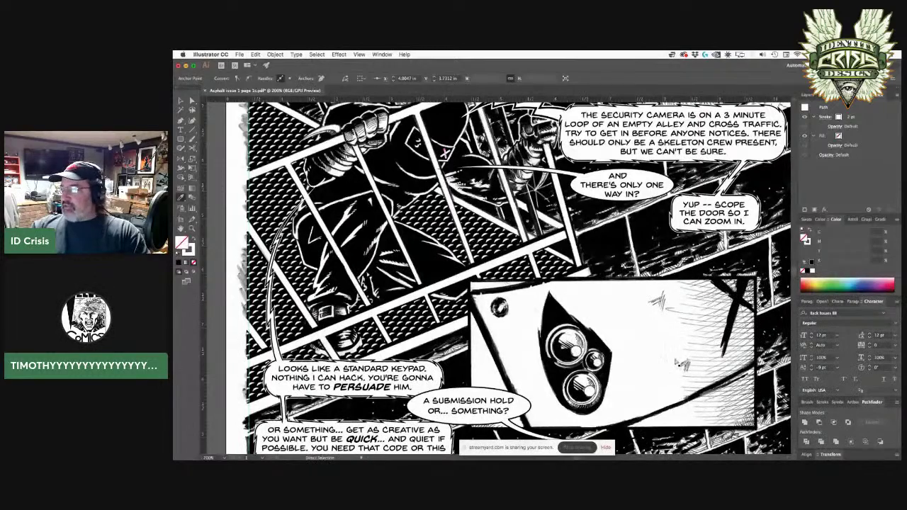
left_click(676, 360, "super")
key("i")
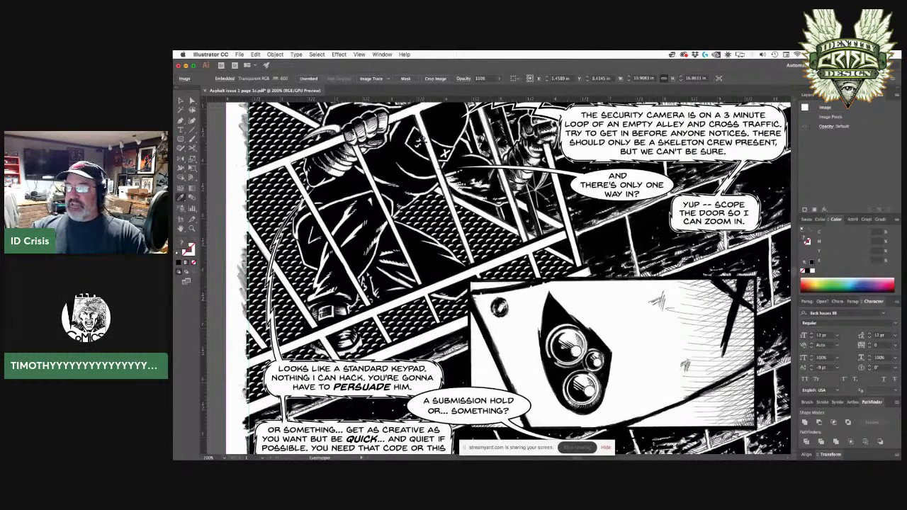
left_click(191, 101)
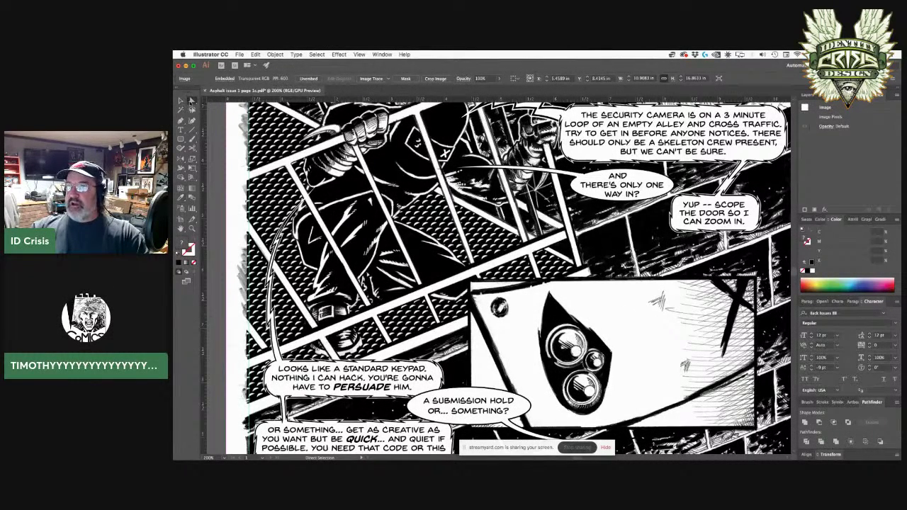
key("super+minus")
left_click_drag(539, 209, 534, 344)
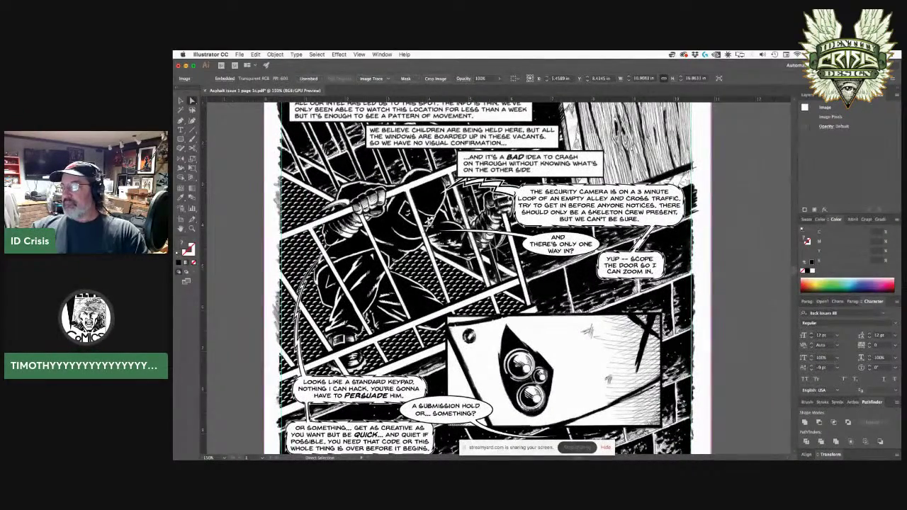
Draw a circle about 0.09 in across with the Ellipse tool in the black area beside the figure's collar.
left_click(192, 228)
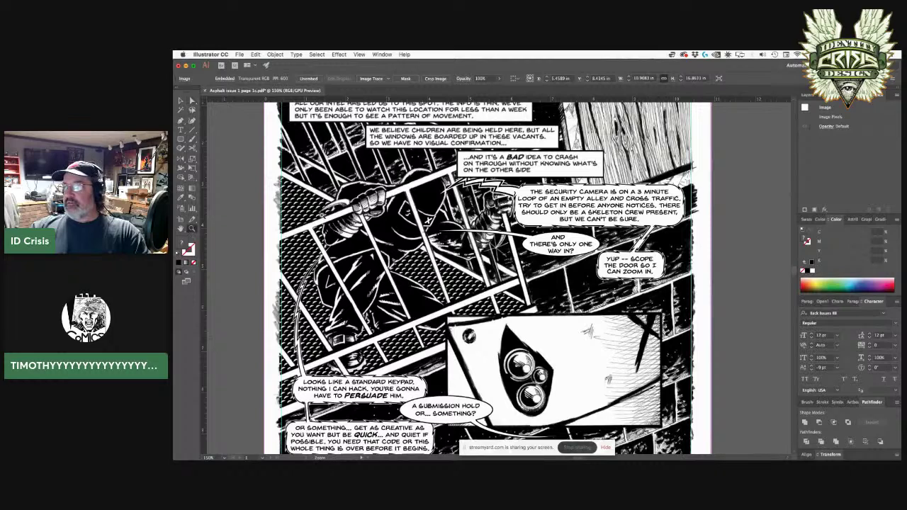
left_click_drag(388, 200, 493, 274)
left_click(343, 163)
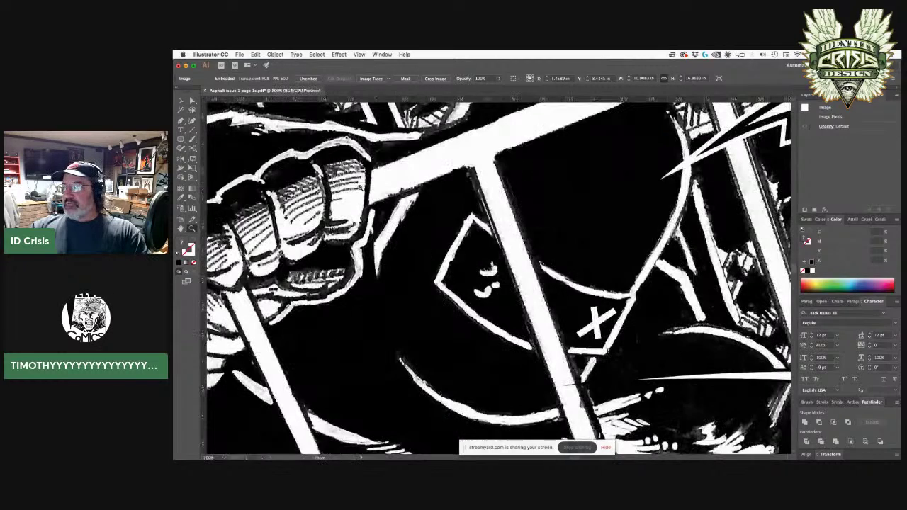
left_click(181, 139)
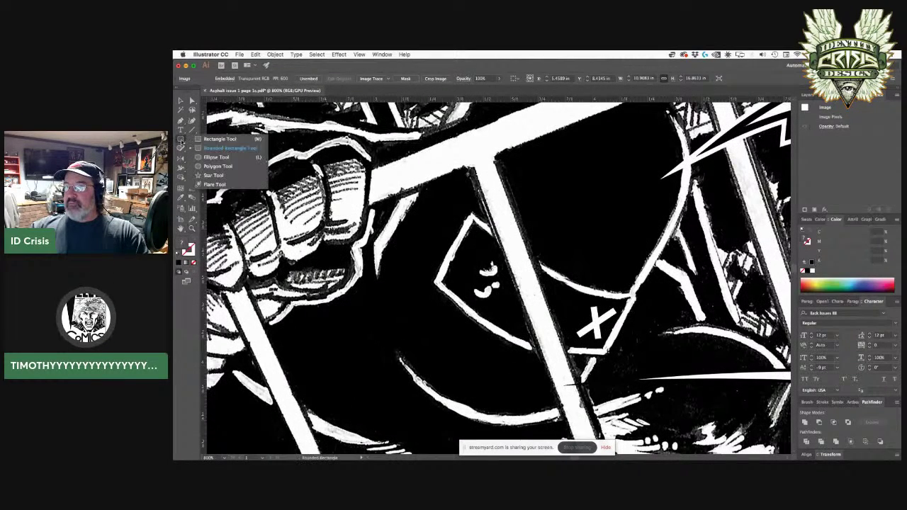
left_click(204, 157)
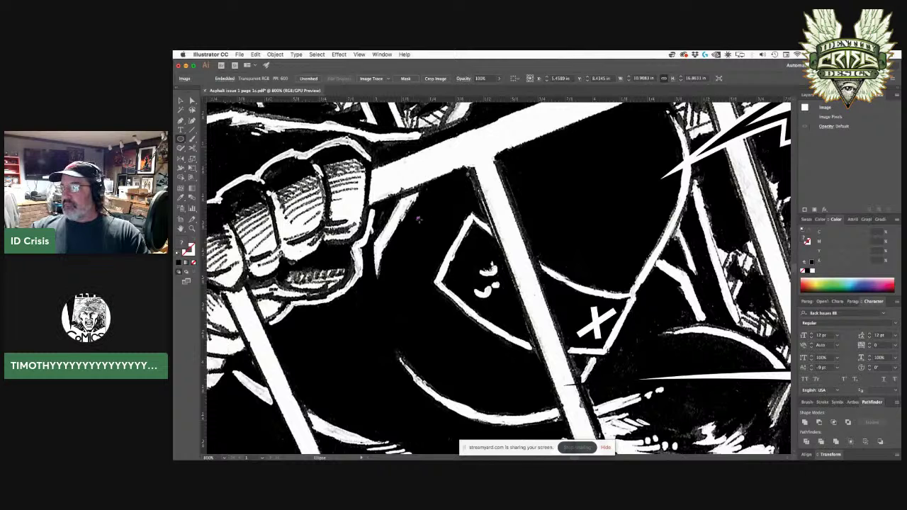
left_click_drag(416, 216, 437, 237)
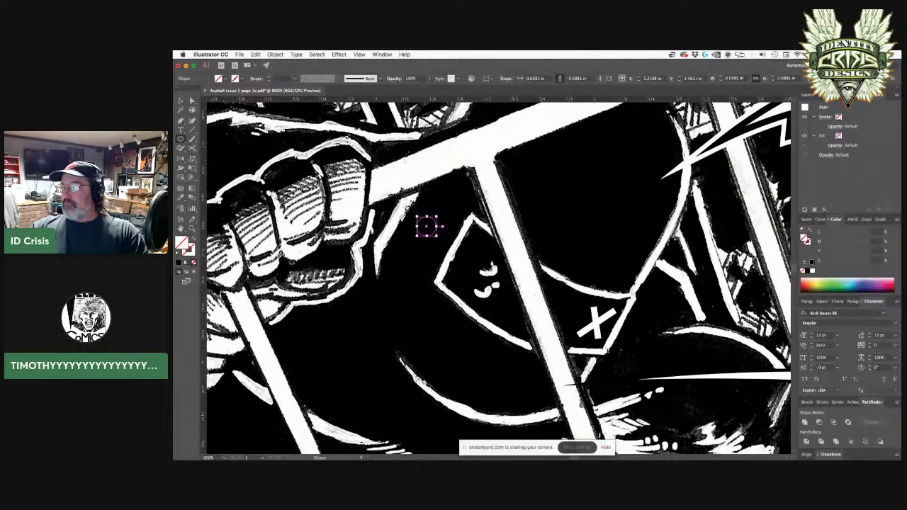
Add a second circle overlapping the first, offset up and to the left, and subtract it to leave a crescent.
mouse_move(401, 201)
left_mouse_down()
mouse_move(428, 231)
mouse_move(423, 224)
left_mouse_up()
key("super+y")
left_click(426, 224)
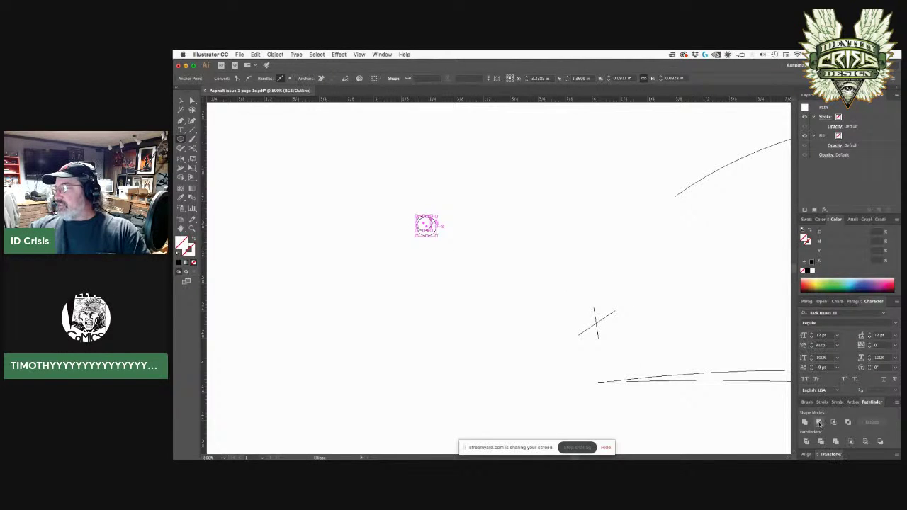
key("Delete")
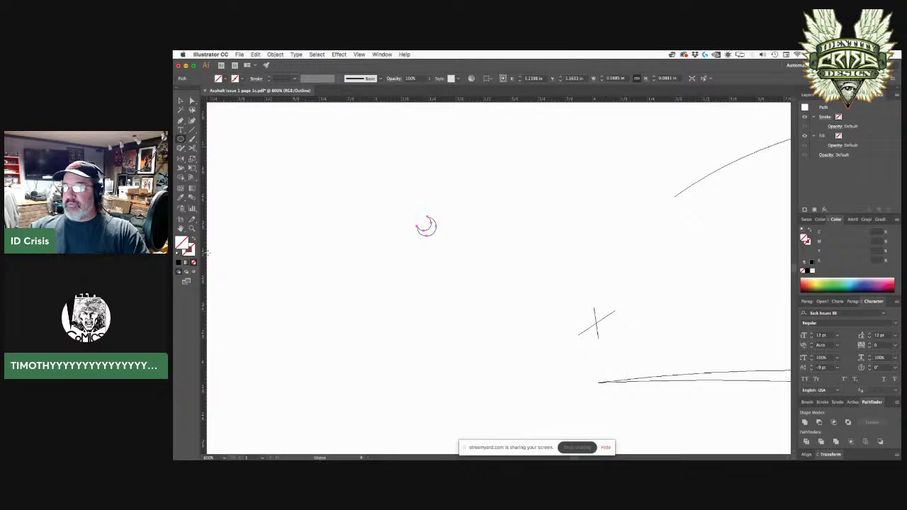
Give the crescent a white fill with no stroke and return to the artwork preview.
left_click(178, 255)
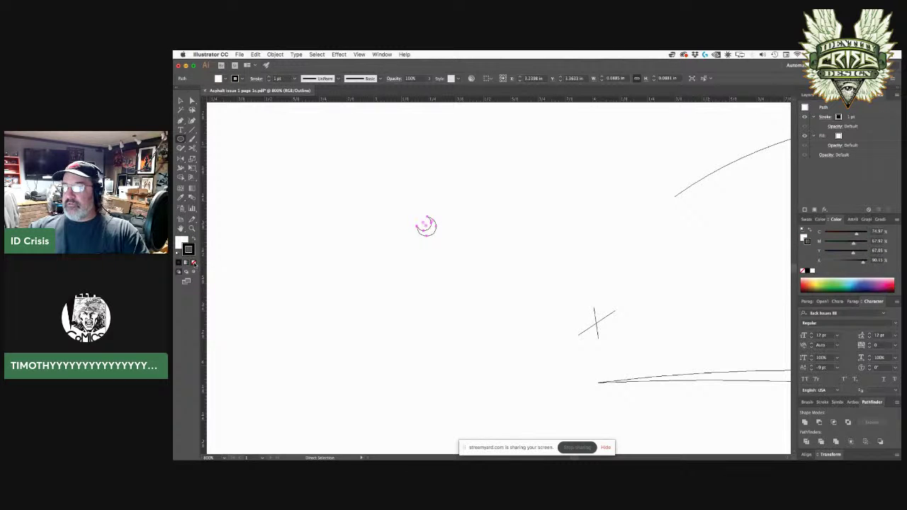
left_click(194, 263)
key("super+y")
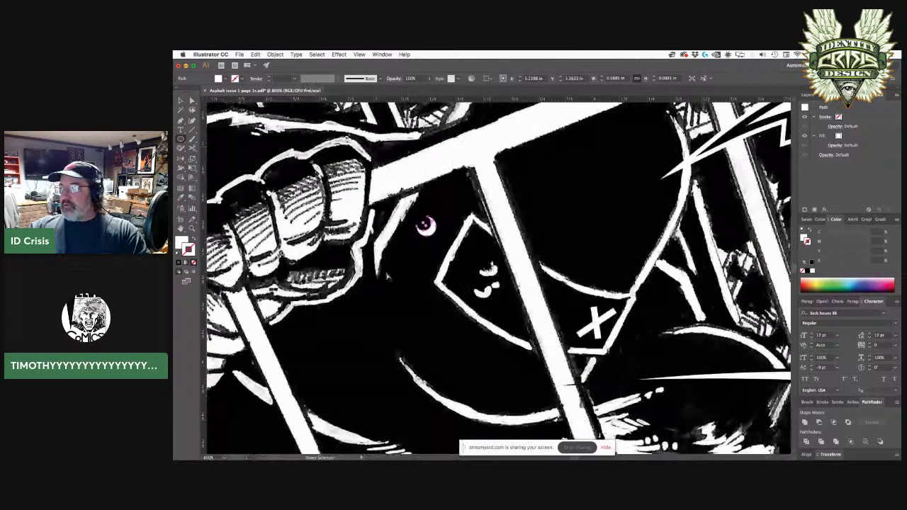
Place the crescent and two copies over the three small collar marks, scaling the third copy down to about 0.07 in and repositioning it.
left_click_drag(481, 288, 503, 272)
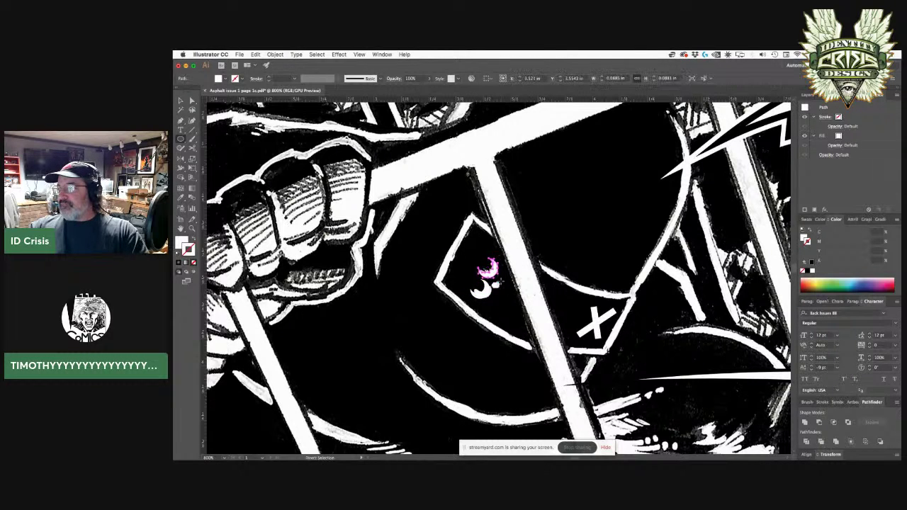
left_click_drag(499, 282, 505, 288)
key("v")
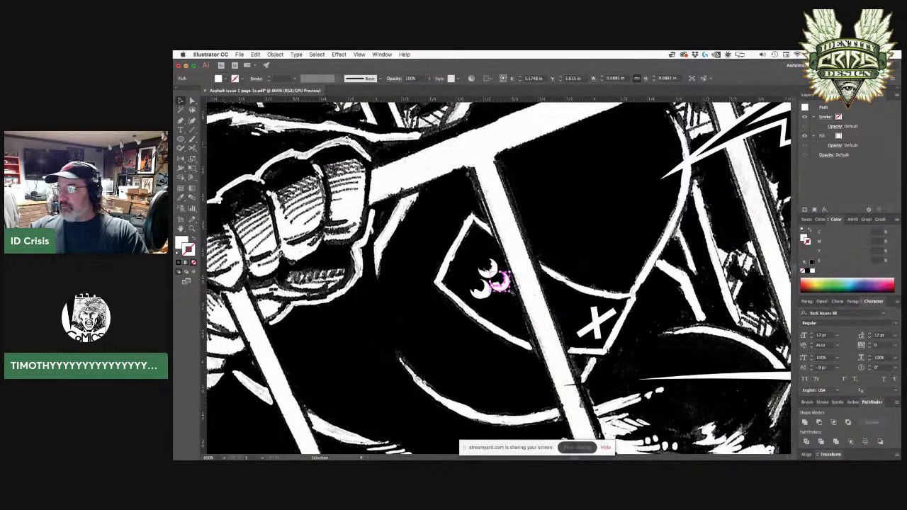
left_click(500, 284)
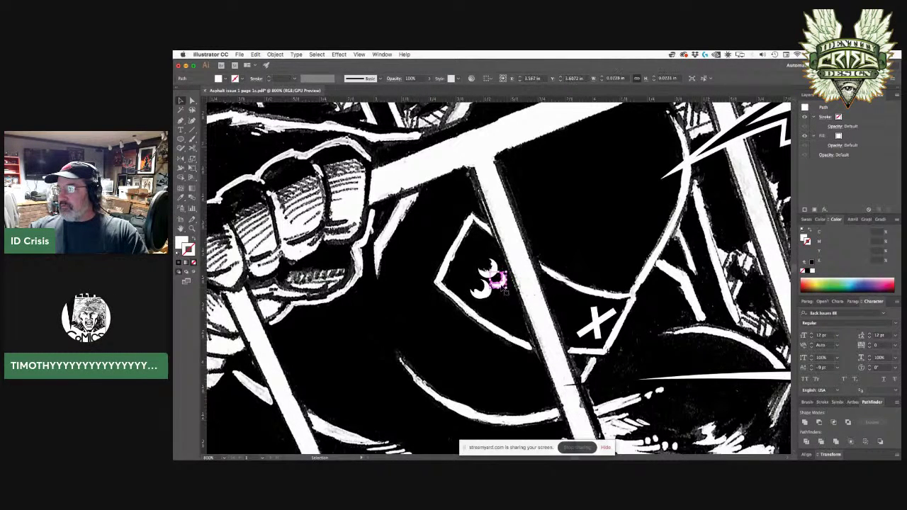
left_click_drag(504, 287, 506, 289)
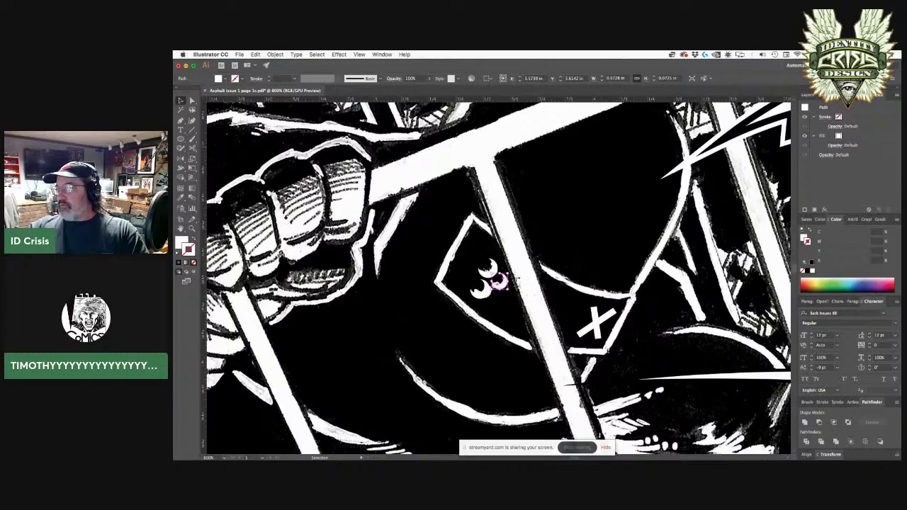
left_click(568, 292)
Examine the new collar insignia in close-up and at page scale, review the lower panels and clear the selection.
left_click_drag(659, 314, 586, 216)
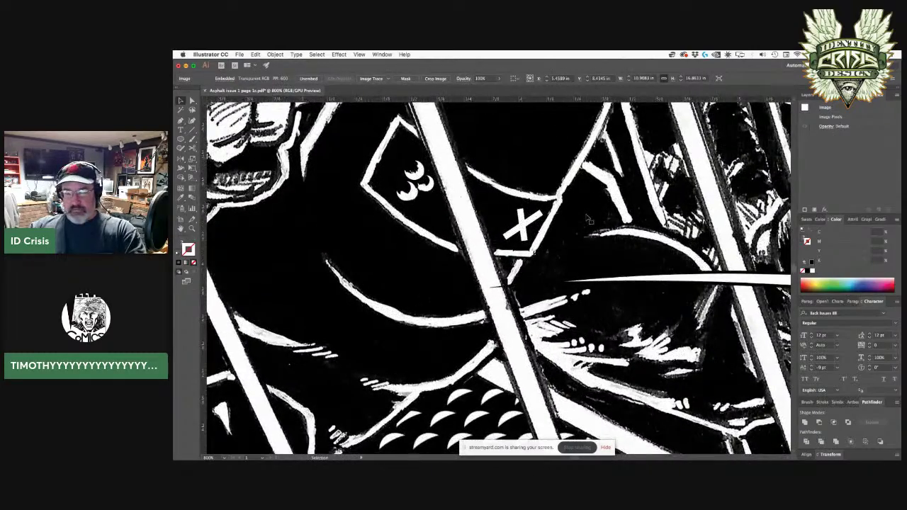
scroll(588, 219, "down", 10)
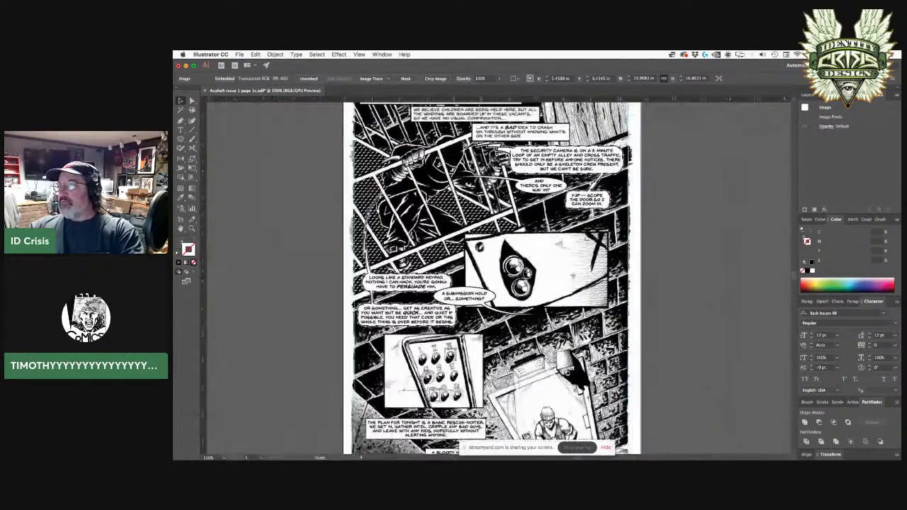
scroll(491, 276, "down", 2)
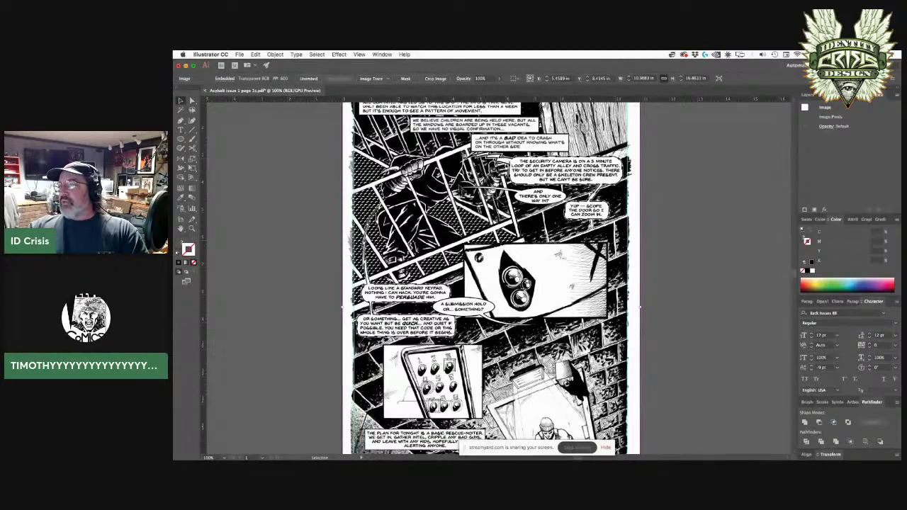
key("super+equal")
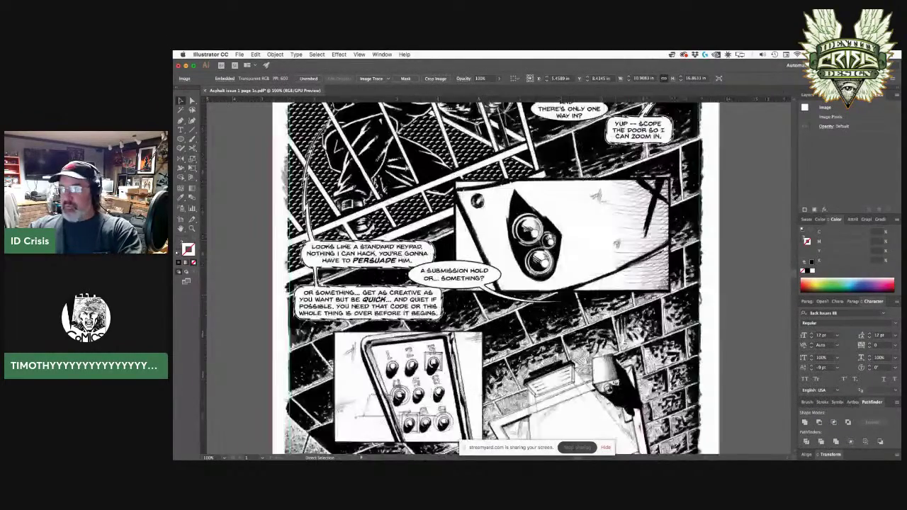
key("super+equal")
scroll(452, 267, "up", 5)
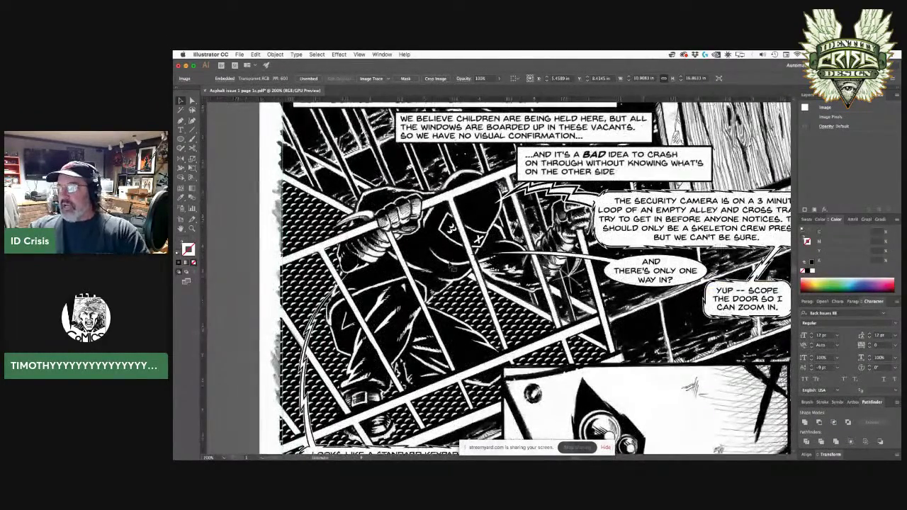
key("super+r")
key("super+0")
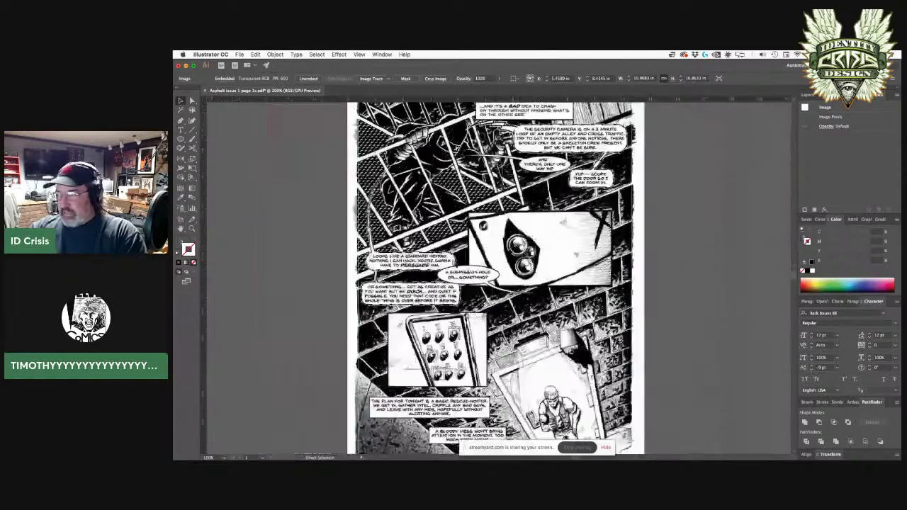
key("super+1")
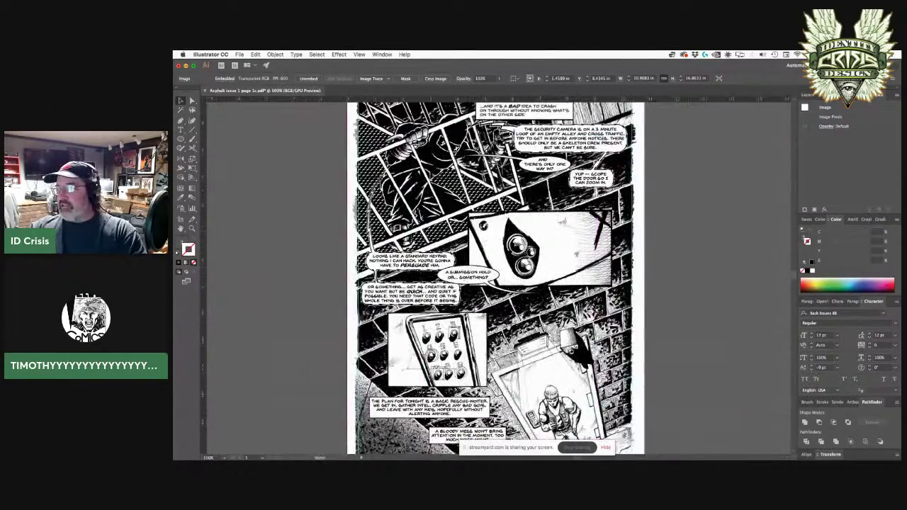
scroll(496, 277, "down", 3)
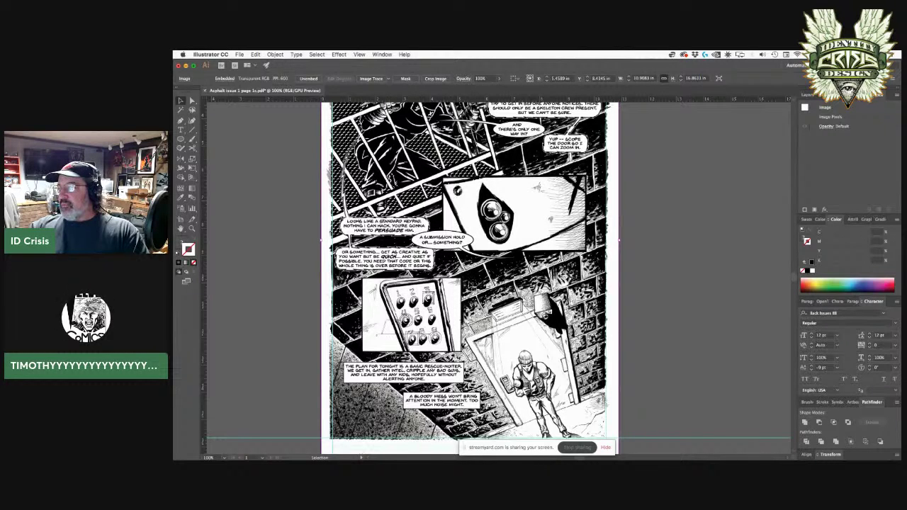
scroll(244, 172, "up", 3)
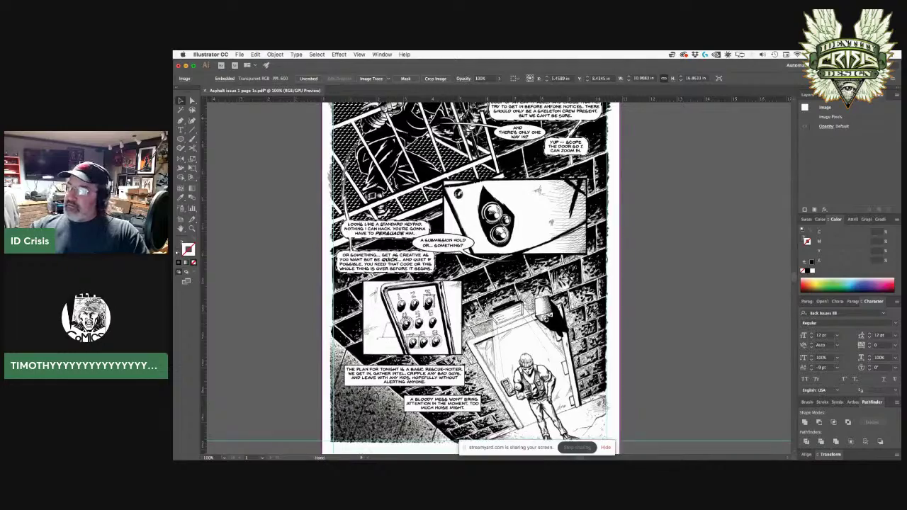
left_click(192, 101)
left_click(273, 162)
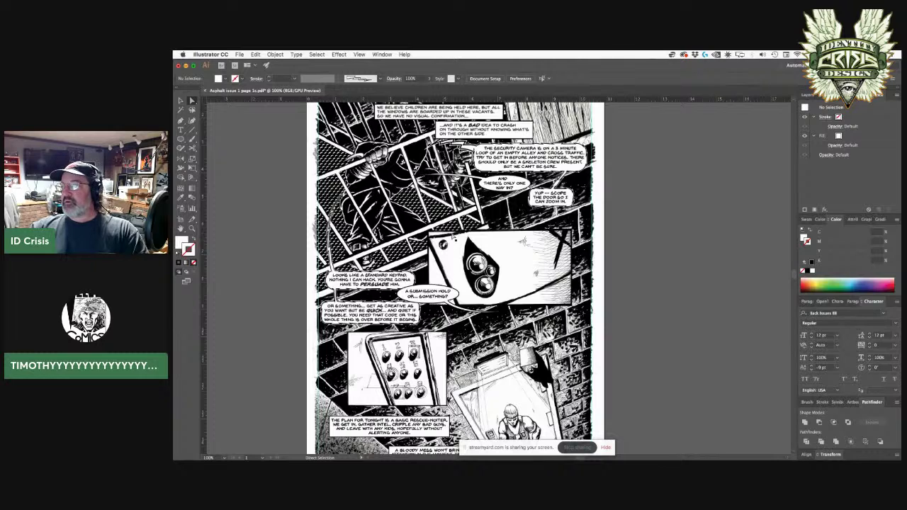
left_click(191, 229)
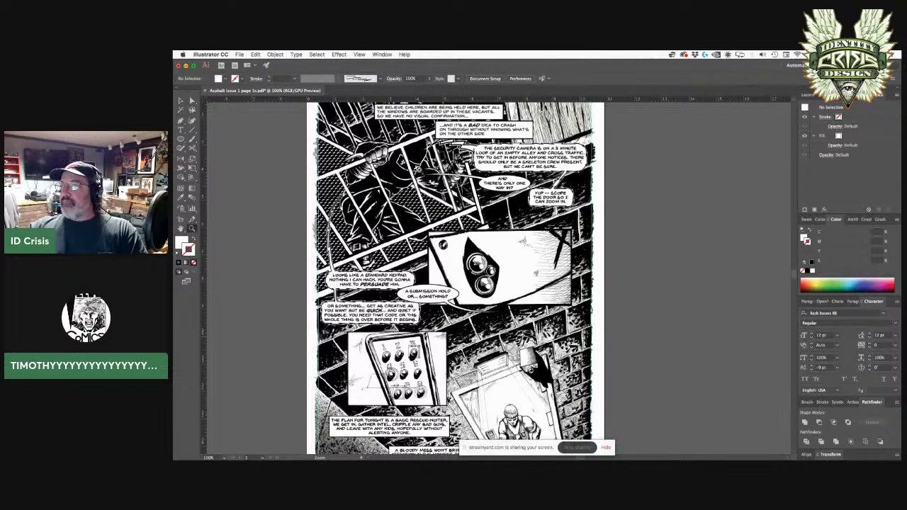
Review the page's panels and lettering at several magnifications, then save the document.
left_click(417, 170)
left_click(514, 302)
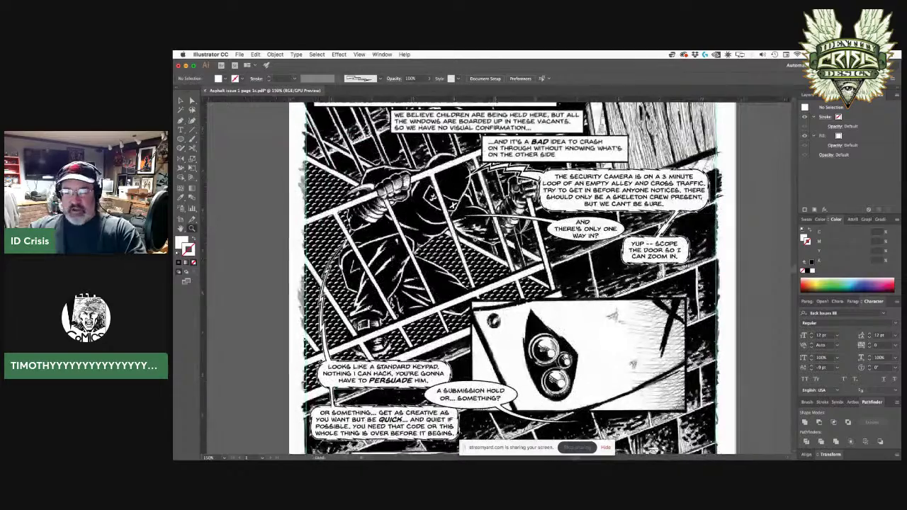
key("super+minus")
key("super+minus")
left_click_drag(633, 312, 598, 261)
key("super+plus")
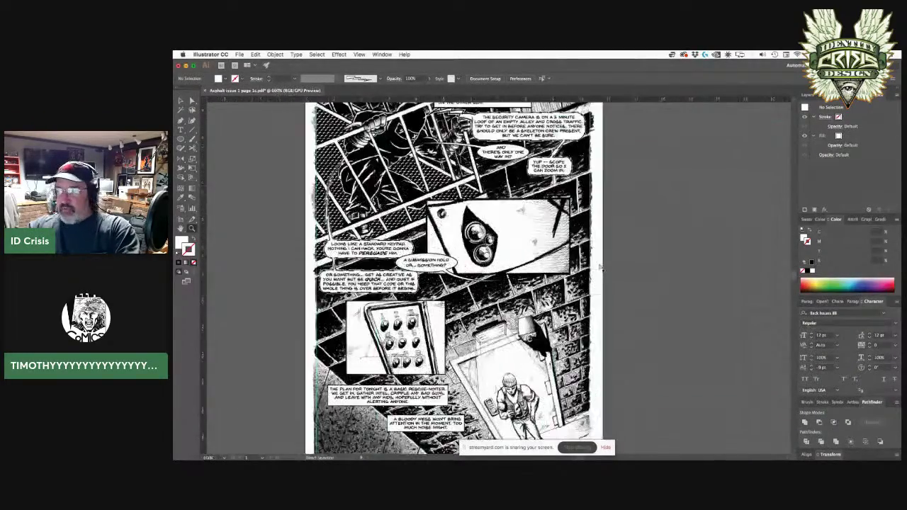
left_click_drag(649, 248, 661, 268)
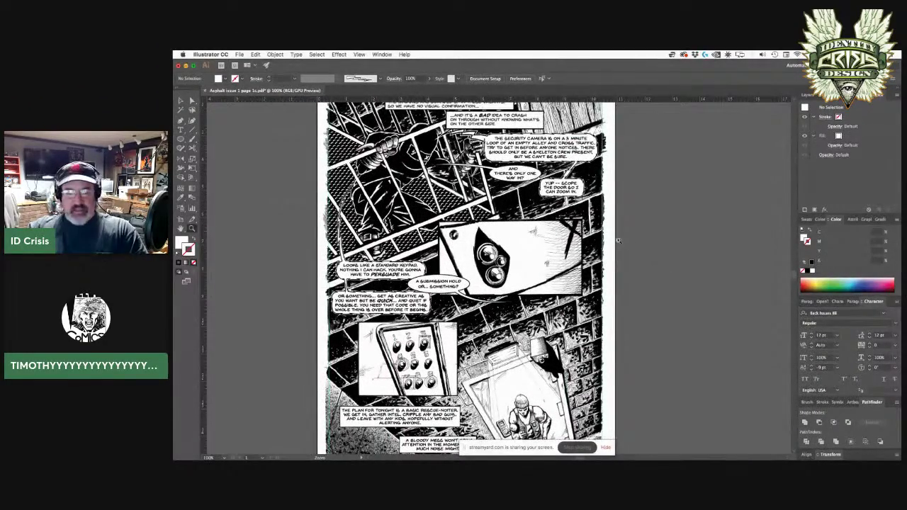
key("v")
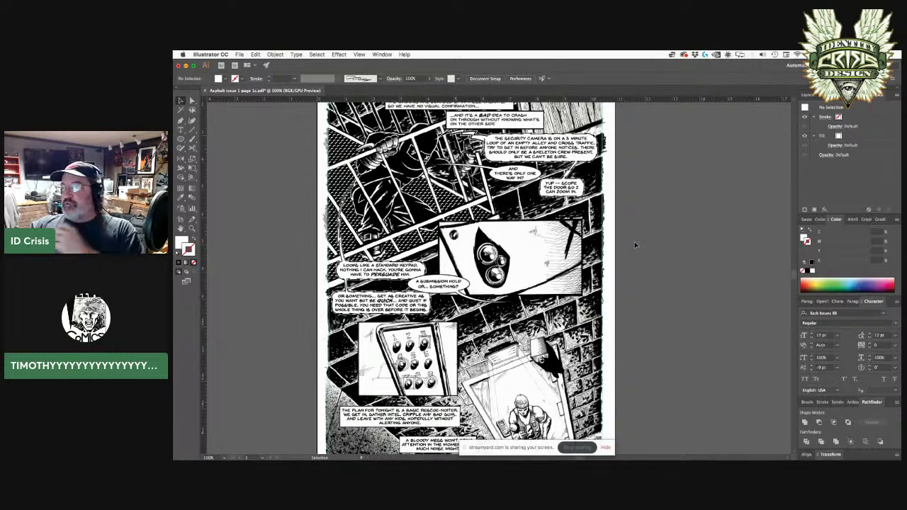
key("a")
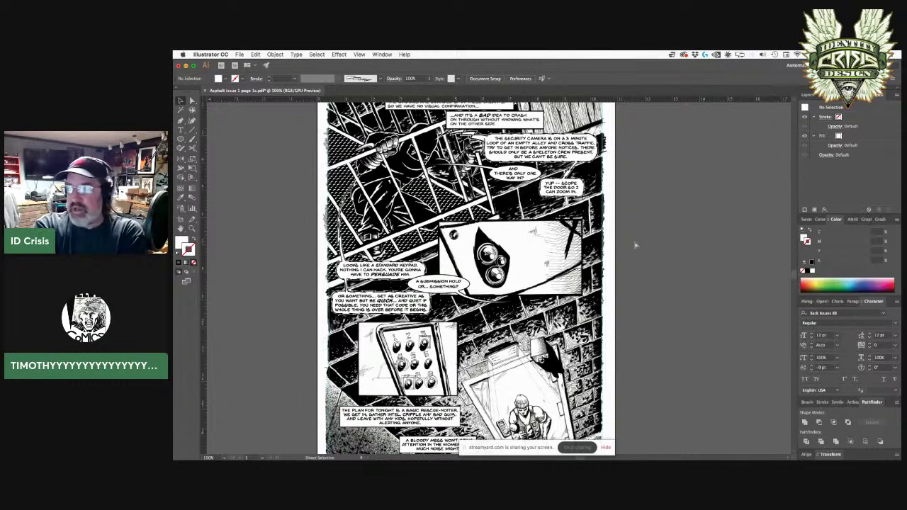
key("super+s")
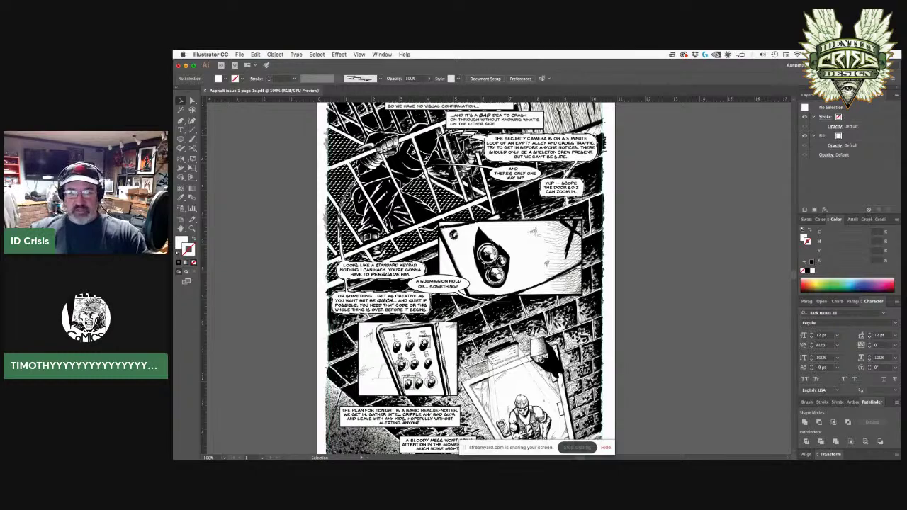
Set the width of the electric pointer art brush on the security camera balloon's jagged tail to 50% and apply it to existing strokes.
scroll(535, 261, "up", 2)
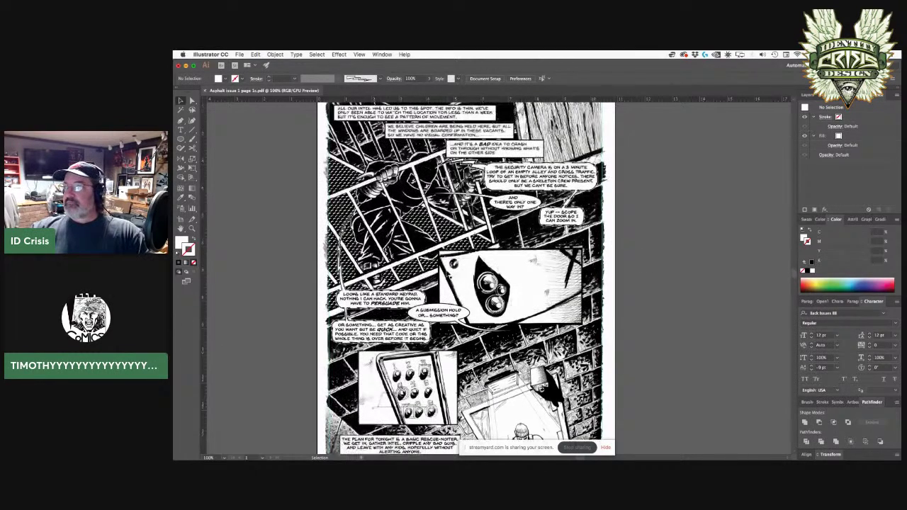
left_click(192, 228)
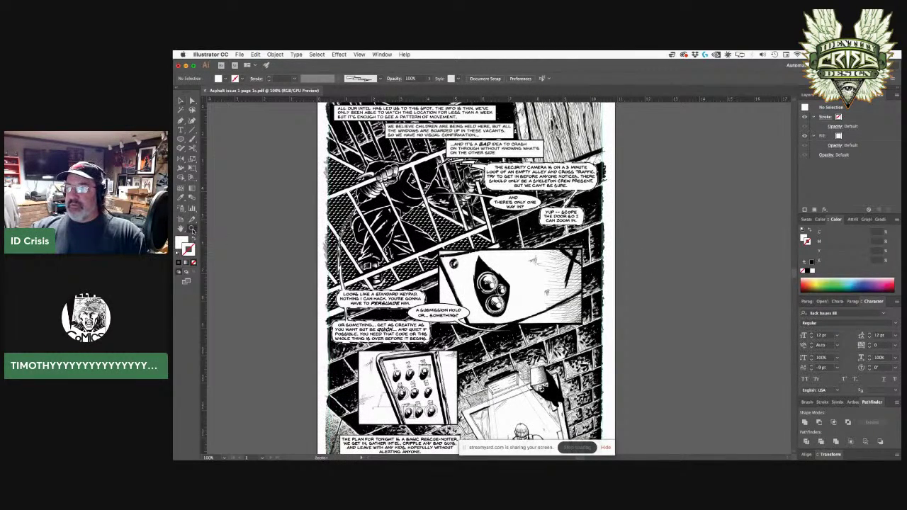
left_click(499, 174)
left_click(490, 275)
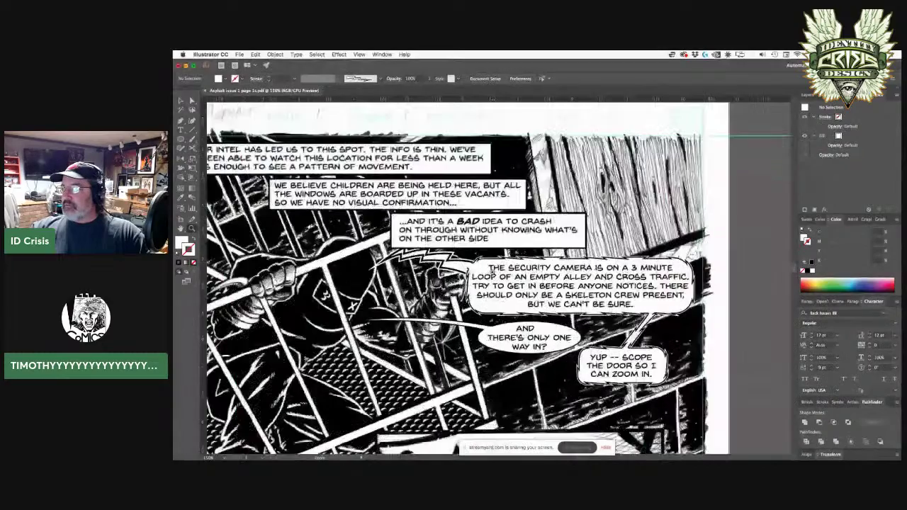
left_click(490, 275)
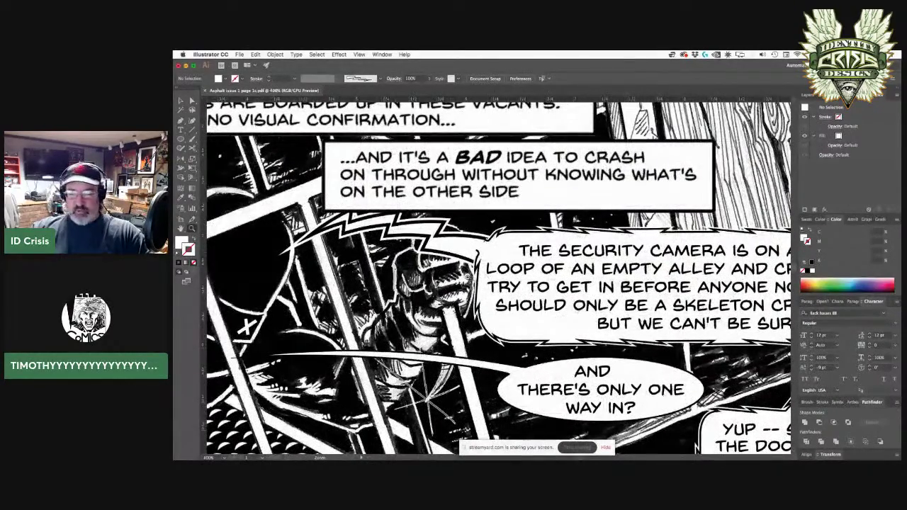
key("a")
left_click(456, 246)
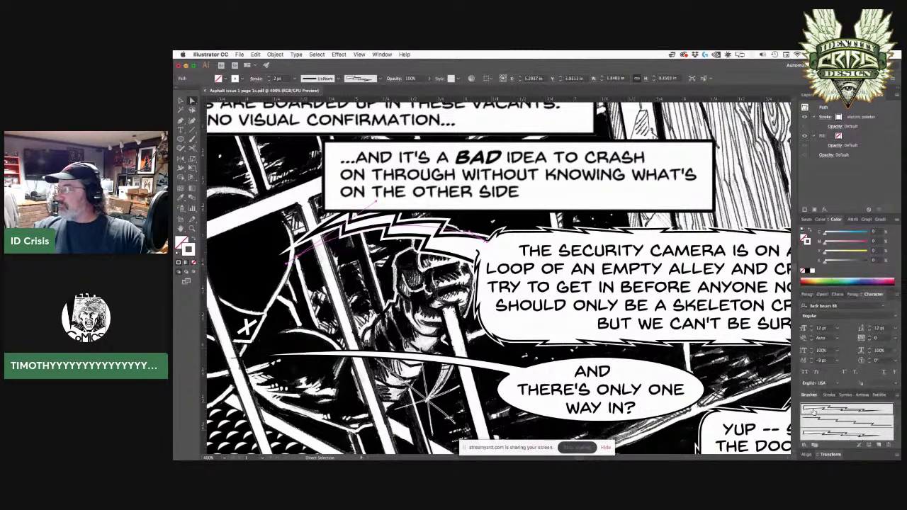
left_click(813, 412)
left_click(819, 434)
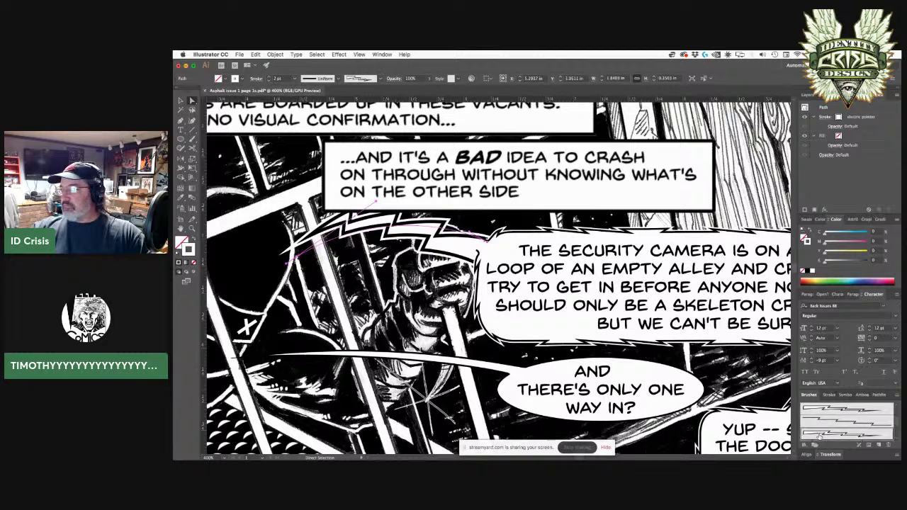
left_click(814, 412)
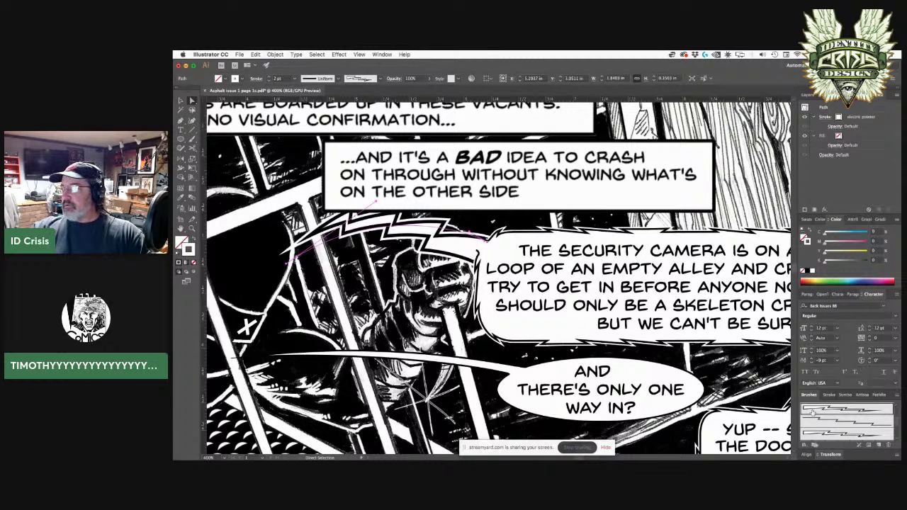
double_click(814, 412)
left_click_drag(654, 154, 643, 153)
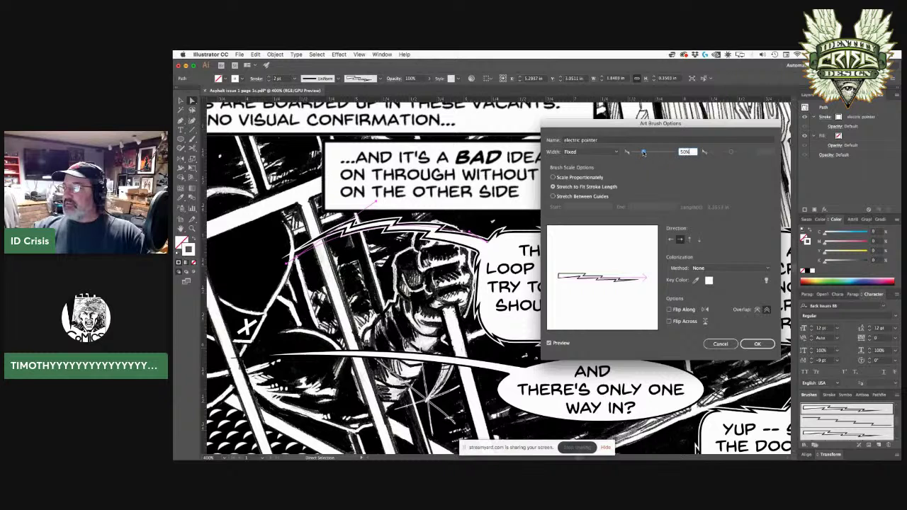
left_click(757, 343)
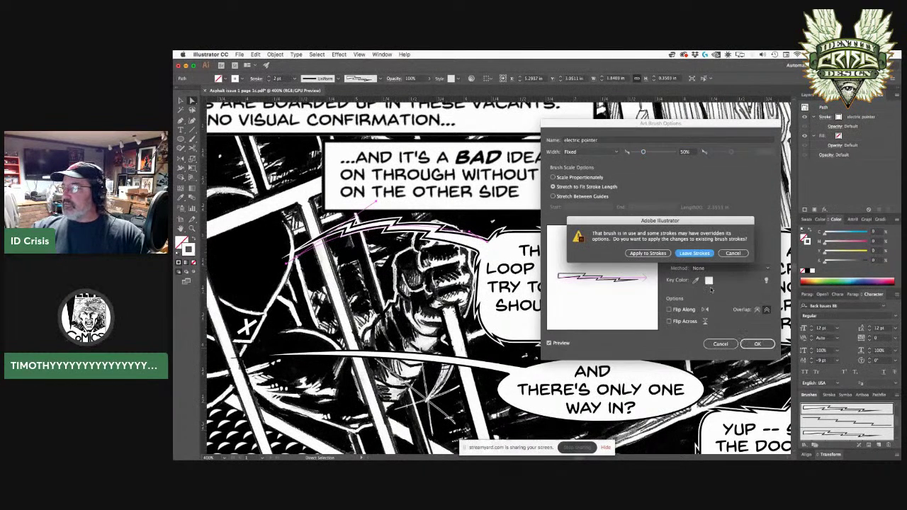
left_click(665, 254)
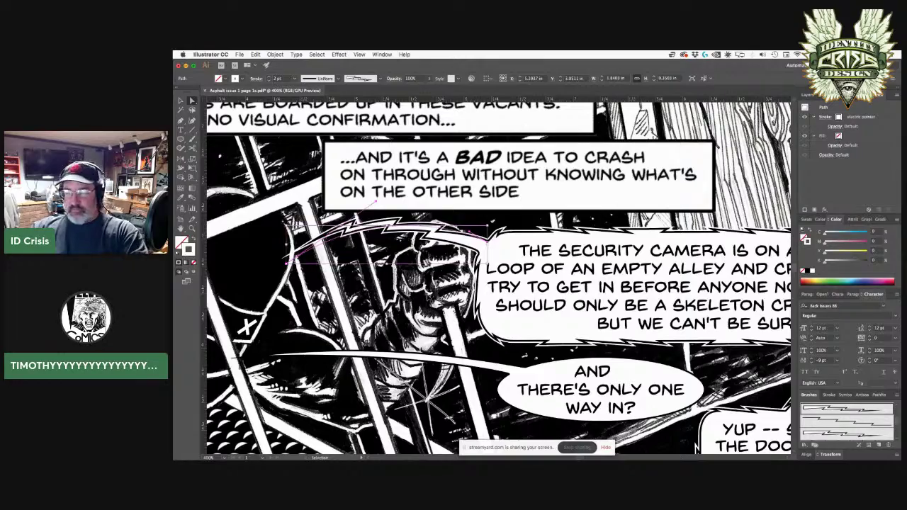
Examine the balloon's electric tail at page scale, clear the selection and review the panels from top to bottom.
key("super+minus")
key("super+minus")
key("super+minus")
left_click_drag(517, 360, 487, 248)
key("super+minus")
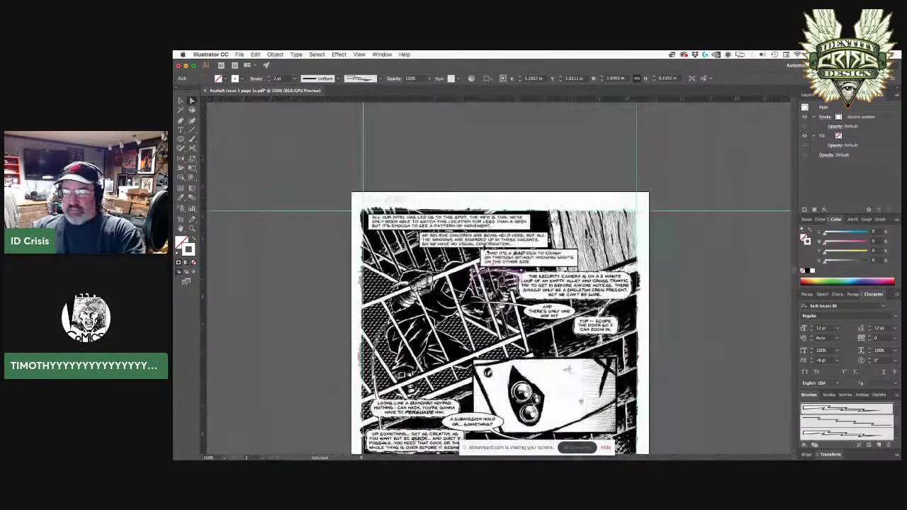
left_click_drag(530, 366, 507, 248)
left_click(648, 265)
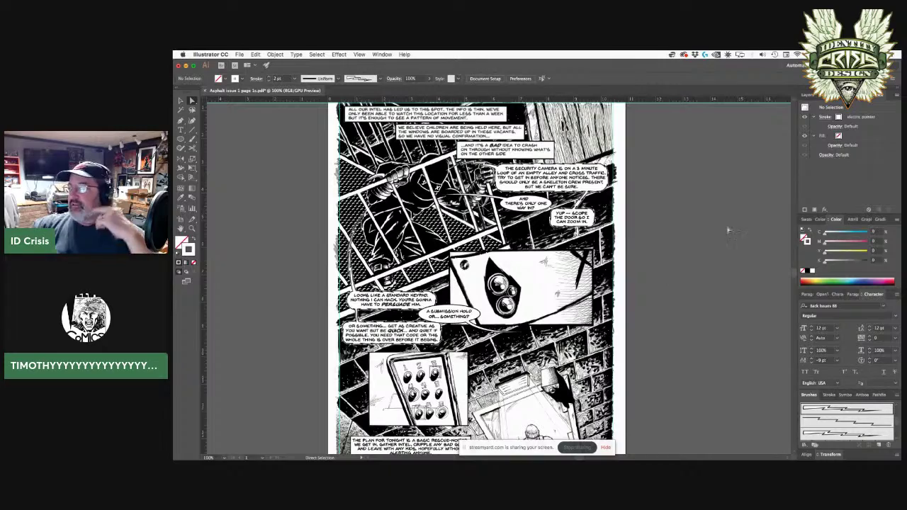
scroll(702, 304, "down", 2)
scroll(702, 305, "down", 3)
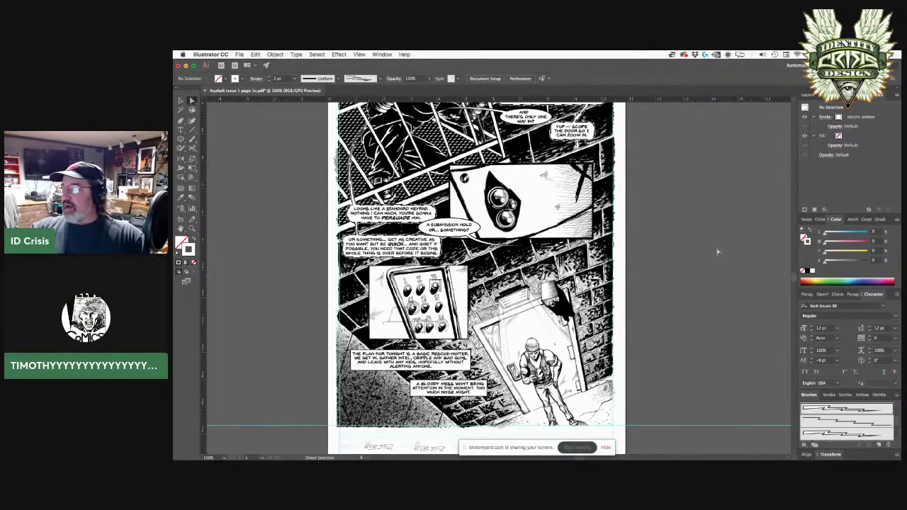
scroll(719, 252, "up", 3)
scroll(718, 252, "up", 3)
scroll(699, 288, "down", 2)
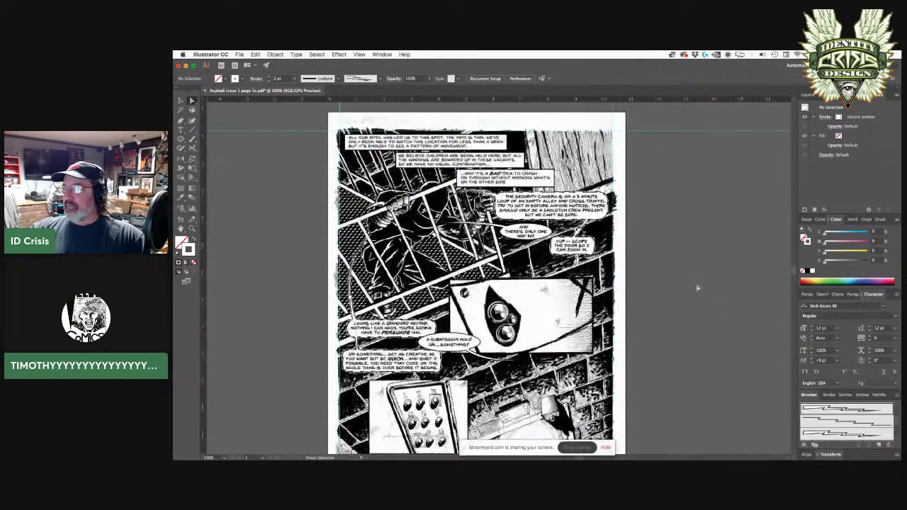
scroll(668, 312, "down", 2)
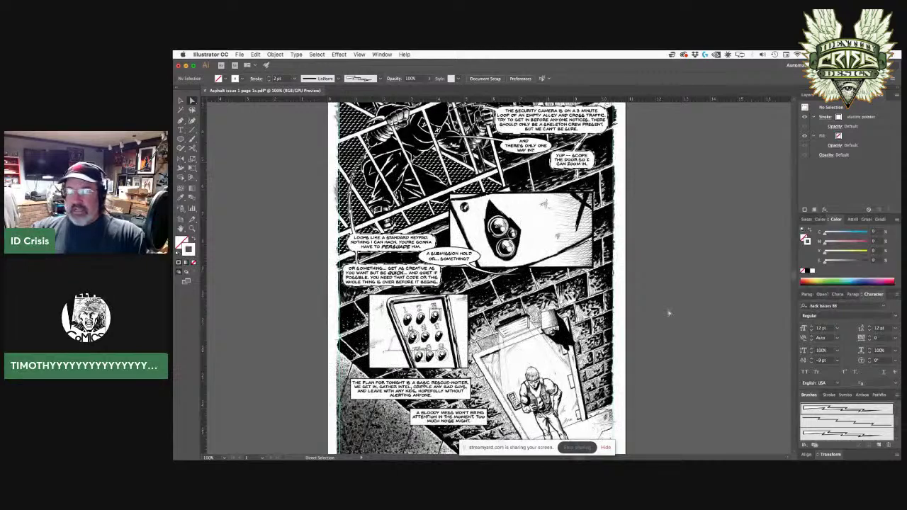
Delete all the horizontal and vertical guides around the comic page.
key("super+minus")
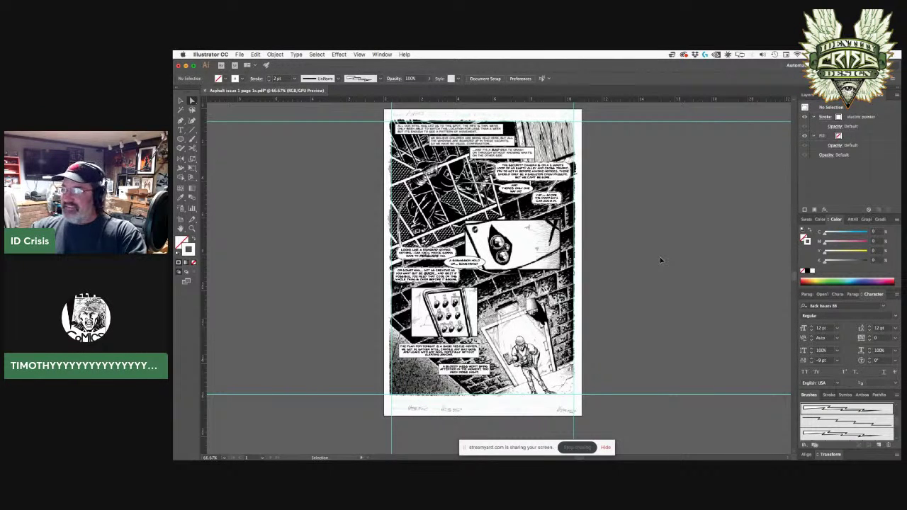
scroll(628, 249, "up", 2)
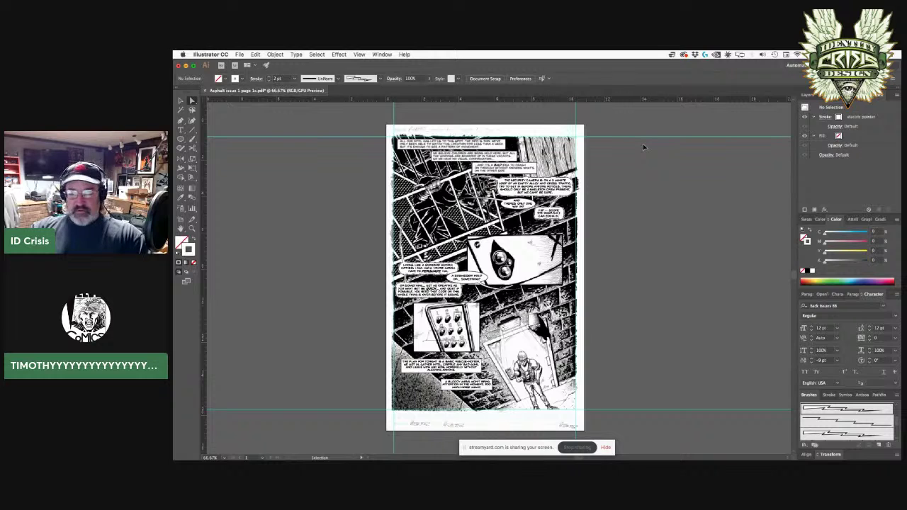
left_click_drag(641, 131, 653, 177)
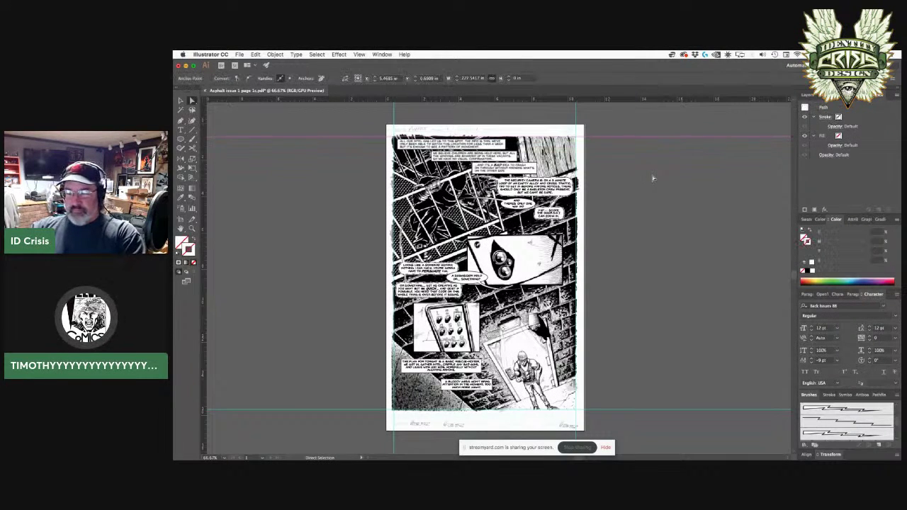
key("Delete")
left_click_drag(592, 108, 359, 183)
key("Delete")
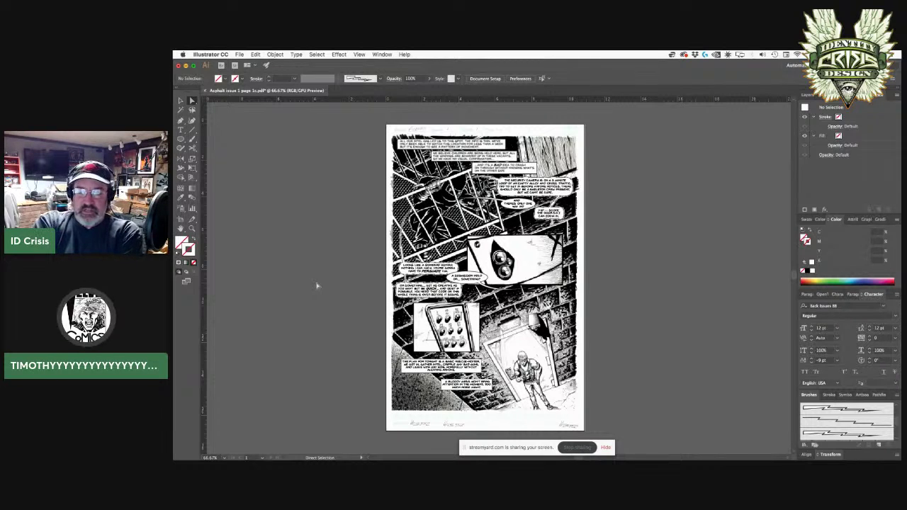
Review the lettered page at 100%, checking balloons, captions and artwork from the top panel to the bottom edge.
key("super+1")
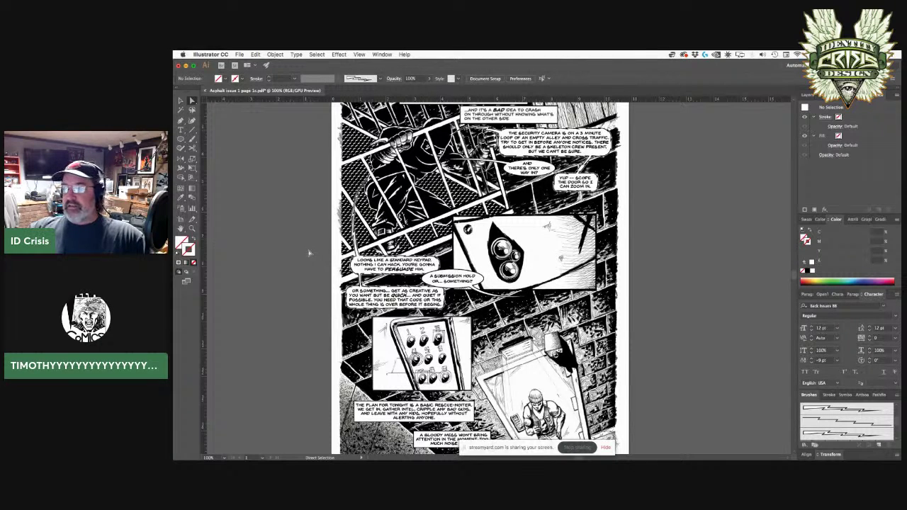
scroll(287, 296, "down", 5)
scroll(292, 305, "up", 2)
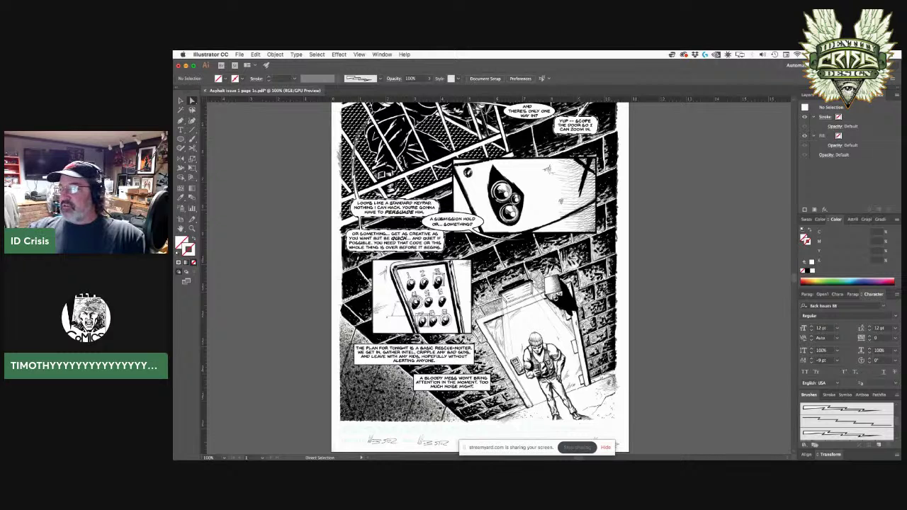
scroll(578, 349, "up", 2)
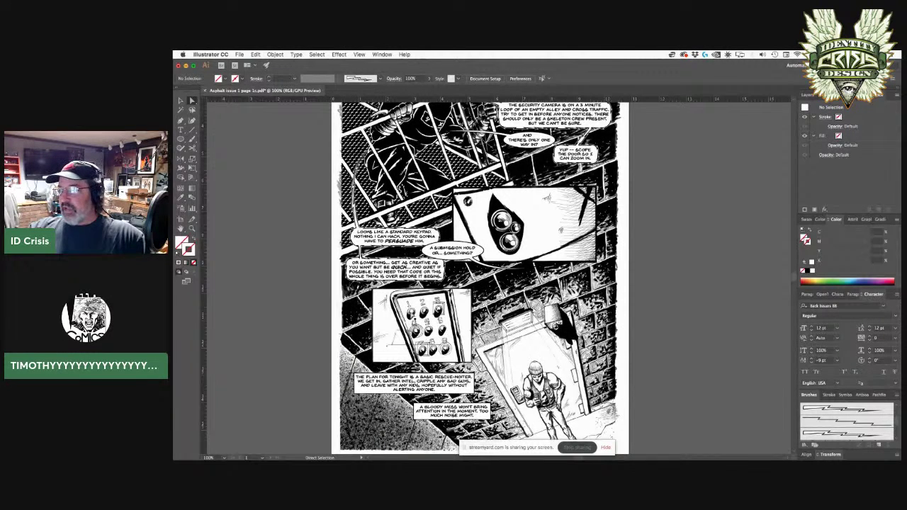
scroll(664, 306, "up", 2)
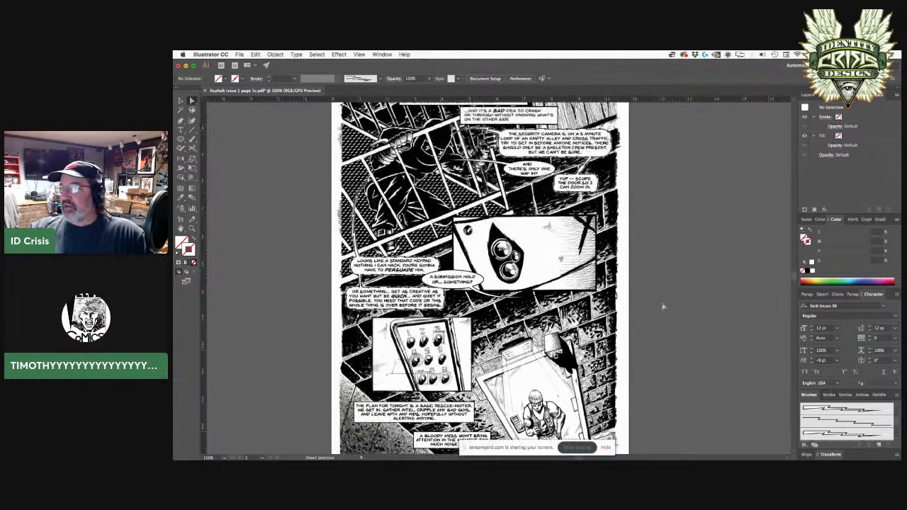
scroll(664, 306, "up", 4)
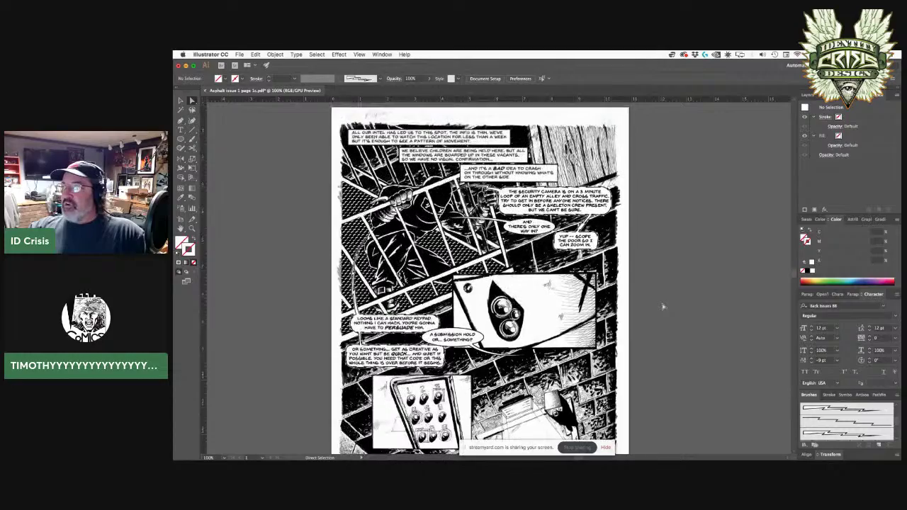
scroll(664, 306, "down", 2)
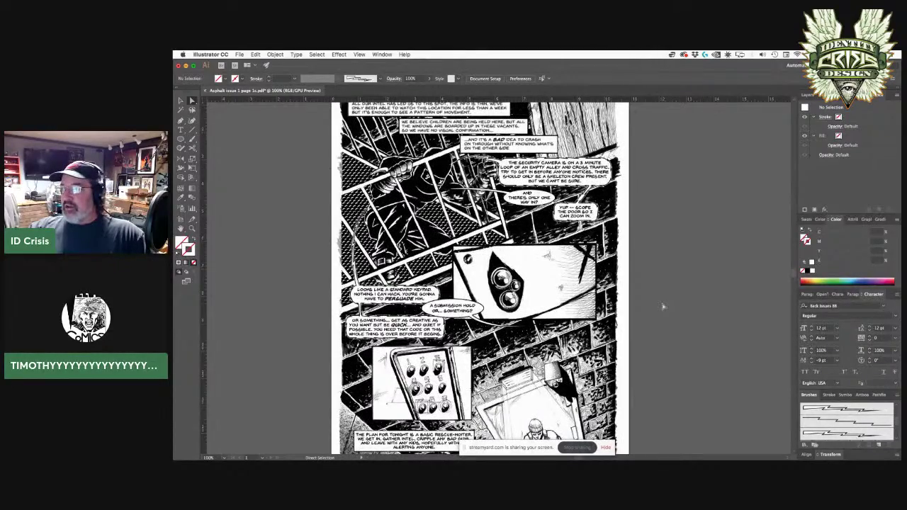
scroll(664, 306, "down", 4)
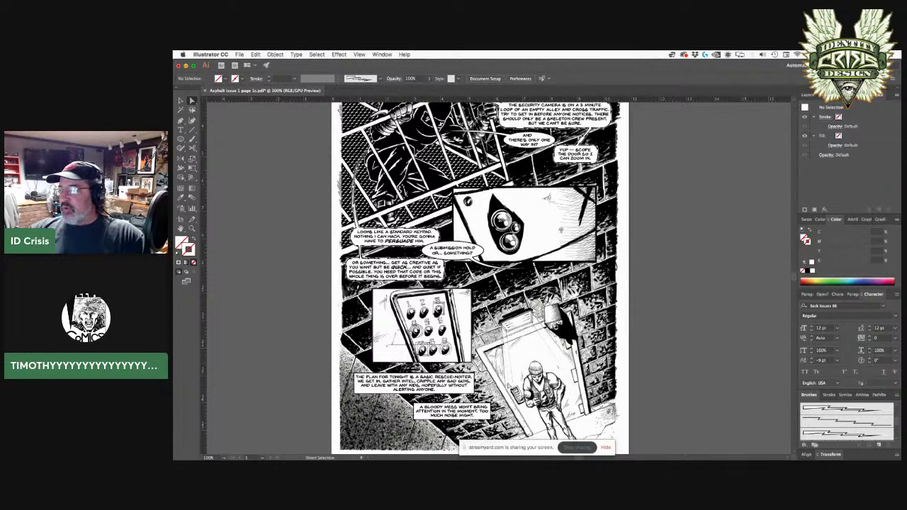
scroll(504, 348, "up", 2)
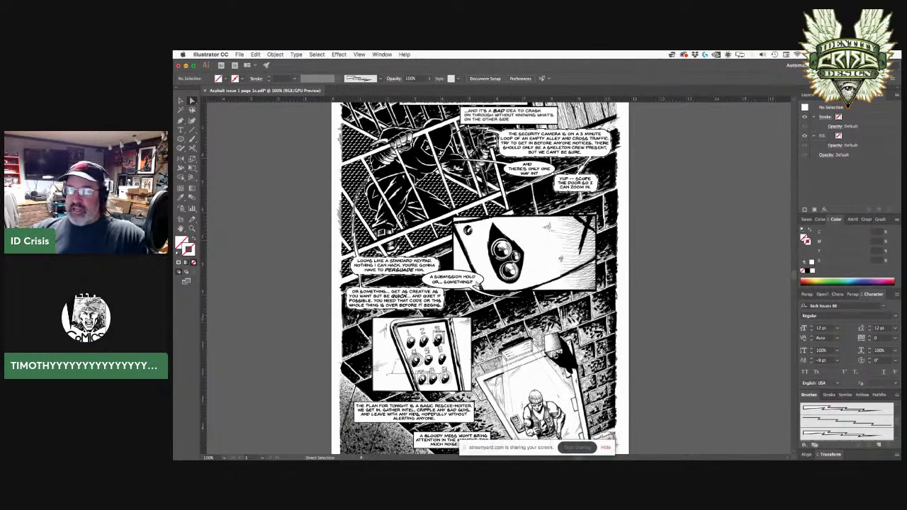
scroll(632, 280, "up", 5)
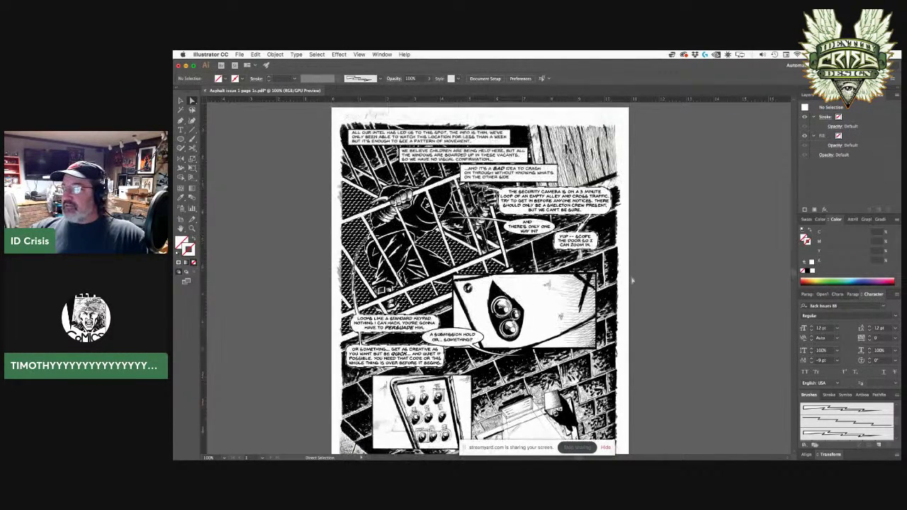
scroll(632, 281, "down", 2)
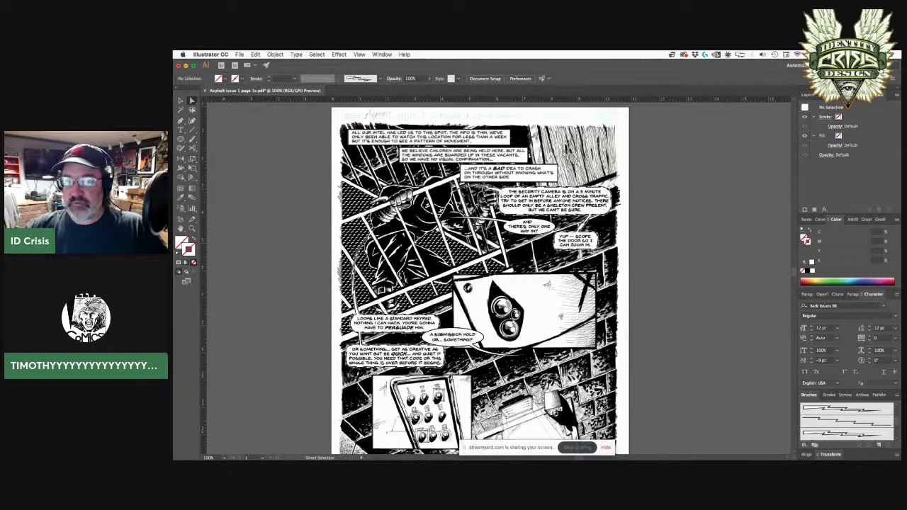
left_click(300, 196)
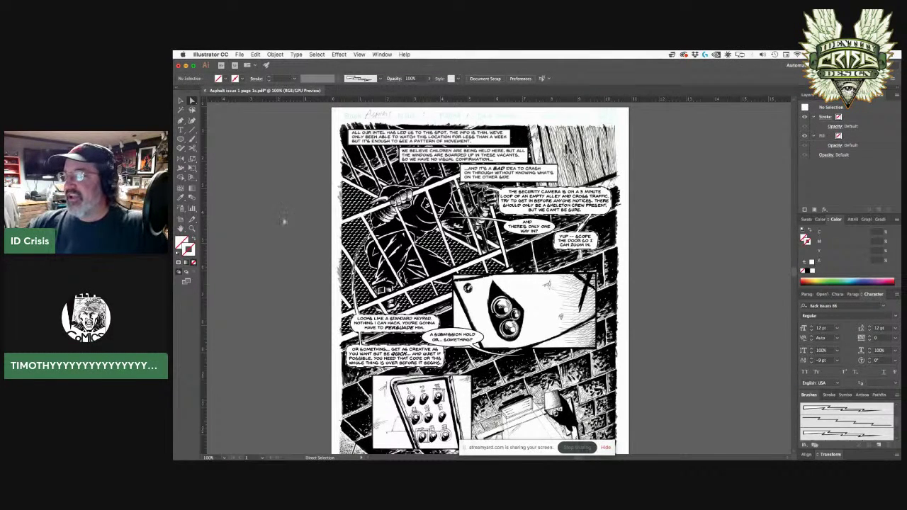